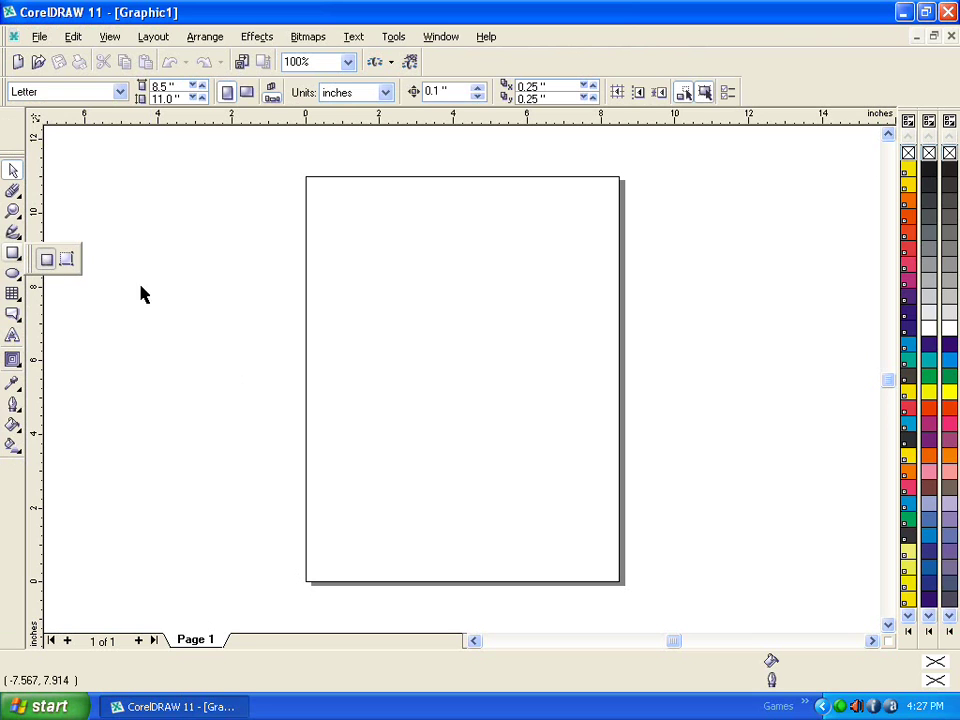
Draw a rectangle about 8.77 by 5.54 inches across the page and give it a cyan fill and red outline.
left_click(48, 262)
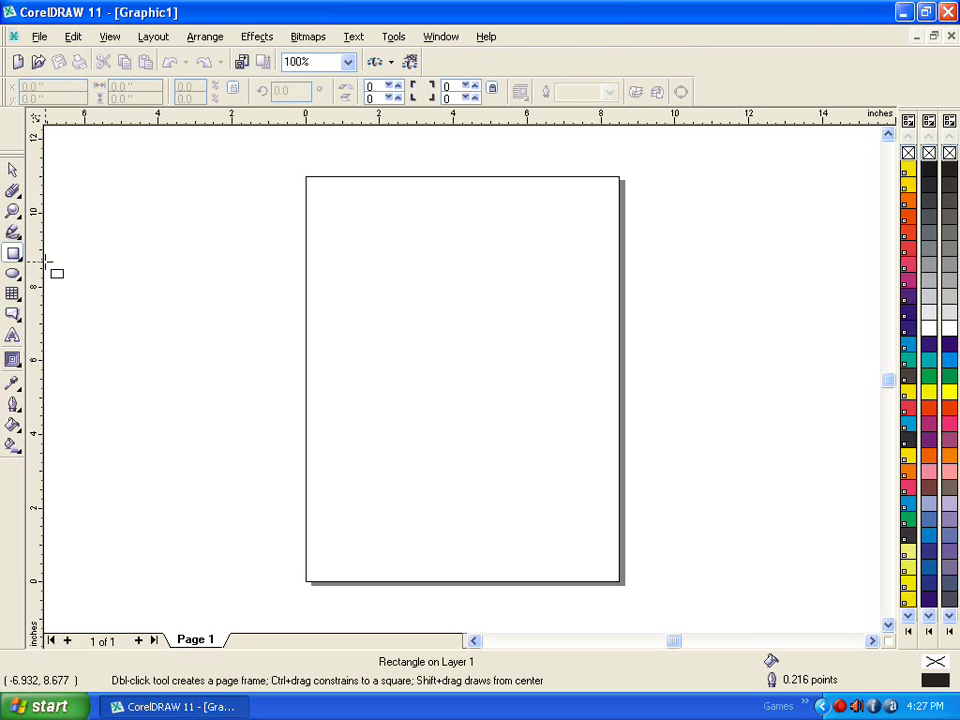
left_click(21, 262)
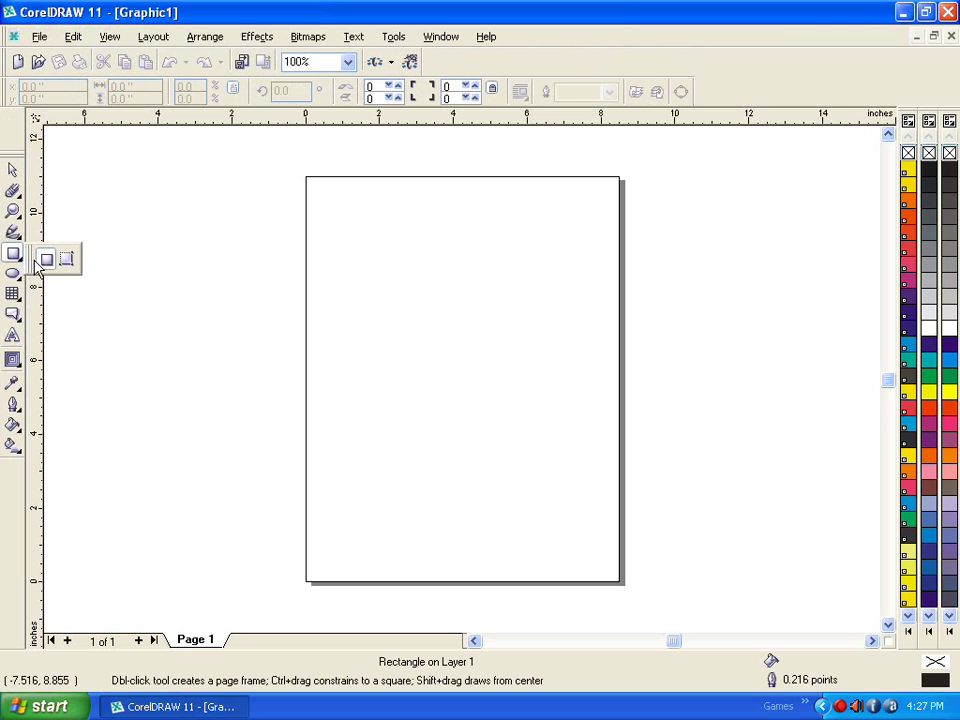
left_click(44, 260)
mouse_move(322, 257)
left_mouse_down()
mouse_move(433, 351)
mouse_move(648, 482)
mouse_move(647, 464)
left_mouse_up()
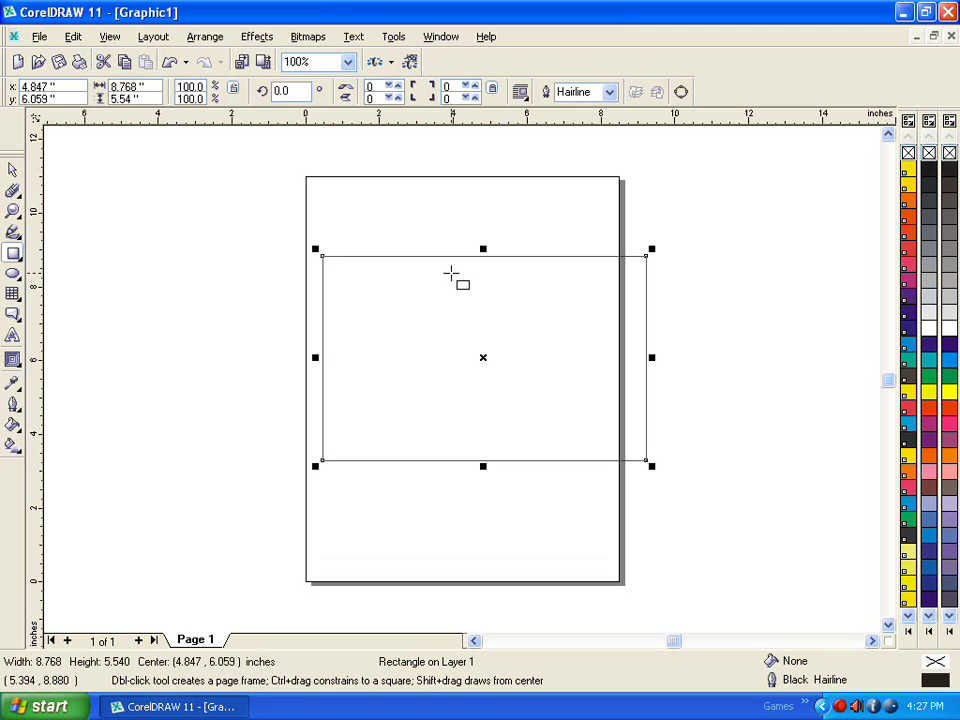
left_click(930, 366)
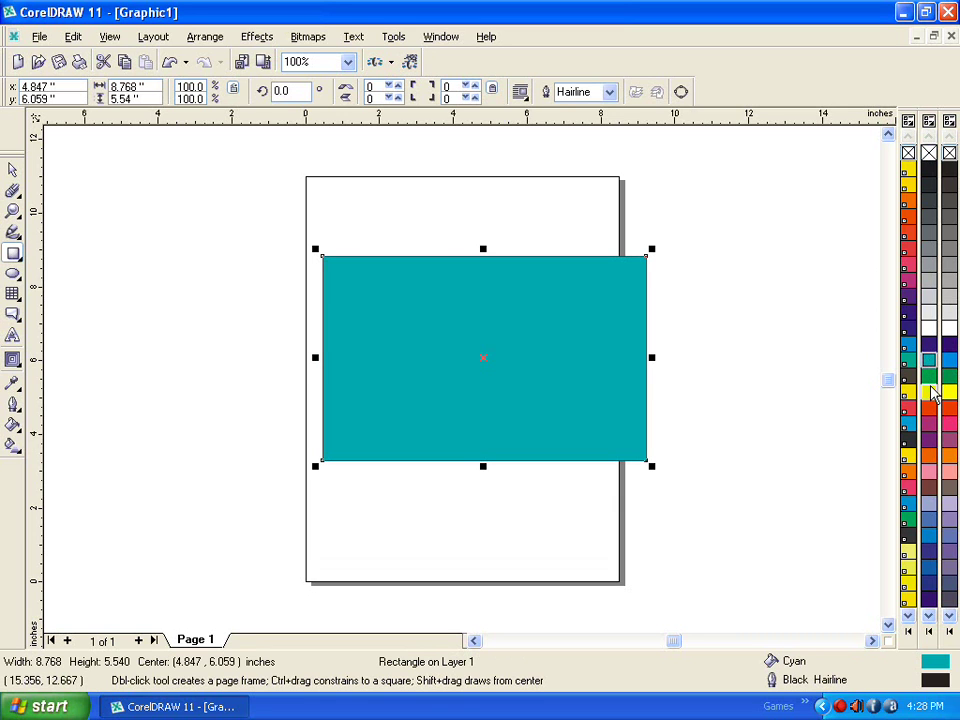
right_click(928, 418)
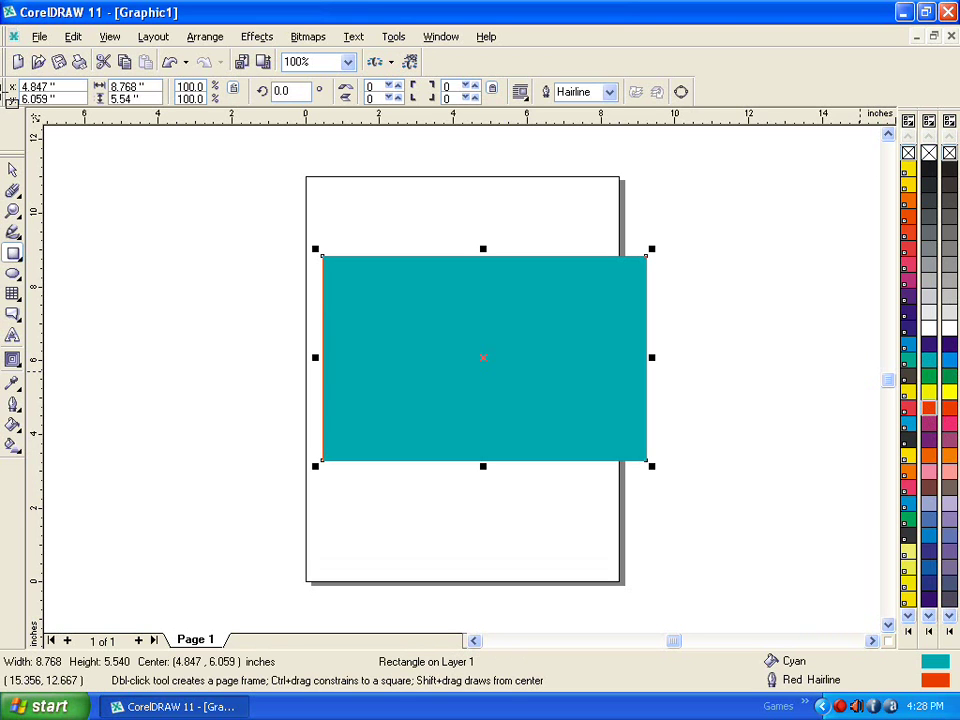
Move the cyan rectangle up and left so its center sits at about x 3.8, y 6.7 inches.
left_click(13, 170)
left_click_drag(468, 316, 448, 291)
key("Escape")
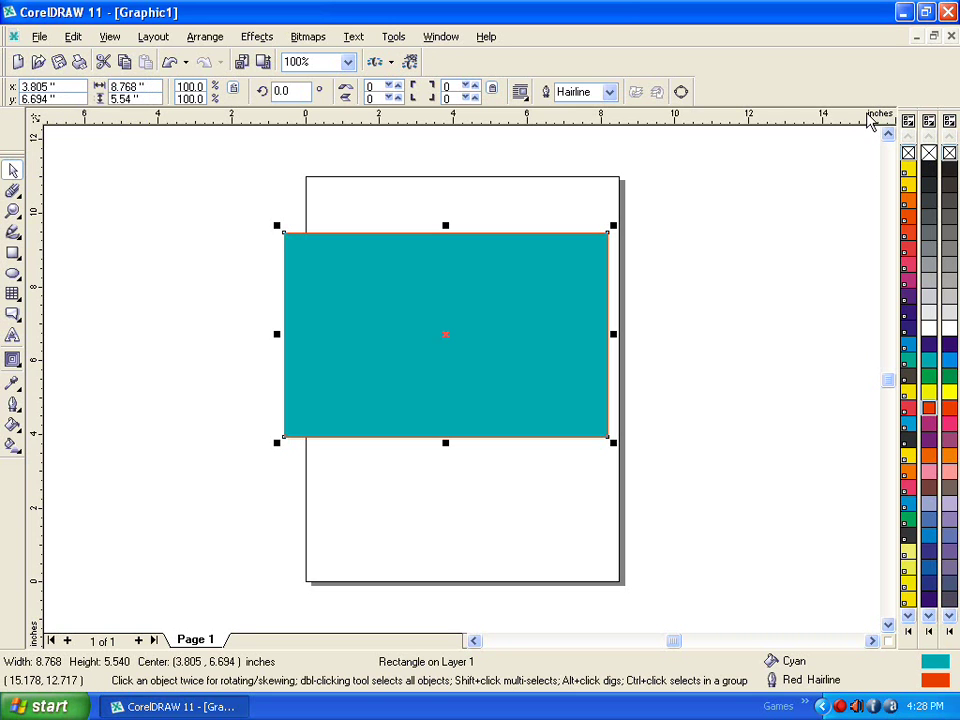
Set the rectangle's width to 5 inches and its height to 7 inches.
left_click(137, 86)
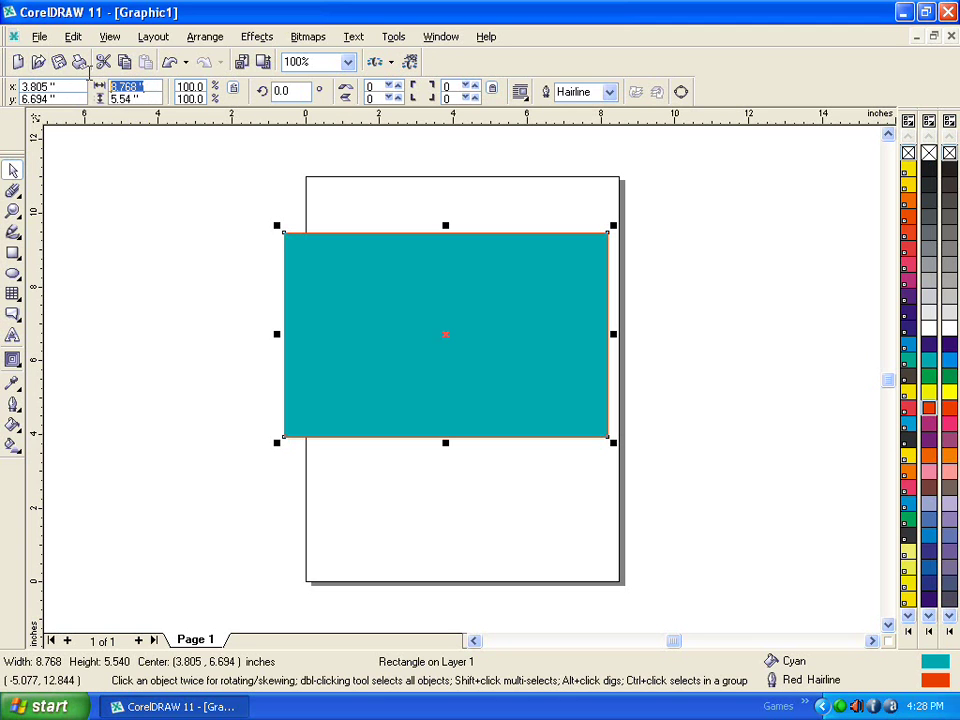
type("5")
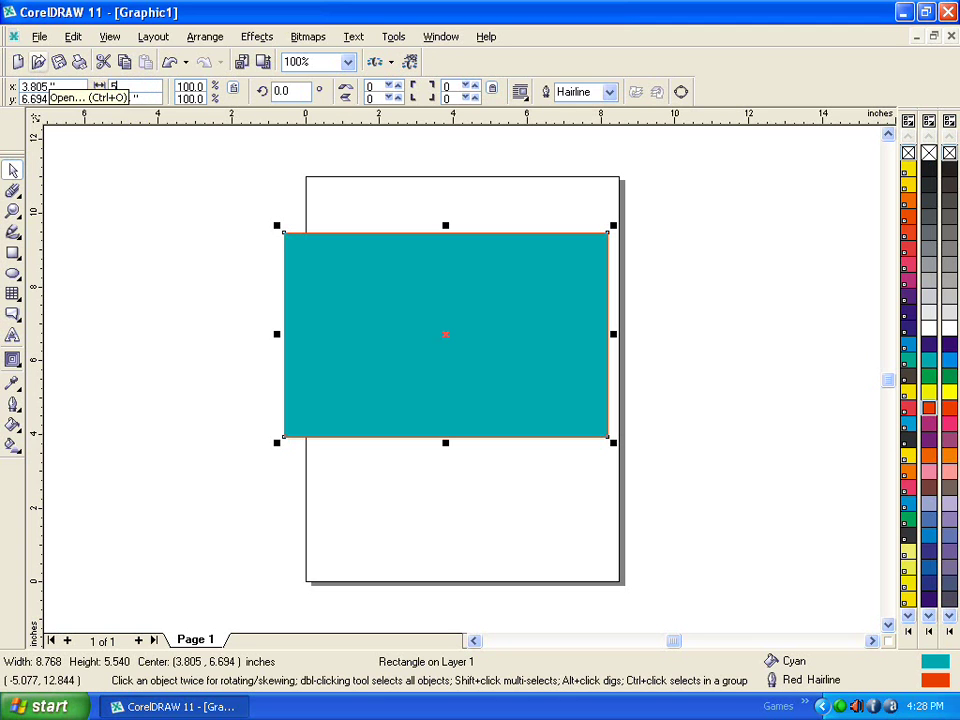
key("Tab")
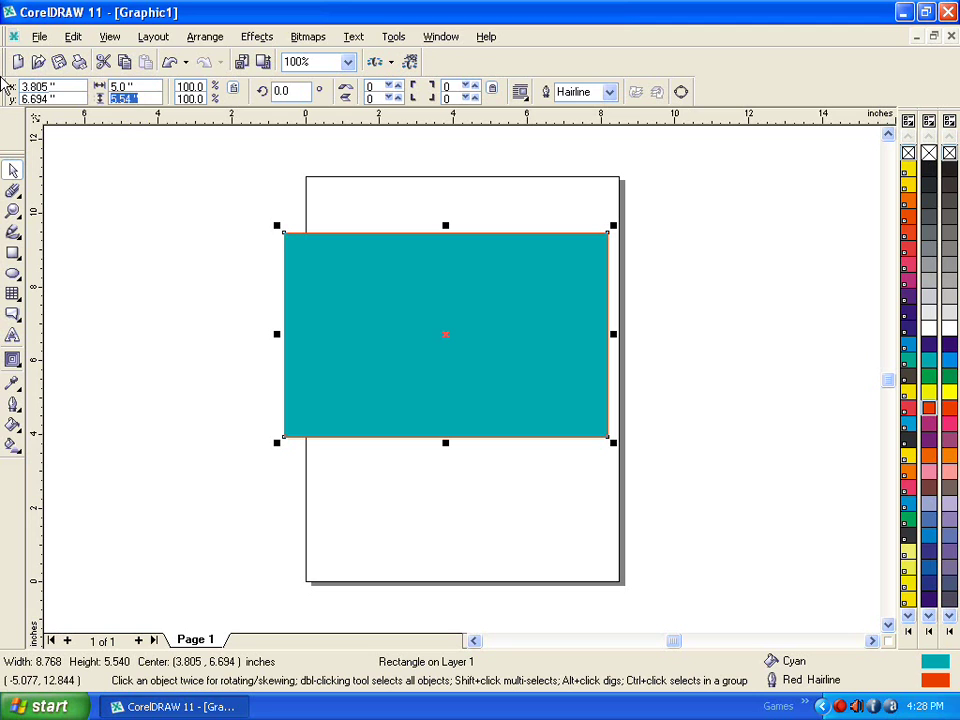
type("7")
key("Return")
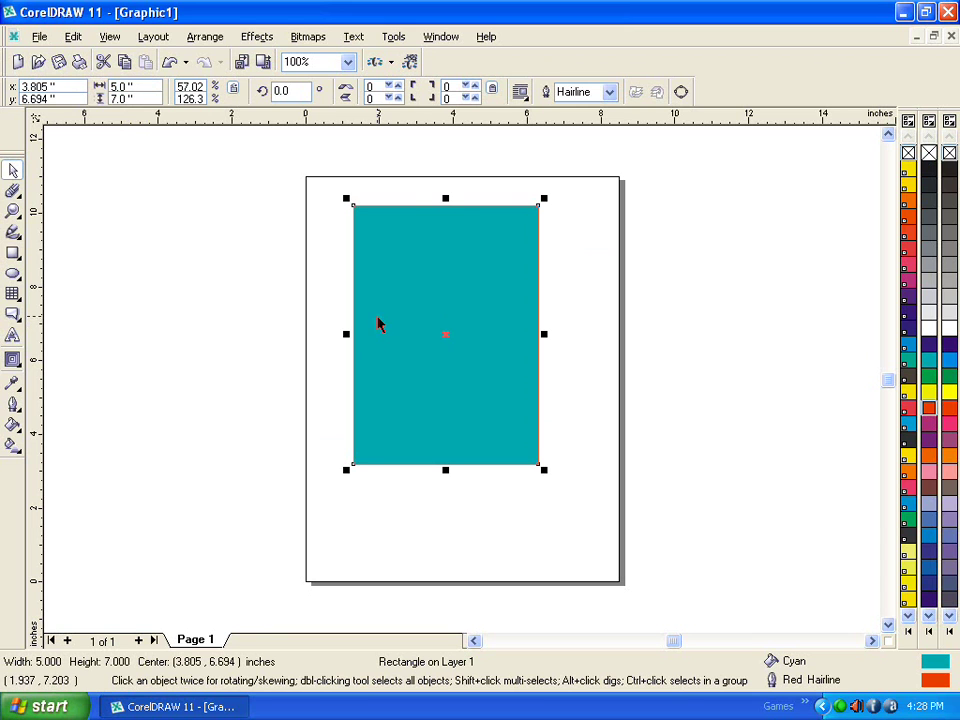
Stretch the rectangle's left side until it is about 15.6 inches wide, and undo both this stretch and the previous resize.
left_click_drag(347, 329, 10, 335)
left_click(362, 358)
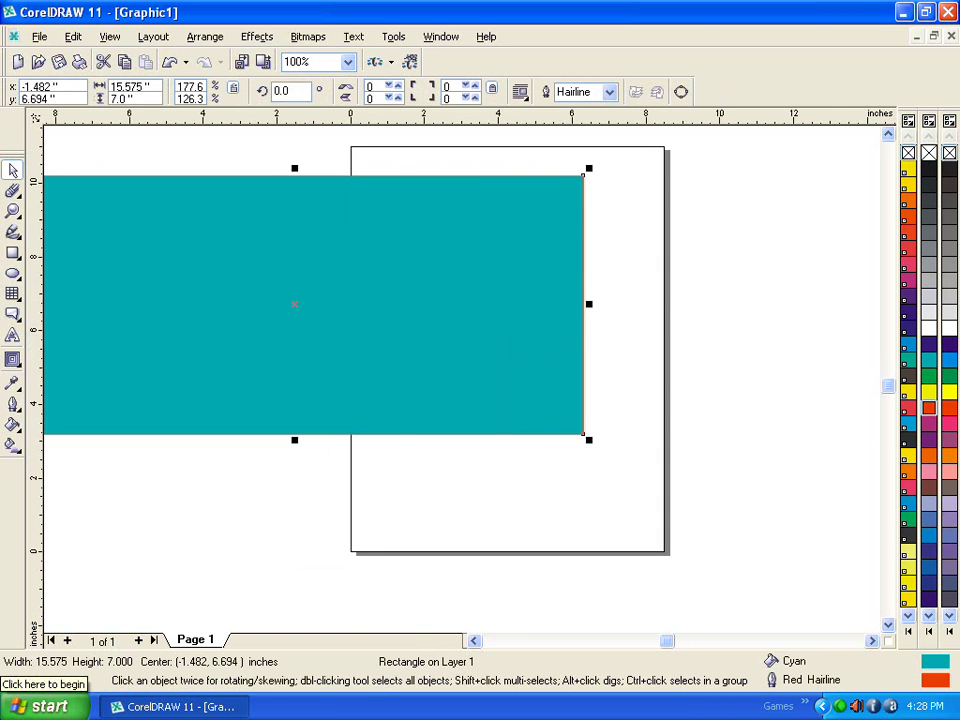
key("ctrl+z")
key("ctrl+z")
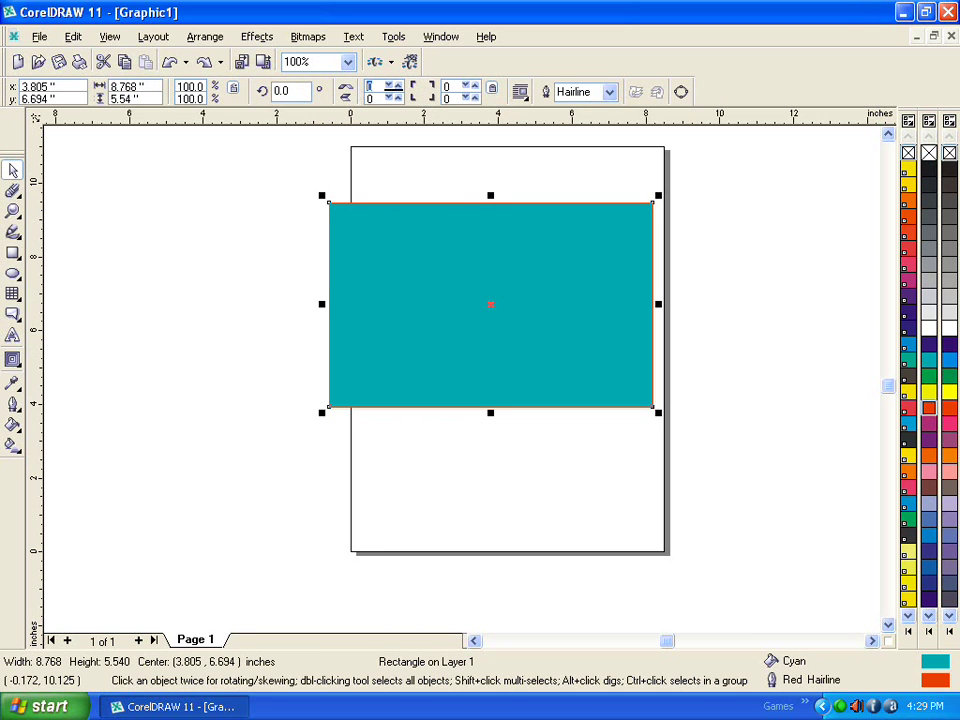
Round all four rectangle corners to 50 and undo the rounding.
key("Return")
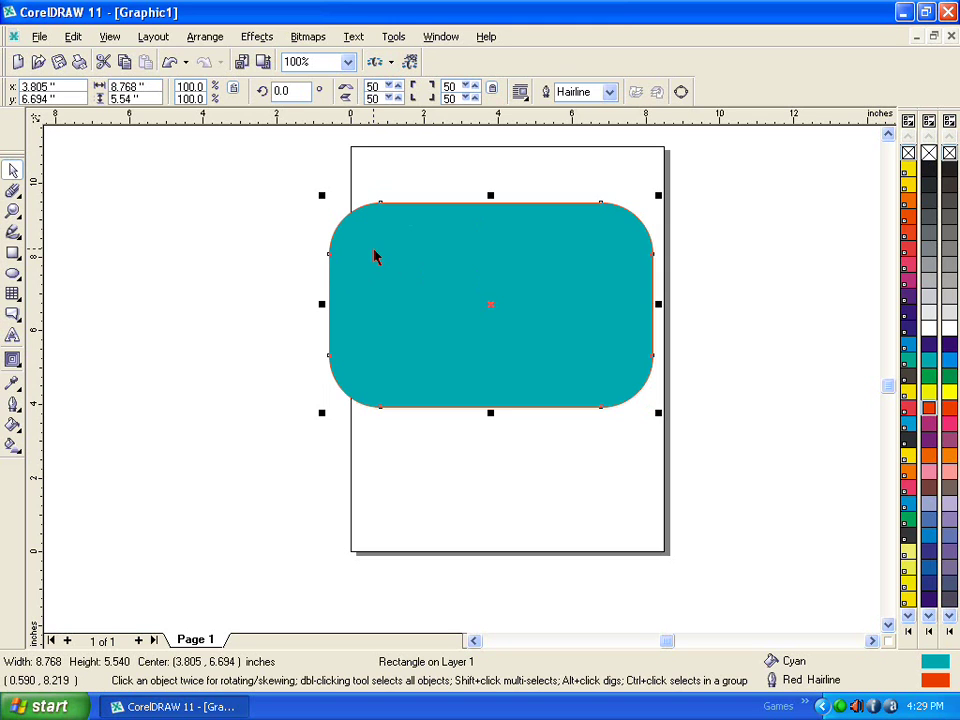
key("ctrl+z")
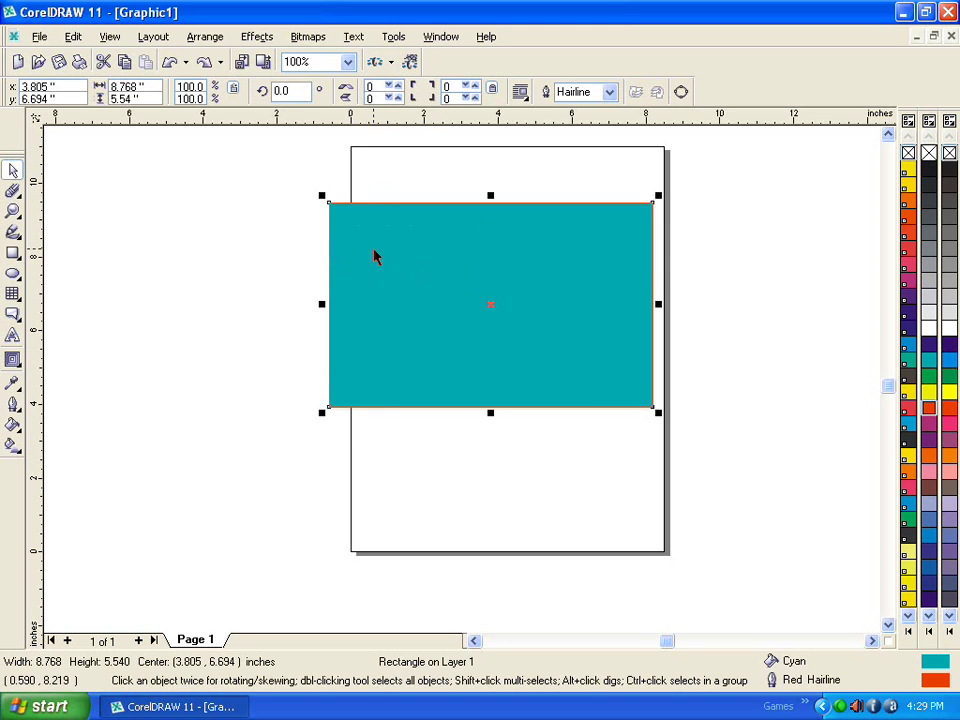
Unlink the corner roundness values and round the rectangle's top-right corner to 80 and bottom-left corner to 85.
left_click(493, 92)
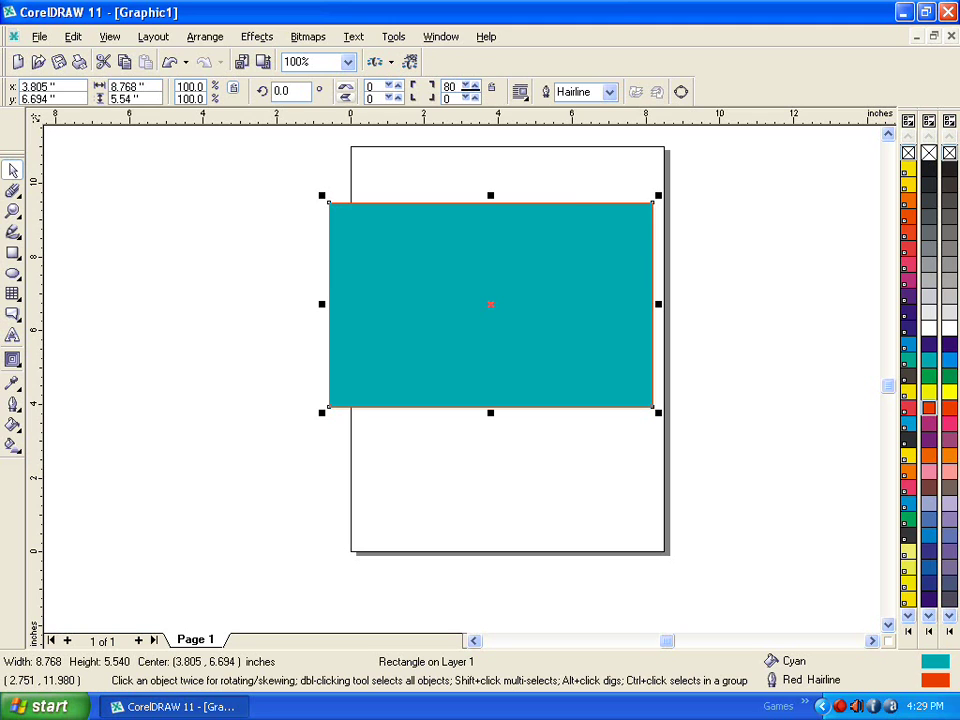
key("Return")
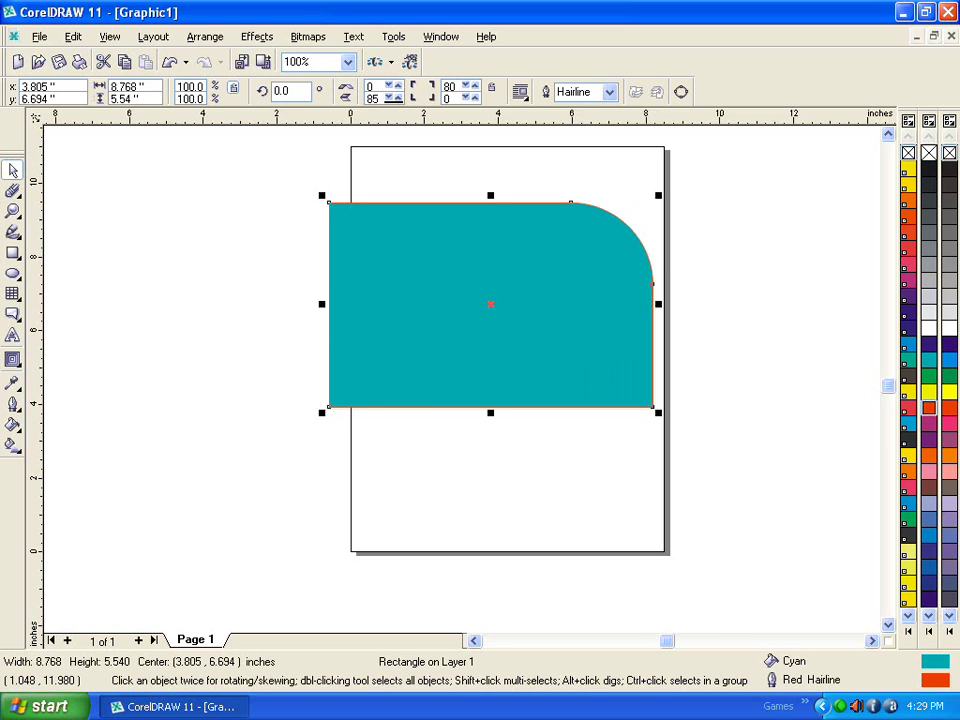
key("Return")
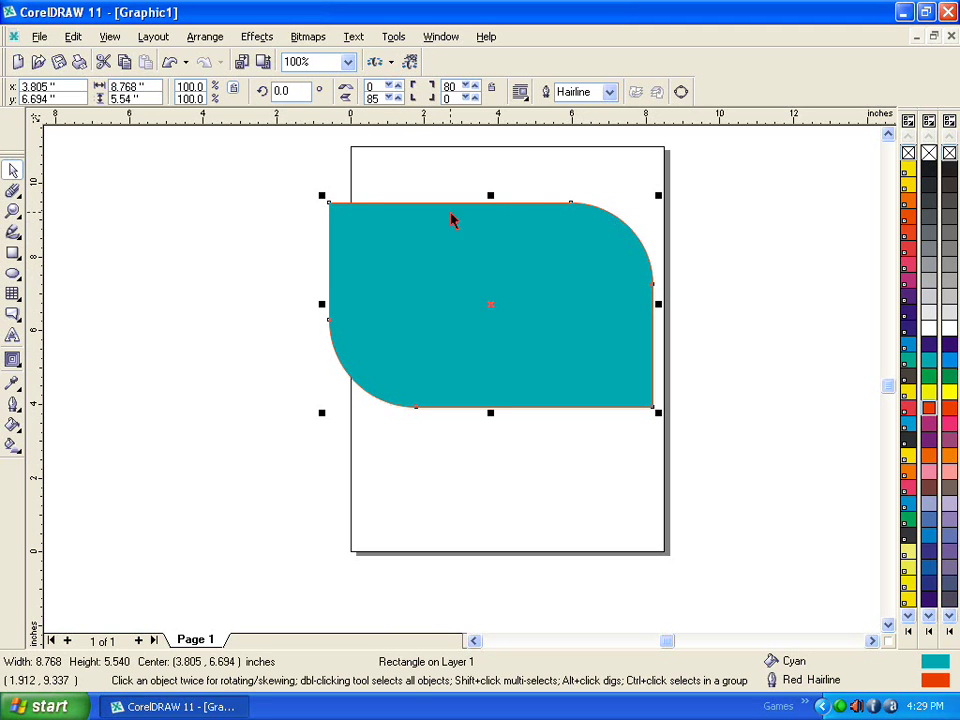
Mirror the rounded shape horizontally and vertically several times.
left_click(344, 90)
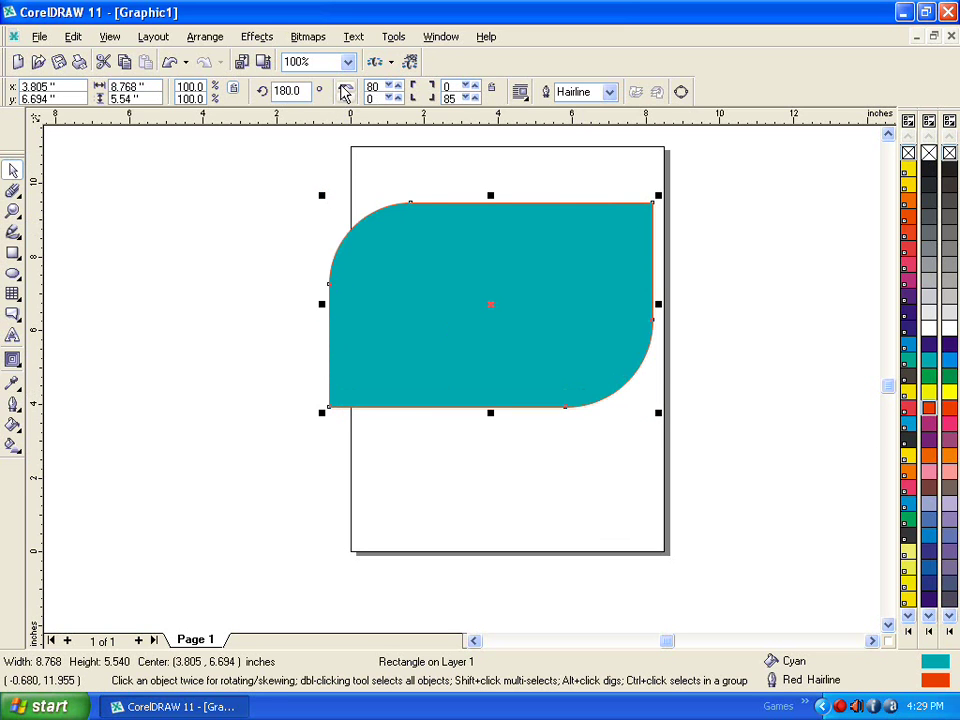
left_click(344, 90)
left_click(345, 99)
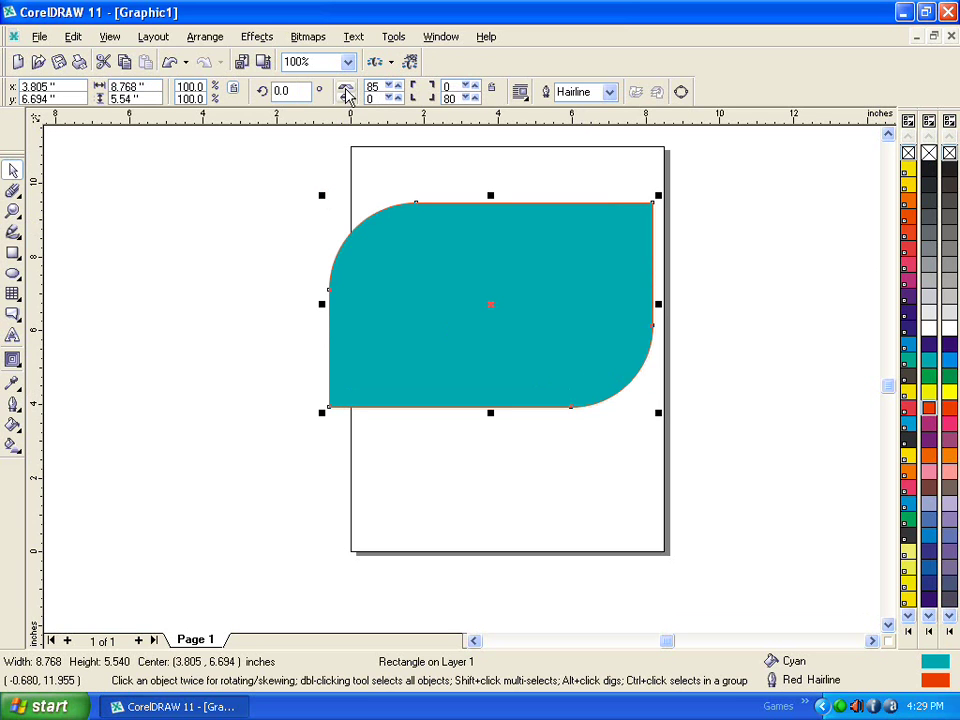
left_click(345, 91)
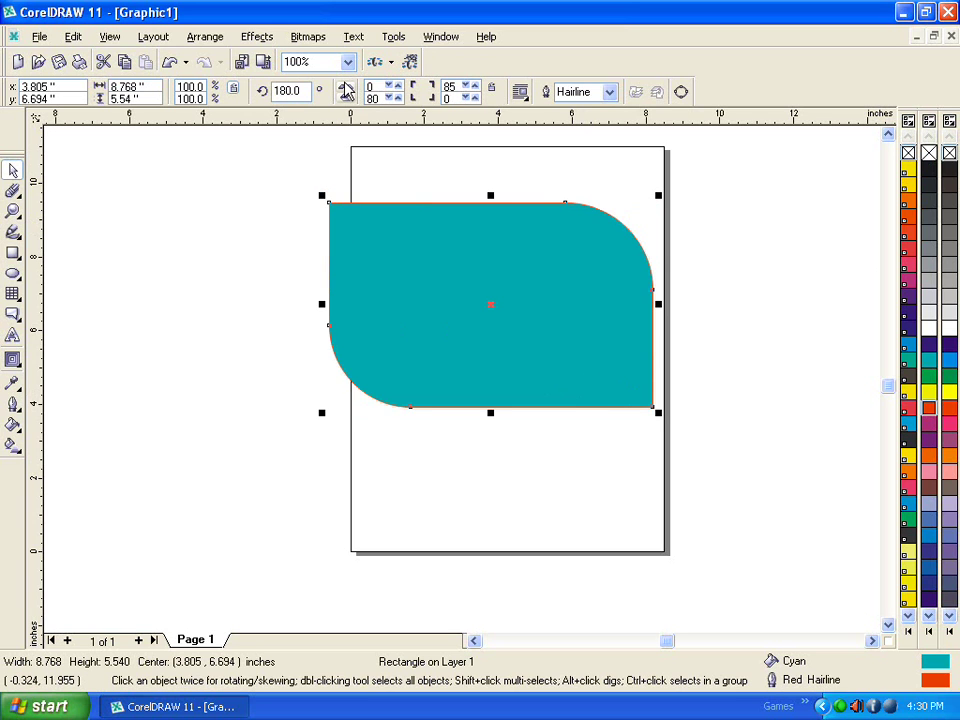
left_click(345, 99)
Resize the shape to a wide bar about 12.7 by 2.64 inches and reposition it across the middle of the page.
left_click_drag(490, 195, 490, 302)
left_click_drag(321, 356, 184, 356)
left_click_drag(282, 332, 255, 272)
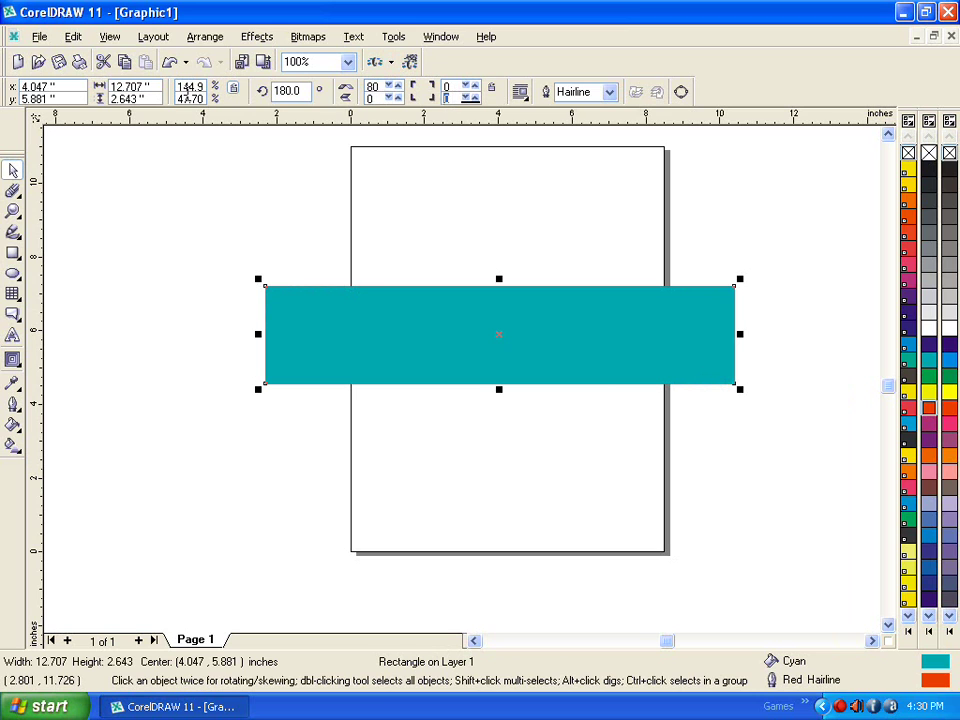
Round the bar's top-left and bottom-right corners to 80 and undo the rounding.
key("Return")
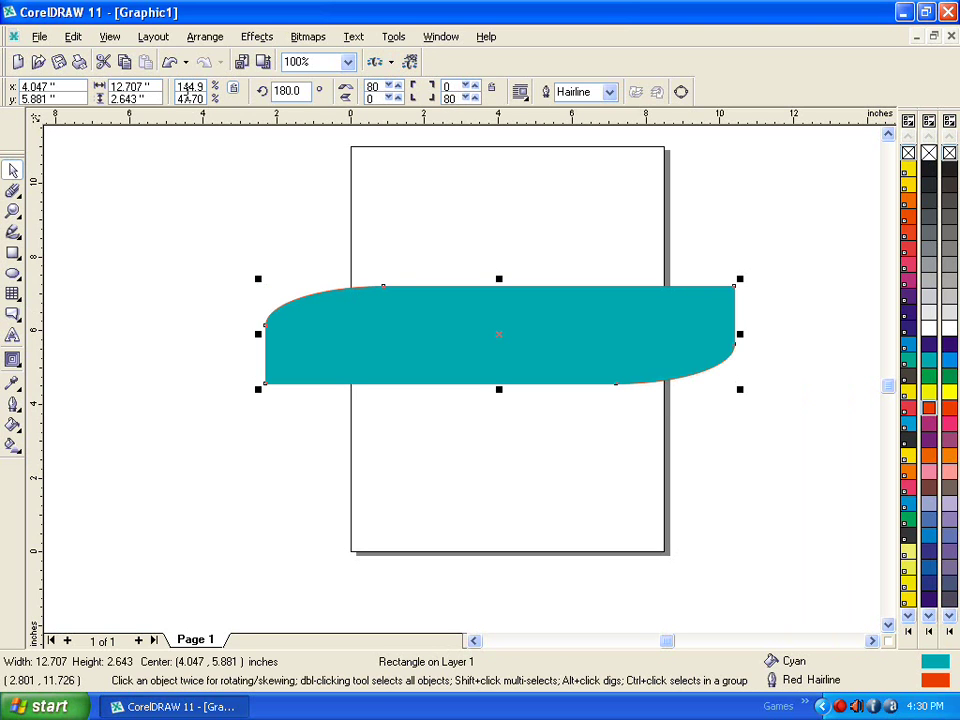
key("ctrl+z")
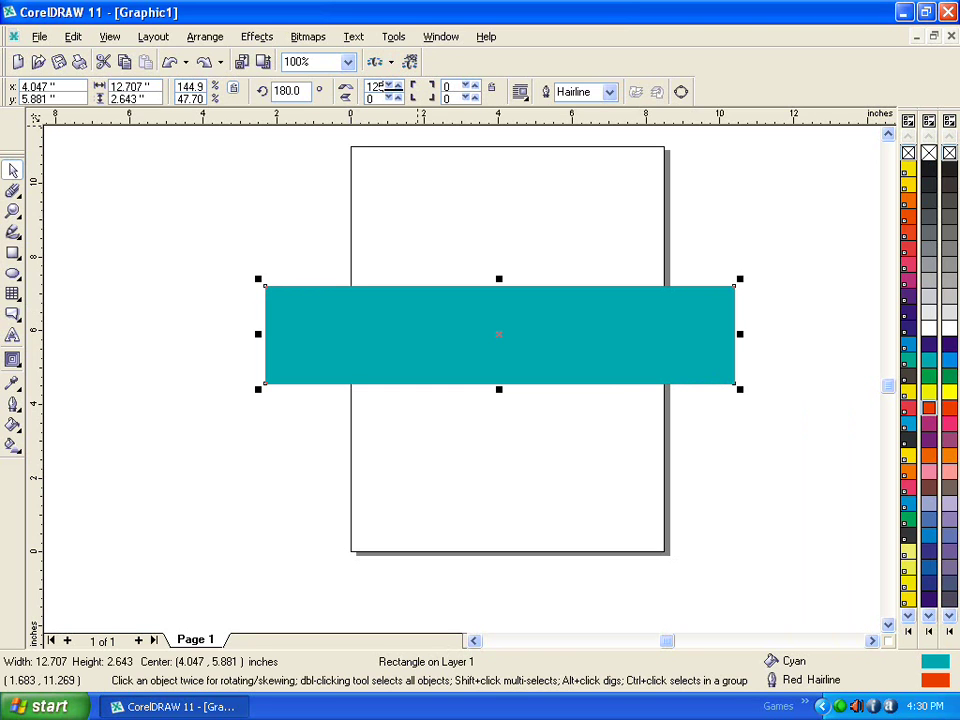
Round the bar's top-left and bottom-right corners to 100 and shorten the bar to about 9.63 inches wide.
left_click(200, 62)
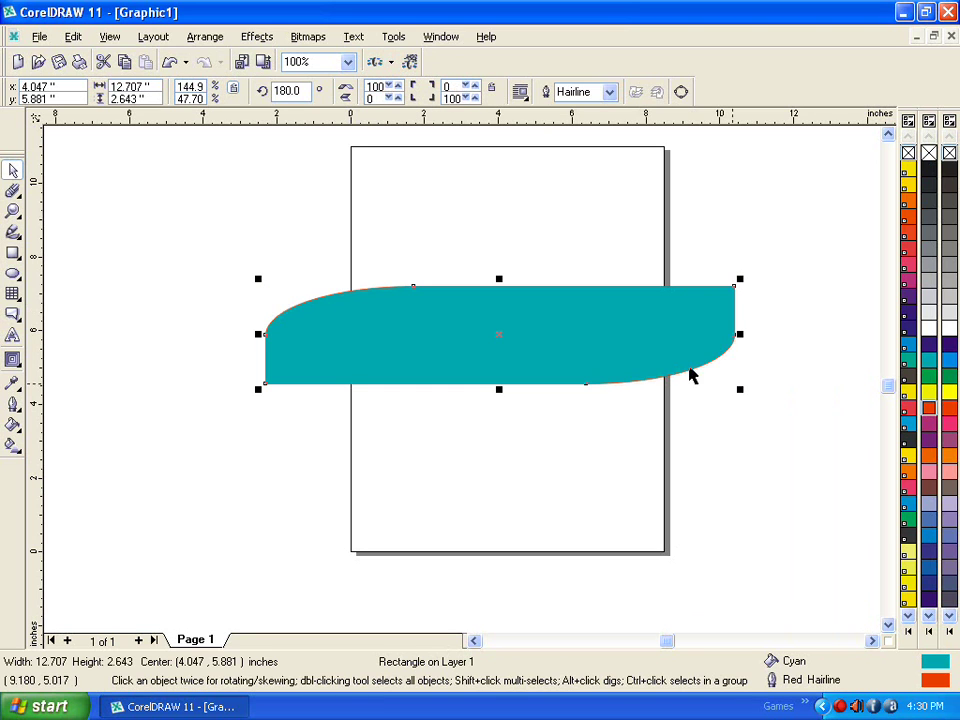
mouse_move(740, 334)
left_mouse_down()
mouse_move(445, 343)
mouse_move(546, 358)
mouse_move(726, 339)
left_mouse_up()
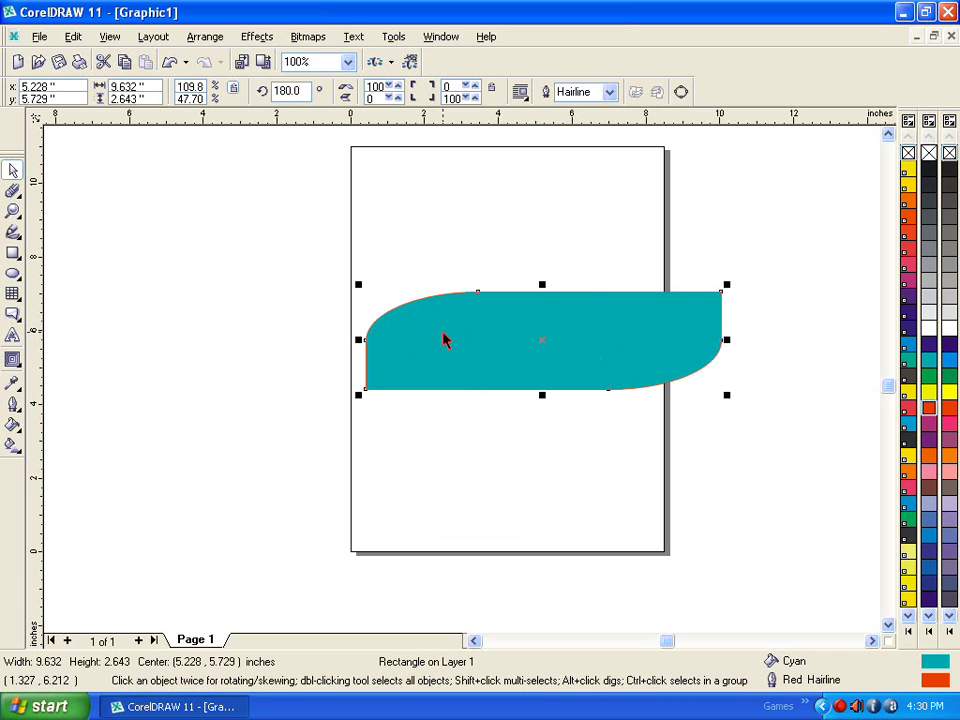
Delete the rounded bar and draw a plain rectangle about 3.63 by 3.79 inches against the outside of the page's left edge.
key("Delete")
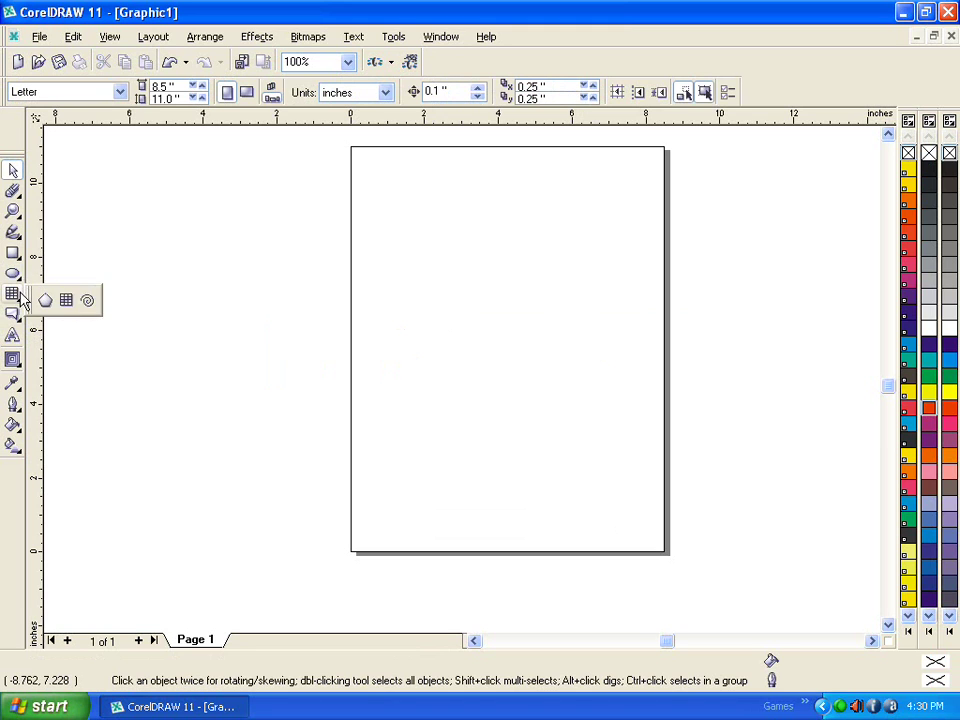
mouse_move(17, 255)
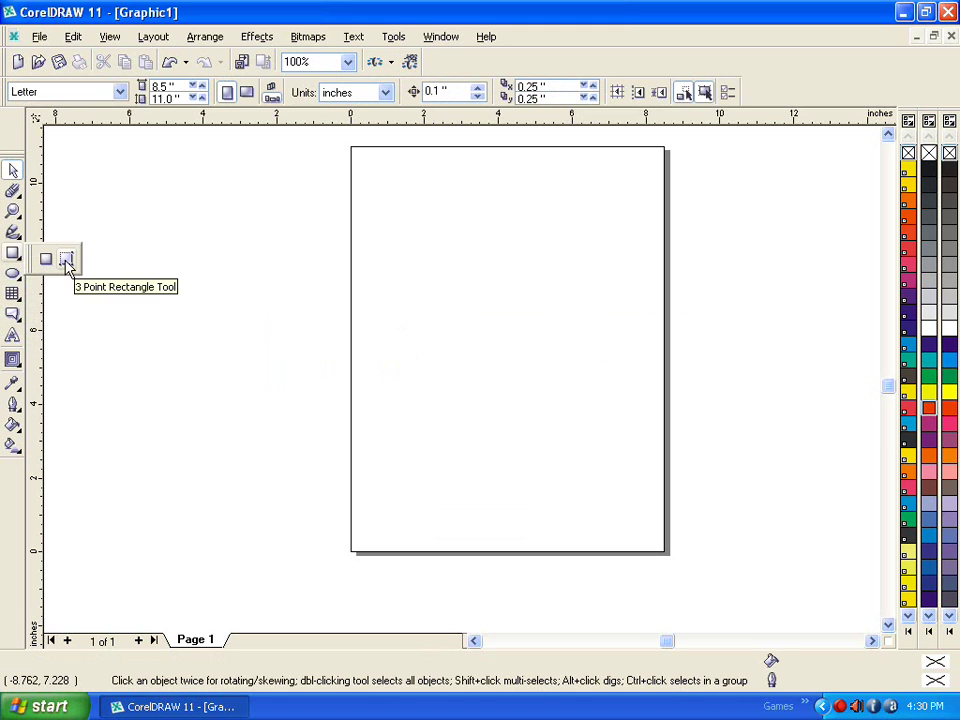
left_click(45, 259)
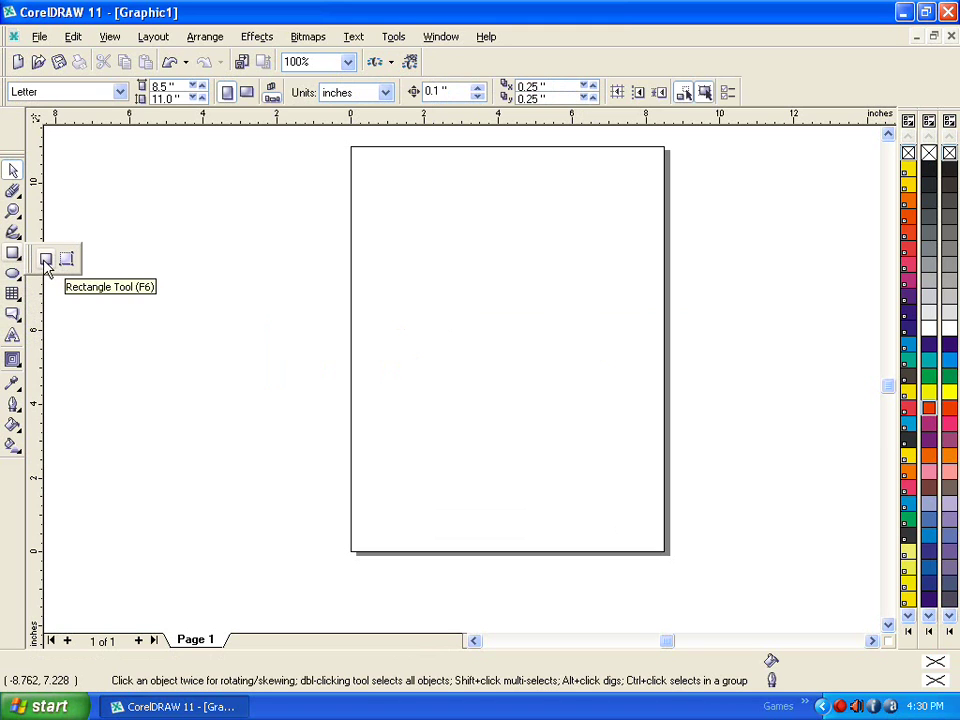
left_click_drag(218, 222, 351, 361)
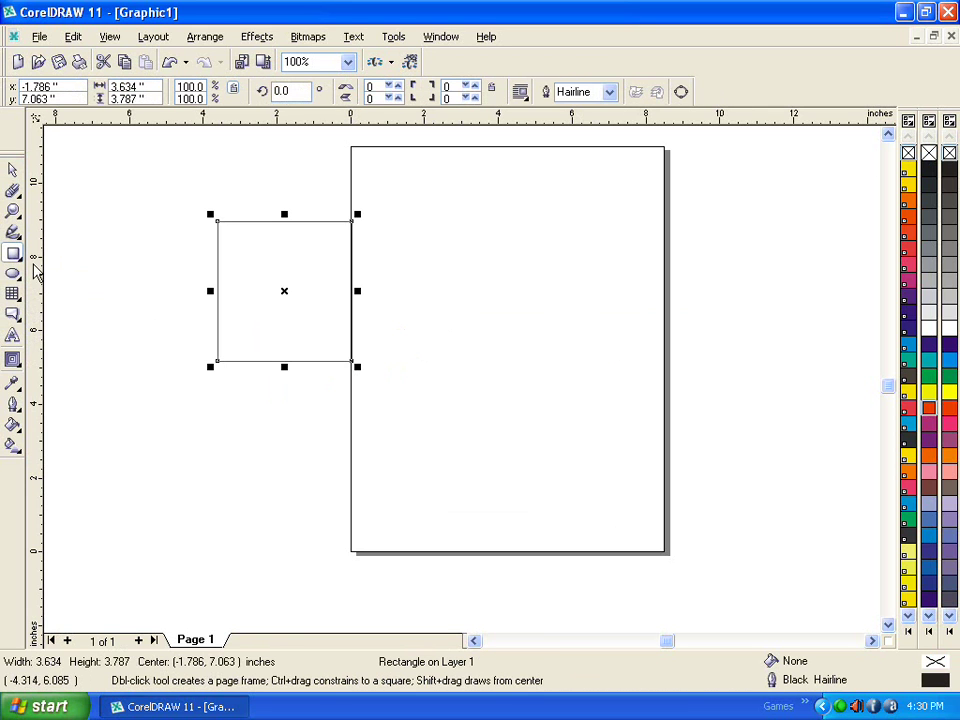
Draw a 3-point rectangle about 6.94 by 3.91 inches across the page's right edge, and undo both drawn rectangles.
left_click_drag(20, 262, 66, 259)
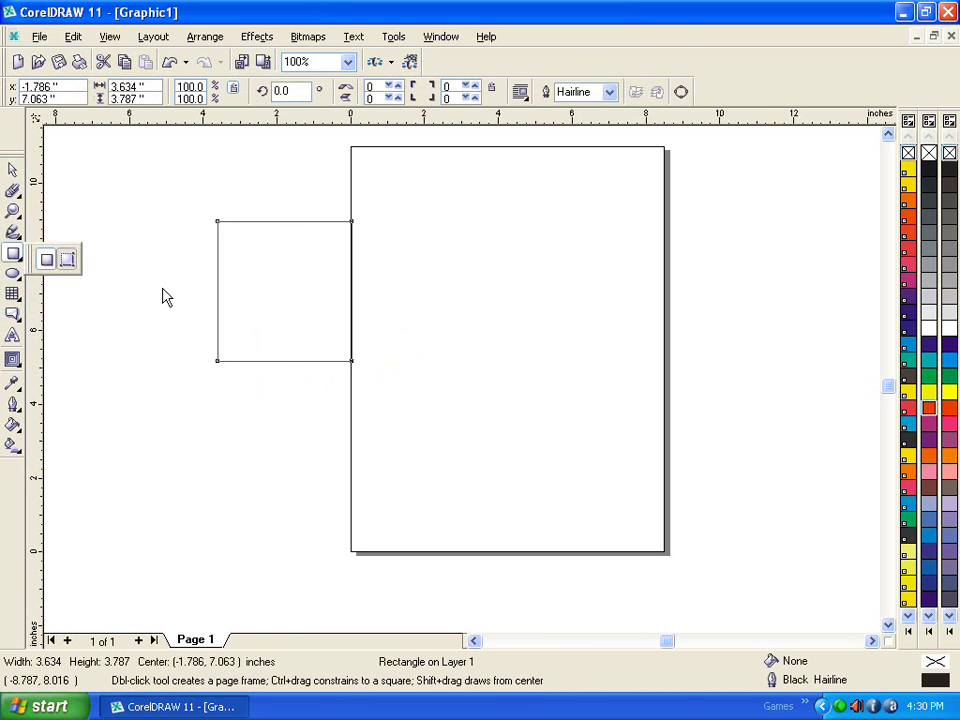
left_click_drag(458, 242, 456, 338)
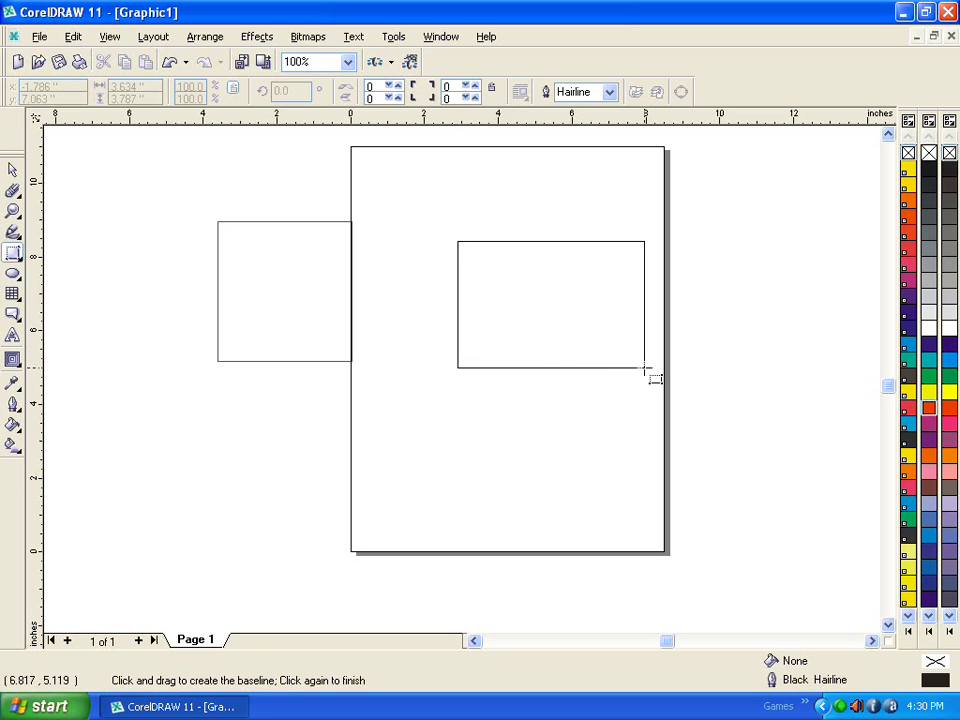
mouse_move(758, 426)
left_mouse_down()
mouse_move(724, 343)
mouse_move(645, 401)
mouse_move(707, 345)
mouse_move(645, 444)
mouse_move(739, 332)
mouse_move(677, 360)
mouse_move(690, 356)
mouse_move(714, 386)
left_mouse_up()
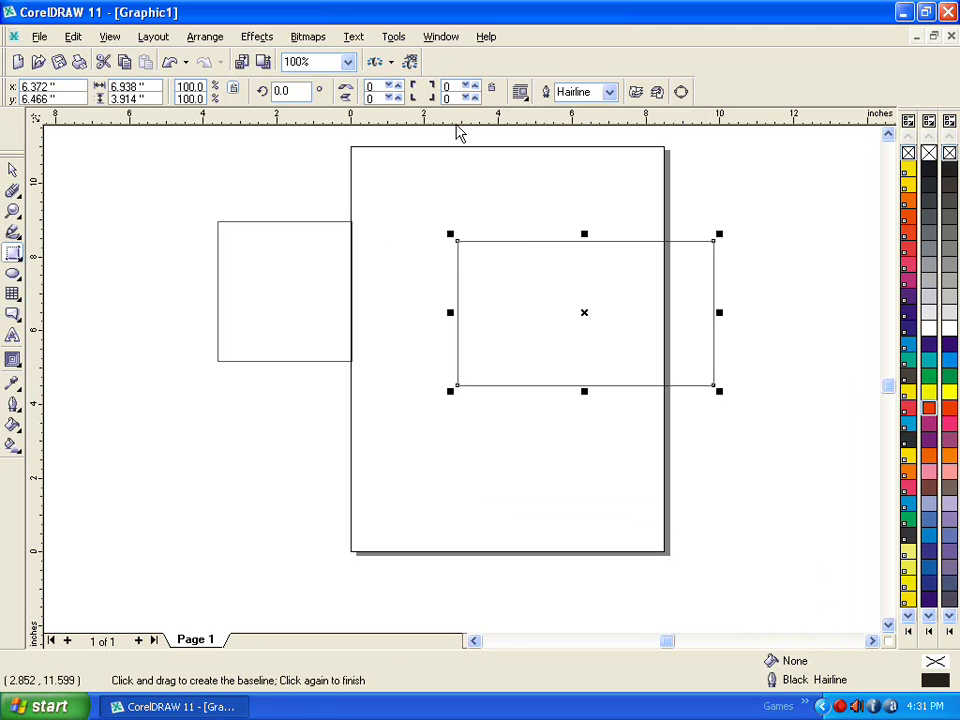
key("ctrl+z")
key("ctrl+z")
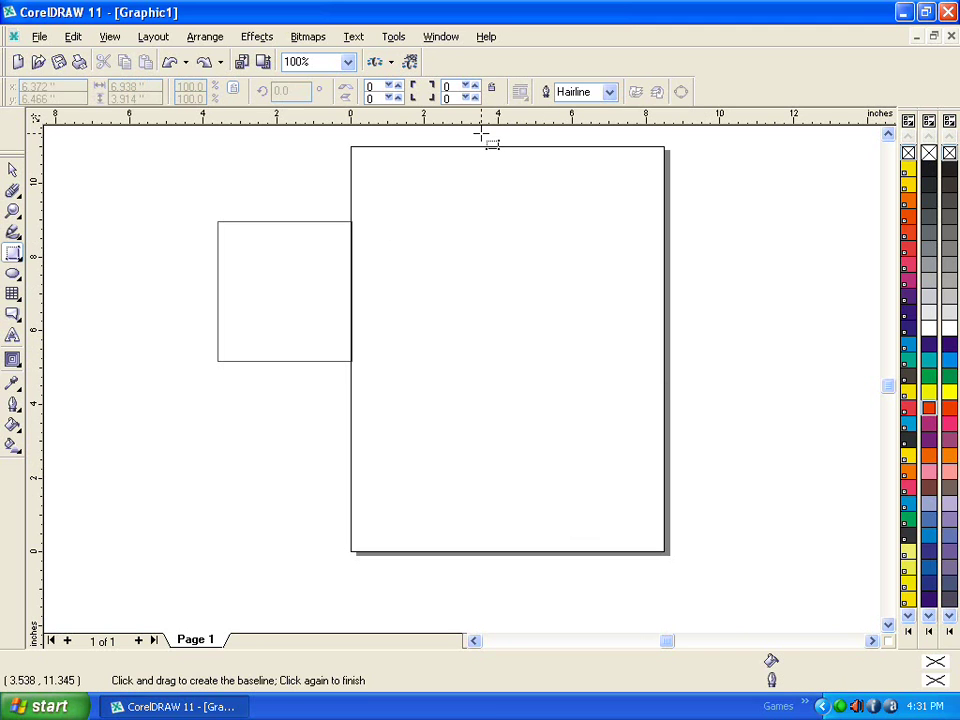
Draw an ellipse about 5.79 by 6.18 inches in the middle of the page and fill it with Cyan.
left_click(16, 278)
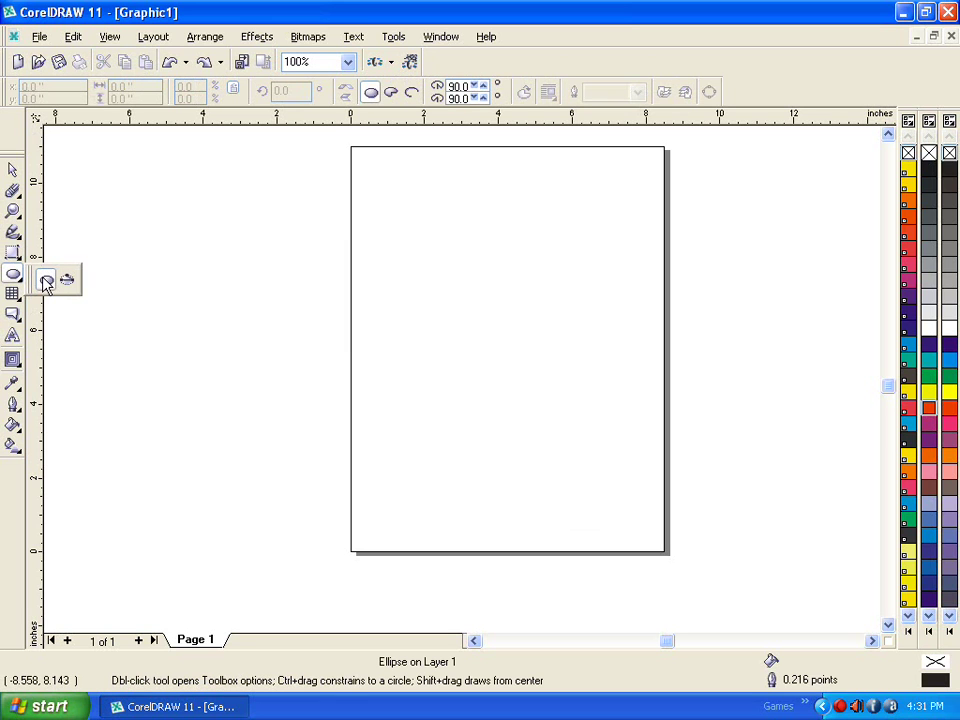
left_click(46, 281)
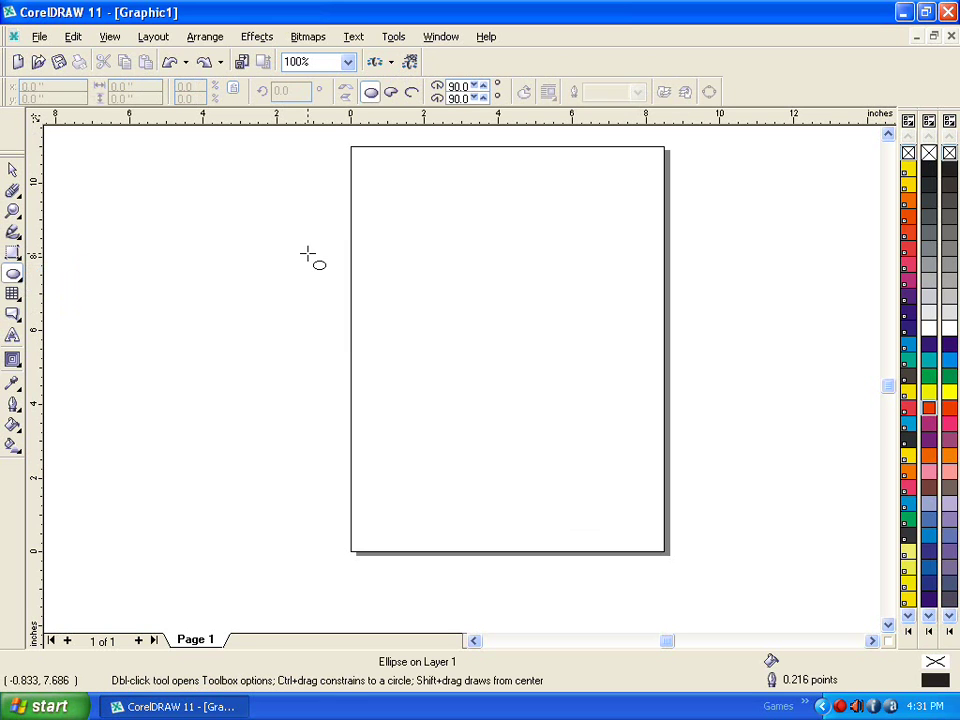
left_click_drag(407, 223, 622, 452)
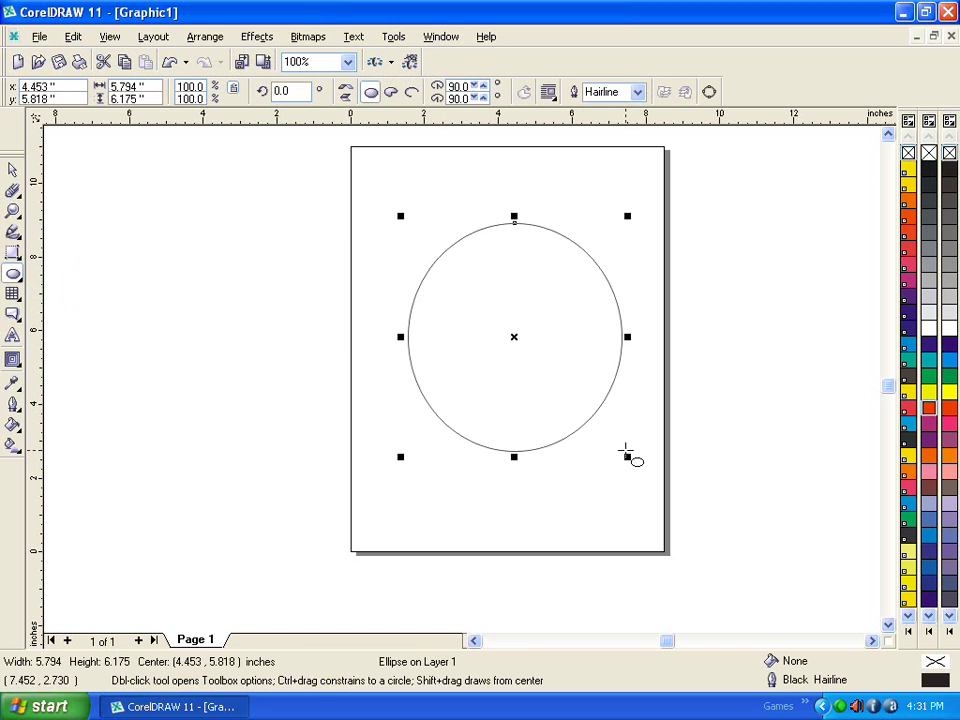
left_click(949, 361)
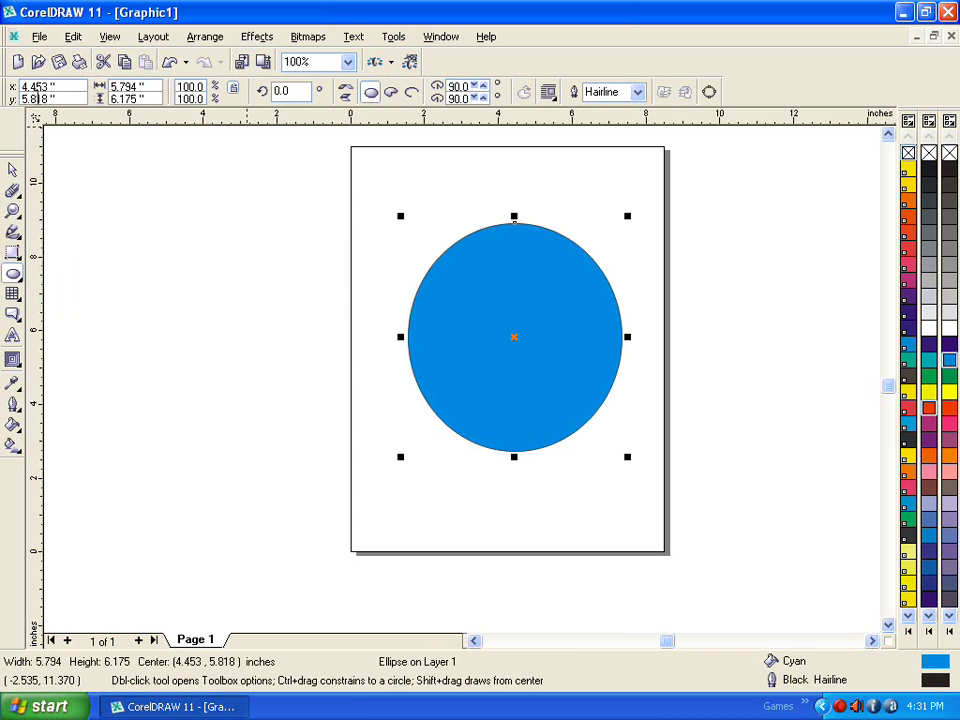
Turn the cyan ellipse into a pie, try it as an arc, and set it back to a pie.
left_click(390, 92)
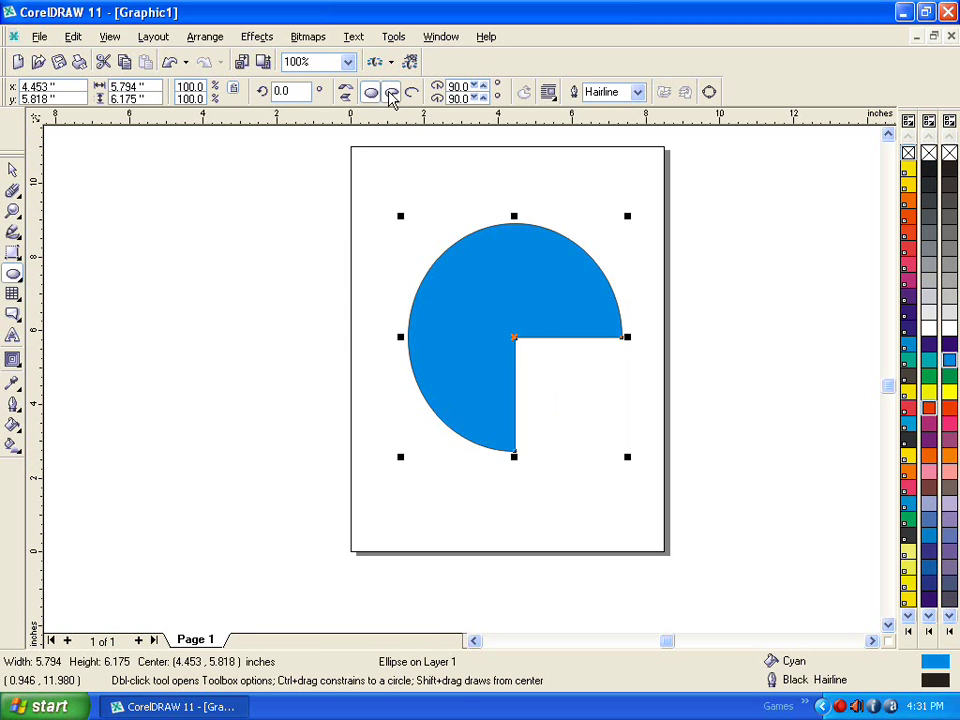
left_click(411, 93)
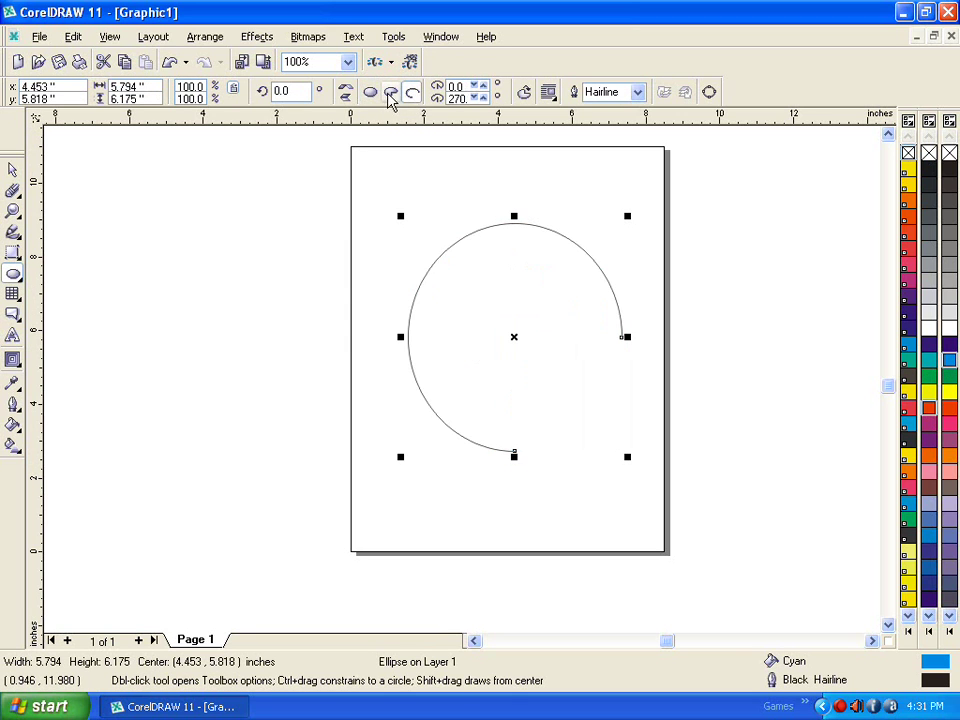
left_click(390, 92)
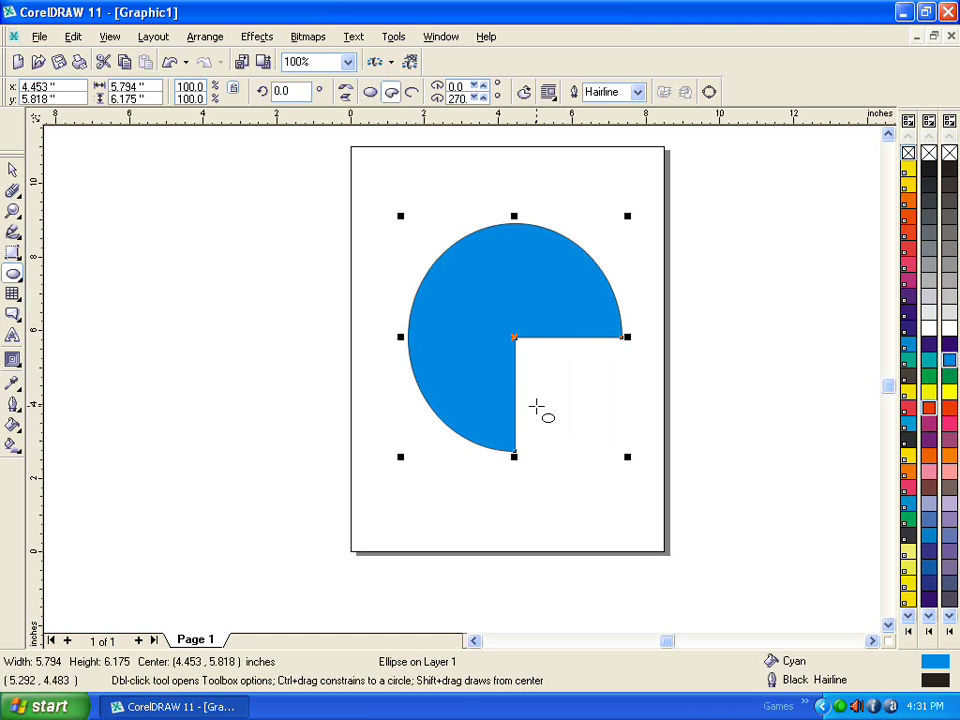
Narrow the cyan pie to a thin wedge about 1.91 by 2.53 inches and delete it.
left_click_drag(514, 457, 585, 422)
left_click_drag(481, 87, 476, 89)
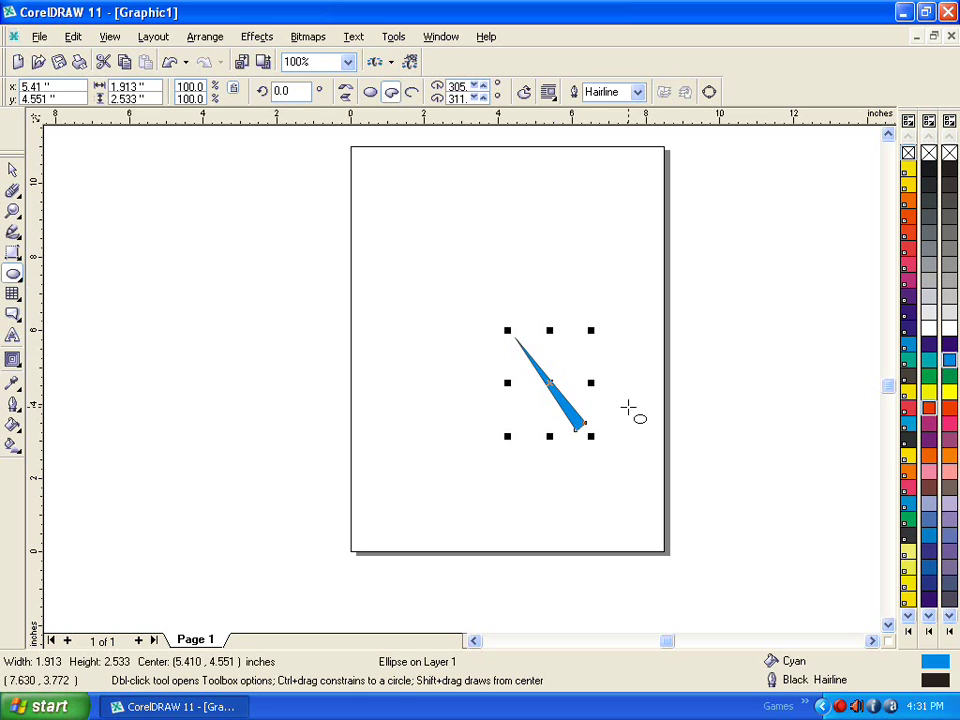
key("Delete")
Draw a 3-point ellipse about 7.26 by 4.22 inches across the page's left edge and undo it.
left_click(23, 281)
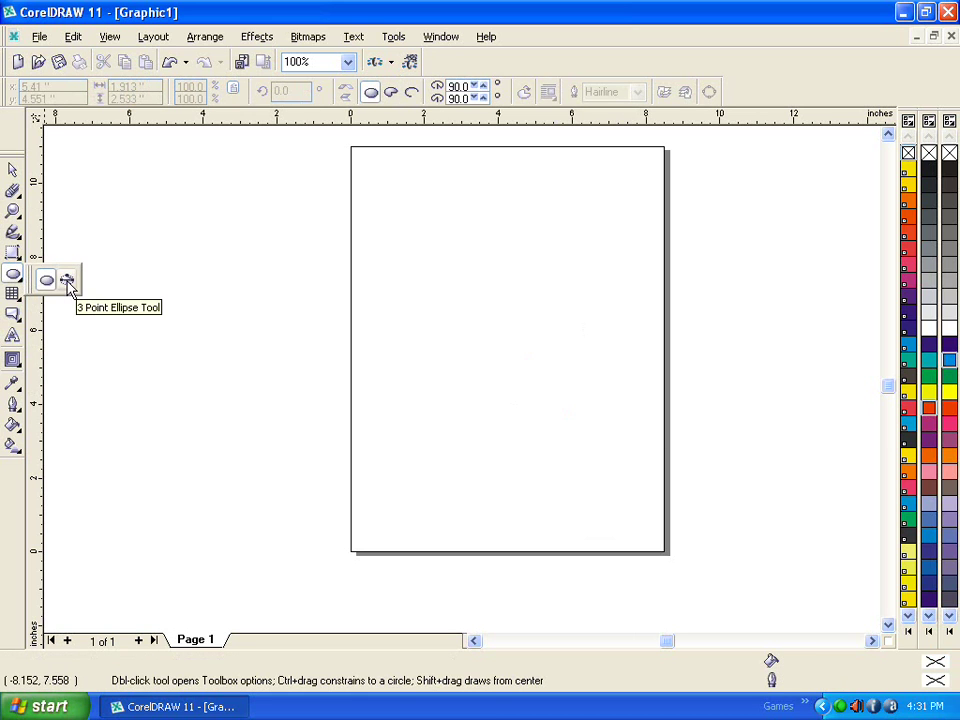
left_click(67, 281)
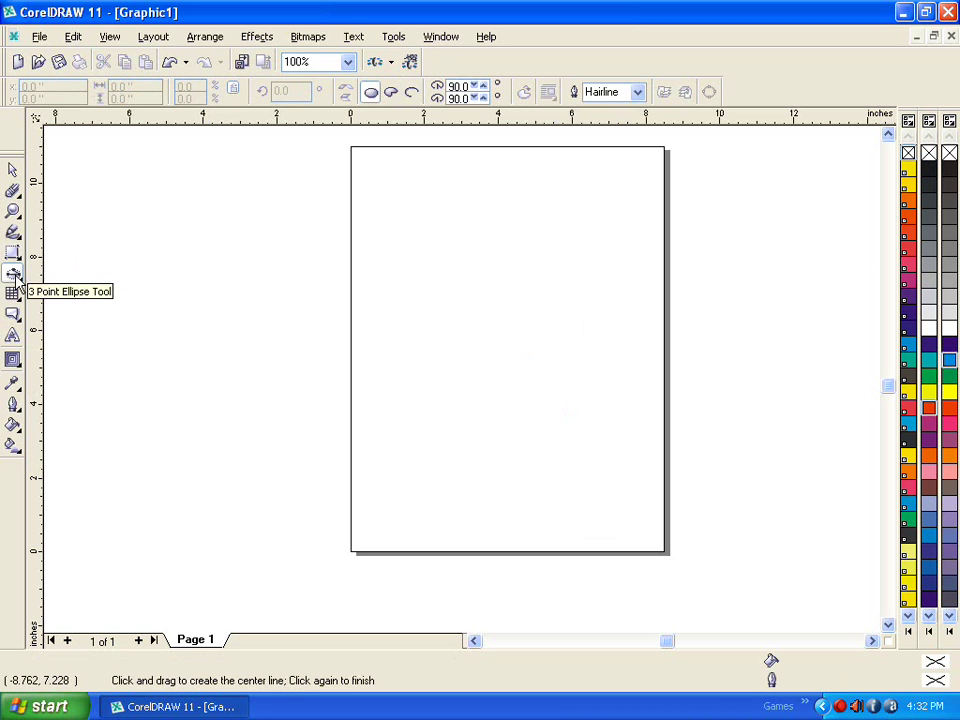
left_click_drag(444, 245, 444, 405)
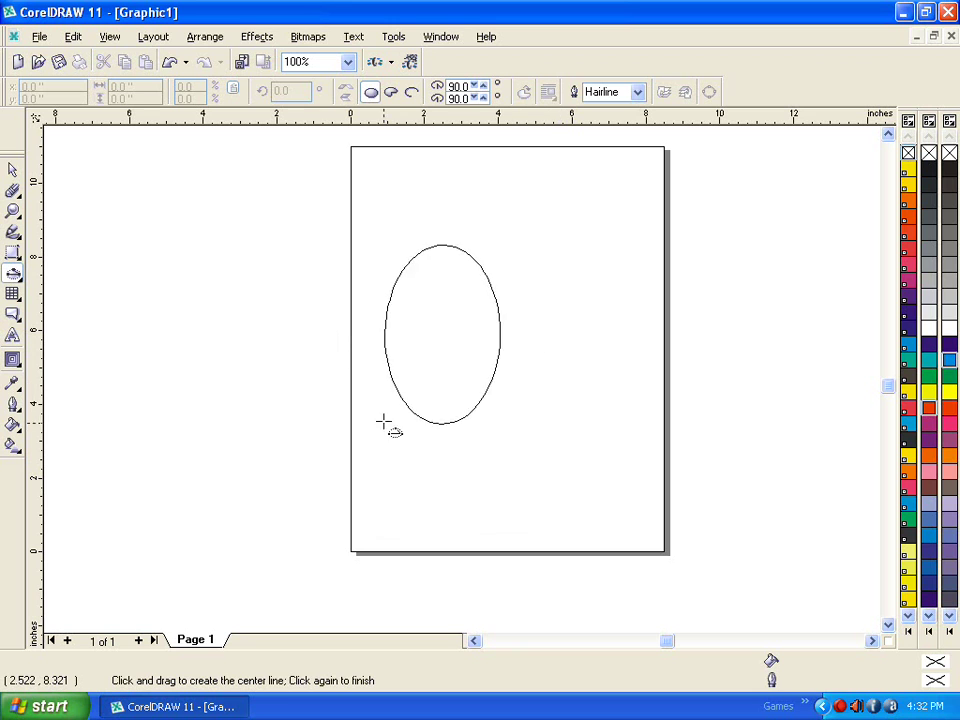
left_click(307, 399)
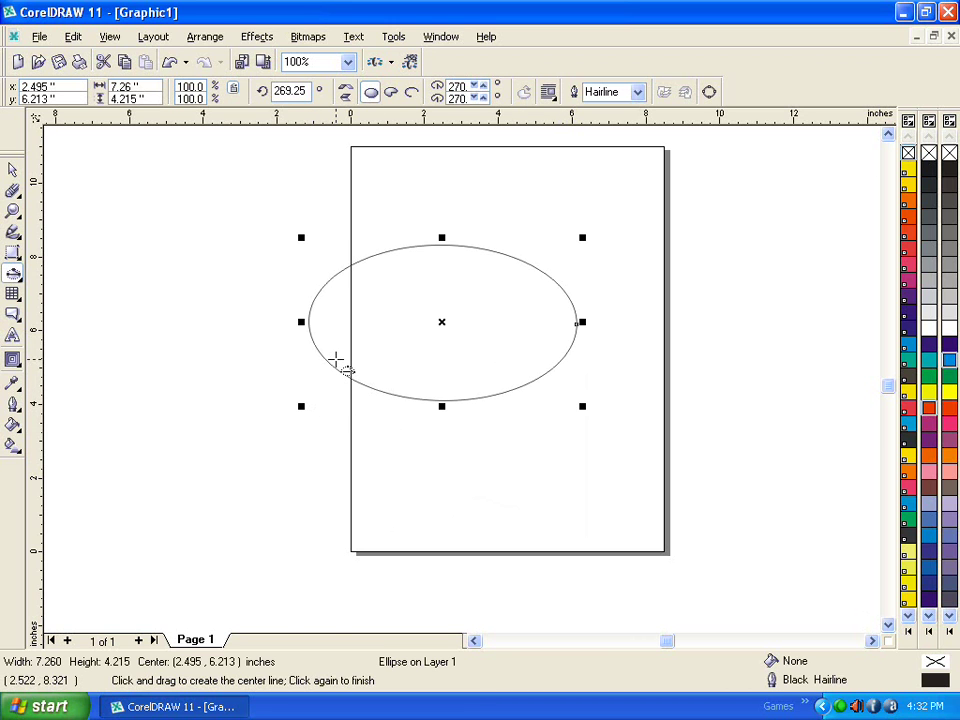
key("ctrl+z")
Draw a seven-point star about 6.02 by 5.24 inches on the page with the Polygon tool.
left_click(17, 283)
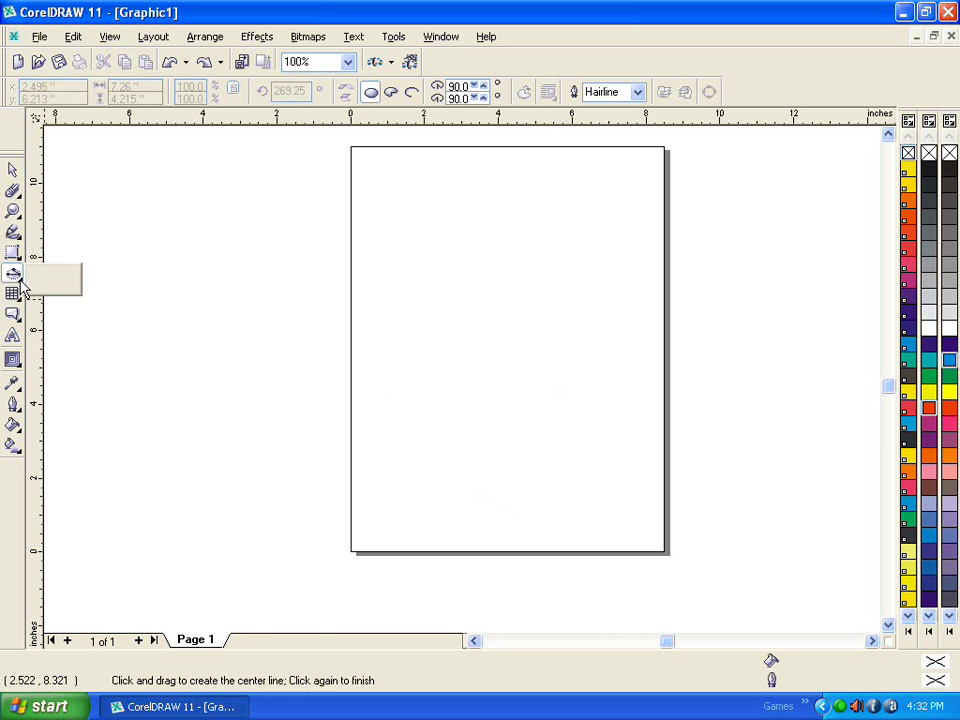
mouse_move(17, 295)
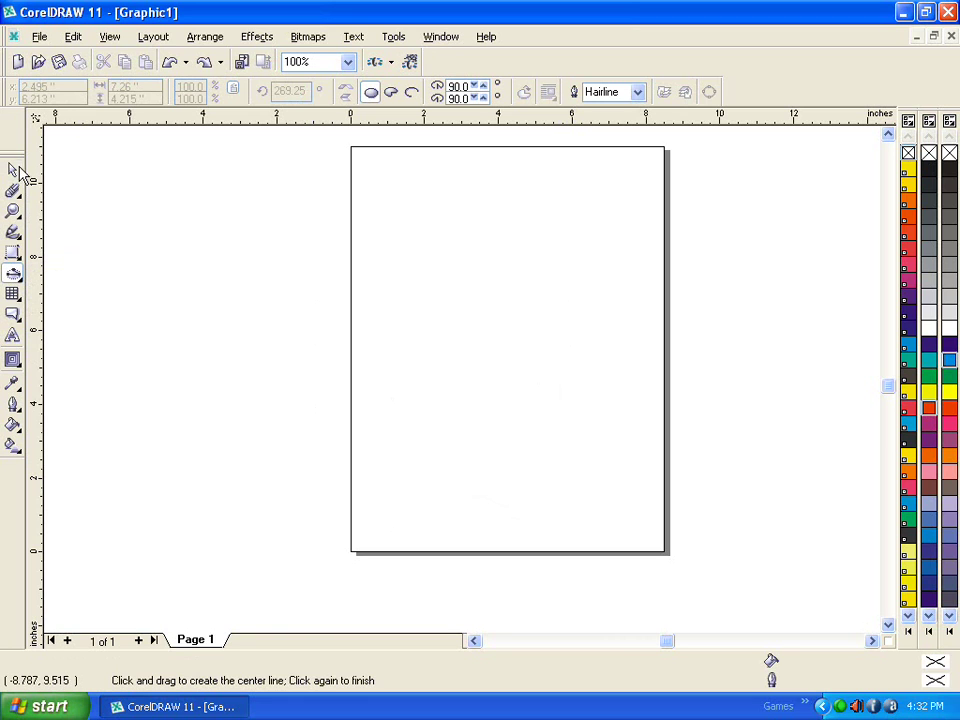
left_click(19, 300)
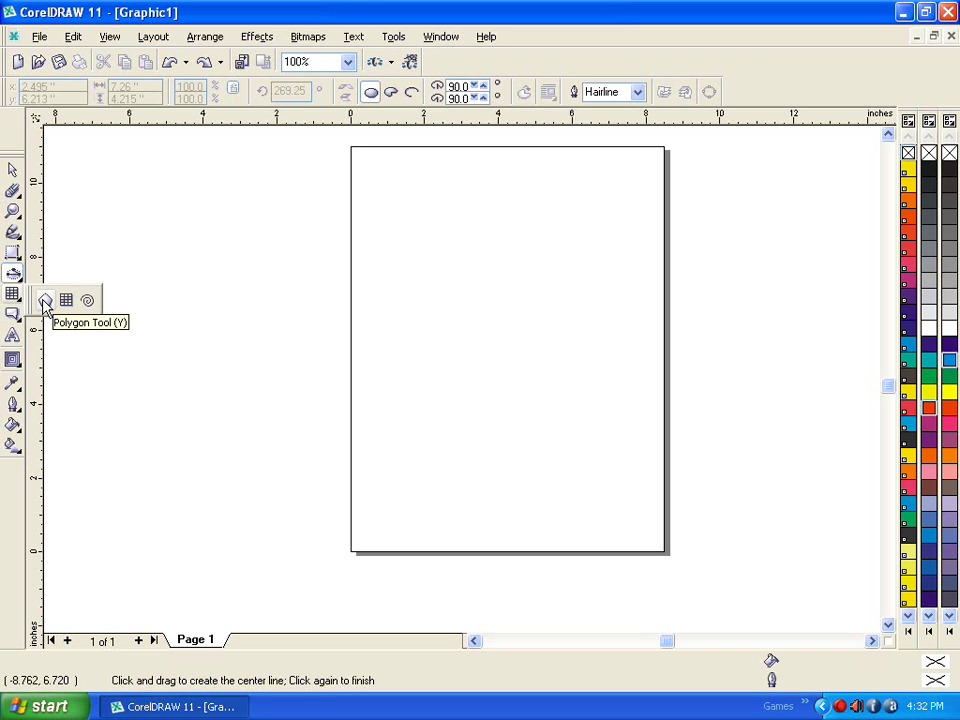
left_click(45, 302)
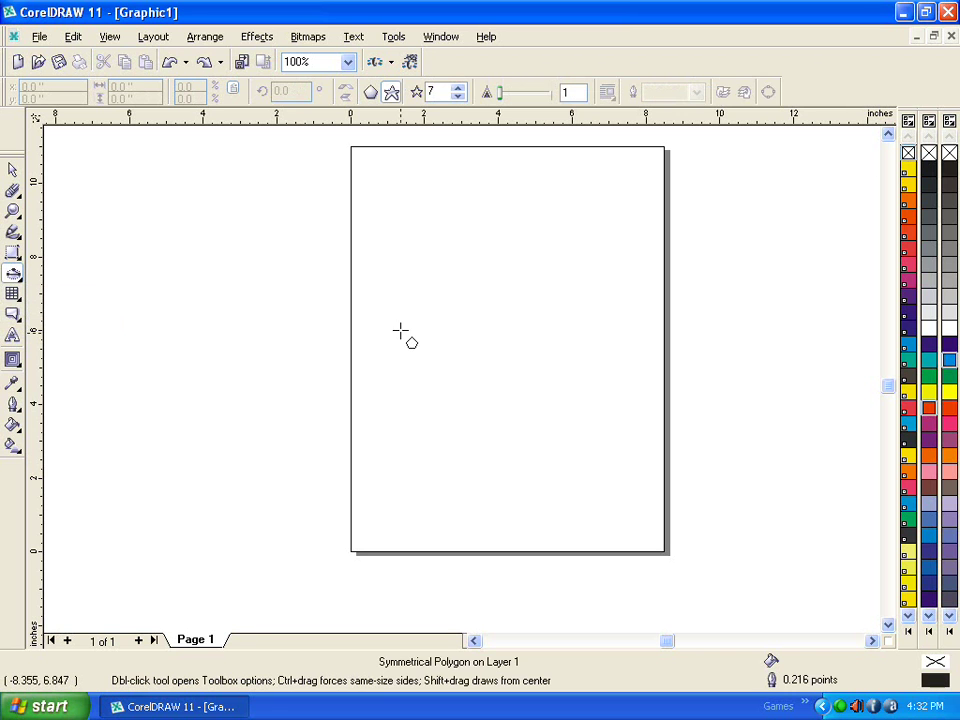
left_click_drag(401, 232, 627, 432)
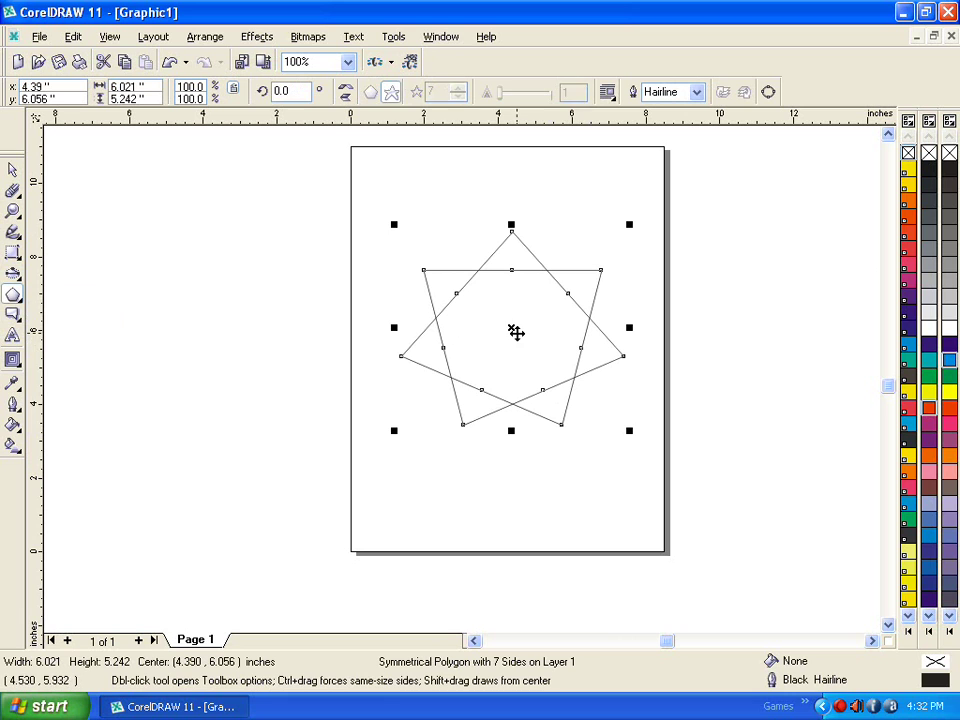
Convert the star to a plain polygon and reduce it to 3 sides.
left_click(370, 92)
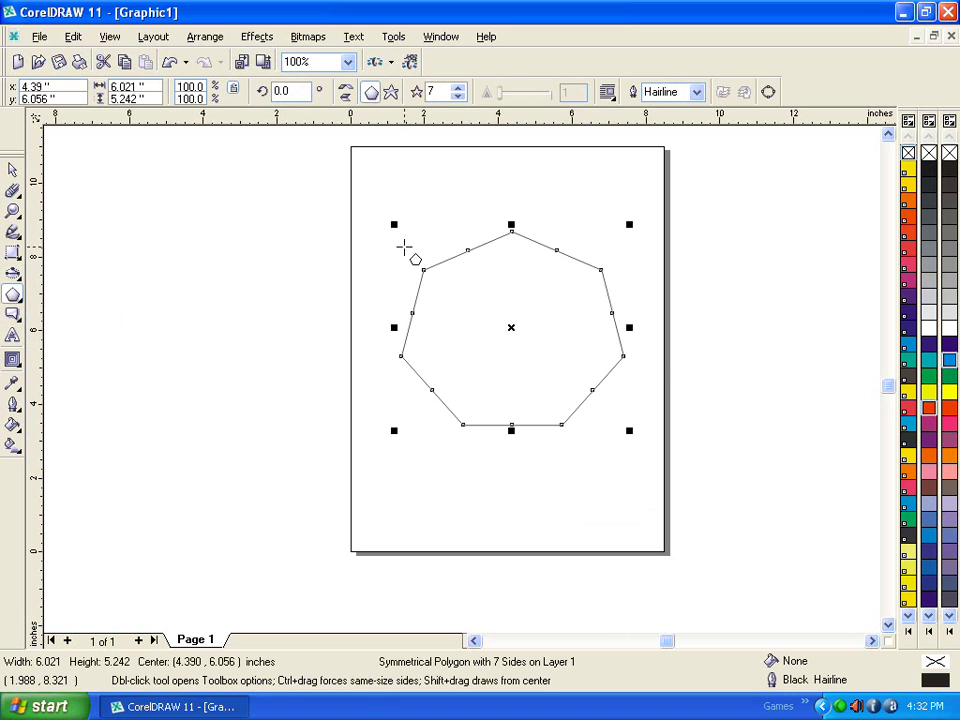
left_click(457, 96)
left_click(457, 96)
left_click(457, 96)
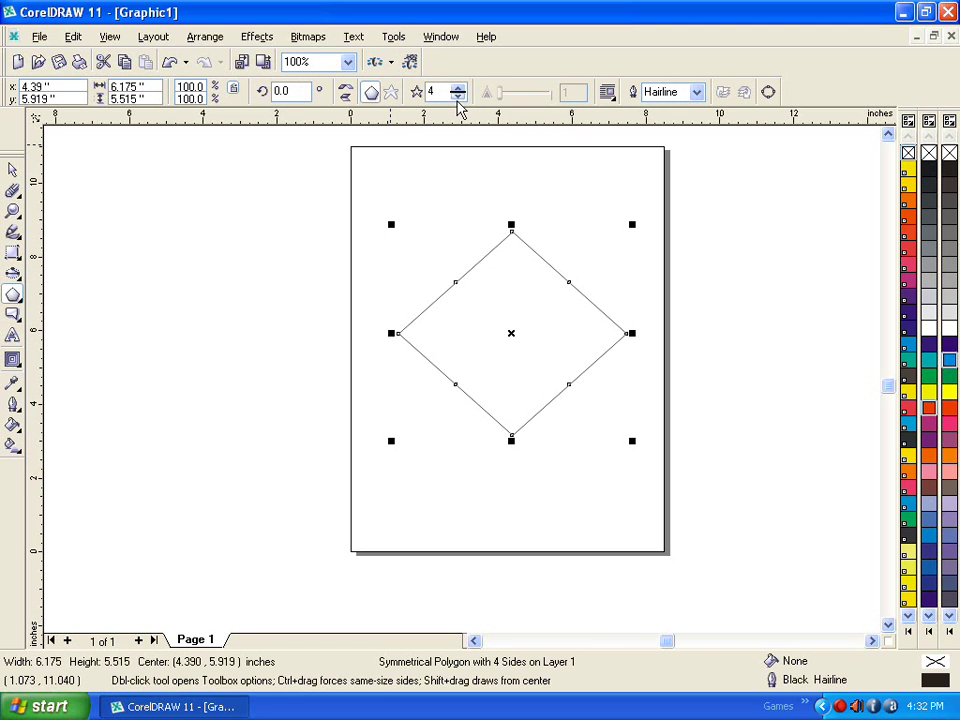
left_click(458, 96)
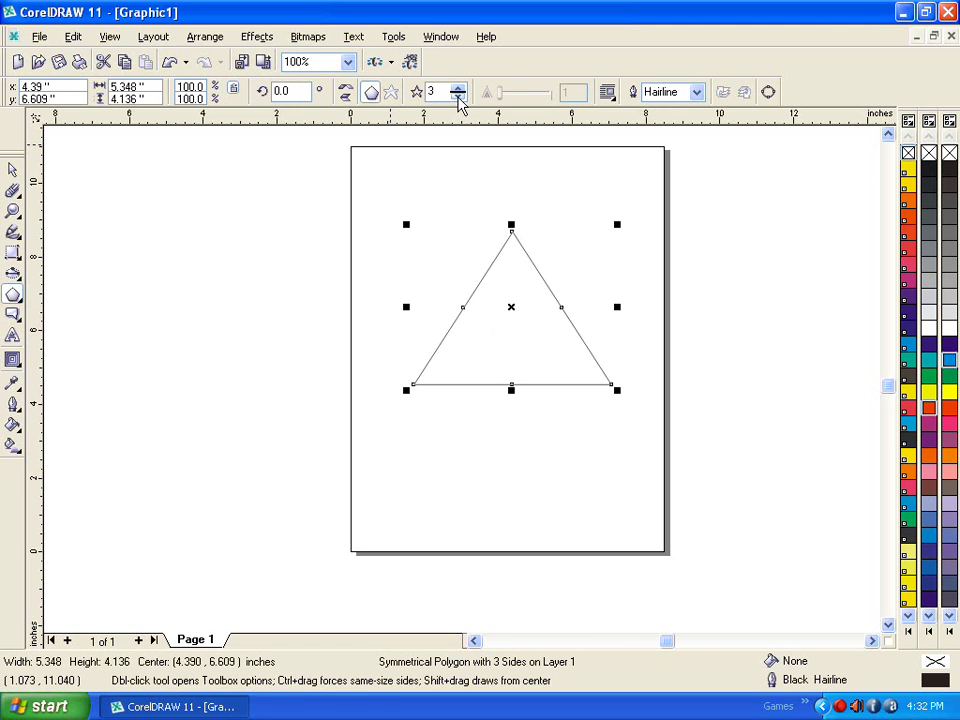
Raise the polygon's number of sides to 16 and lower it to 13.
left_click(459, 89)
left_click(459, 89)
left_click(459, 89)
left_click(459, 89)
left_click(459, 89)
left_click(459, 89)
left_click(459, 89)
left_click(459, 89)
left_click(459, 89)
left_click(459, 89)
left_click(459, 89)
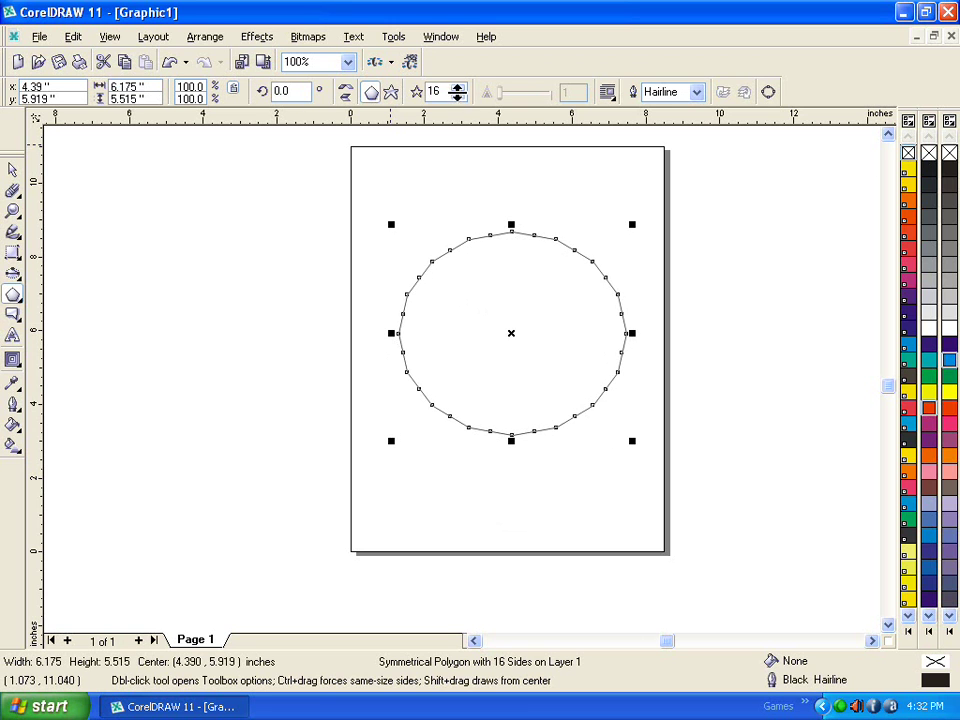
left_click(458, 98)
left_click(458, 98)
left_click(458, 98)
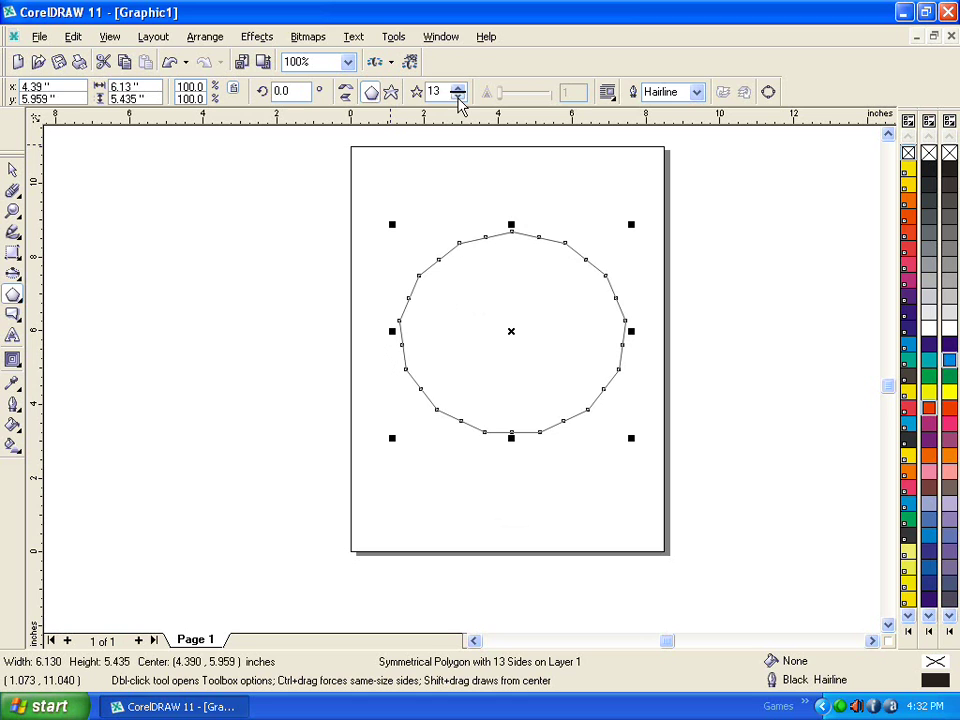
Convert the 13-sided polygon to a star and reshape its nodes into long crossing spikes, about 8.68 by 7.77 inches overall.
left_click(391, 93)
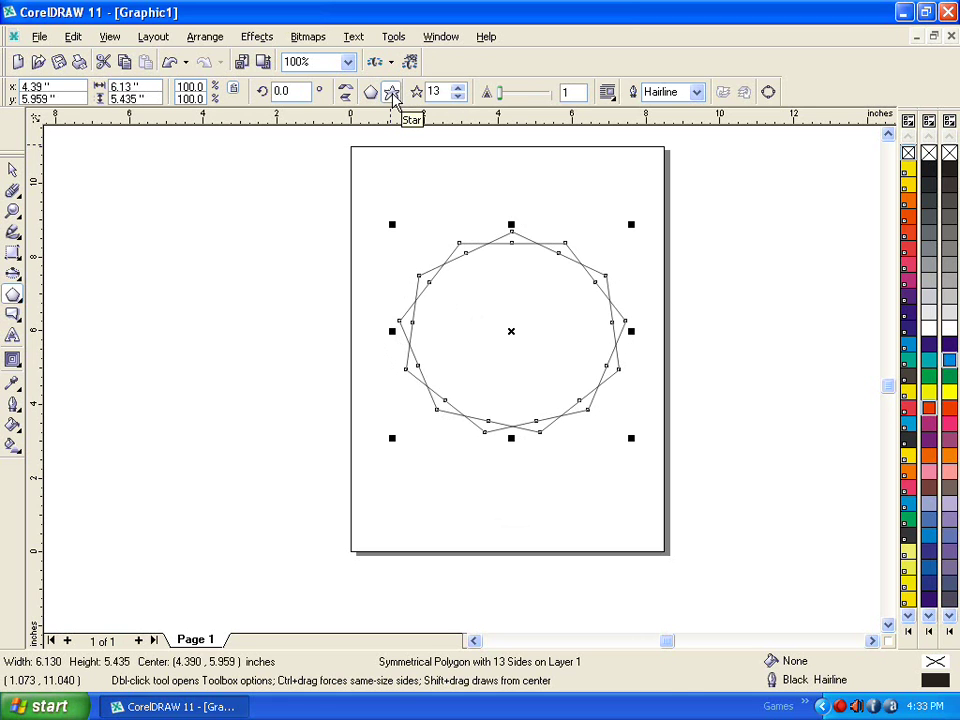
left_click_drag(511, 244, 425, 452)
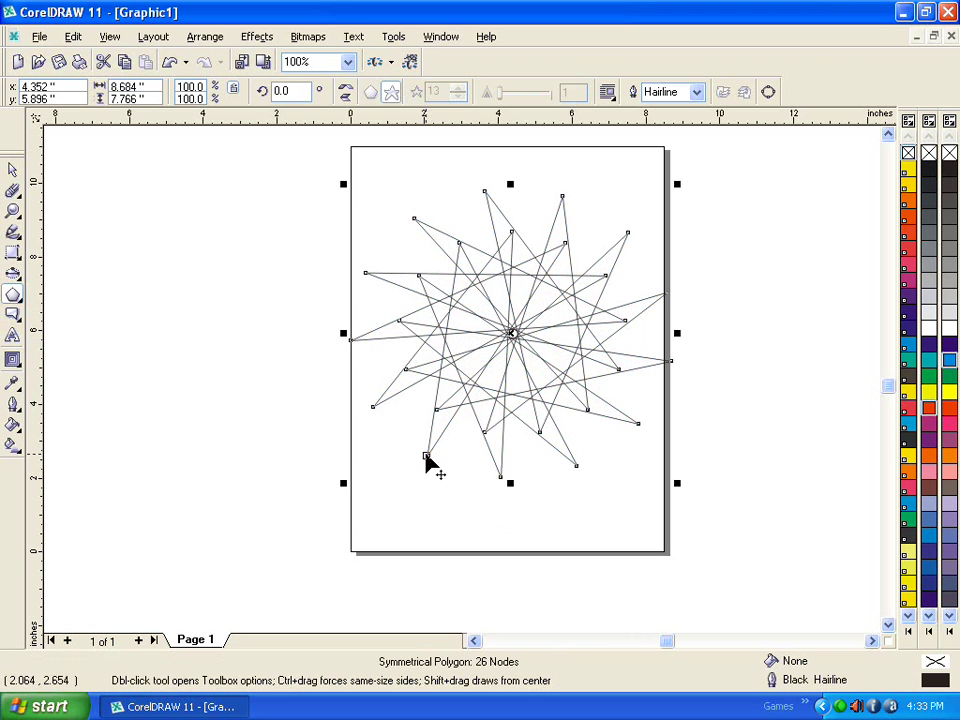
left_click_drag(458, 243, 462, 215)
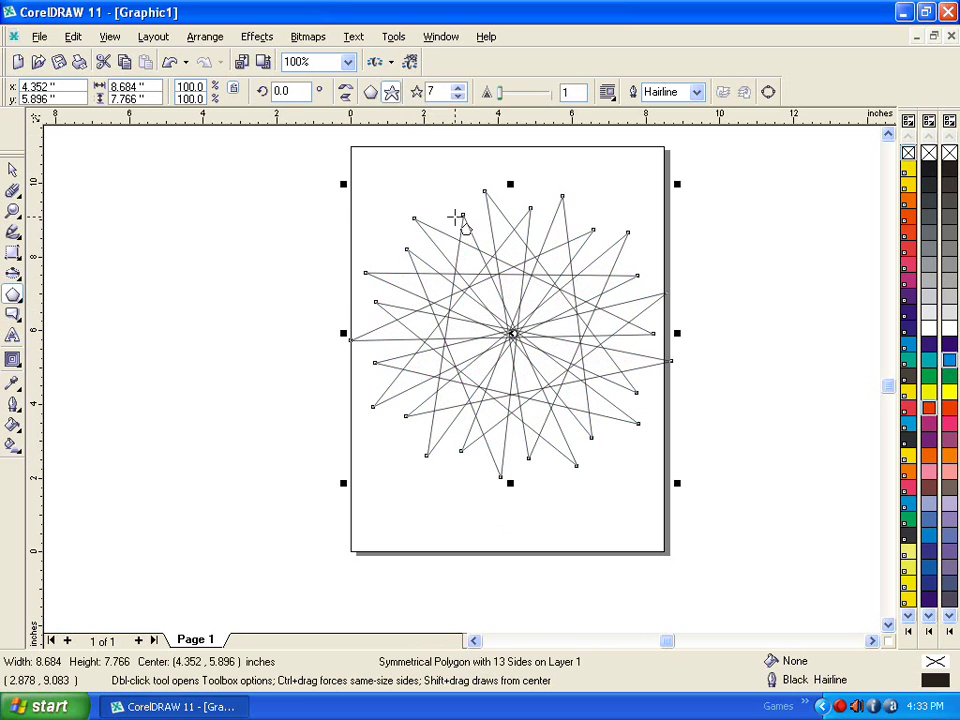
Set the star to 9 points and give it a Red fill with a Yellow outline.
left_click(458, 88)
left_click(458, 88)
mouse_move(503, 94)
left_mouse_down()
mouse_move(522, 98)
mouse_move(513, 100)
left_mouse_up()
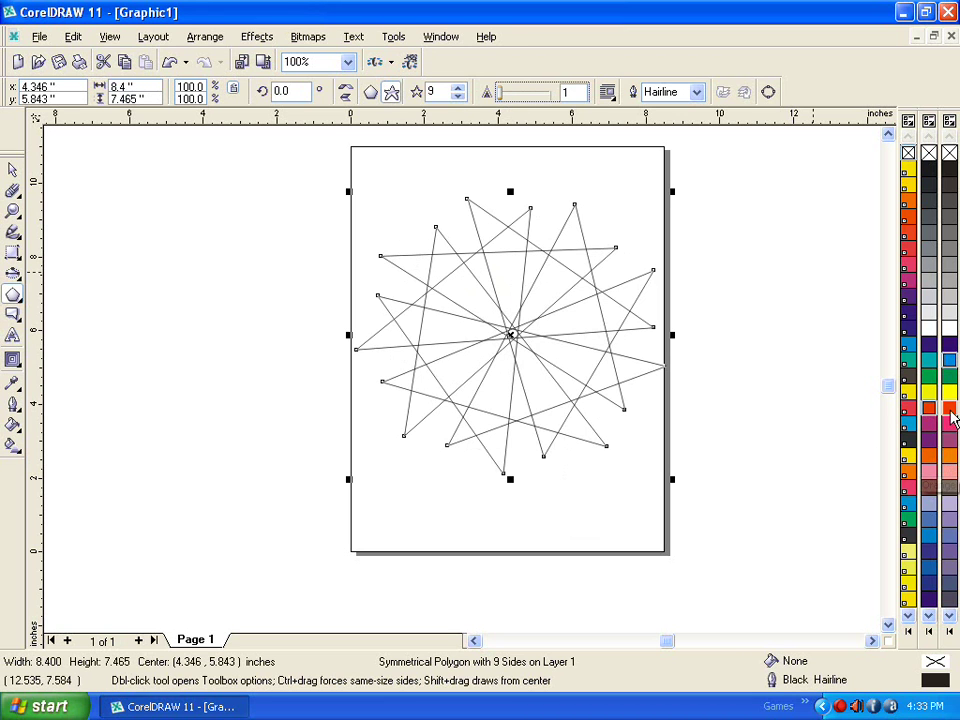
left_click(949, 452)
right_click(949, 391)
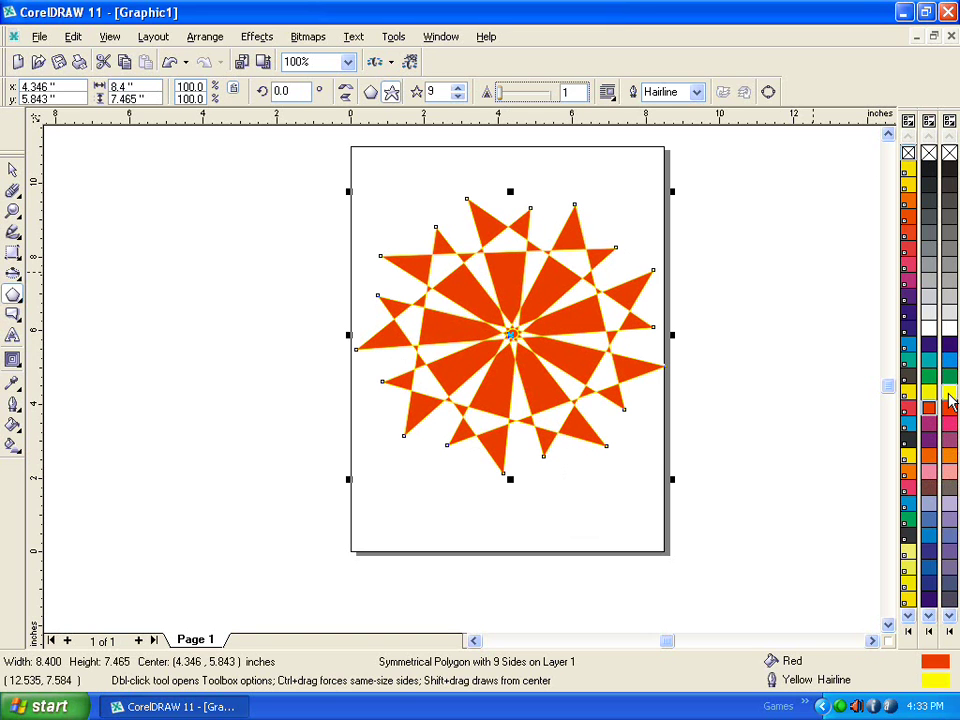
Set the red star to 13 points and pull its shorter spikes slightly outward.
left_click(458, 88)
left_click(458, 88)
left_click(458, 88)
left_click(458, 88)
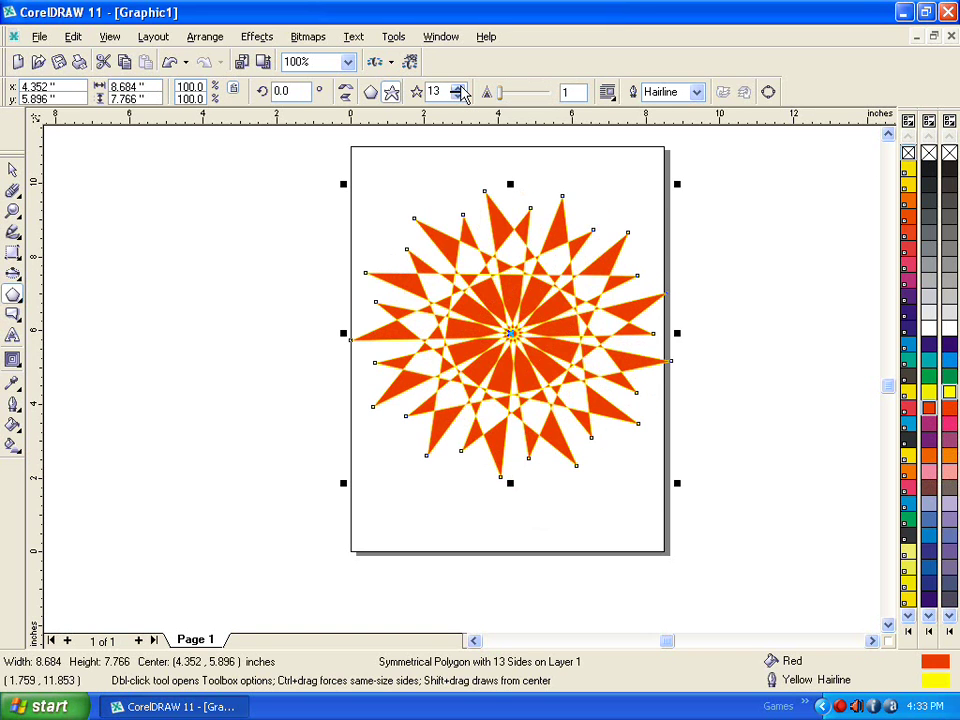
left_click(12, 170)
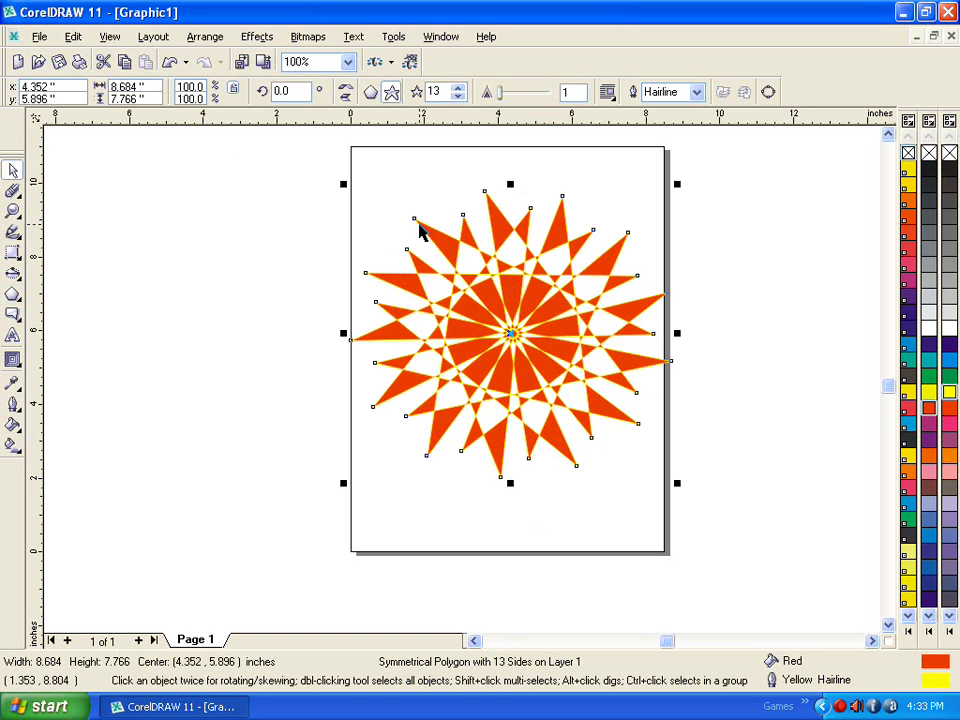
left_click_drag(465, 214, 465, 222)
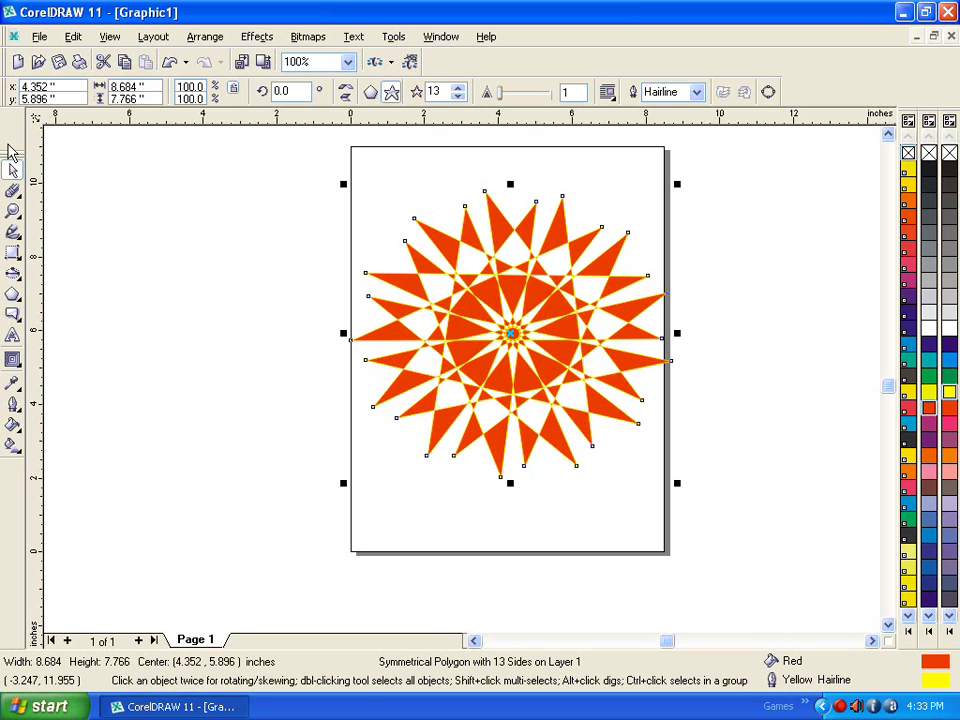
Extend the star's shorter spikes with the Shape tool, moving the node near the top to about 2.96, 9.78 inches.
left_click(19, 197)
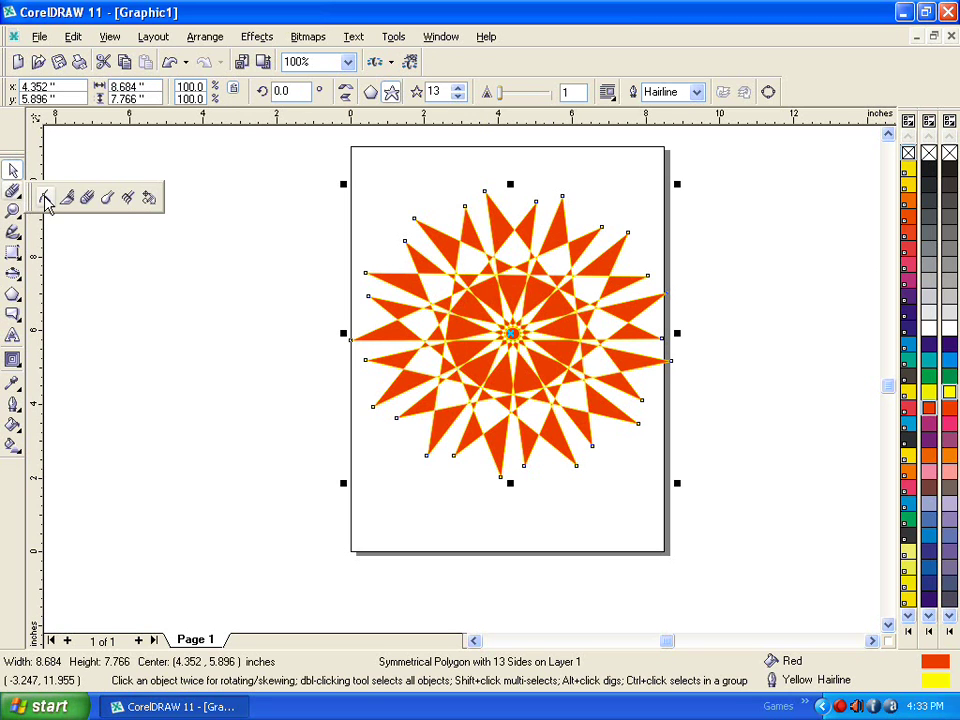
left_click(46, 199)
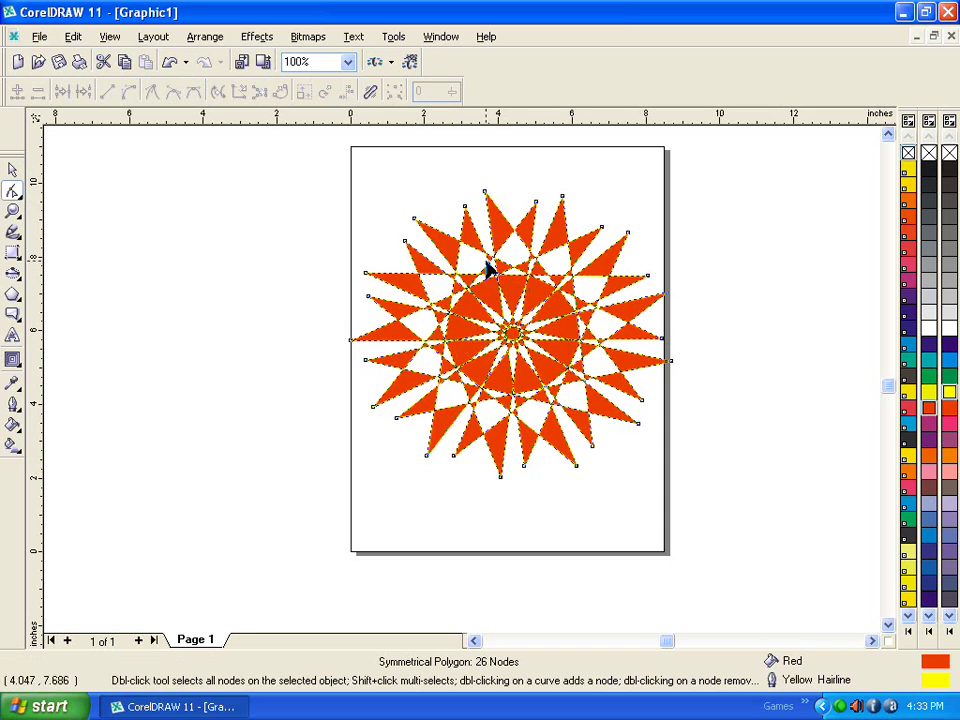
mouse_move(465, 207)
left_mouse_down()
mouse_move(514, 180)
mouse_move(458, 180)
mouse_move(467, 201)
left_mouse_up()
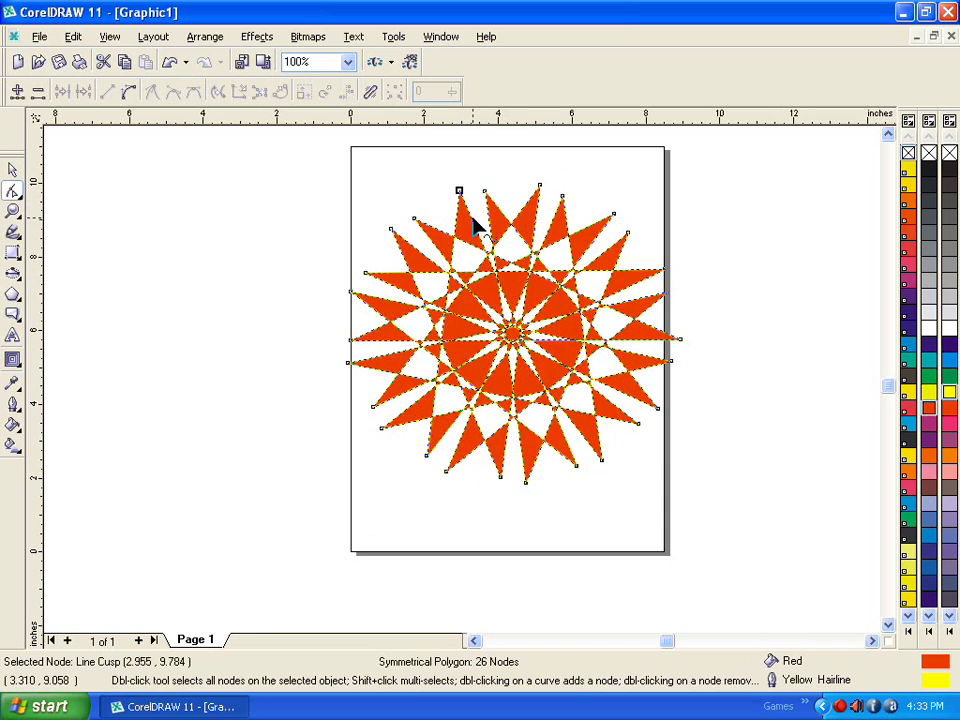
Convert the spike's side segment to a curve and stretch its tip node outward to about 0.90, 10.11 inches.
left_click(476, 227)
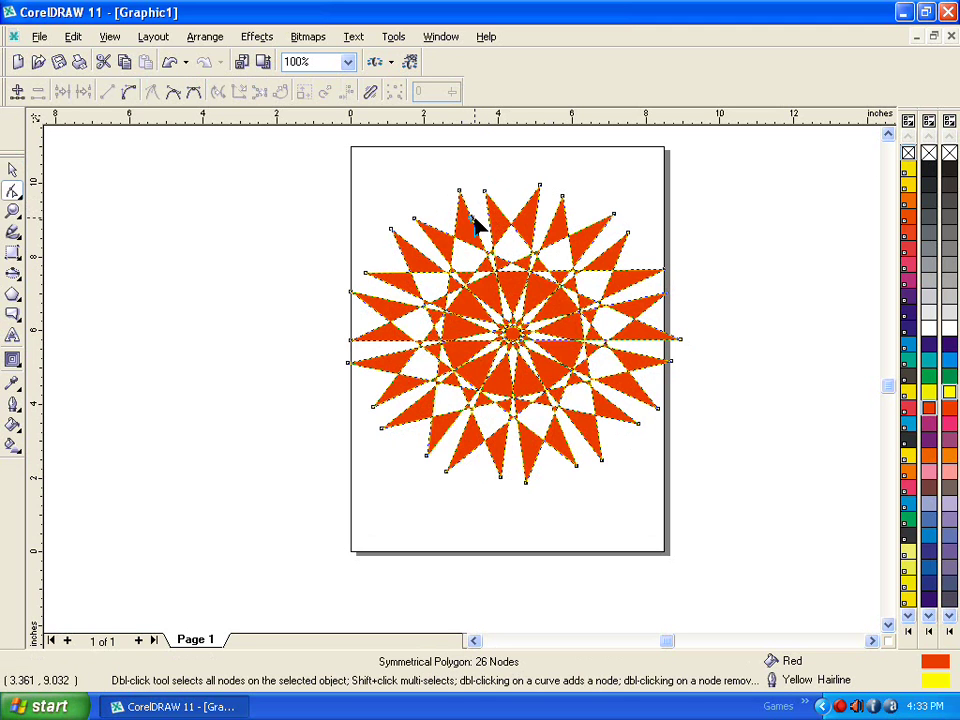
left_click(129, 93)
left_click_drag(459, 190, 383, 178)
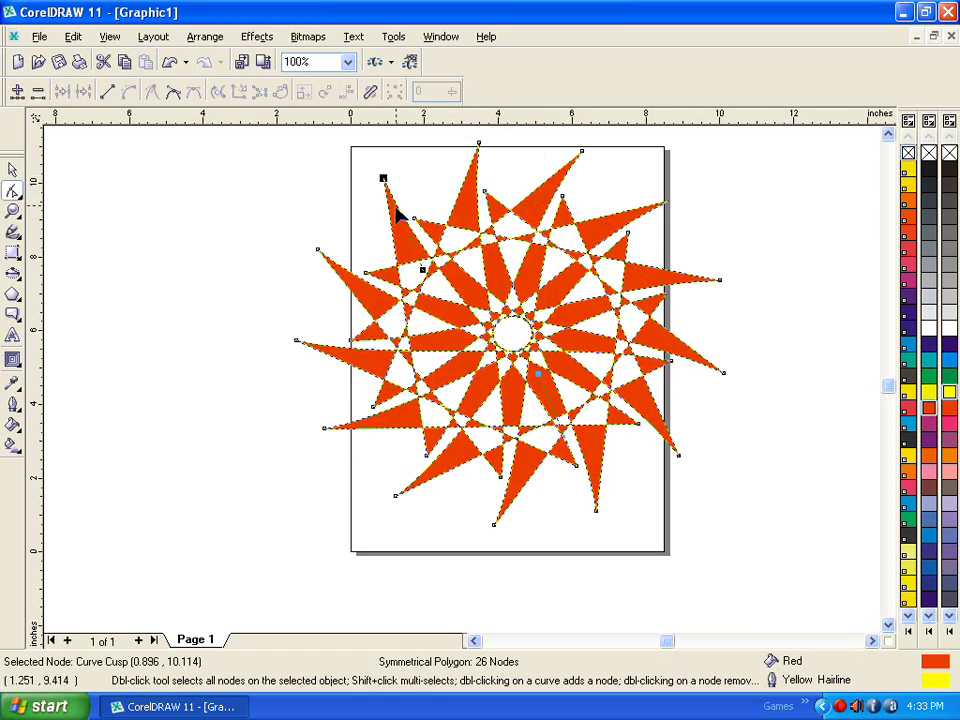
Bulge the star's spikes into wide petals by pulling out the control handle of the tip node at about 0.90, 10.11 inches.
left_click(406, 218)
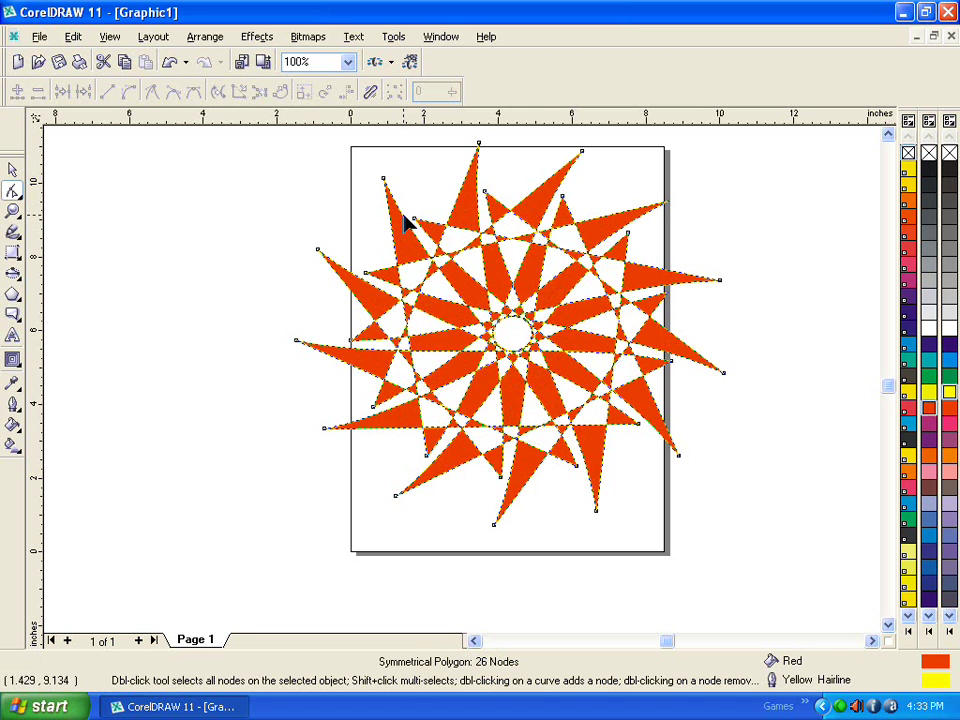
left_click(384, 180)
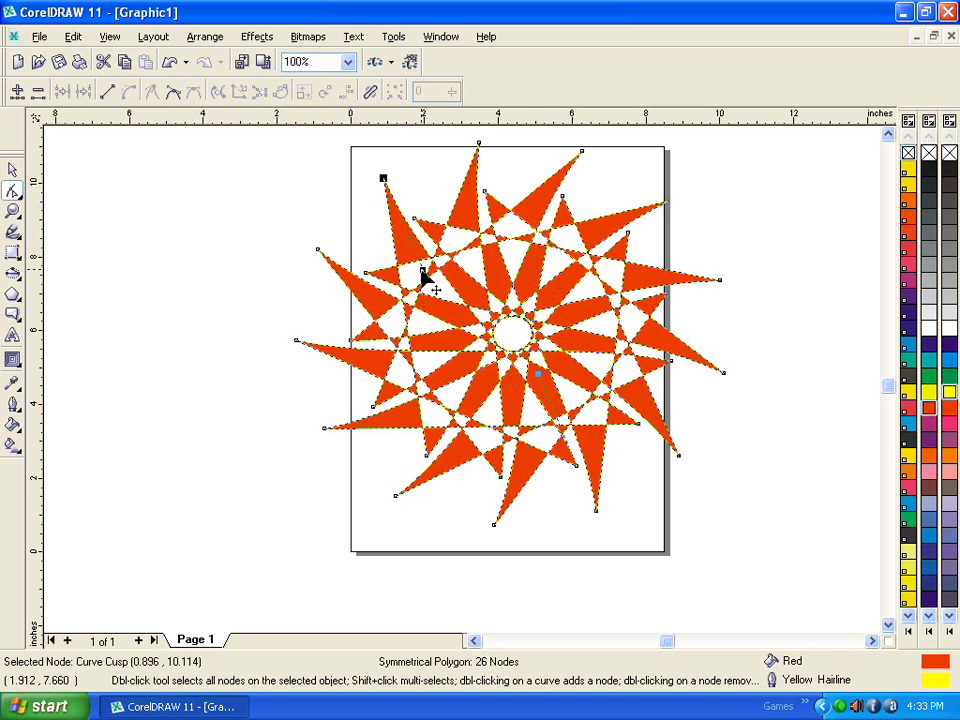
left_click_drag(424, 276, 572, 199)
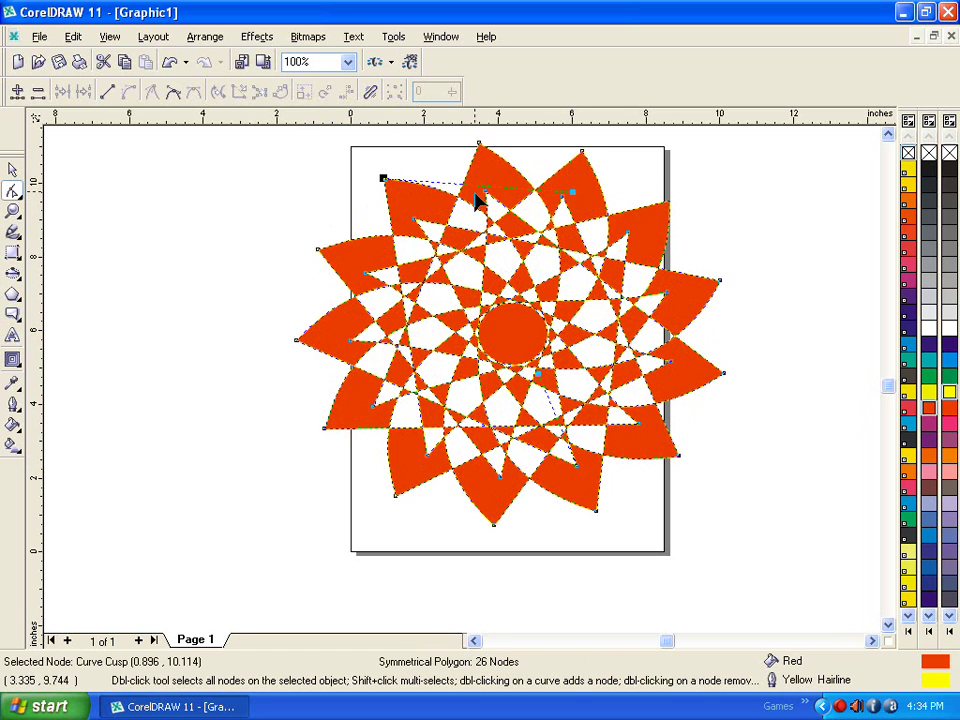
Add a node to the petal edge beside that tip, move it to about 2.64, 9.82 inches, and bend the adjoining curve.
right_click(418, 190)
left_click(407, 189)
double_click(407, 189)
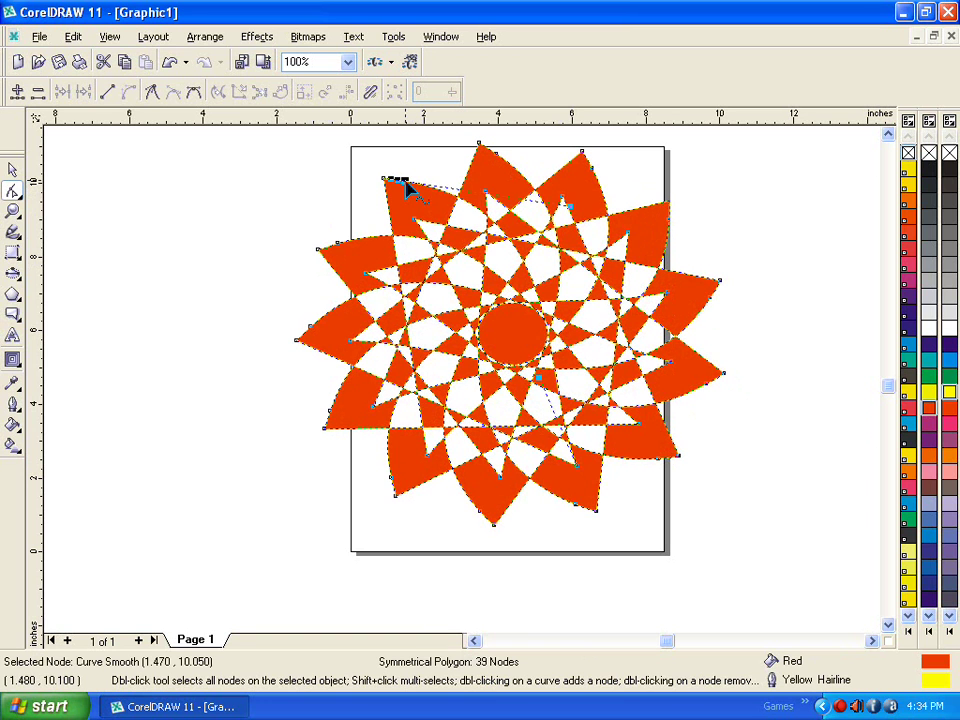
left_click_drag(407, 189, 450, 199)
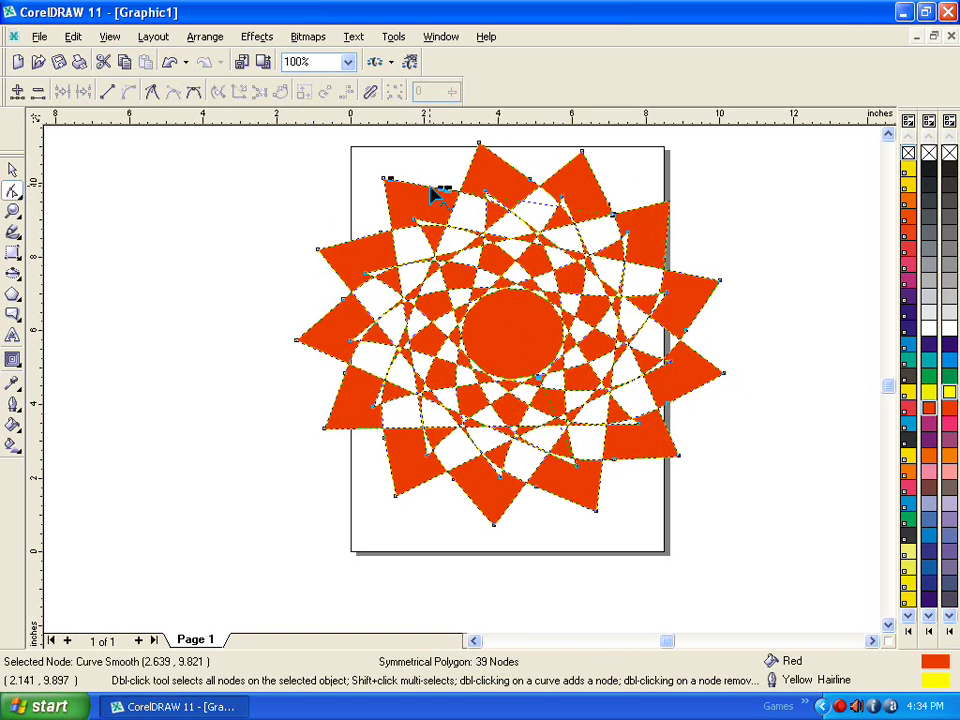
left_click_drag(428, 196, 477, 182)
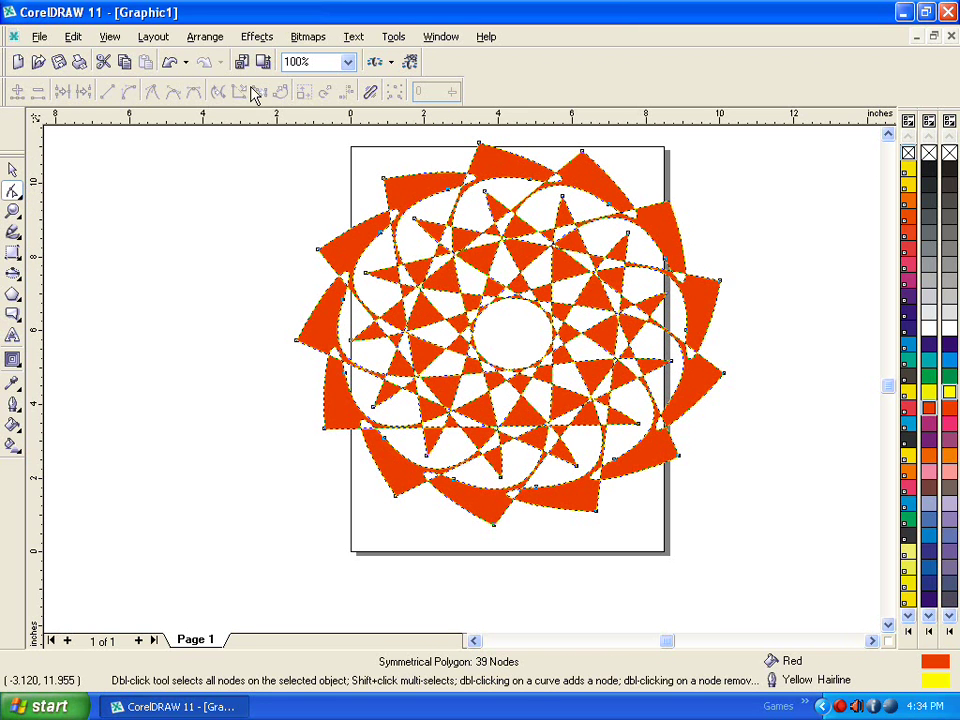
Move the finished star toward the page's lower left and scale it proportionally to about 6.65 by 5.96 inches.
left_click(13, 173)
left_click(139, 204)
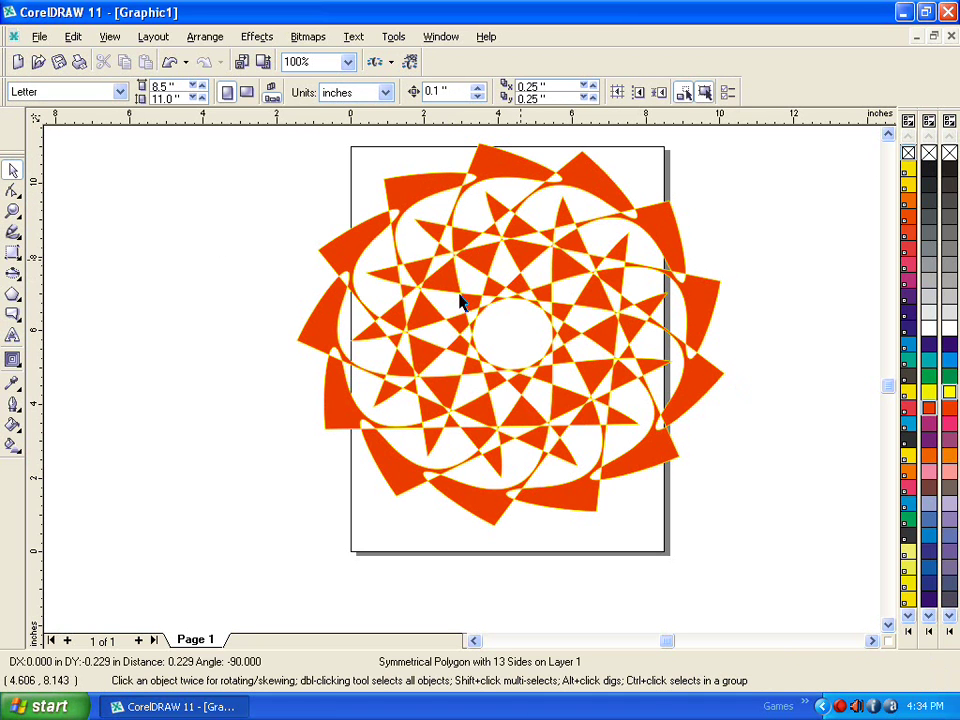
left_click_drag(461, 302, 418, 282)
left_click_drag(509, 368, 621, 456)
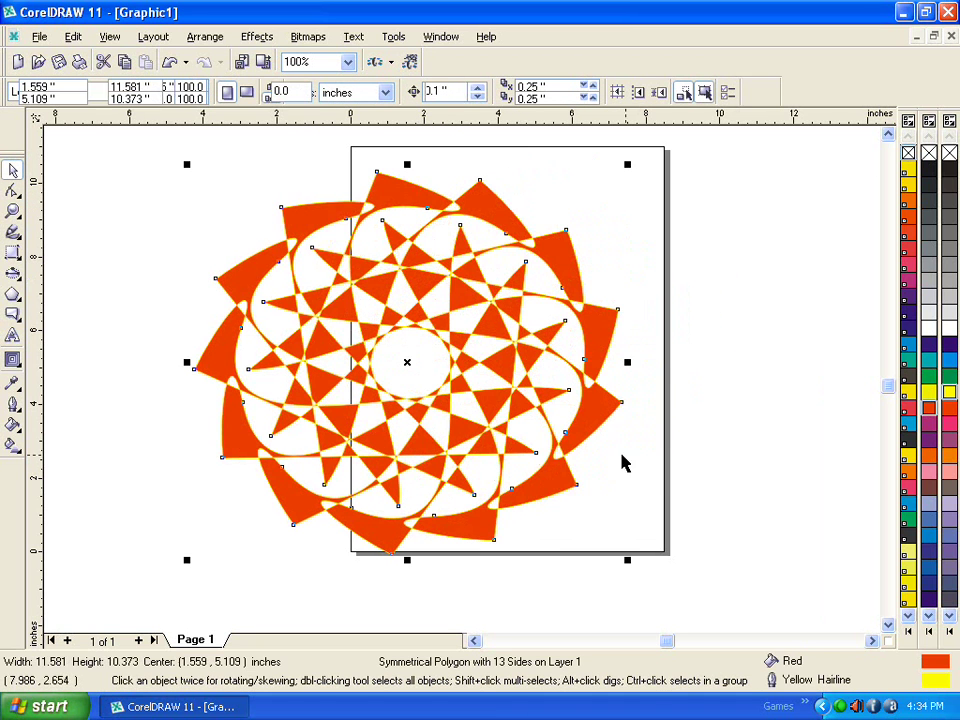
left_click_drag(627, 560, 445, 397)
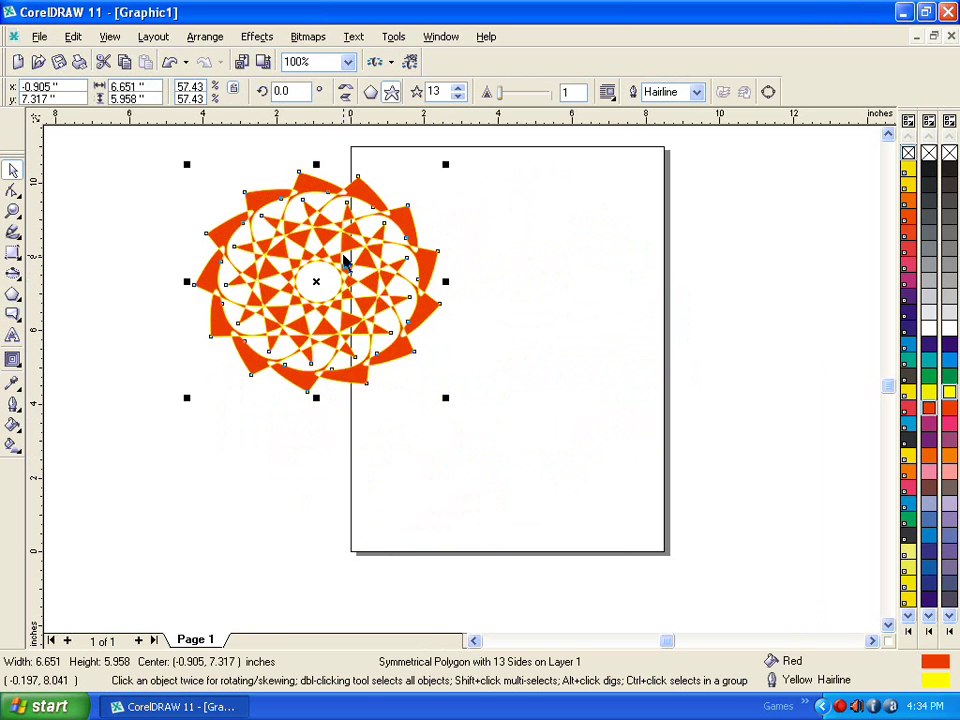
Duplicate the star, place the copy beside the original at about 6.92, 7.67 inches, and give it a Cyan fill with a Blue outline.
key("ctrl+d")
left_click_drag(328, 274, 605, 268)
left_click(949, 360)
right_click(945, 344)
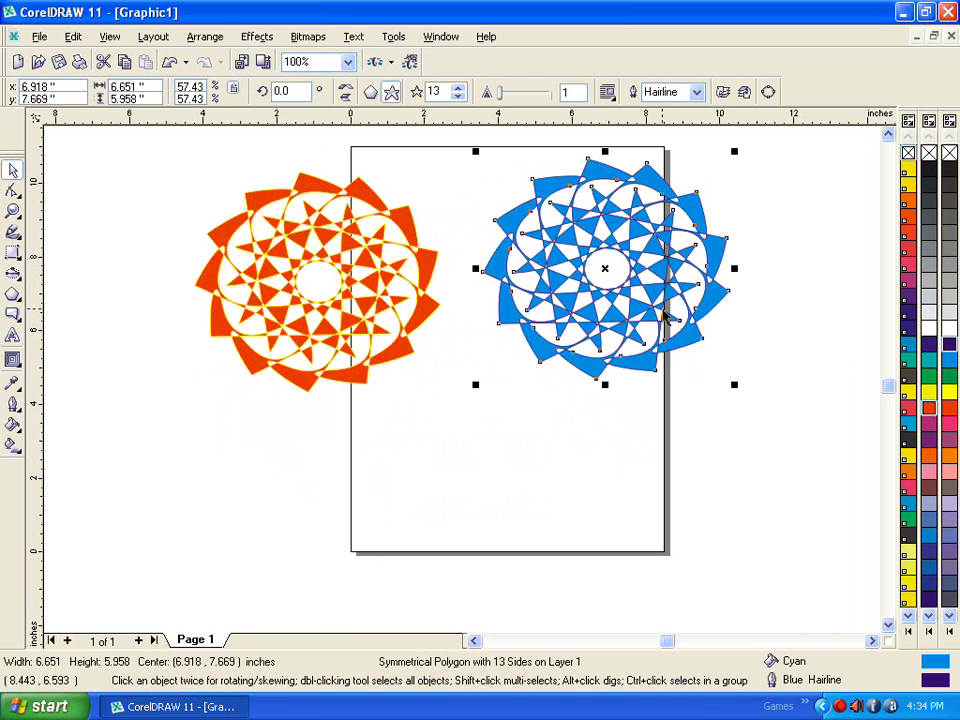
Delete the cyan copy and the original red star from the page.
key("Delete")
left_click(407, 306)
key("Delete")
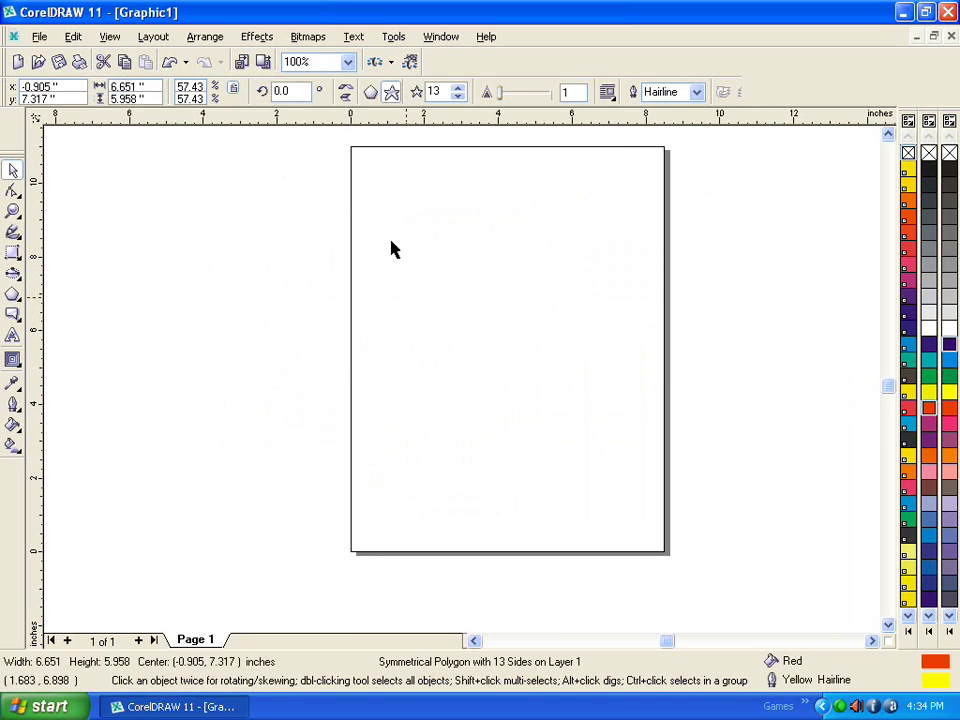
Draw a graph paper grid of 10 columns by 5 rows, about 12.5 by 6.6 inches, across the page and delete it.
left_click(20, 303)
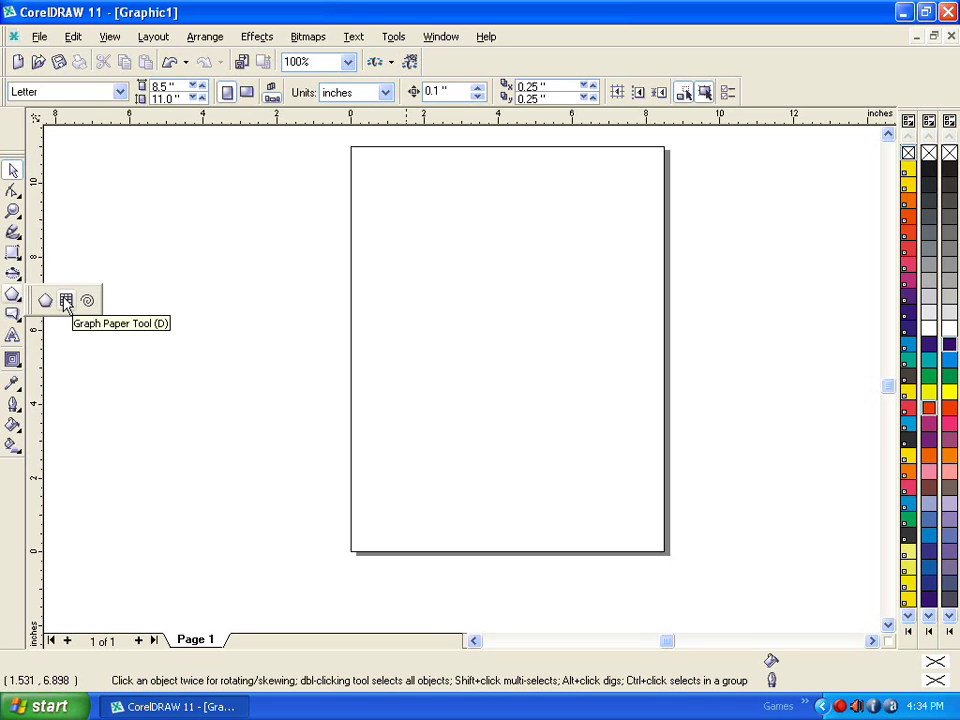
left_click(66, 302)
mouse_move(301, 224)
left_mouse_down()
mouse_move(648, 432)
mouse_move(784, 445)
mouse_move(762, 466)
left_mouse_up()
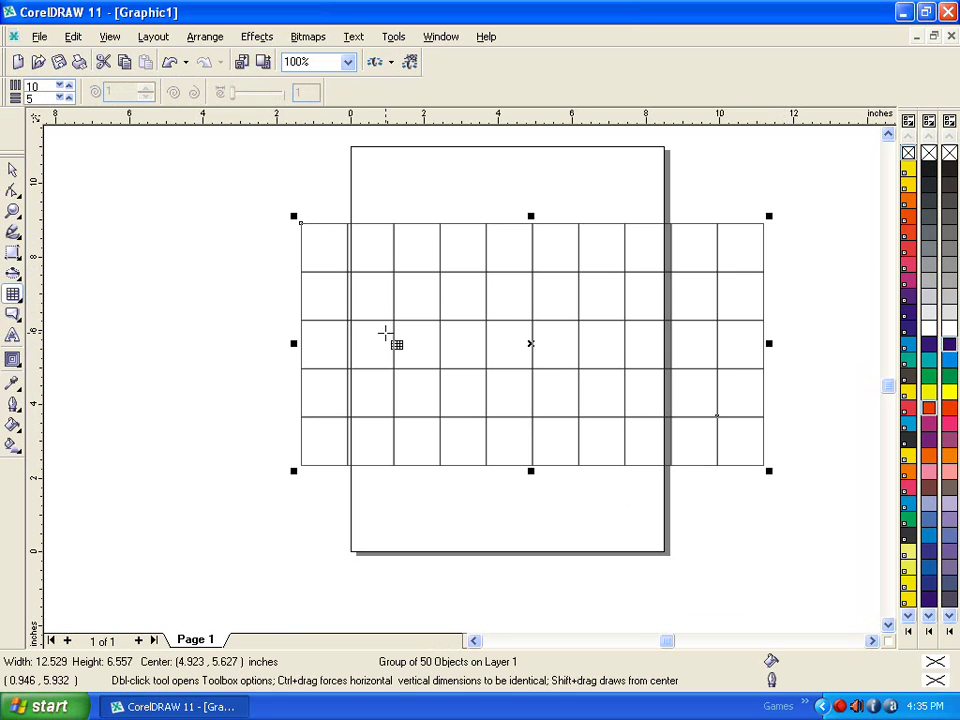
key("Delete")
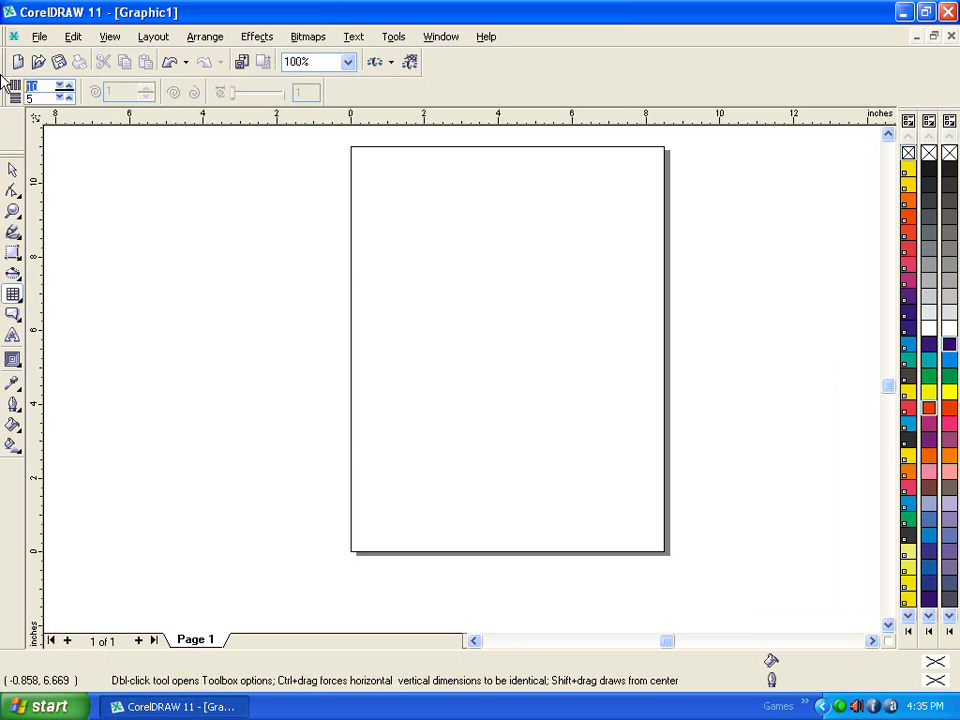
Draw a graph paper grid of 8 columns and 4 rows, about 11.5 by 5.7 inches, with a Cyan fill and White outline.
left_click(32, 87)
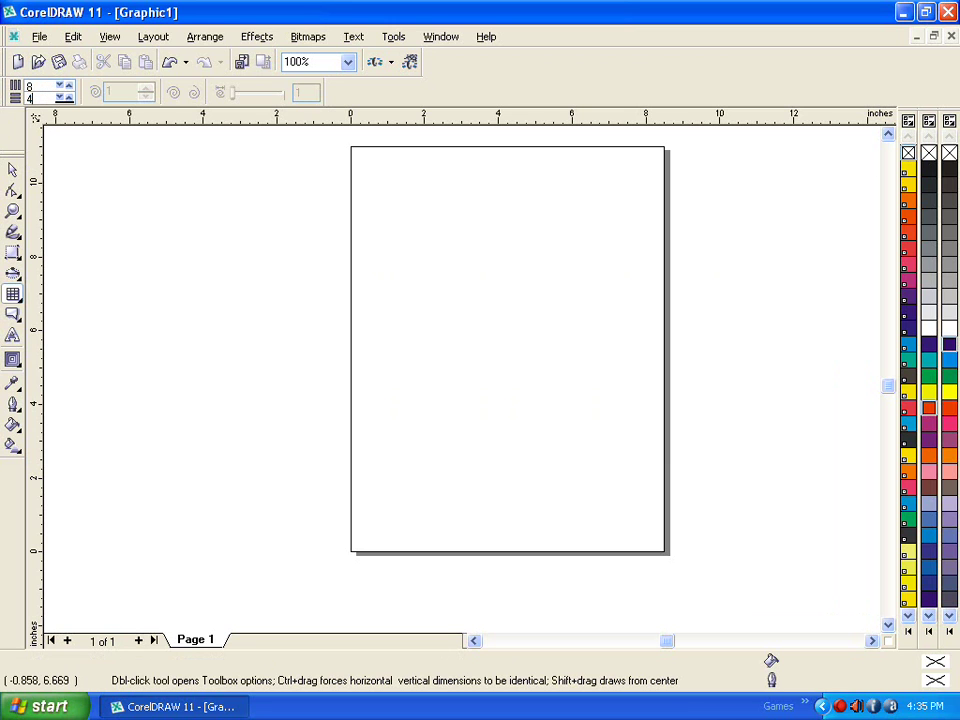
left_click_drag(312, 216, 731, 428)
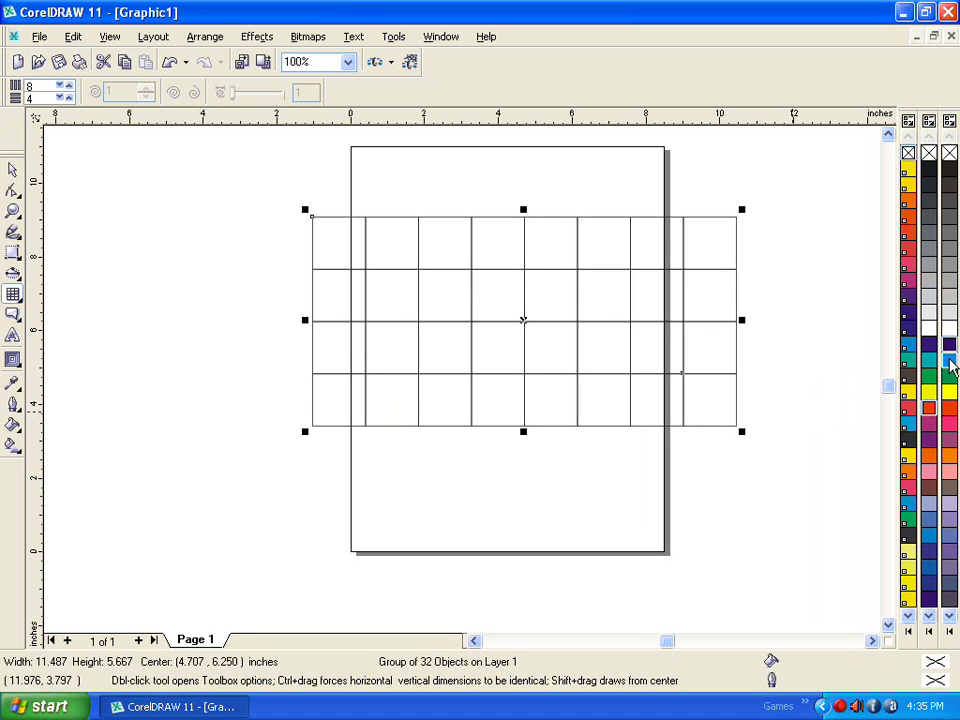
left_click(949, 362)
right_click(950, 337)
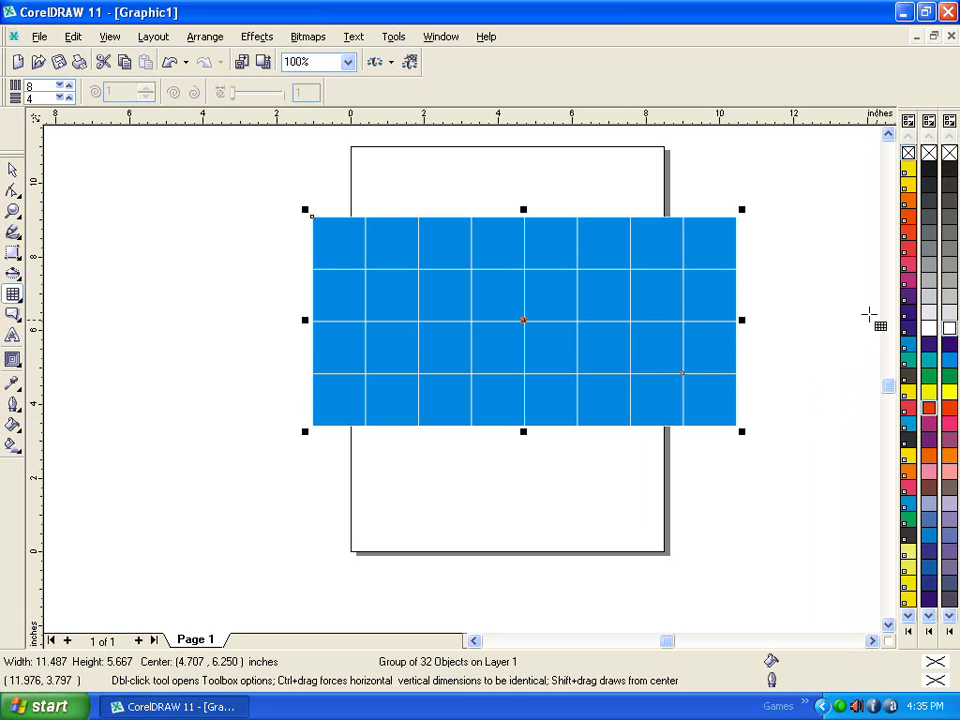
Move the grid so its center is at about 4.35, 5.67 inches, and ungroup it into separate cells.
left_click(12, 170)
left_click_drag(366, 312, 414, 326)
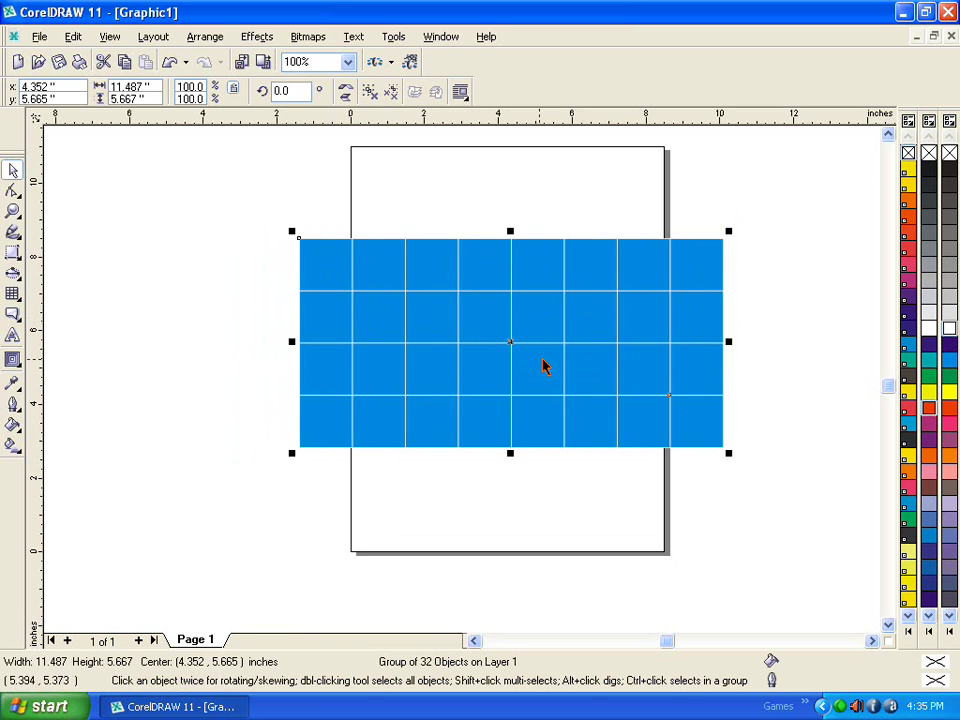
right_click(478, 321)
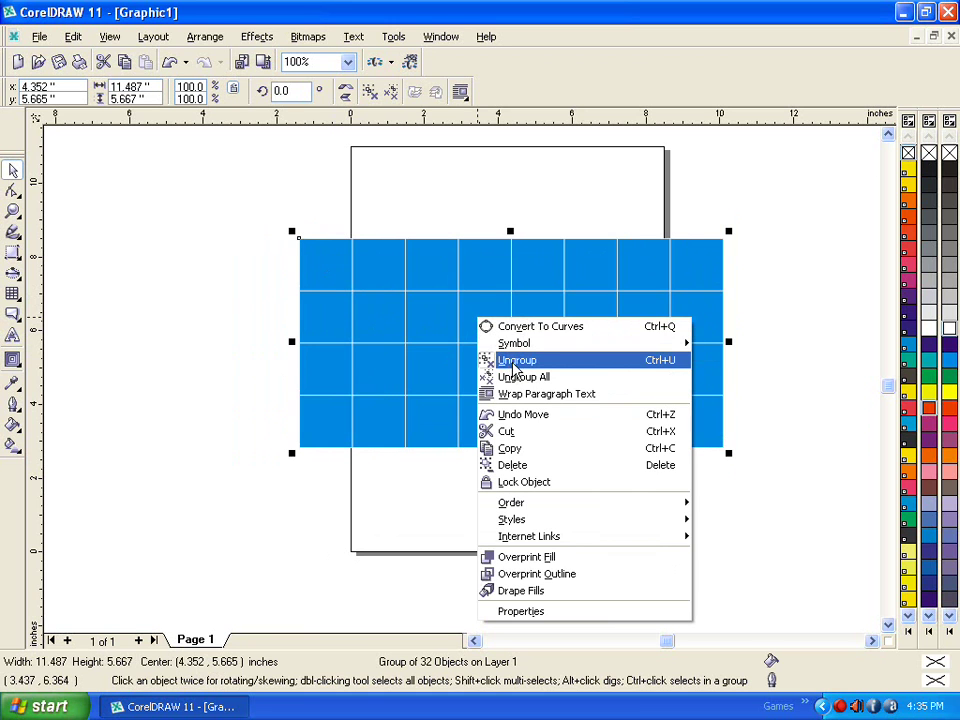
left_click(515, 361)
left_click(480, 208)
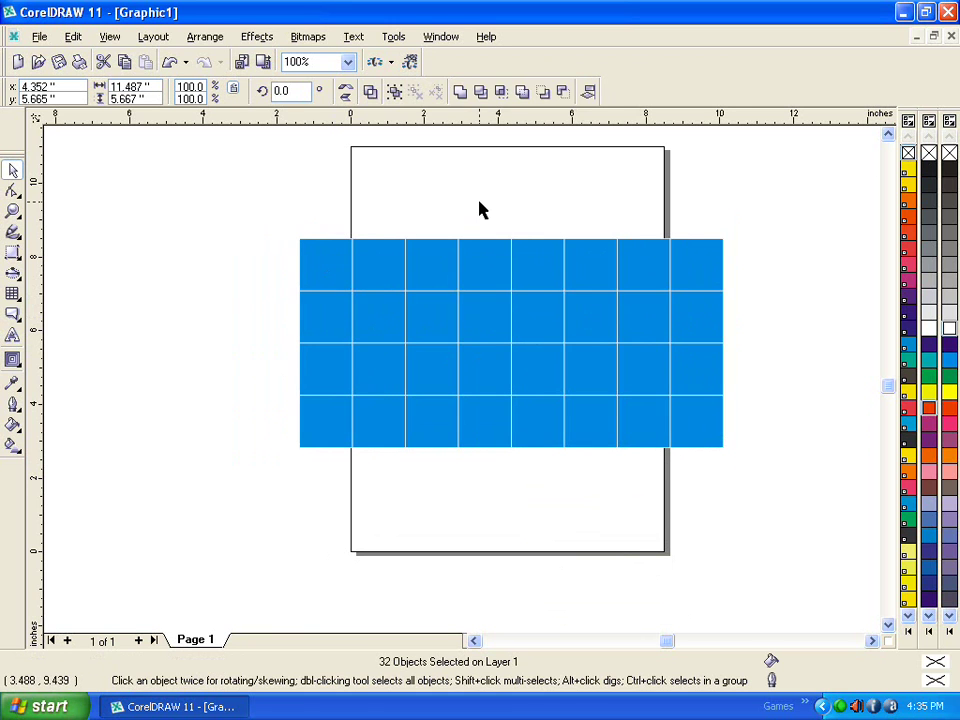
Pull the third and fifth cells of the grid's first row out above it, and undo both moves.
left_click(484, 271)
left_click(519, 326)
left_click(465, 332)
left_click_drag(440, 273, 446, 210)
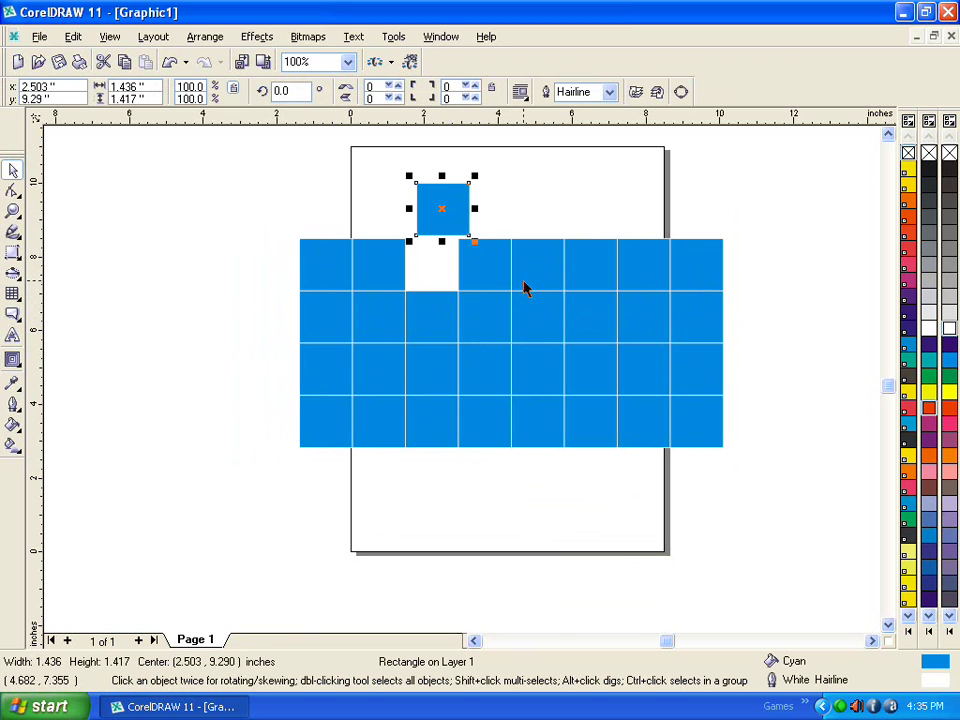
left_click_drag(534, 274, 552, 201)
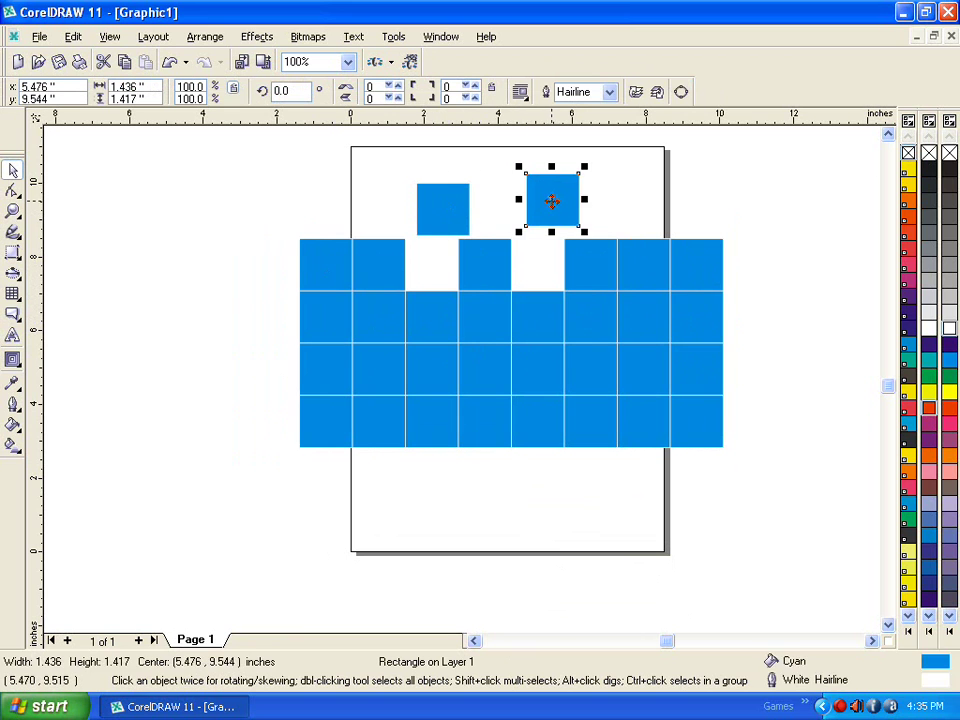
key("ctrl+z")
key("ctrl+z")
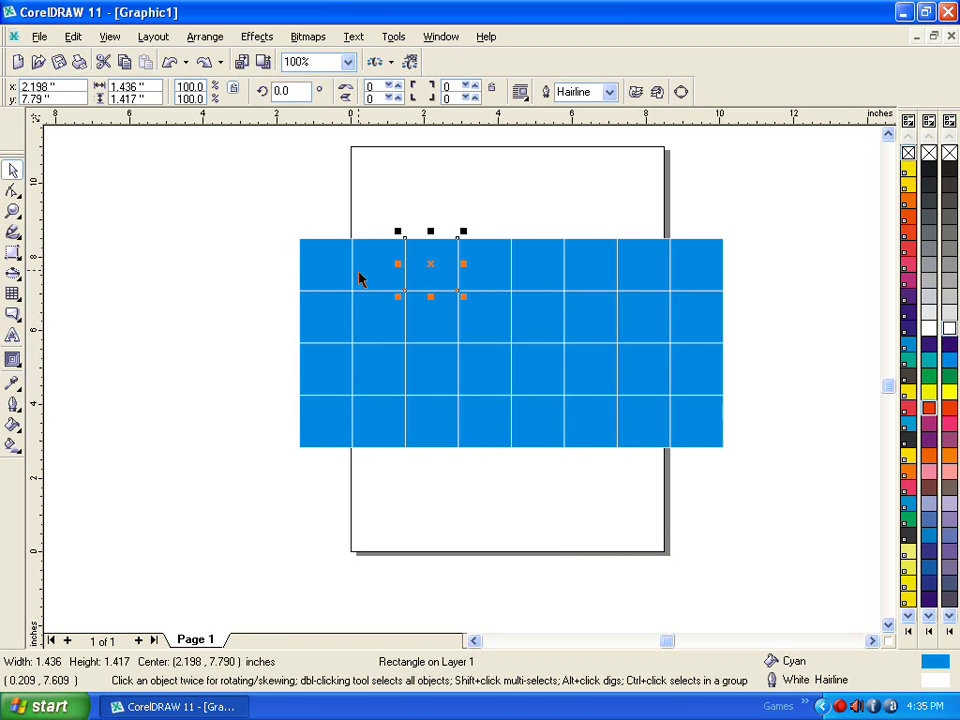
Fill the first row's first cell Red, the second row's fourth cell light orange and the third row's seventh cell Yellow.
left_click(331, 268)
left_click(946, 405)
left_click(501, 330)
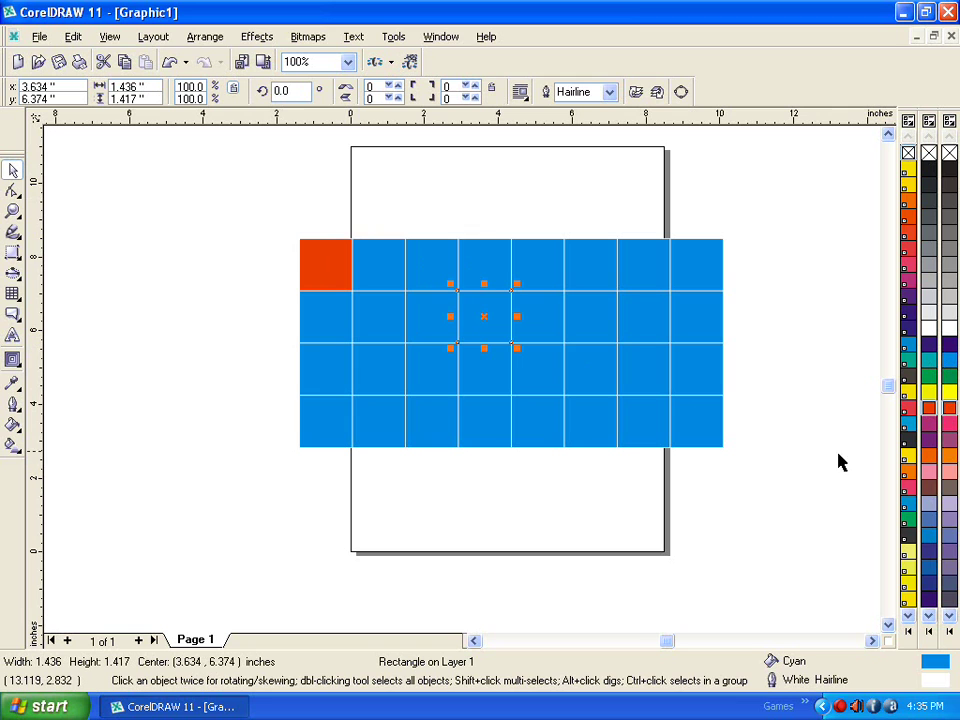
left_click(929, 456)
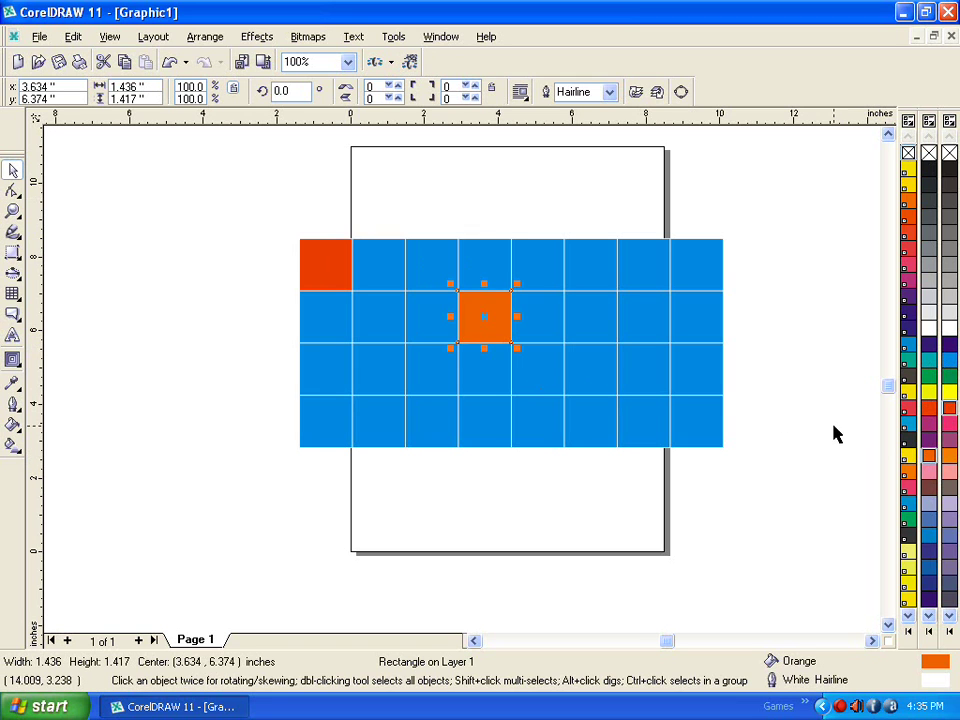
left_click(950, 458)
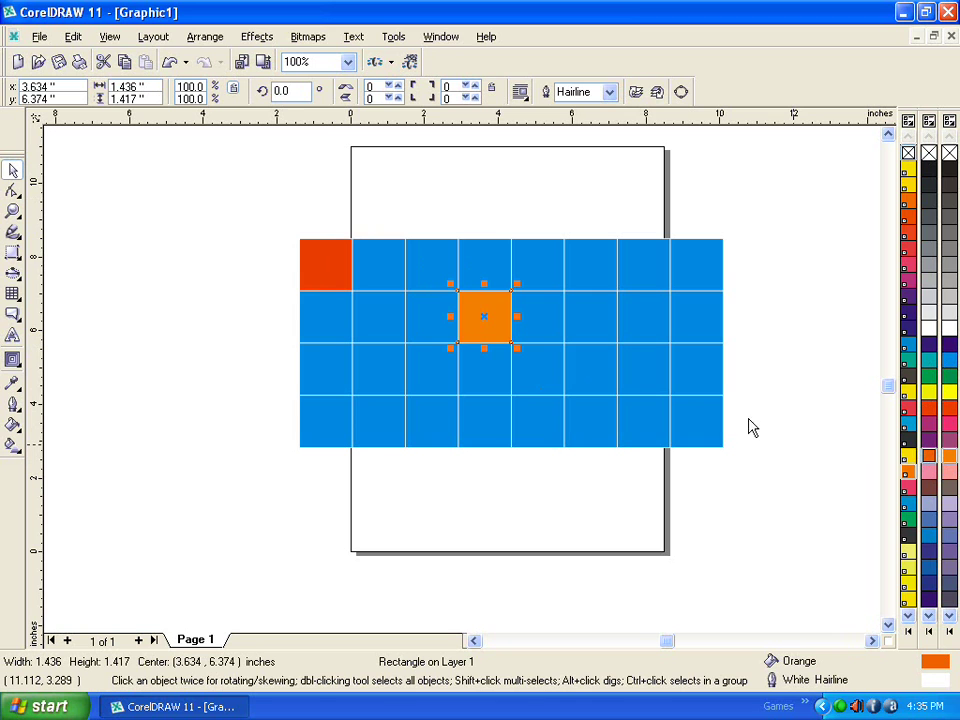
left_click(641, 384)
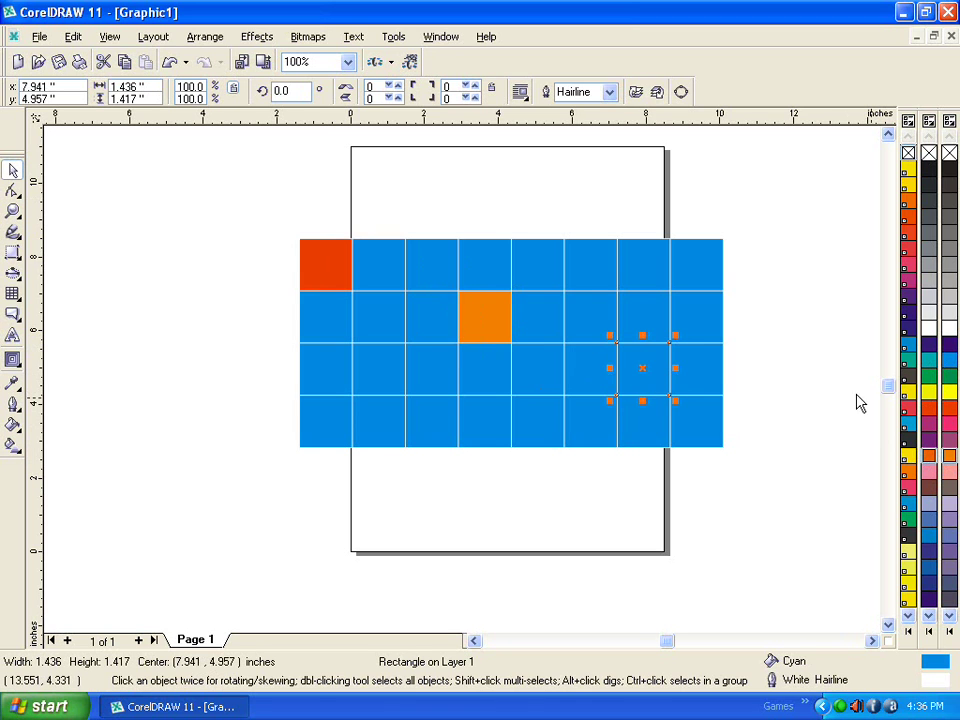
left_click(950, 393)
left_click(770, 368)
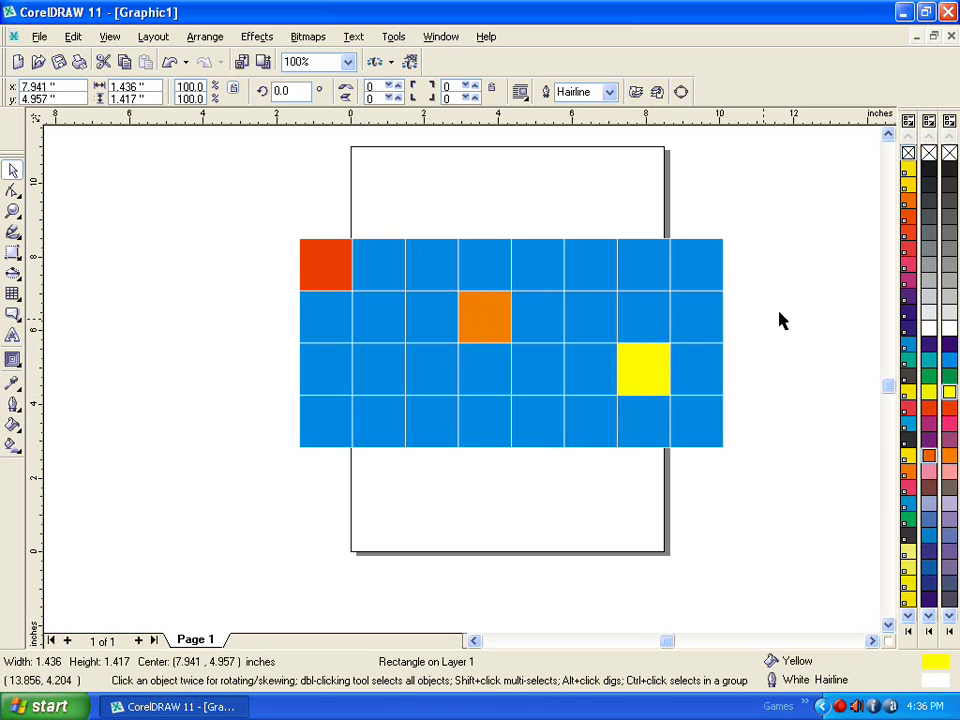
Pull several cyan cells from the middle of the grid out onto the surrounding area, and undo those moves.
left_click_drag(476, 350, 232, 313)
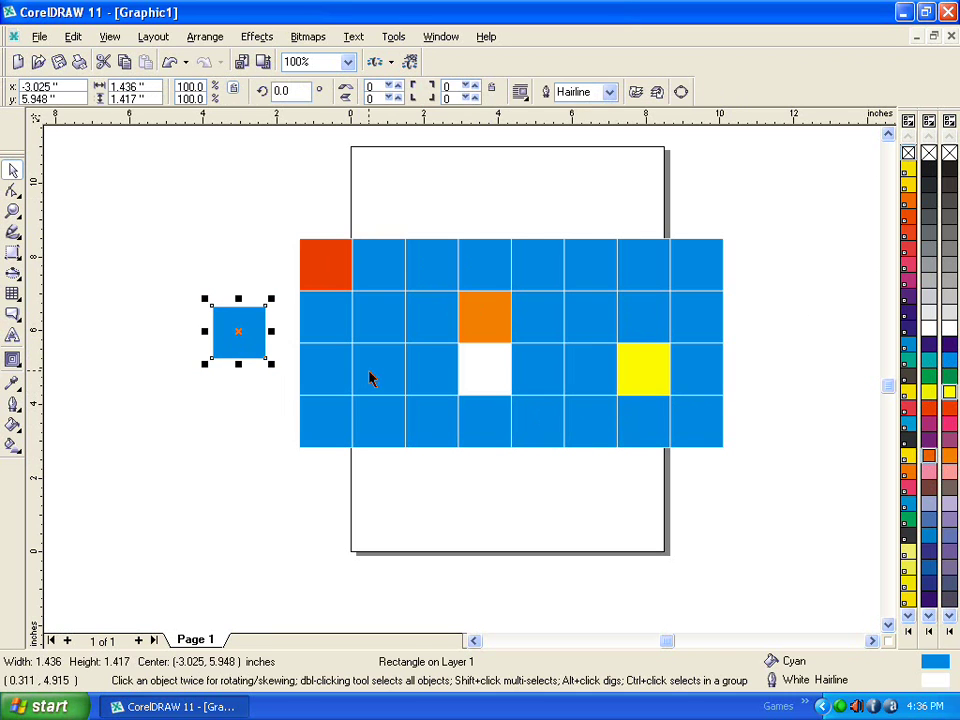
left_click(535, 318)
left_click_drag(535, 318, 601, 198)
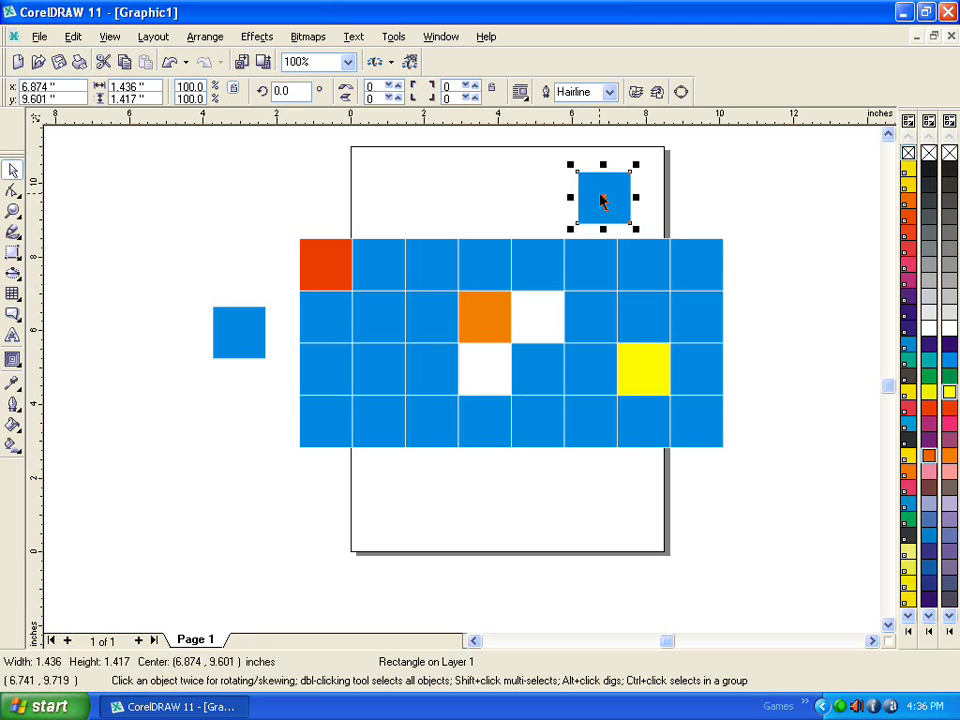
left_click_drag(372, 394, 255, 401)
key("ctrl+z")
key("ctrl+shift+z")
key("ctrl+z")
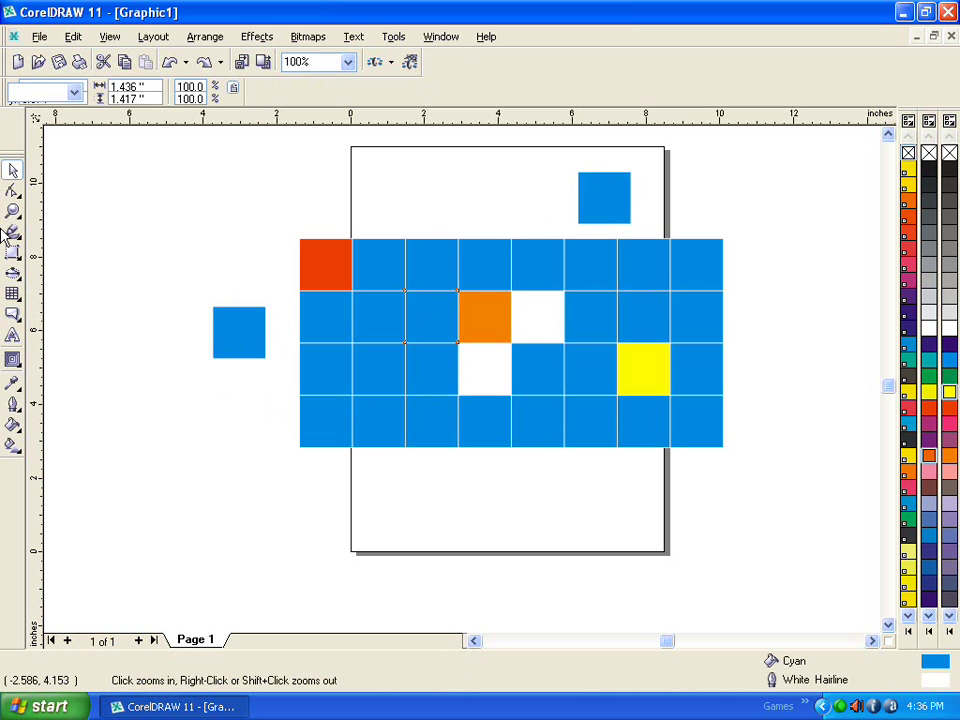
key("ctrl+z")
key("ctrl+z")
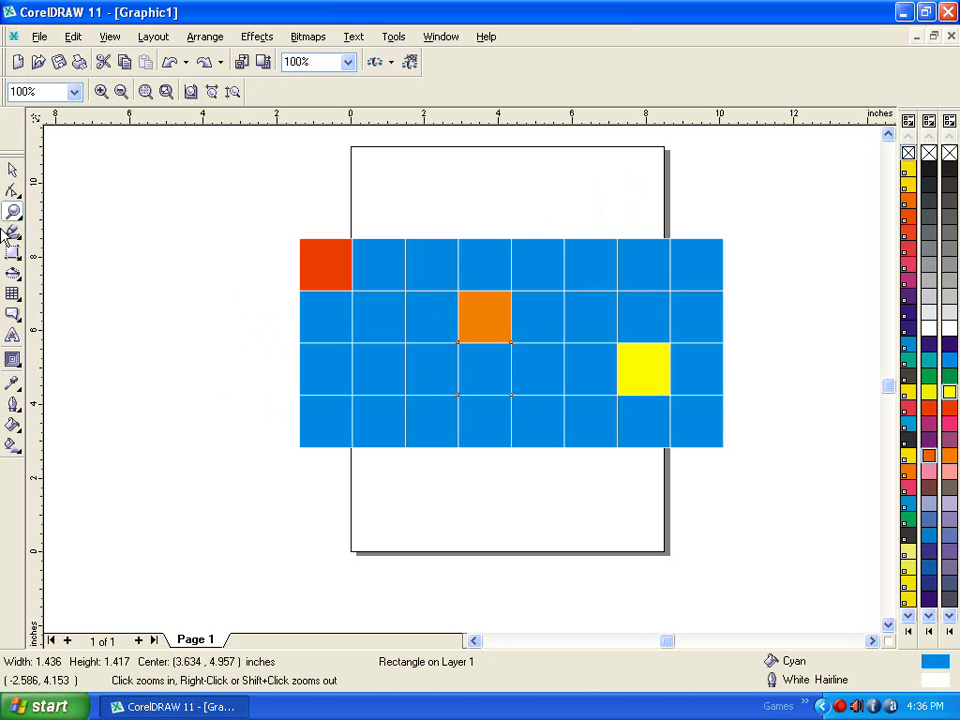
left_click(431, 148)
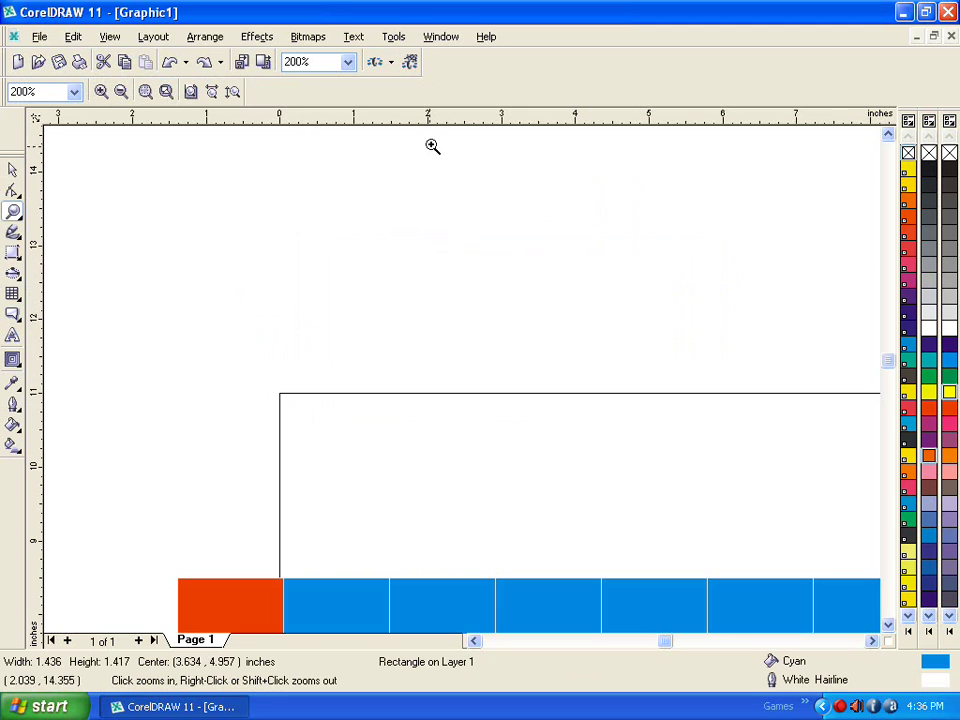
right_click(278, 339)
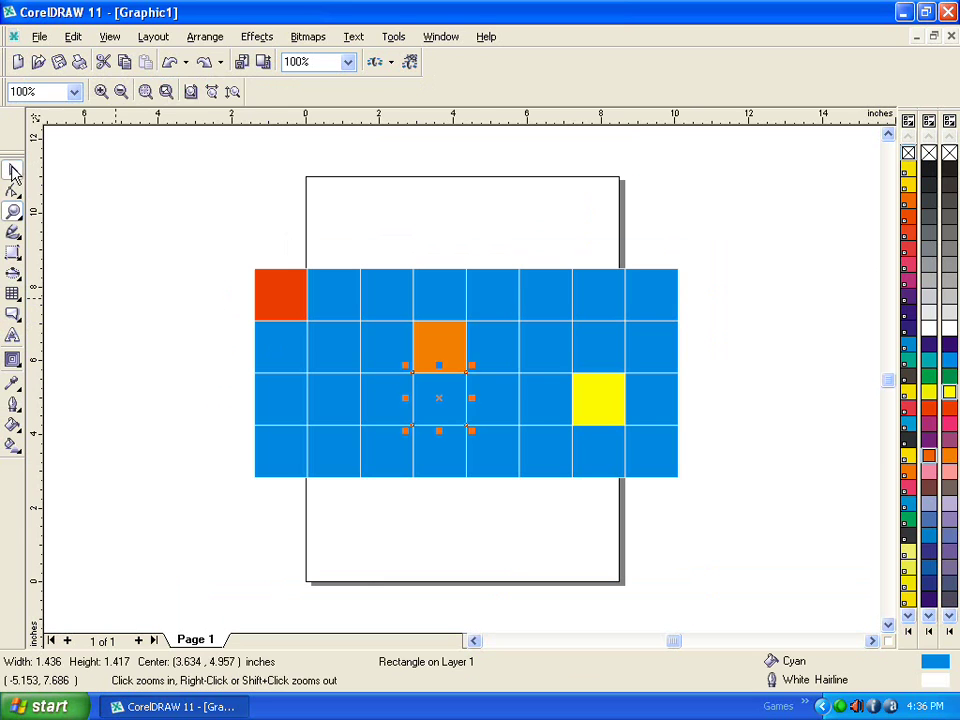
left_click(13, 172)
left_click(864, 598)
left_click(888, 627)
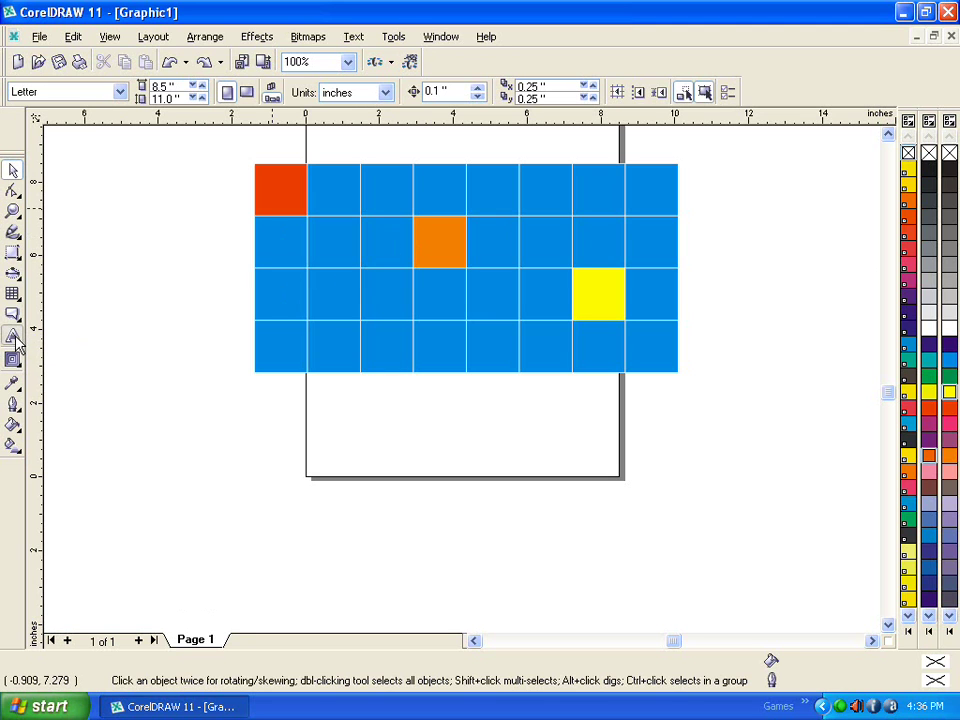
Add the artistic text "Chip system" at 100 pt on the page below the grid.
key("F8")
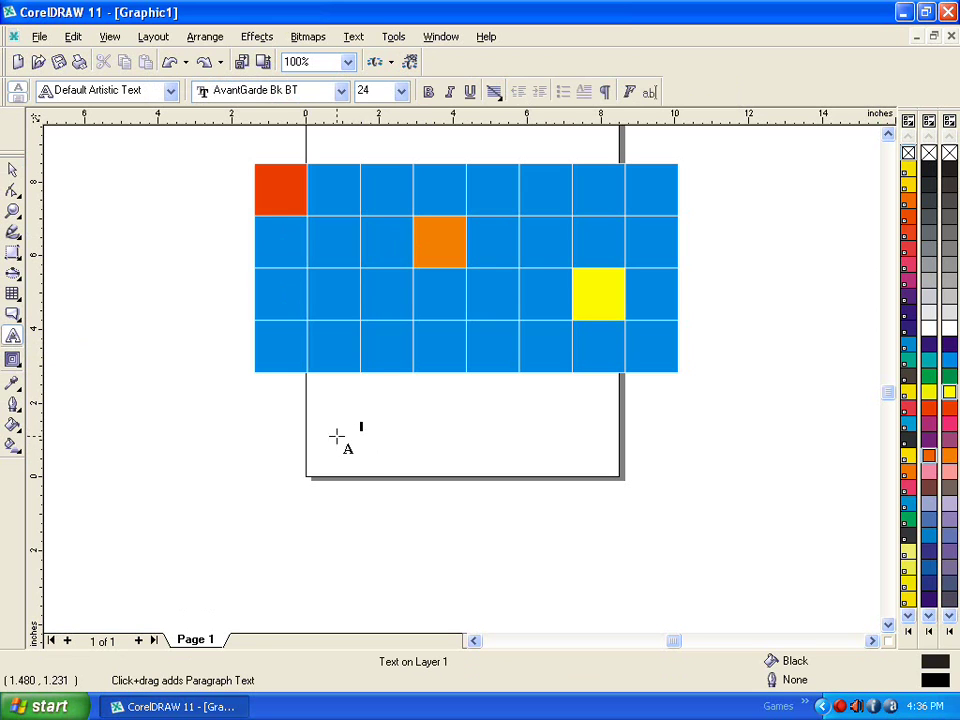
left_click(401, 91)
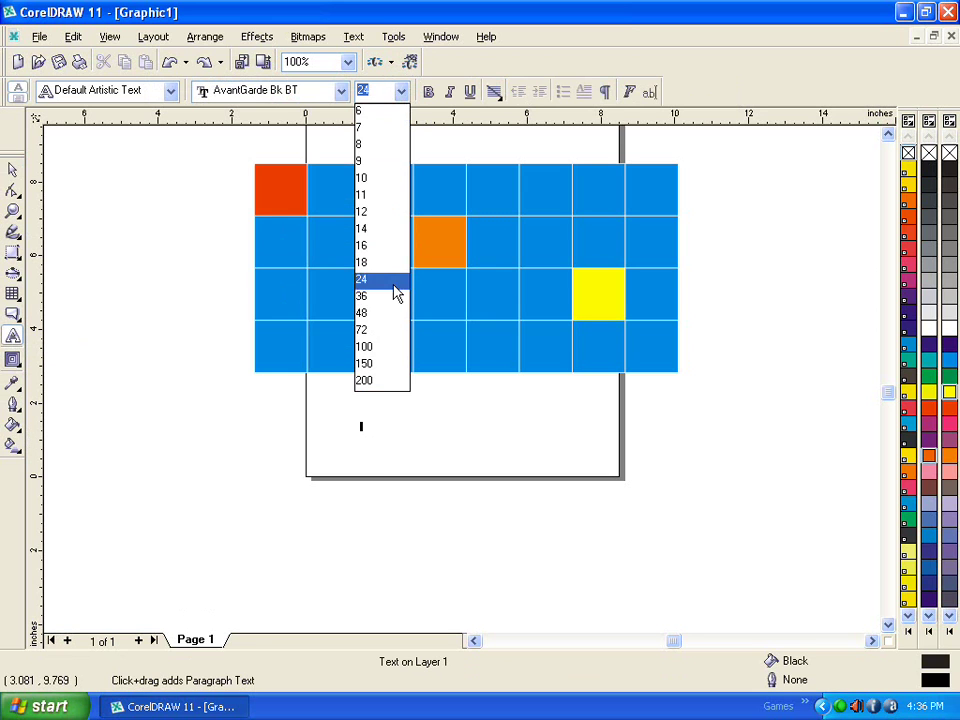
left_click(379, 346)
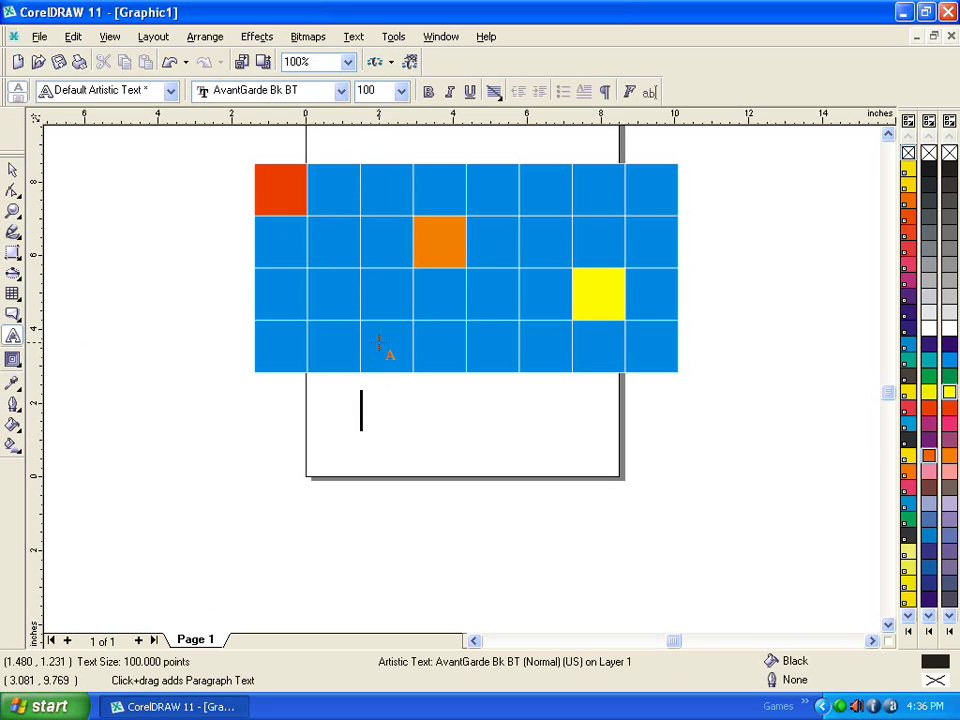
type("c")
type("hl")
type("p")
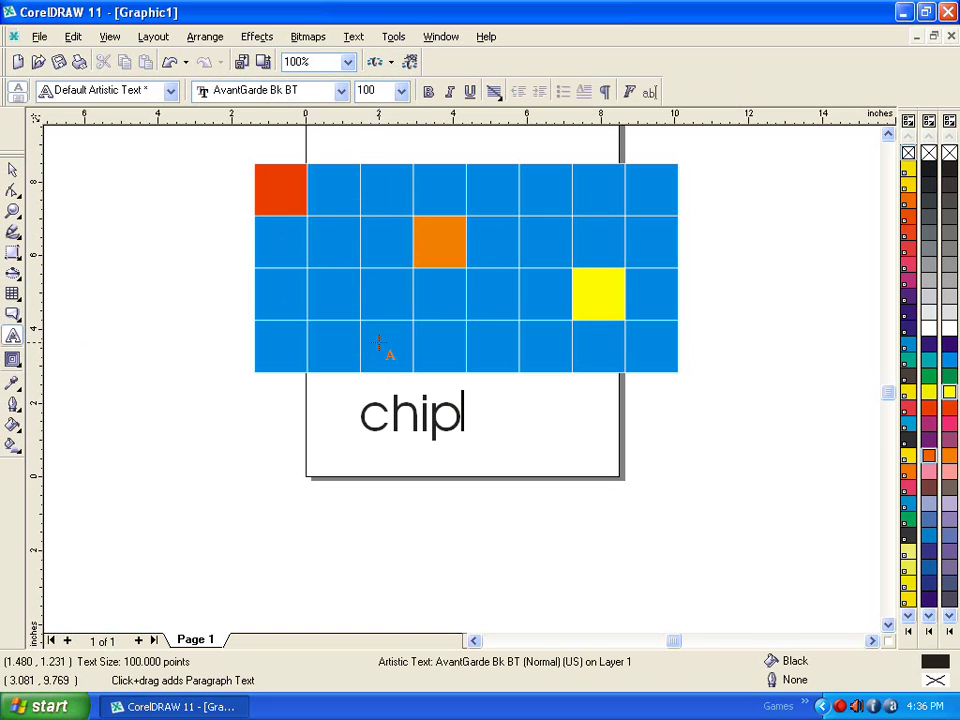
type(" sy")
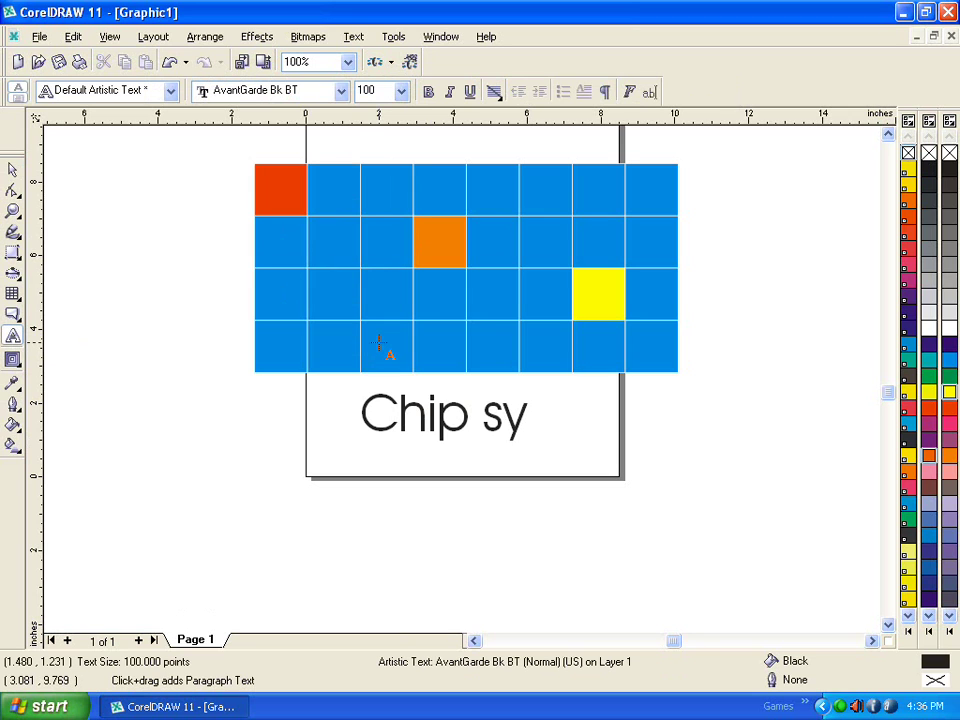
type("stems")
key("BackSpace")
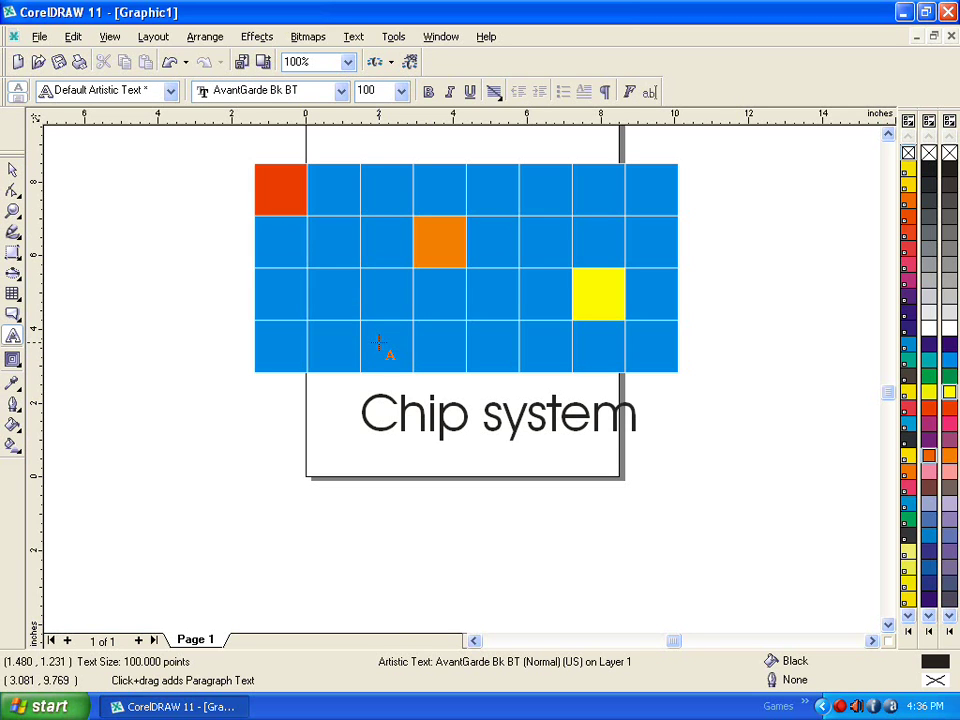
key("ctrl+space")
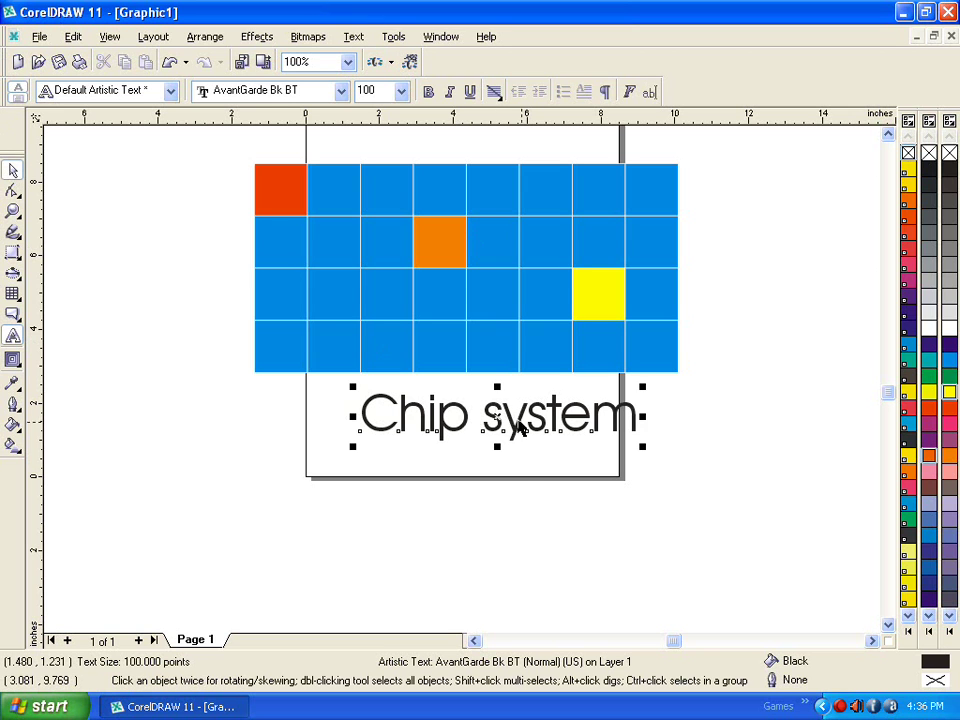
Shift the text so it sits near the page's bottom left corner, and set its font to Berlin Sans FB.
left_click_drag(494, 415, 447, 437)
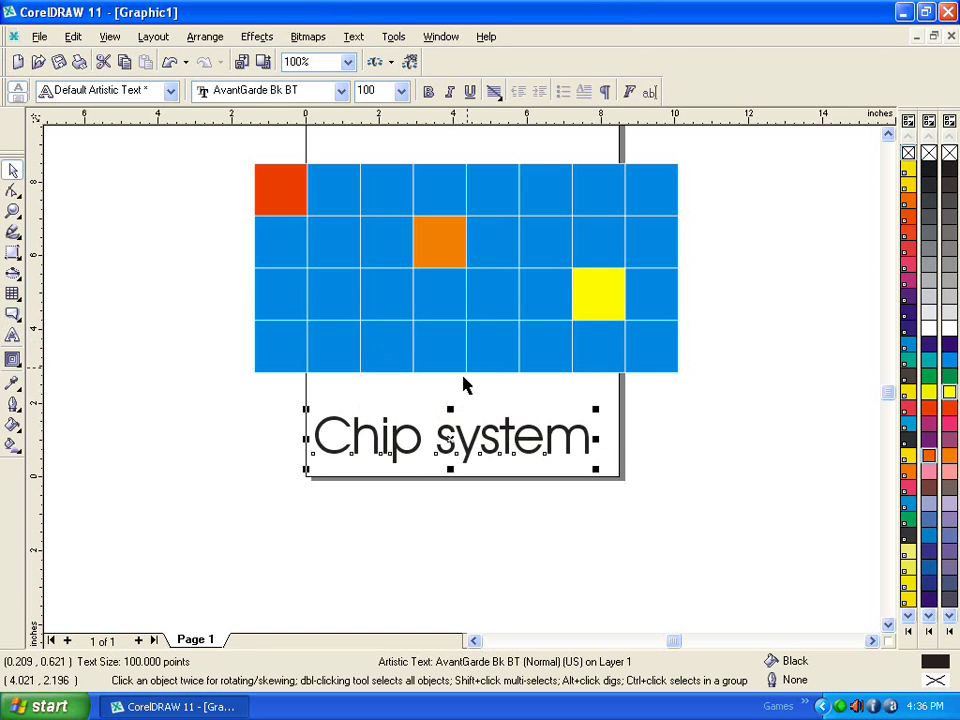
left_click(340, 91)
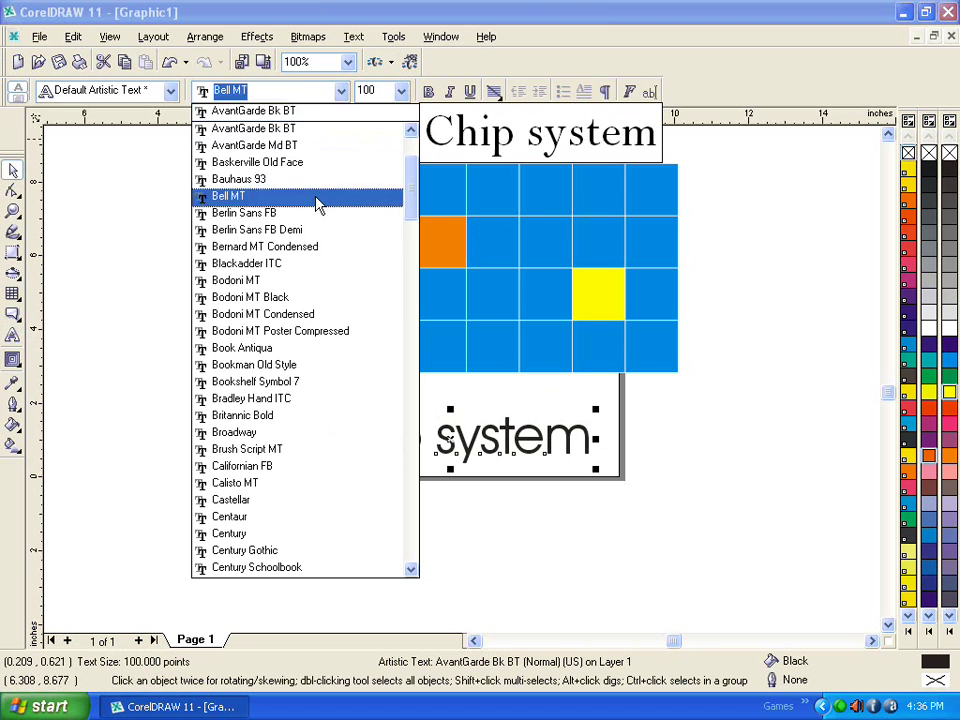
left_click(290, 213)
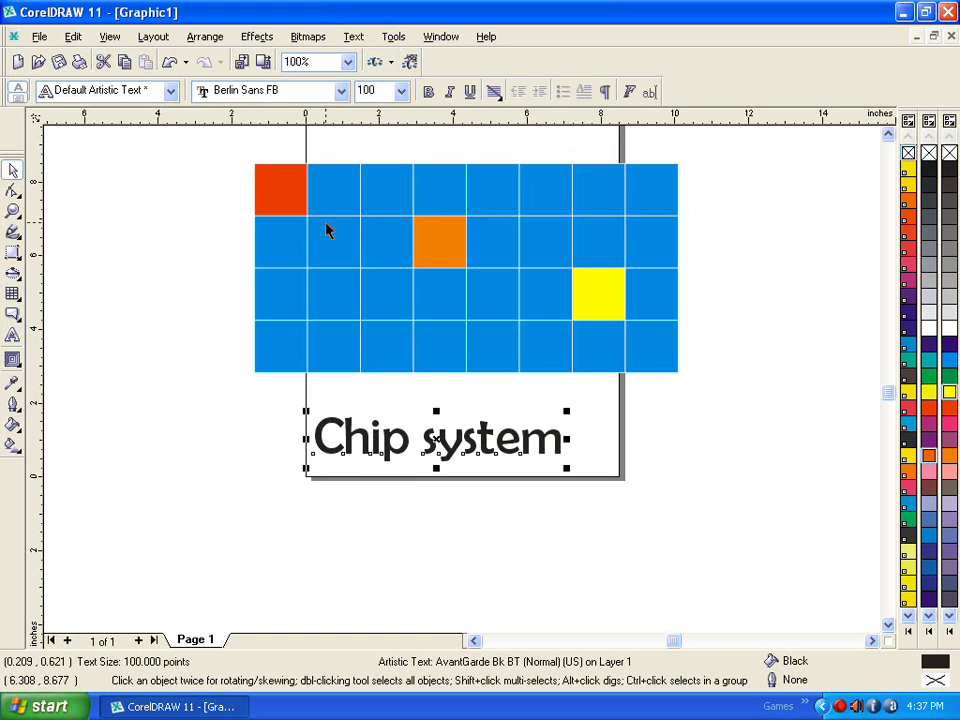
Place the text over the middle of the grid and stretch it wider towards the grid's right side.
left_click_drag(388, 440, 382, 265)
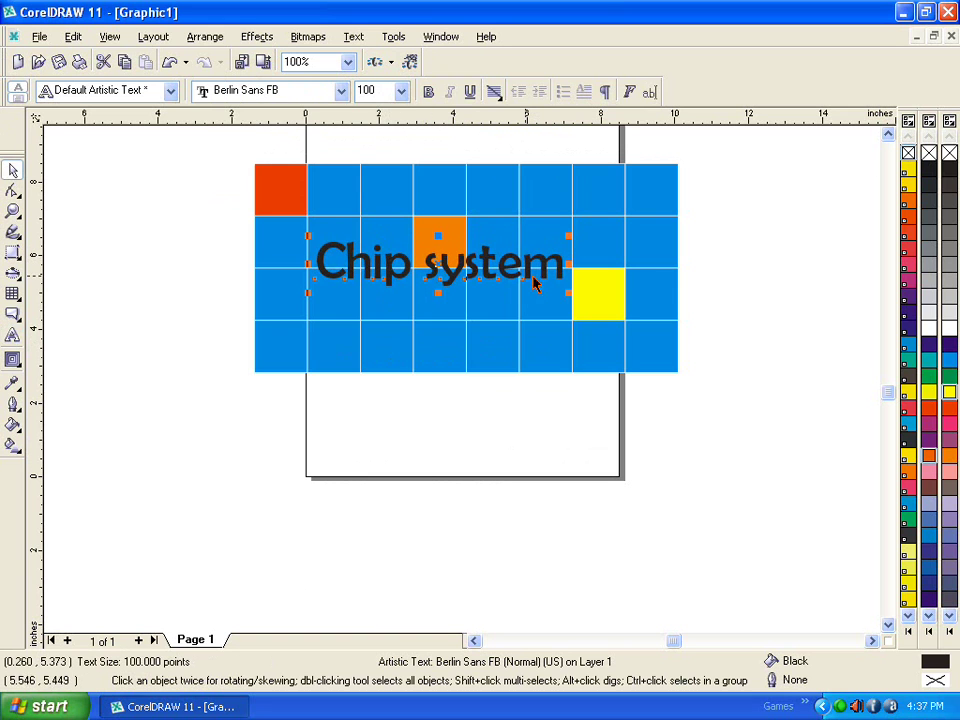
left_click_drag(570, 263, 634, 264)
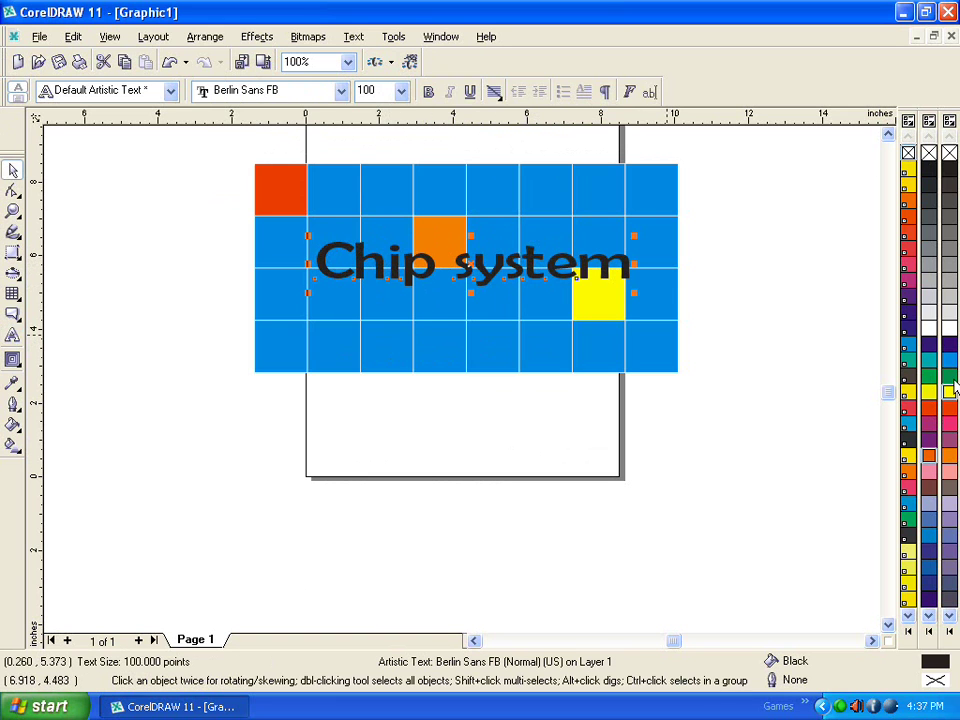
Give the text a White fill and outline, and stretch its beginning slightly to the left.
left_click(948, 330)
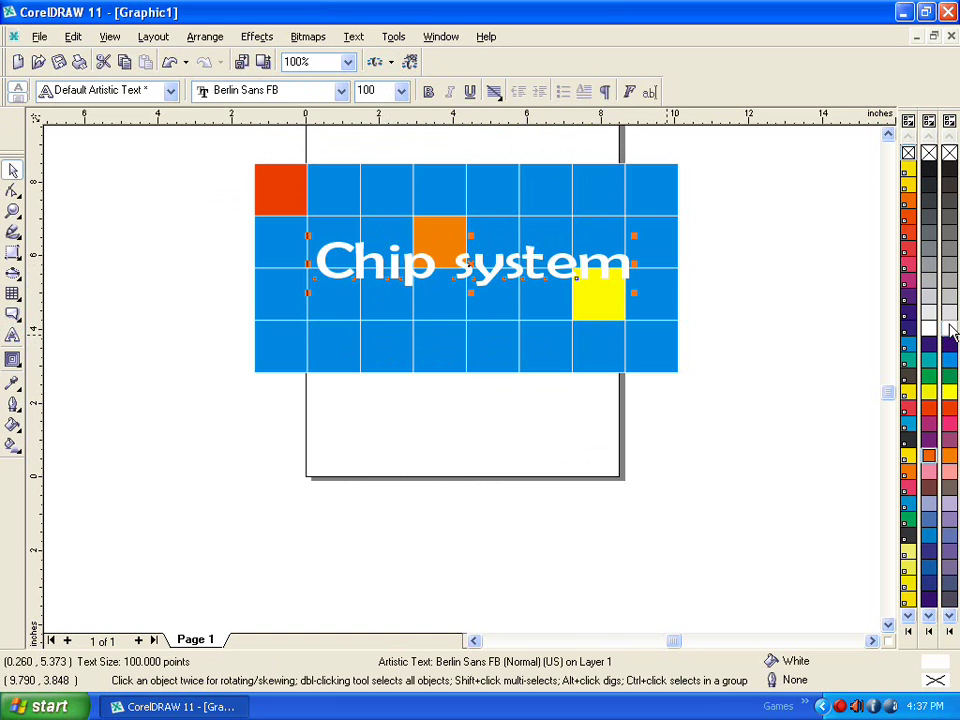
right_click(949, 331)
left_click_drag(306, 265, 290, 265)
left_click(206, 454)
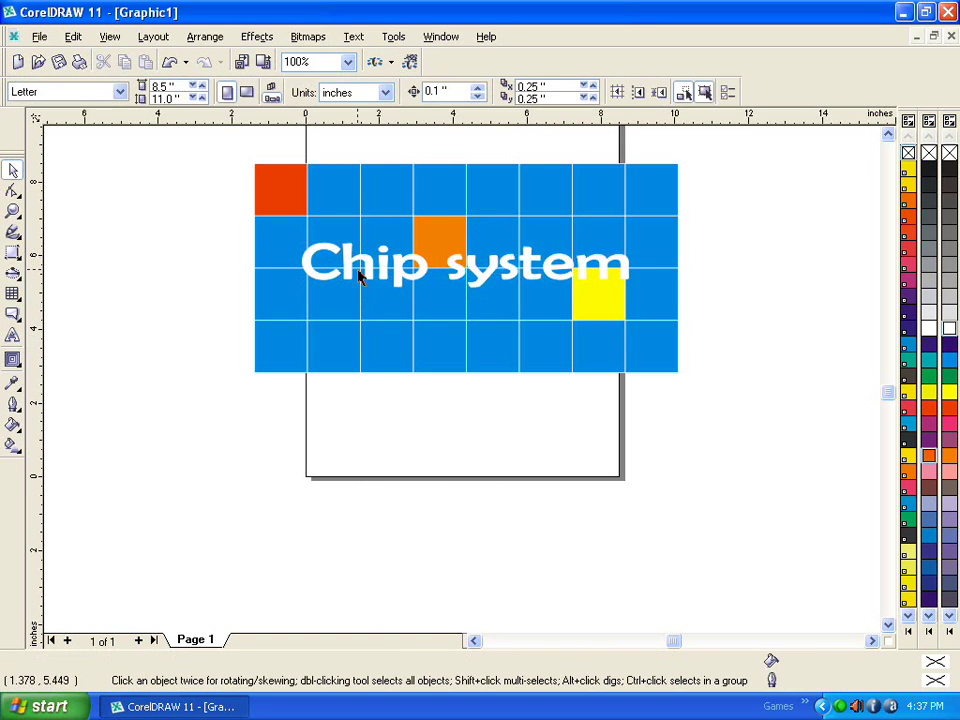
Move the text back below the grid and fill it Cyan.
left_click_drag(349, 261, 355, 429)
left_click(949, 359)
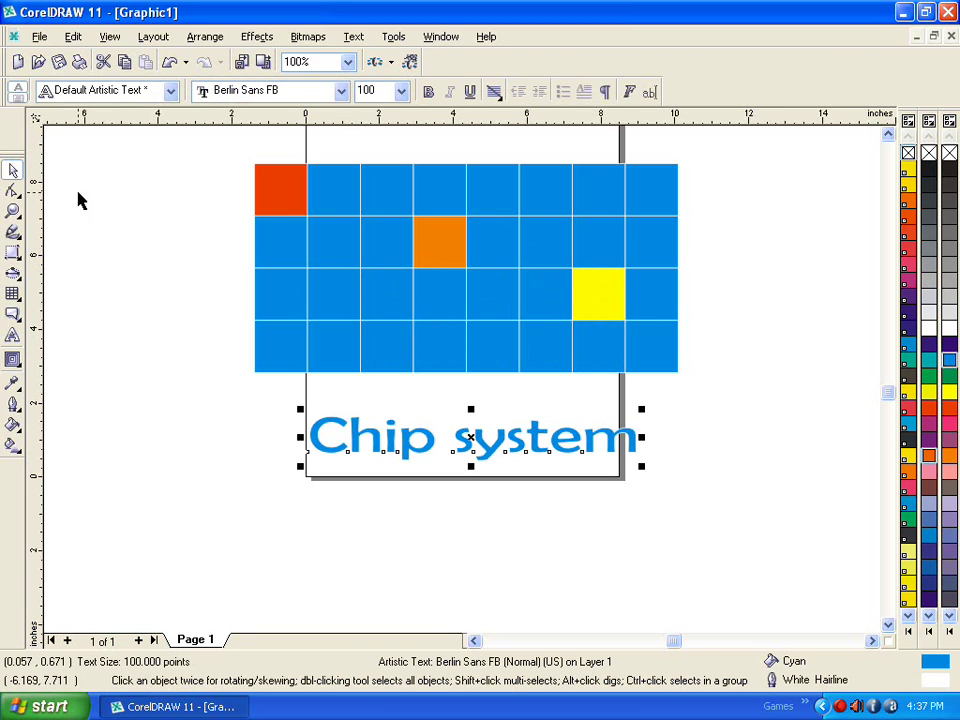
With the Shape tool, shift the letter C by about -66 horizontally and -7 vertically, and the letter h by about -25 and 70.
left_click(20, 196)
left_click(43, 199)
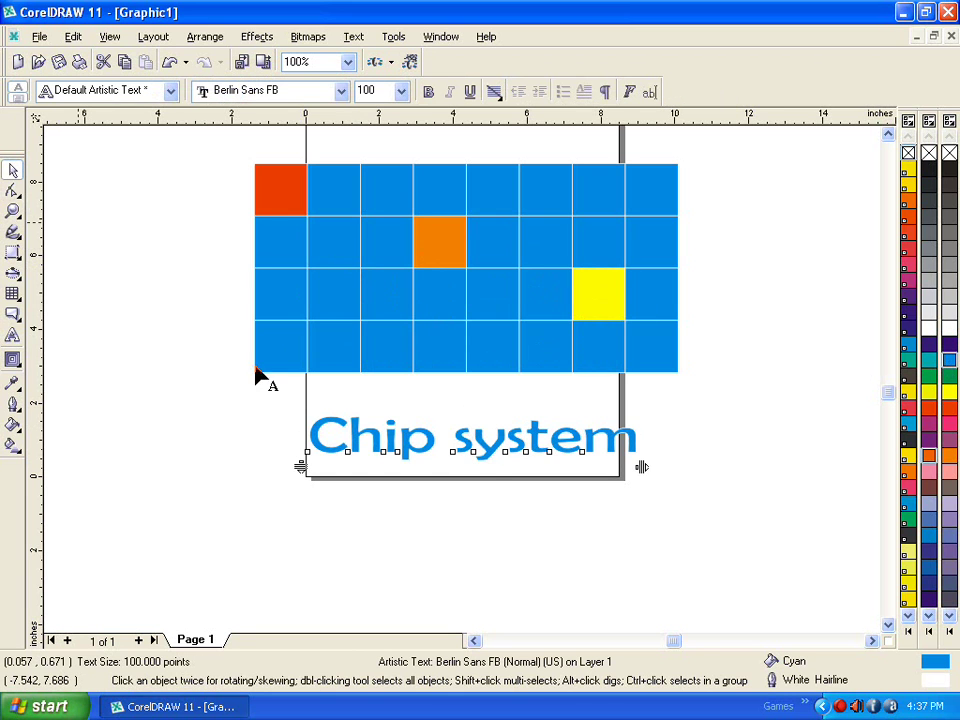
left_click(401, 453)
left_click(347, 454, "shift")
left_click_drag(311, 454, 263, 454)
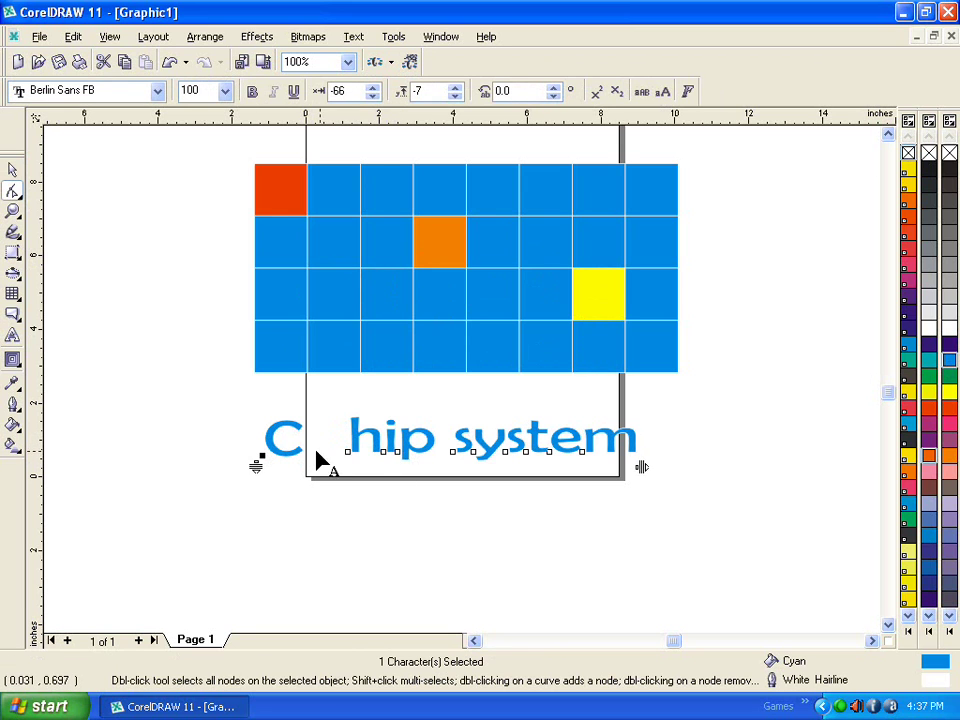
left_click(366, 443)
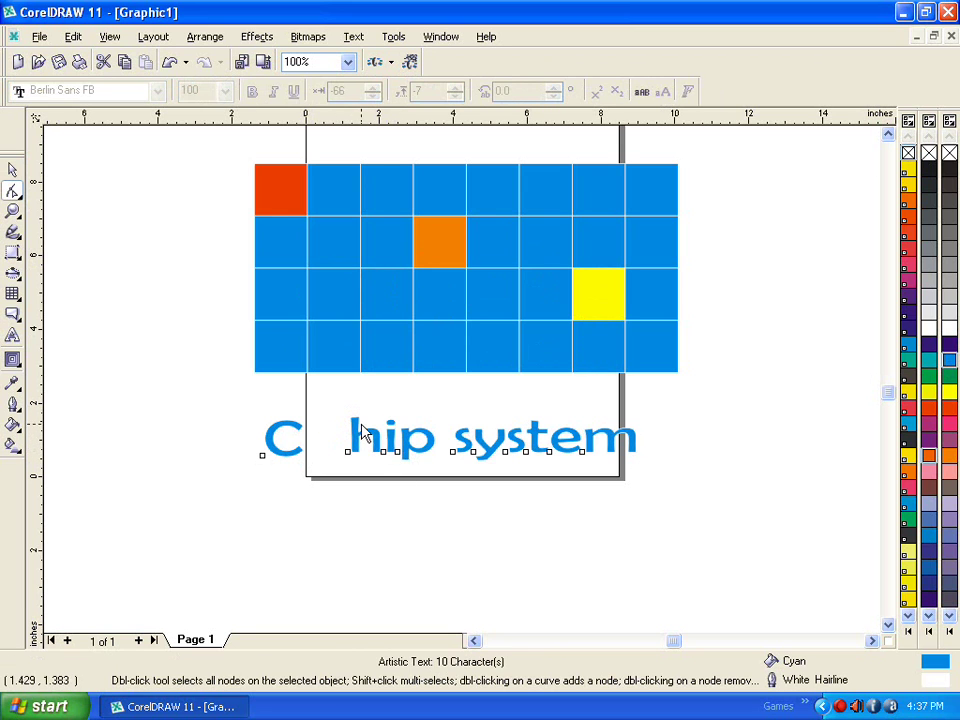
left_click_drag(343, 430, 262, 445)
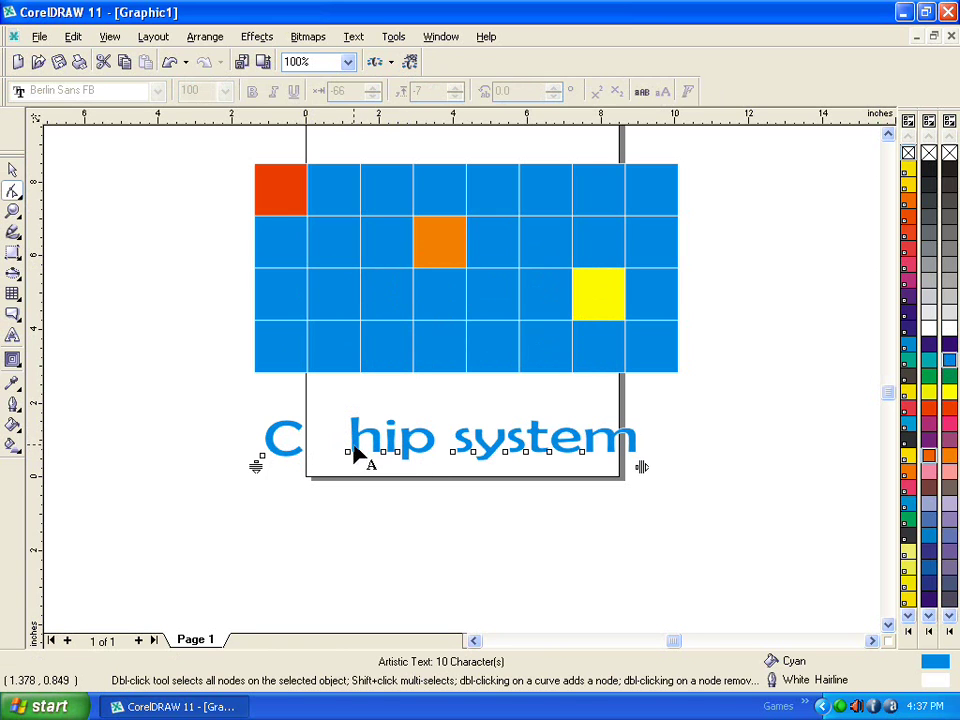
left_click_drag(347, 456, 328, 412)
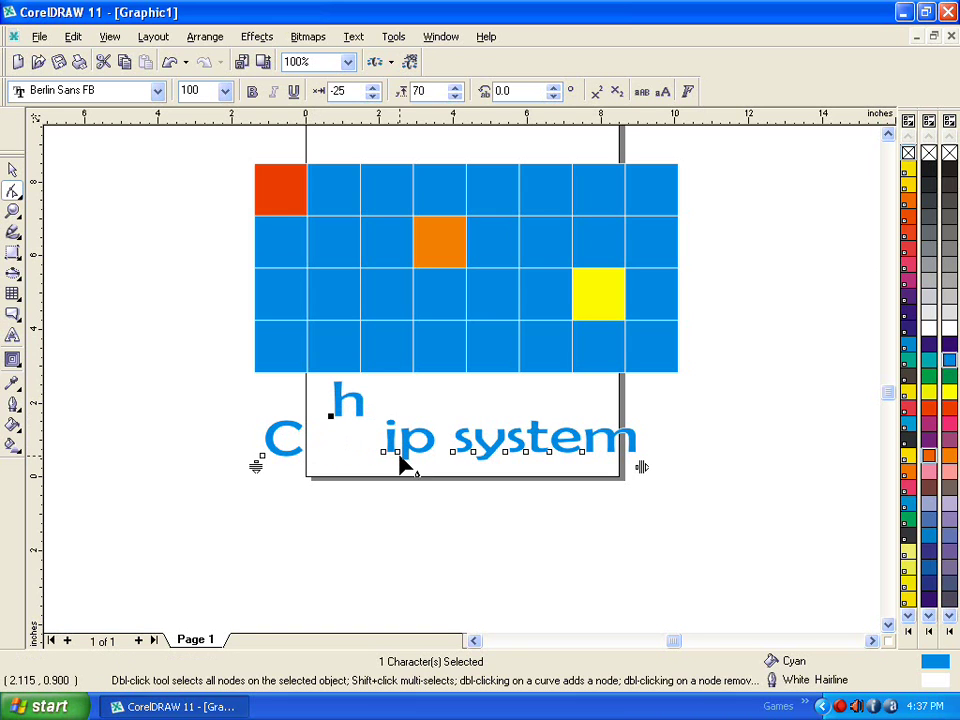
Shift the letter i by about -28 horizontally and 22 vertically, and the letter t by about 4 and 35.
left_click(381, 457)
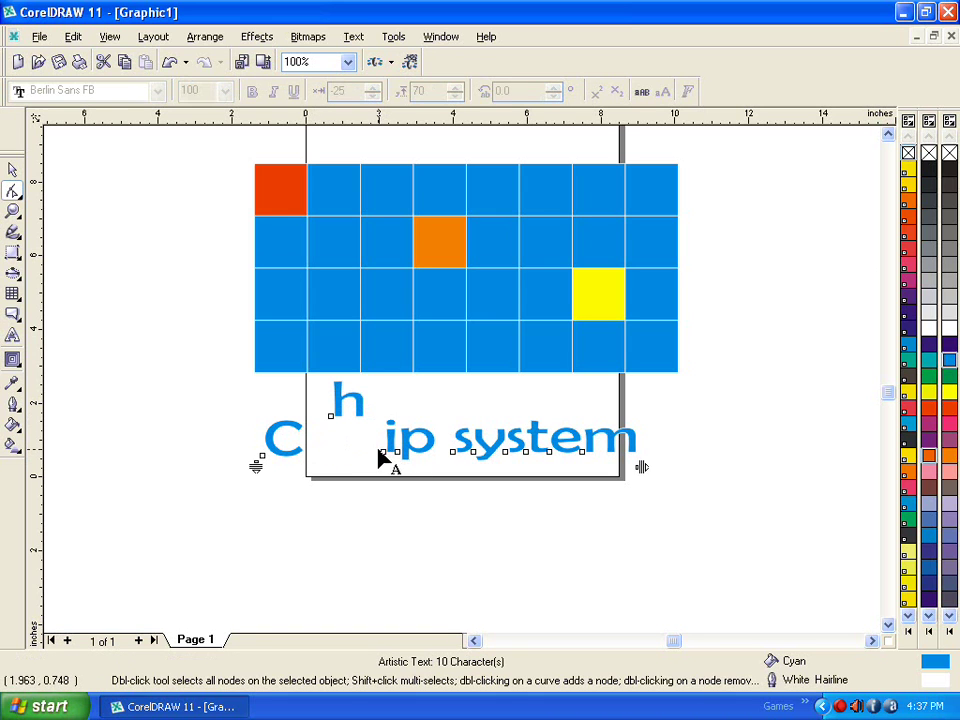
left_click_drag(383, 452, 365, 440)
left_click(404, 449)
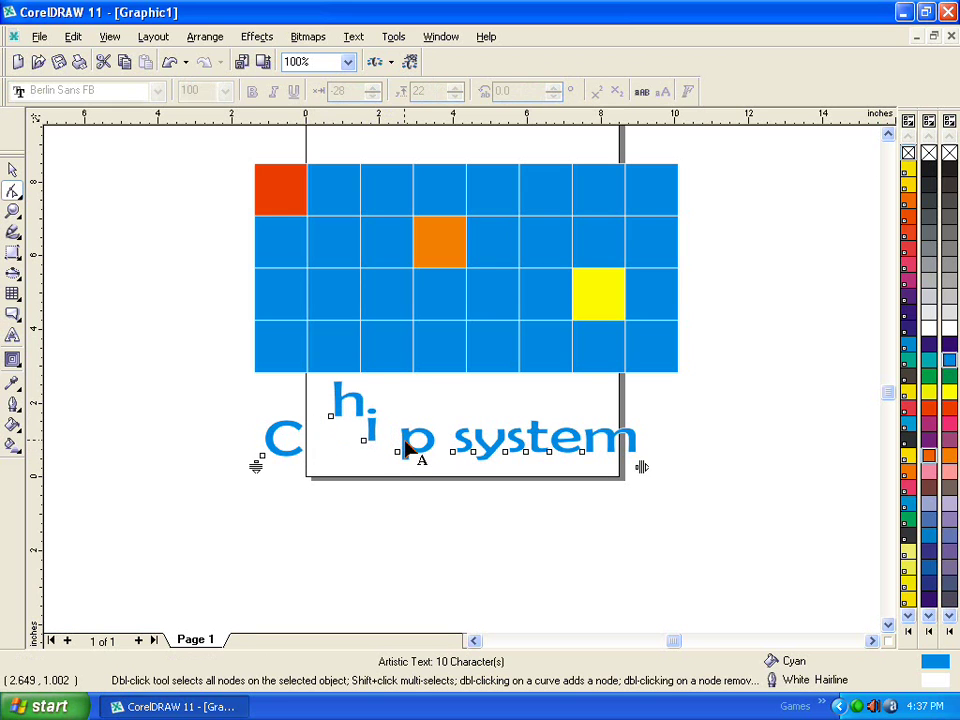
left_click_drag(476, 436, 540, 410)
left_click(652, 430)
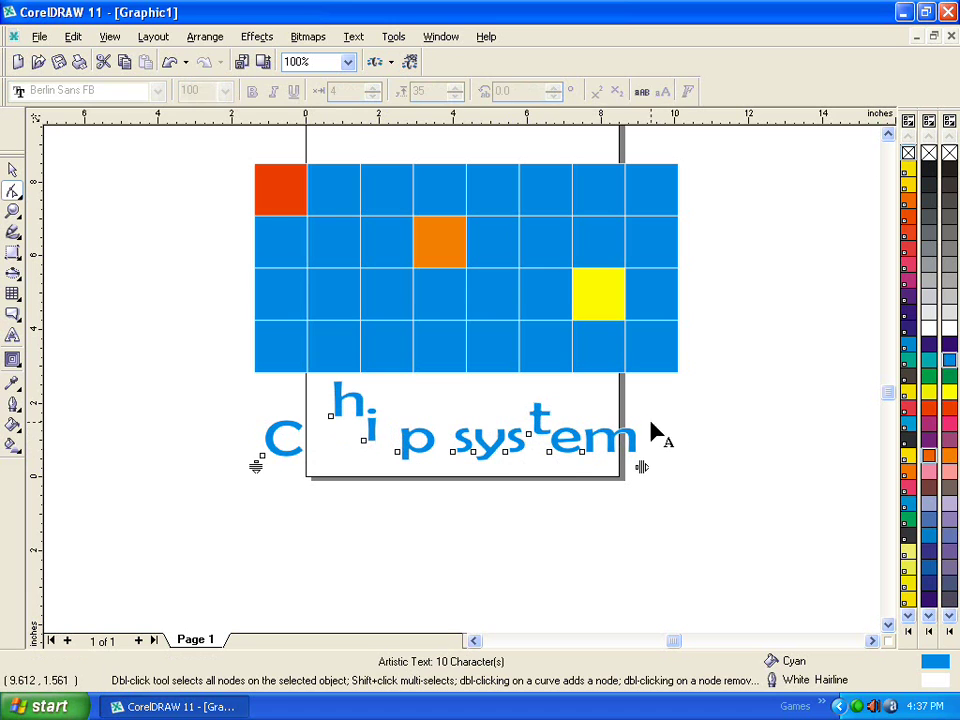
Move the scattered text straight up about 4.27 inches onto the grid, and color it green with a pinkish red outline.
left_click(12, 170)
left_click_drag(401, 391, 408, 257)
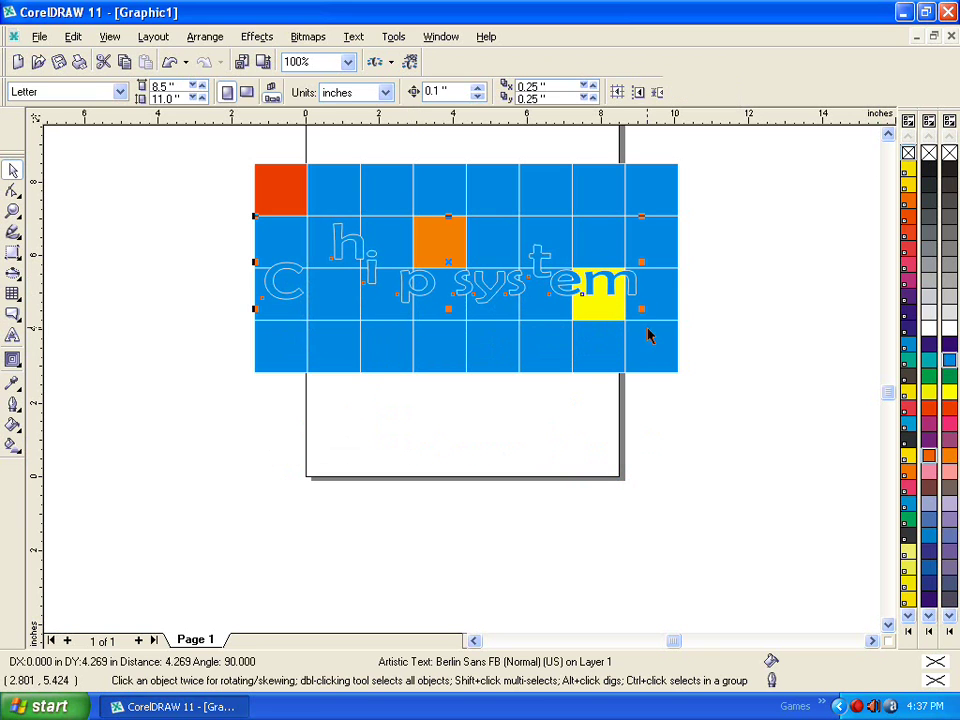
left_click(949, 393)
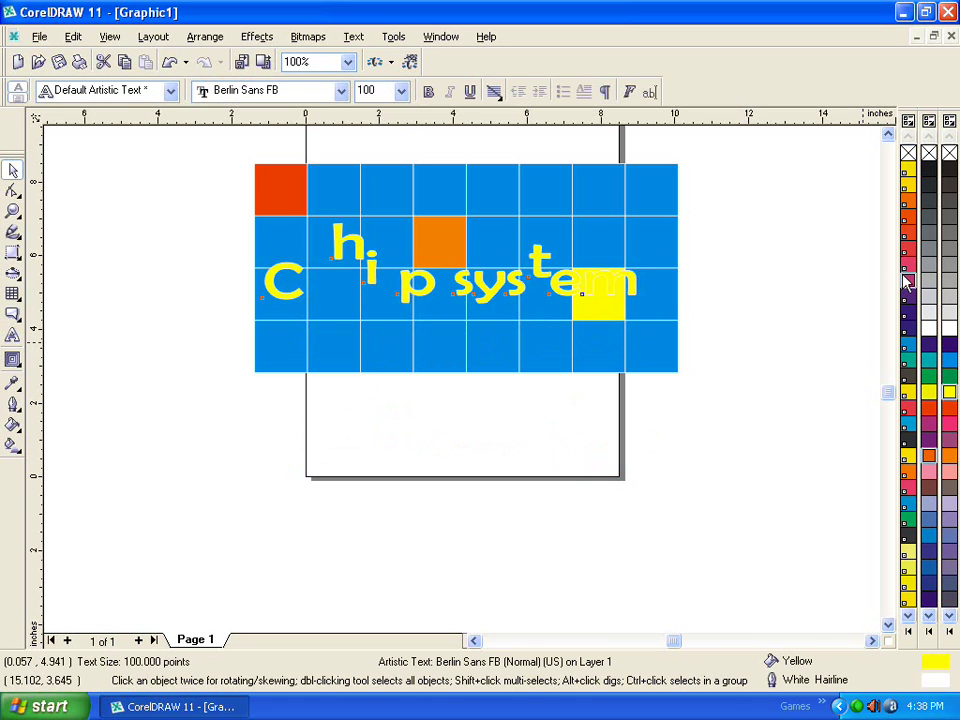
left_click(928, 375)
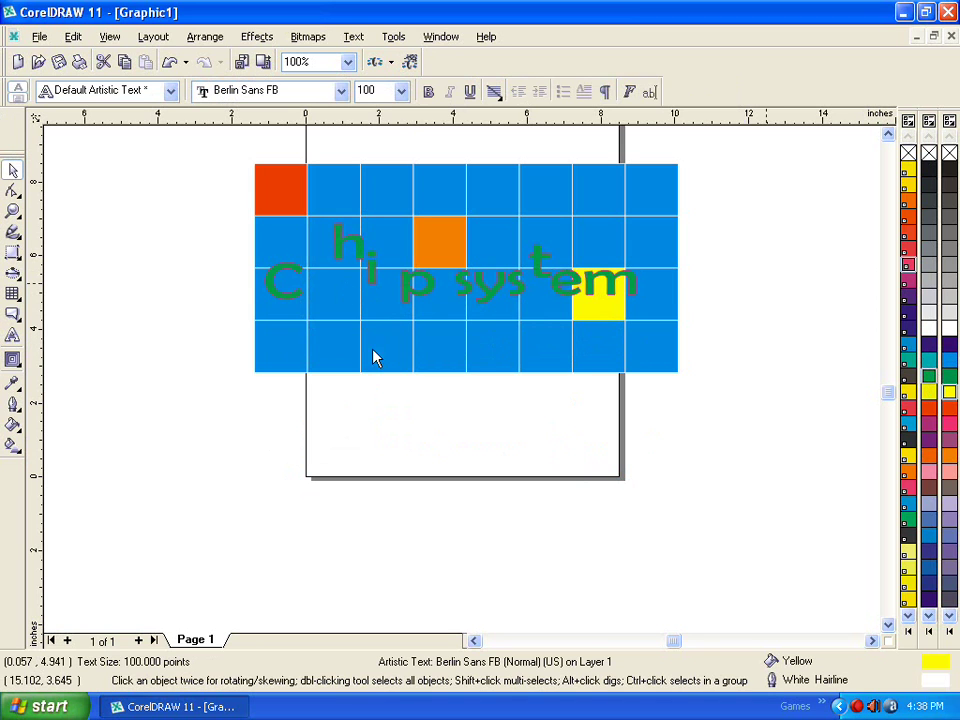
Pull the fourth row's second cell down out of the grid and move it back up near its original place.
left_click(320, 383)
left_click_drag(388, 375, 399, 406)
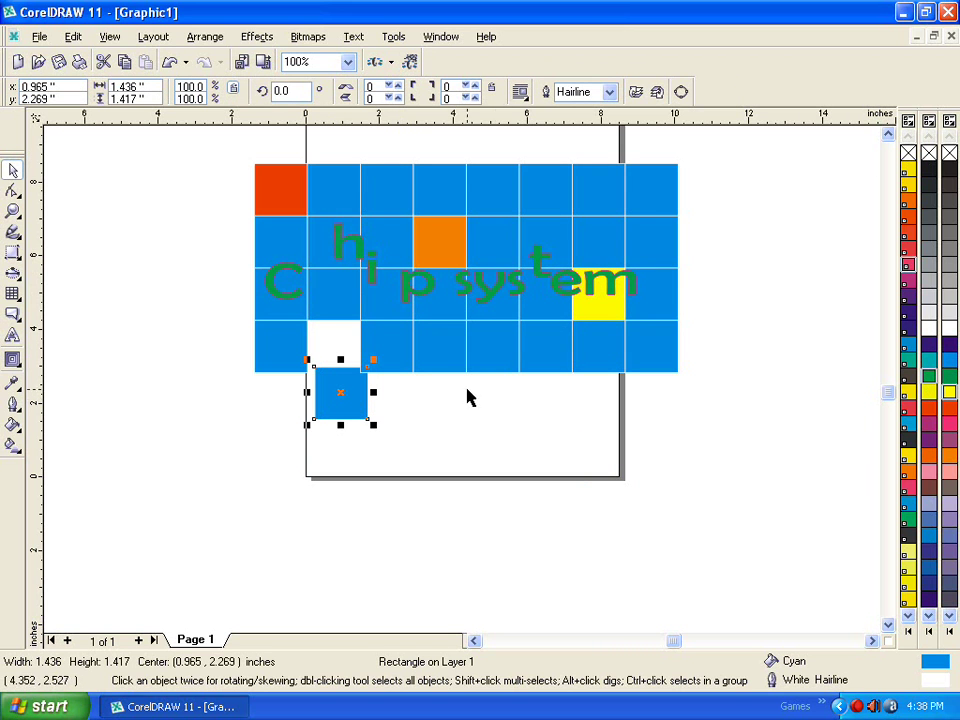
left_click_drag(344, 383, 344, 335)
left_click(408, 422)
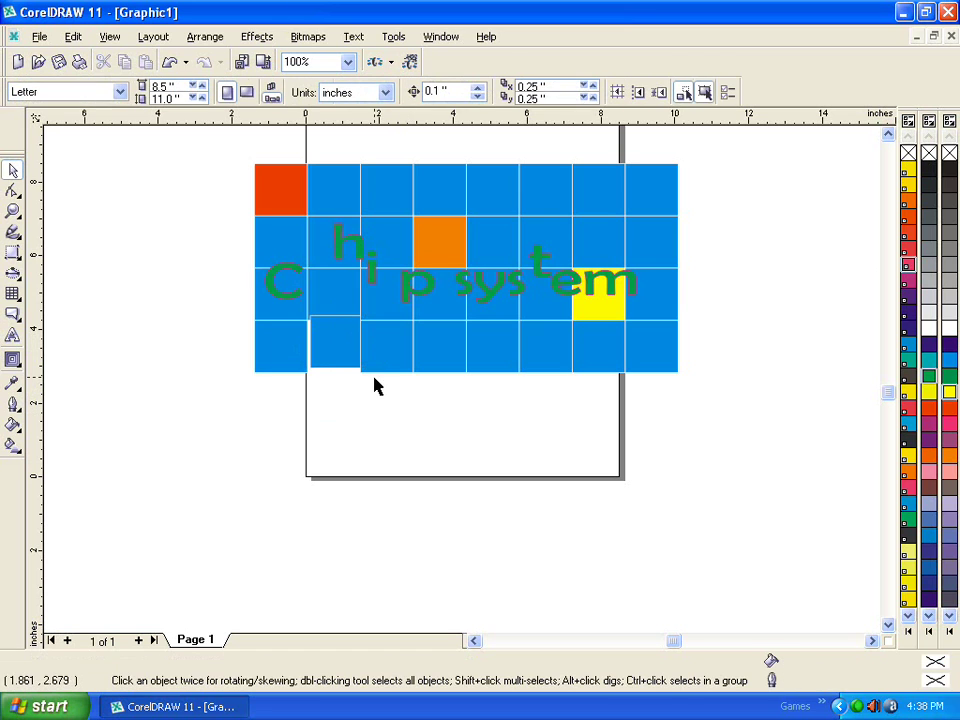
Draw a smiley face Perfect Shape about 3.4 inches wide below the grid, filled Orange with a Dark Brown outline.
left_click(19, 322)
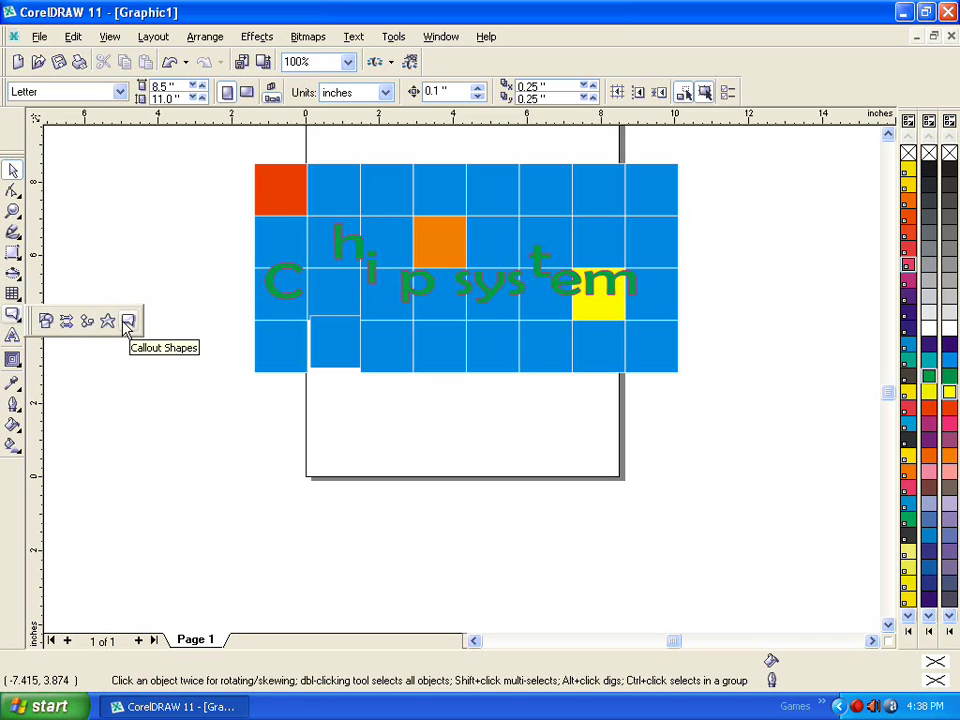
left_click(46, 322)
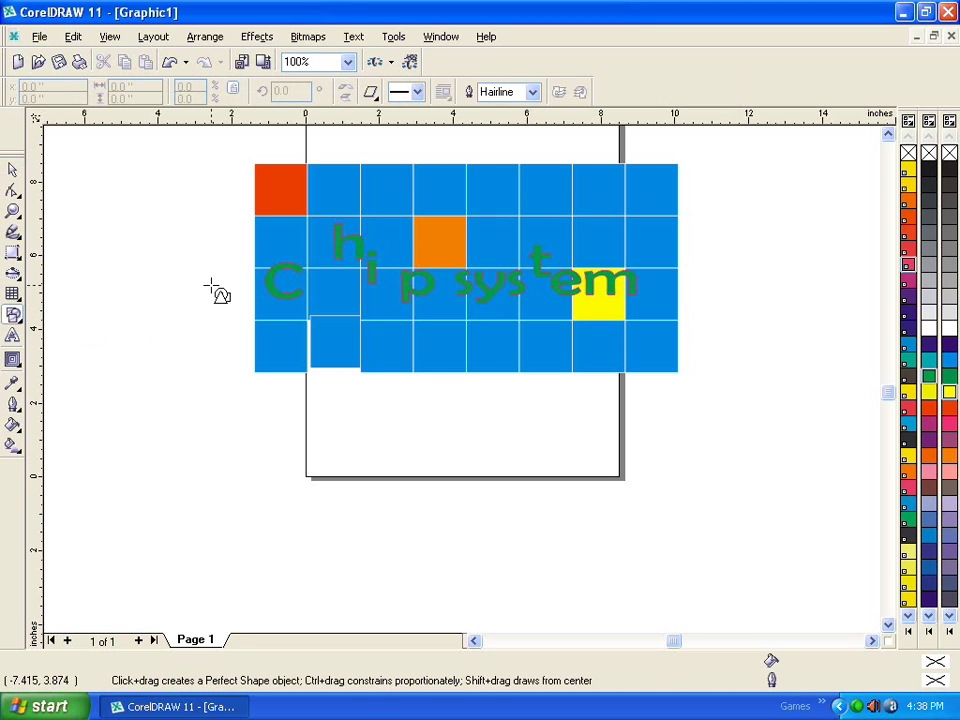
left_click(372, 94)
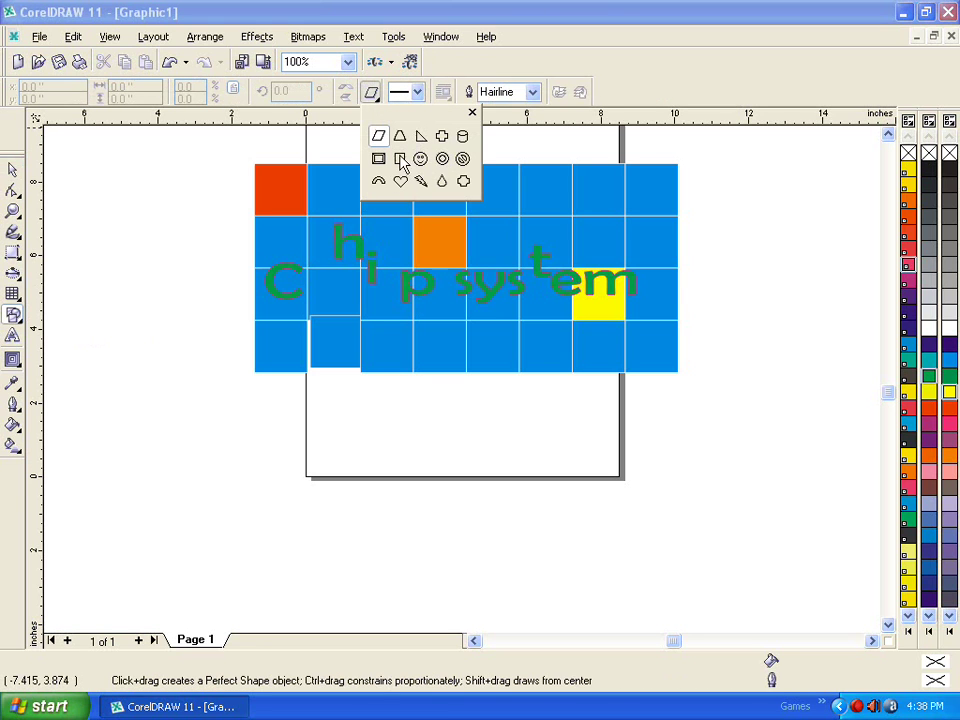
left_click(420, 159)
left_click_drag(360, 416, 497, 553)
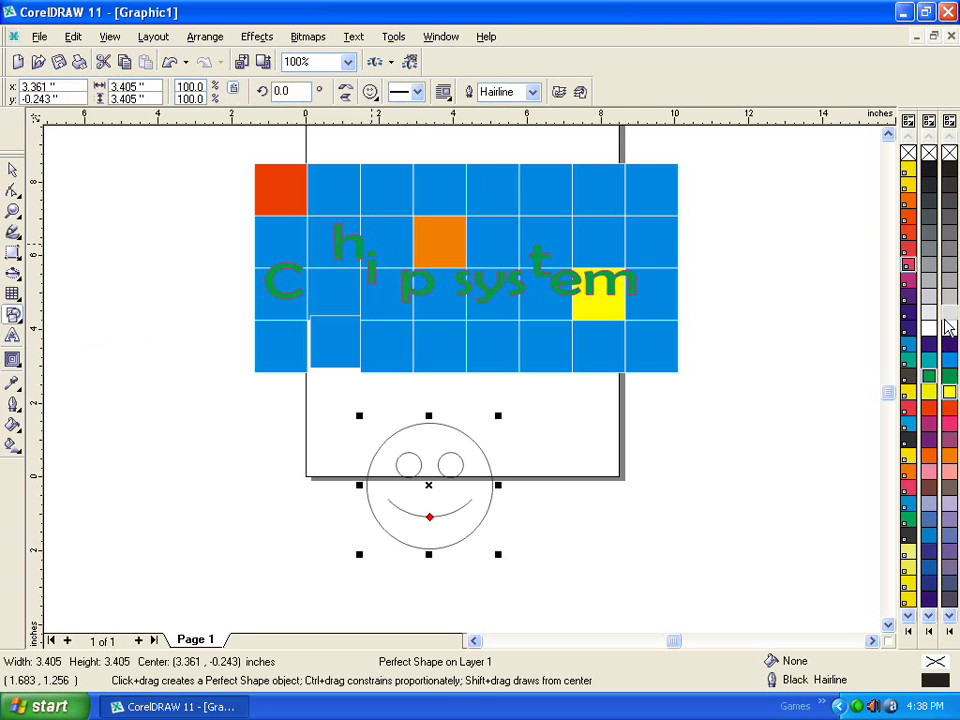
left_click(926, 488)
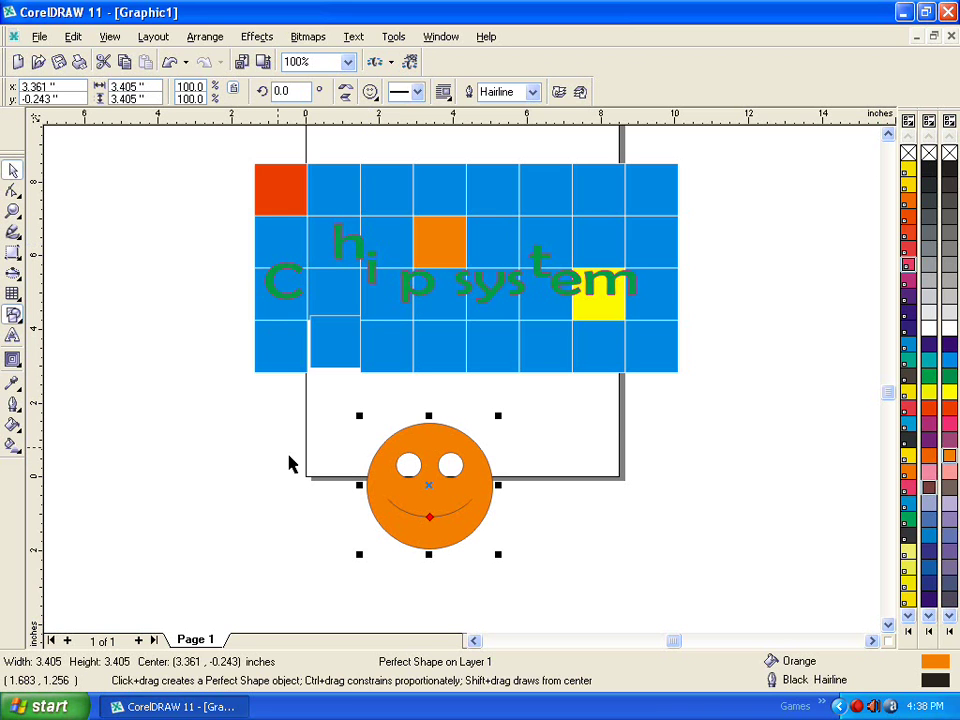
Bend the smiley's mouth into a frown and enlarge the face to about 4.9 by 4.96 inches.
key("space")
left_click_drag(431, 520, 533, 515)
left_click_drag(439, 446, 440, 386)
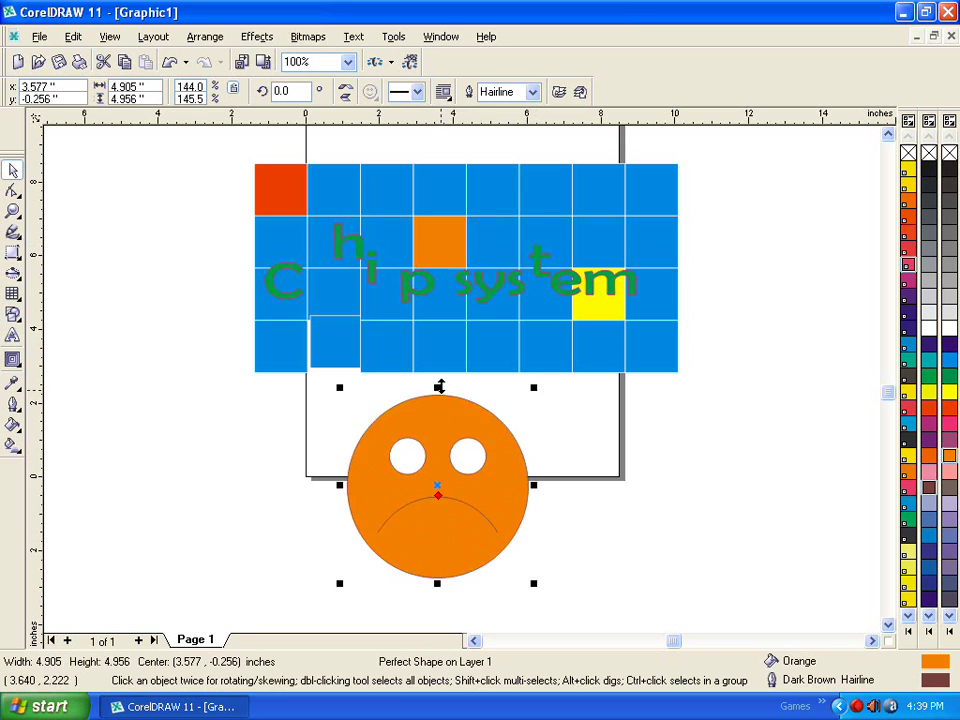
Move the frowning face up and left so it overlaps the grid's lower left corner, and deselect it.
left_click_drag(452, 474, 248, 365)
left_click(360, 431)
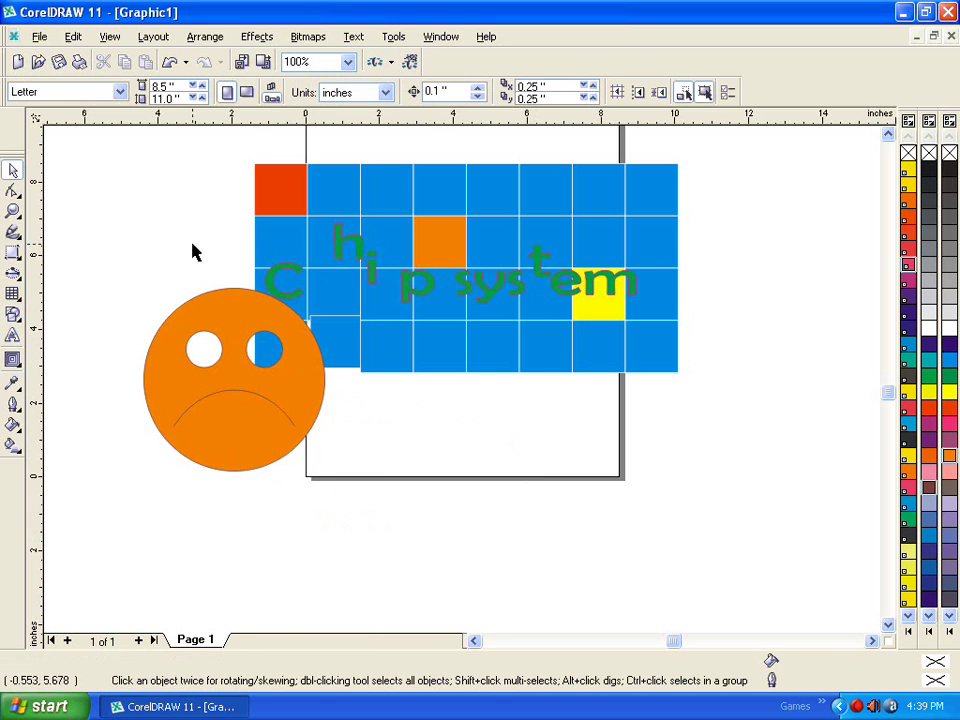
Draw a heart Perfect Shape about 4.83 by 4.19 inches below the grid, filled Yellow, and remove it together with the frowning face.
left_click(13, 316)
left_click(373, 96)
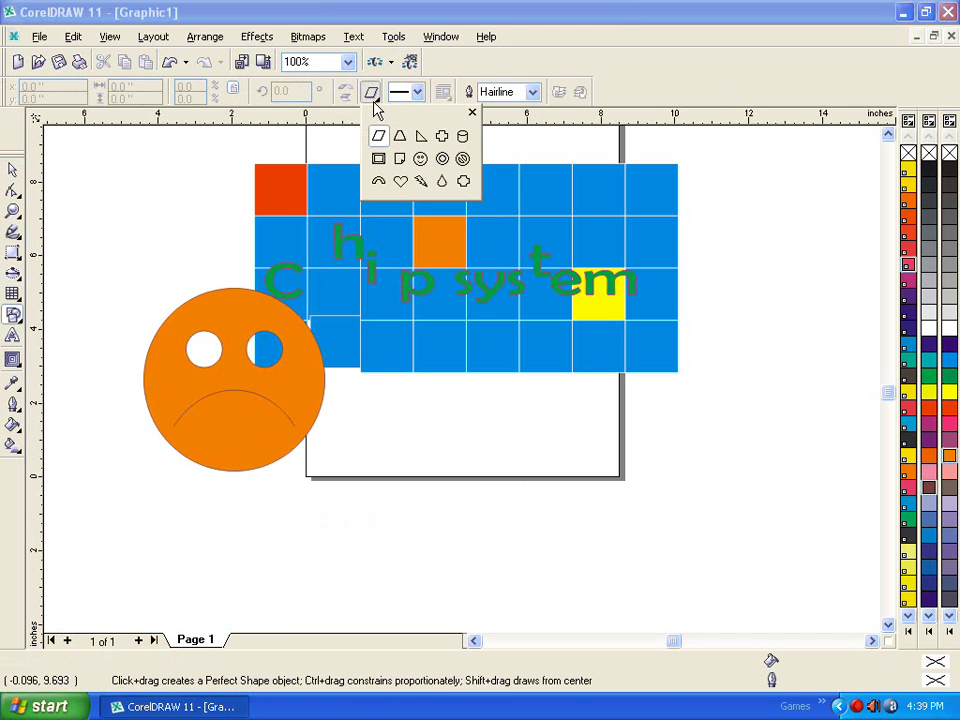
left_click(401, 183)
left_click_drag(441, 384, 632, 552)
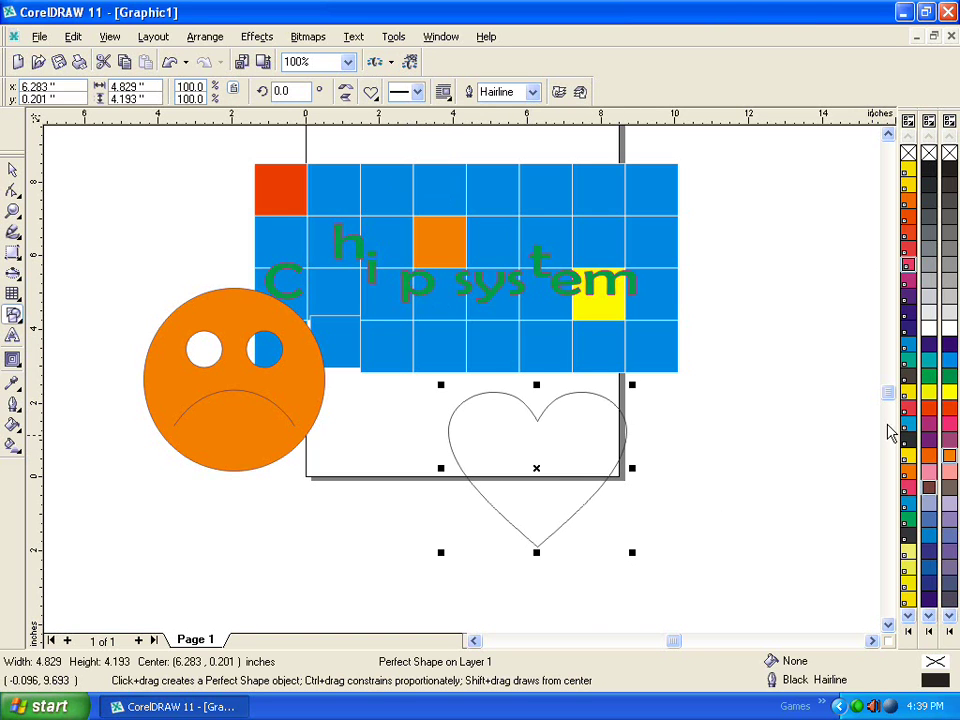
left_click(931, 394)
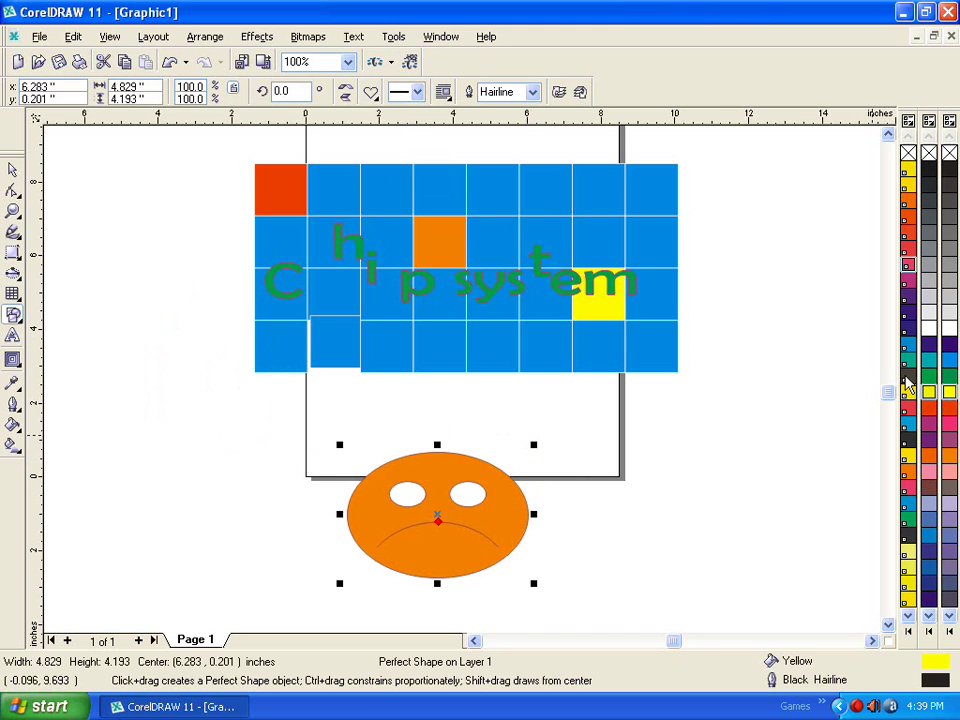
key("Escape")
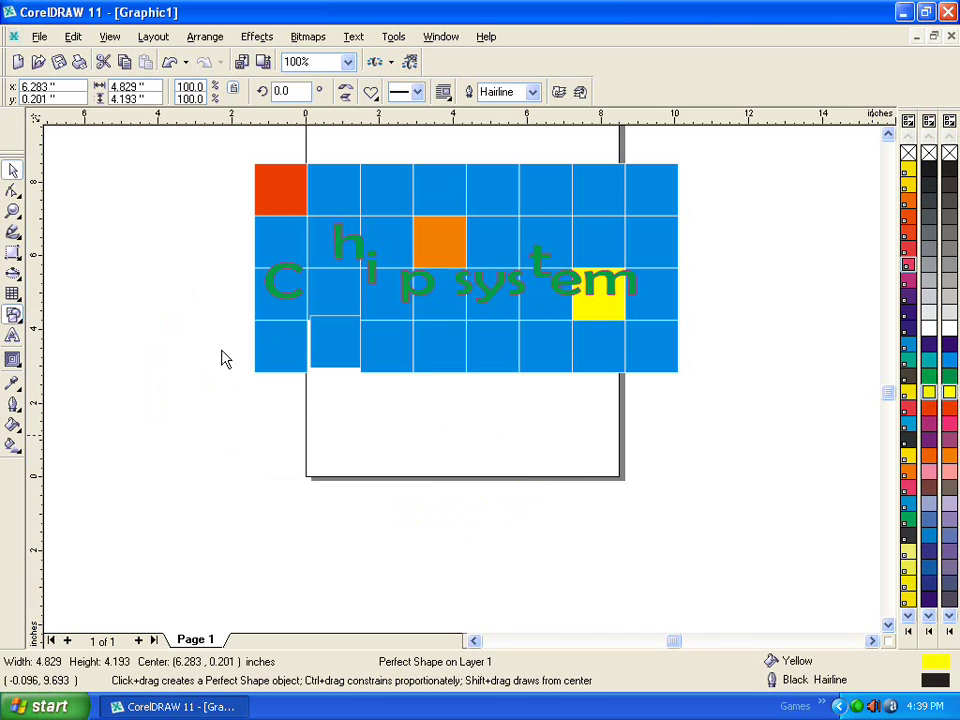
Draw a three-headed arrow shape pointing left, right and up, about 7.57 by 4.09 inches, below the grid.
left_click(18, 318)
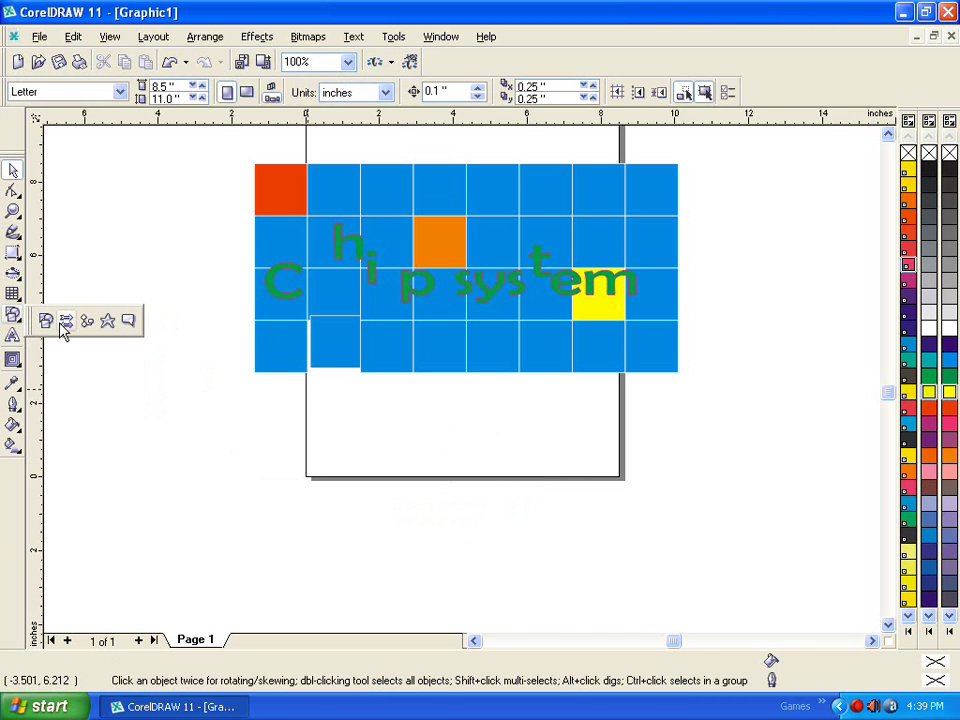
left_click(65, 322)
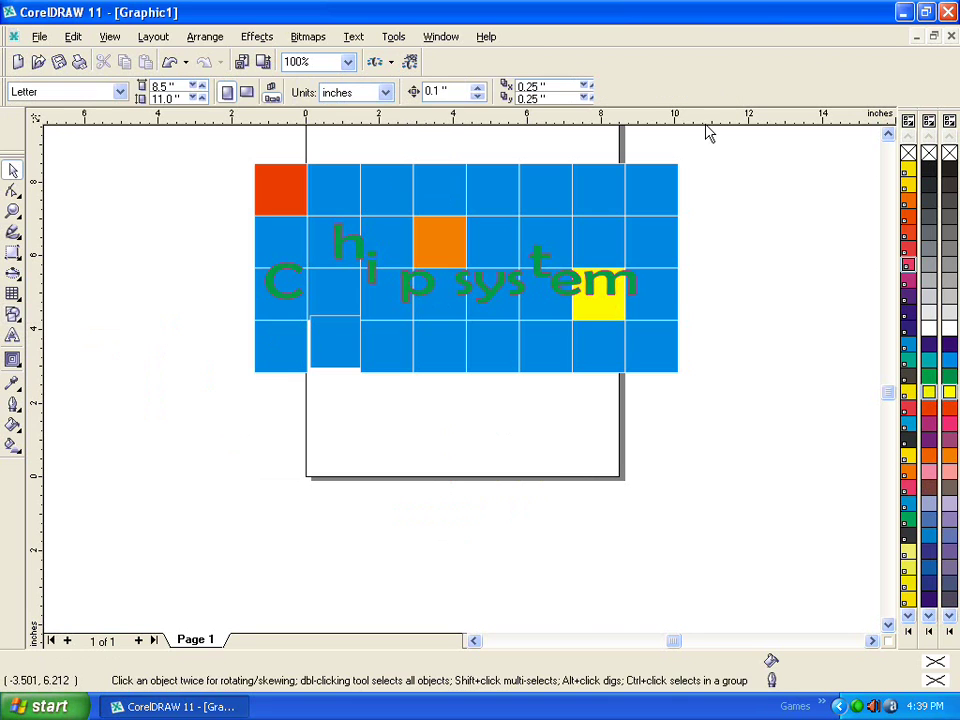
left_click(371, 93)
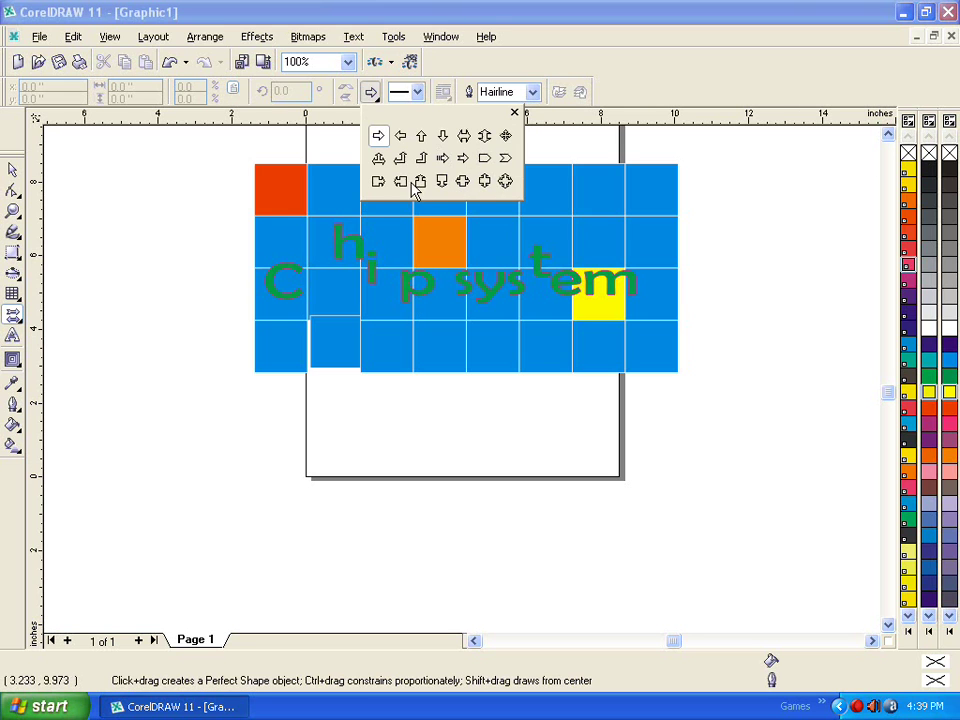
left_click(380, 158)
mouse_move(379, 455)
left_mouse_down()
mouse_move(471, 528)
mouse_move(669, 572)
mouse_move(660, 611)
left_mouse_up()
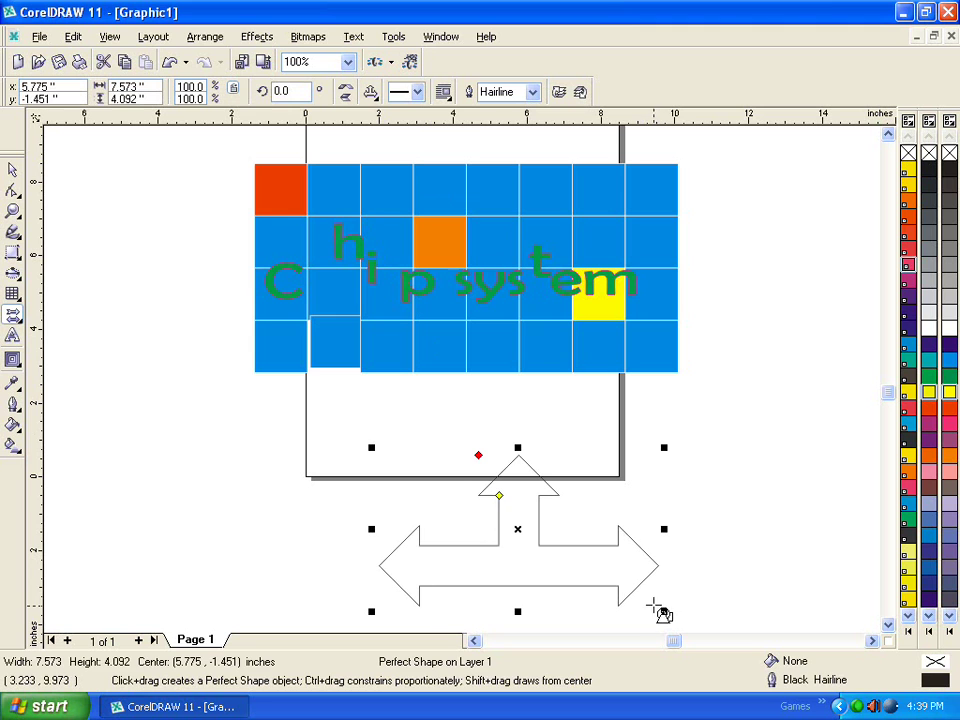
Move the three-headed arrow up and left so its upper tip overlaps the grid's bottom edge, and fill it Cyan.
left_click(12, 170)
left_click_drag(537, 506, 446, 407)
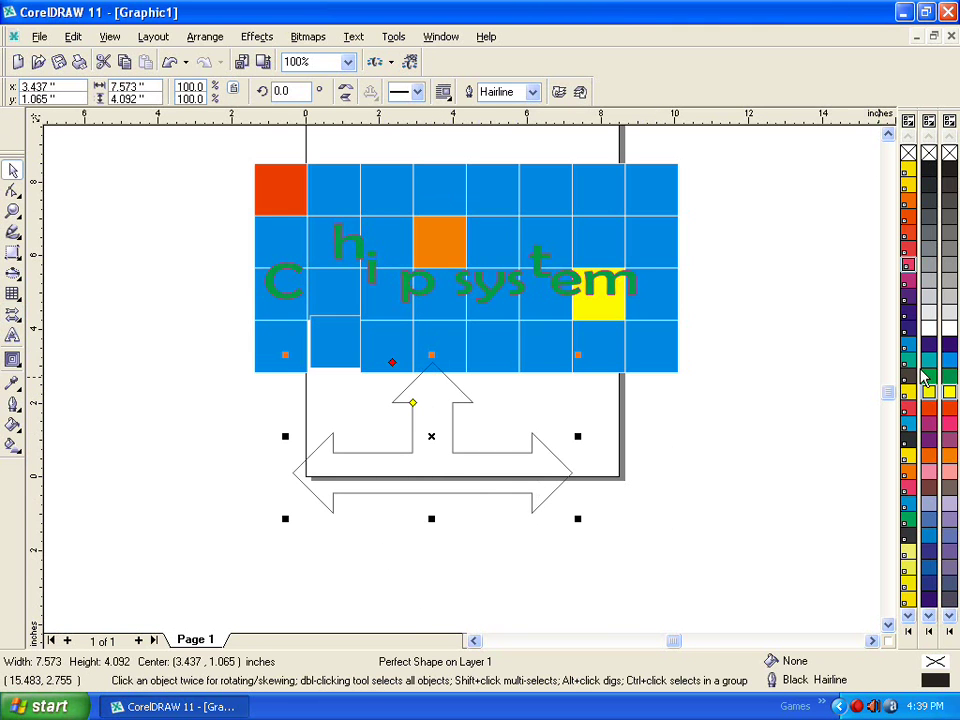
left_click(947, 358)
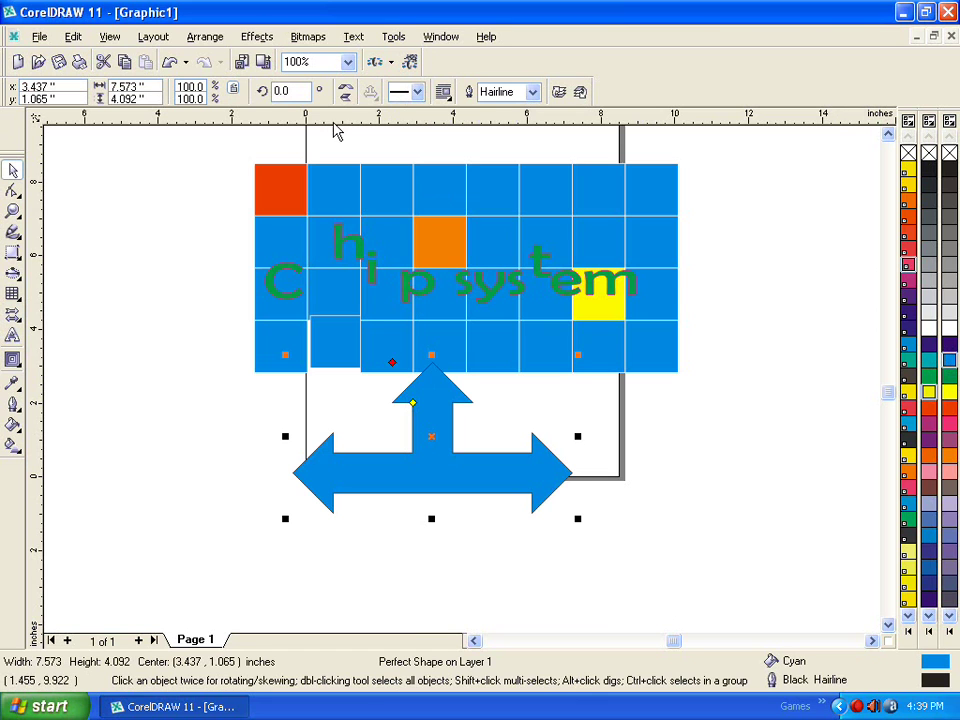
Delete the cyan three-headed arrow.
left_click(12, 313)
left_click(372, 93)
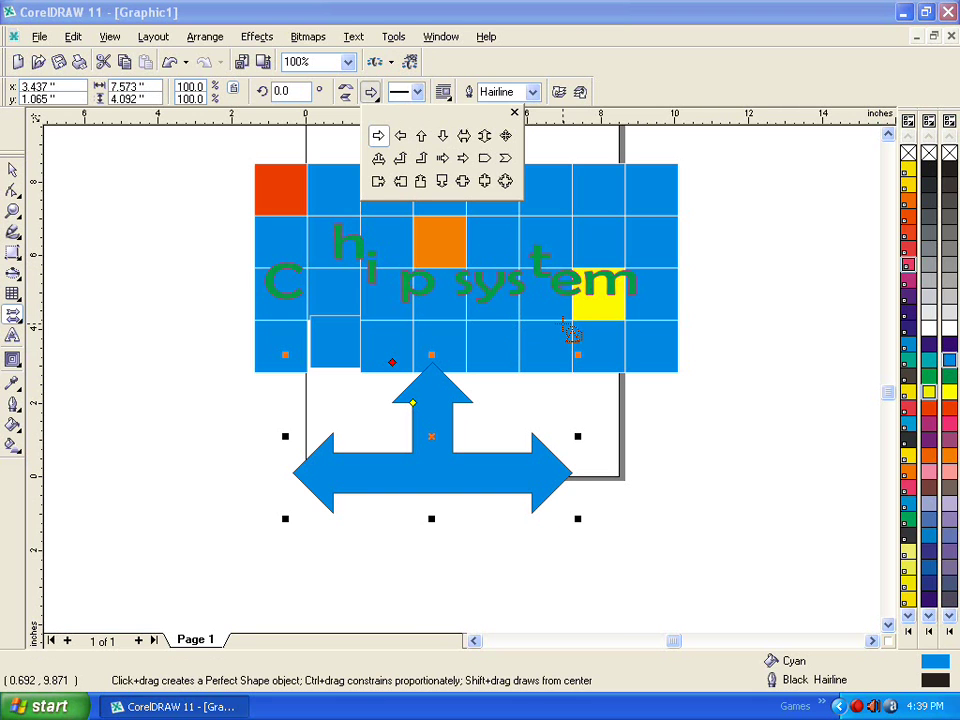
left_click(12, 172)
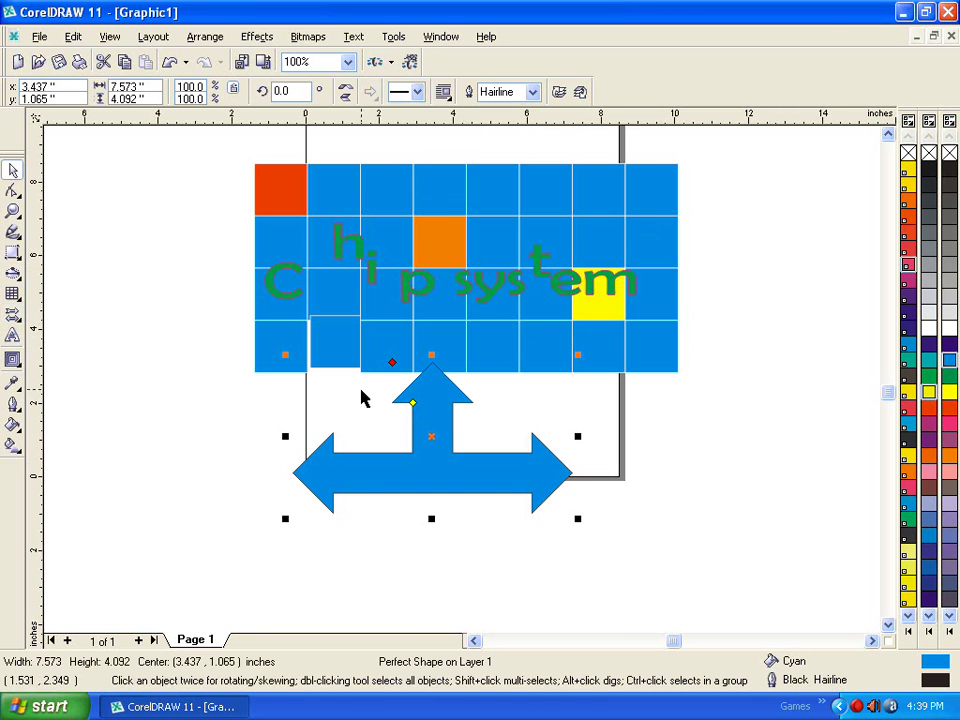
key("Delete")
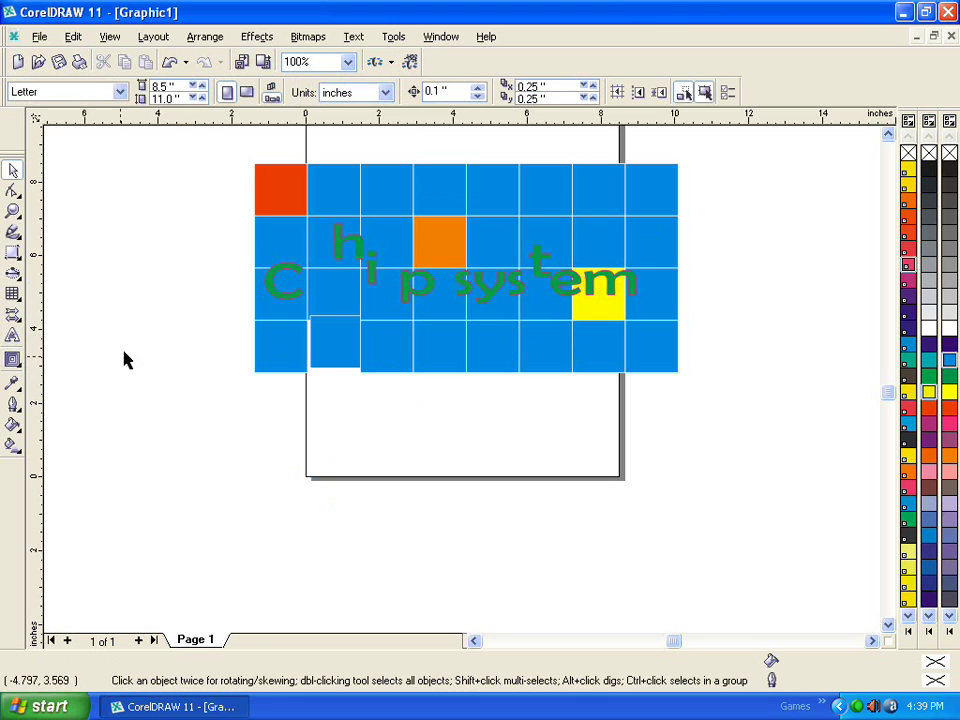
Delete the whole grid together with the "Chip system" text to empty the page.
left_click(13, 314)
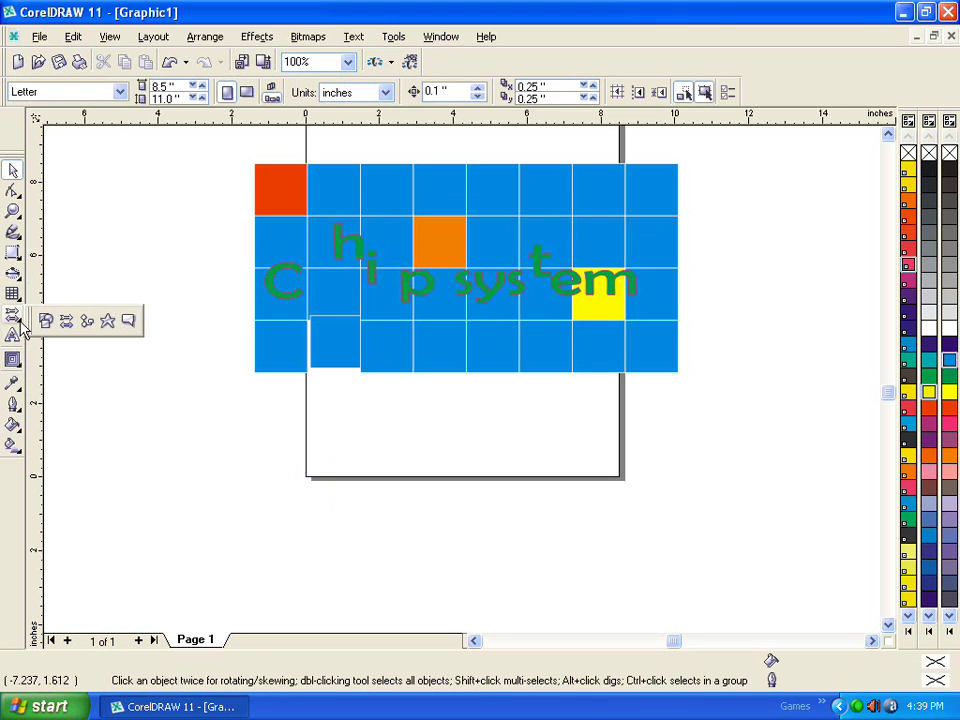
left_click_drag(218, 140, 722, 468)
key("Delete")
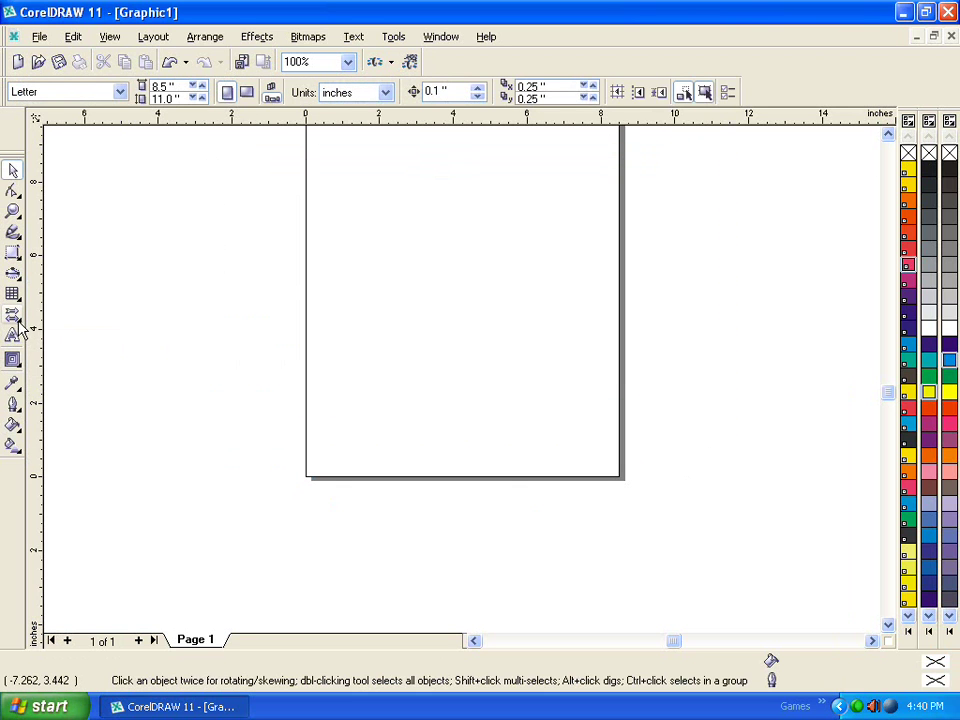
Draw a flowchart parallelogram about 5.54 by 1.68 inches across the upper part of the page.
left_click(18, 322)
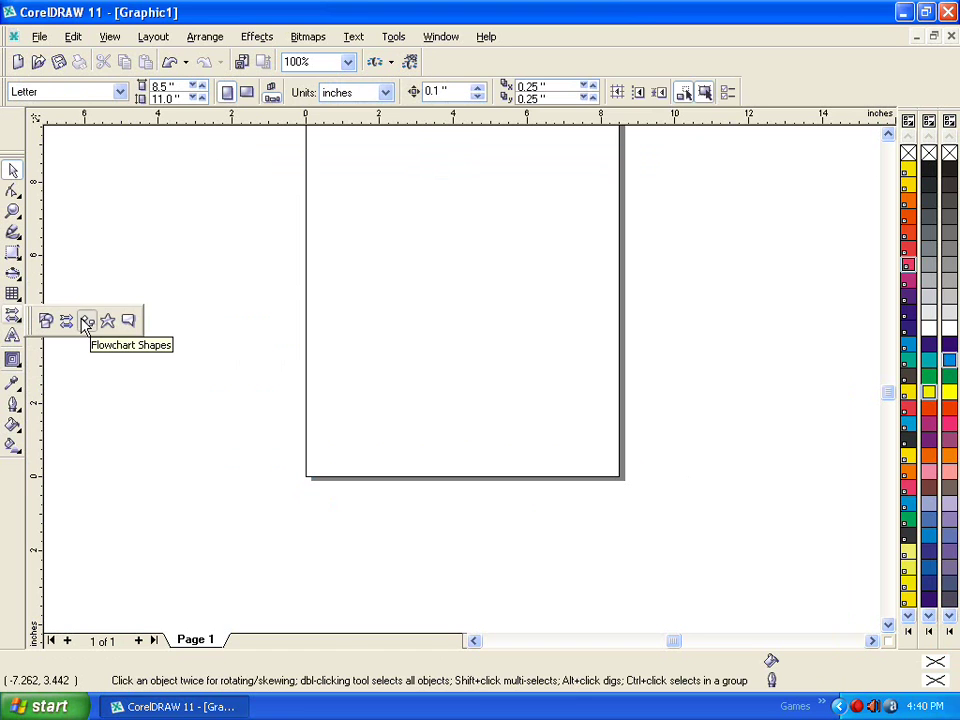
left_click(86, 322)
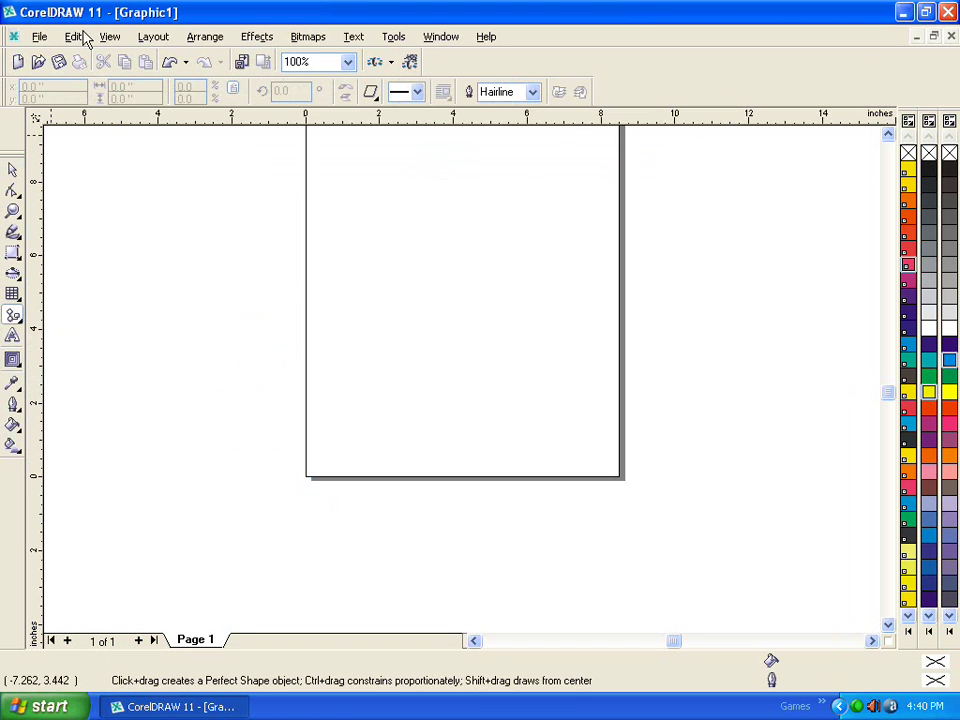
left_click(376, 98)
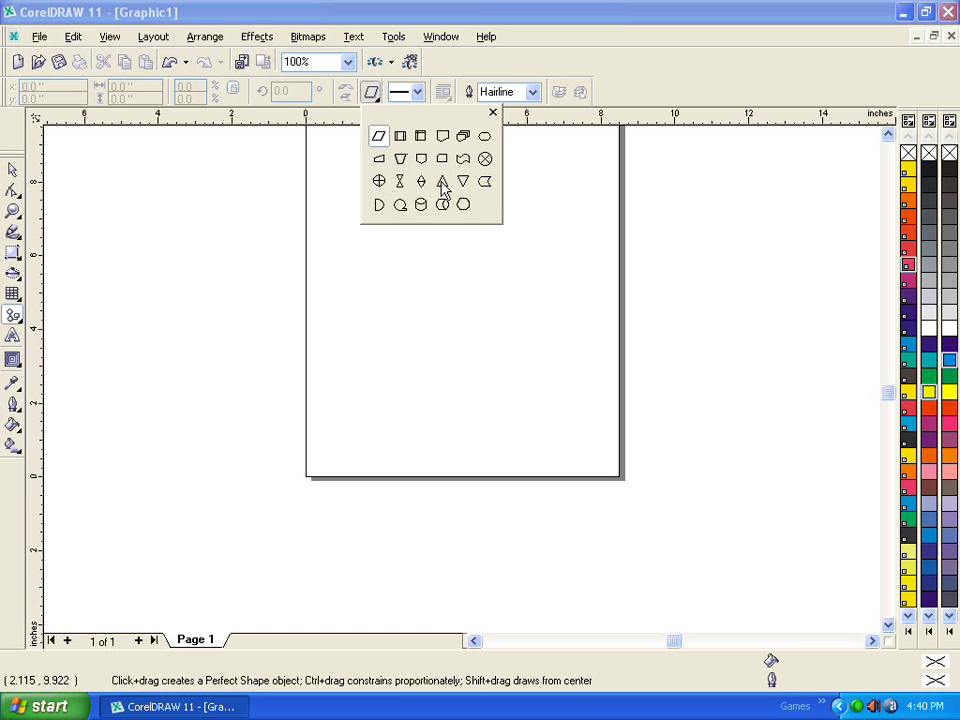
left_click(380, 138)
left_click_drag(363, 171, 566, 233)
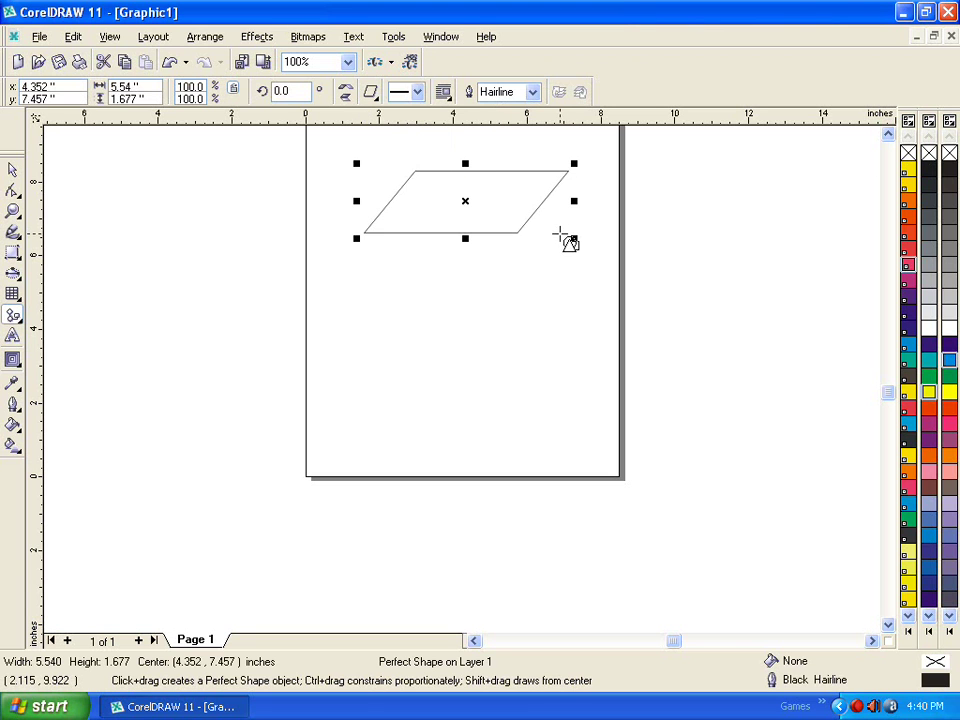
Draw a down arrow about 1.07 by 1.63 inches beneath the parallelogram, with 60% Black fill and outline, and deselect it.
left_click(20, 322)
left_click(67, 322)
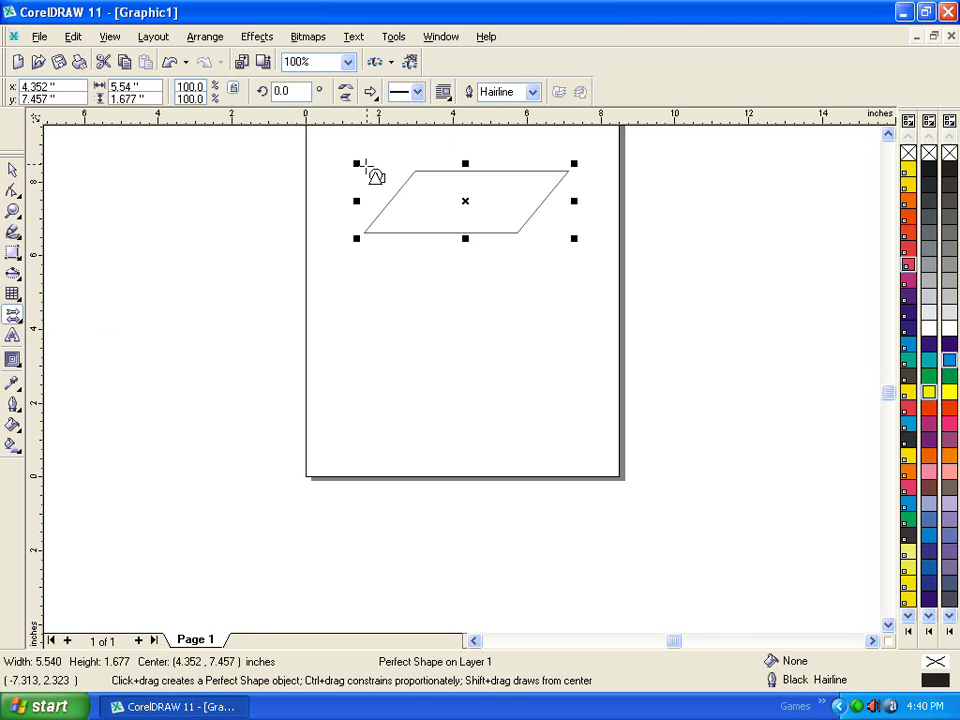
left_click(371, 92)
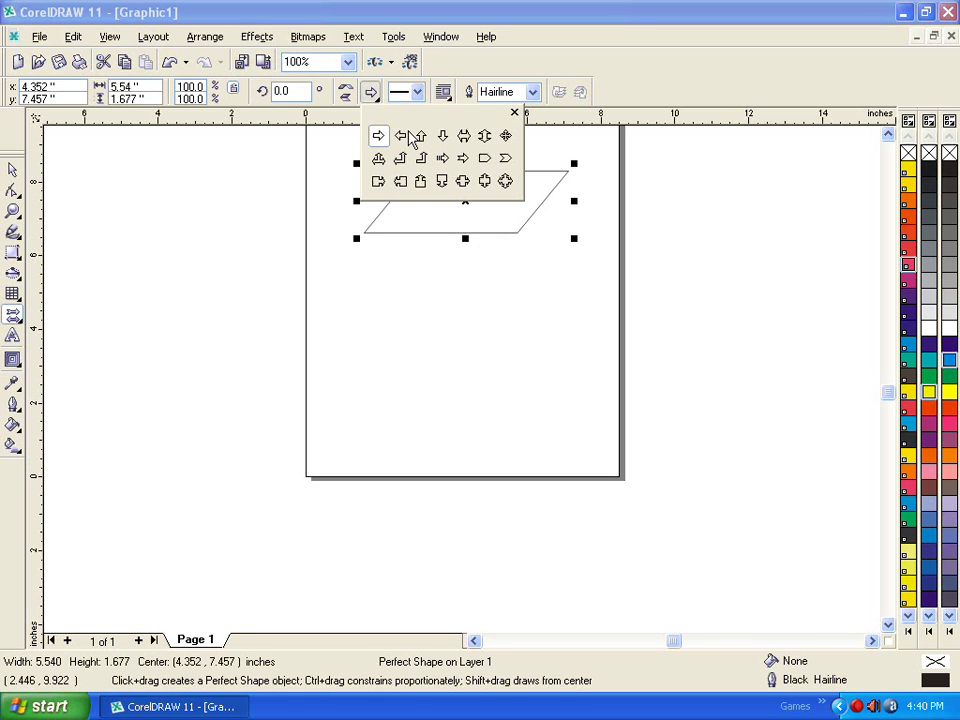
left_click(443, 139)
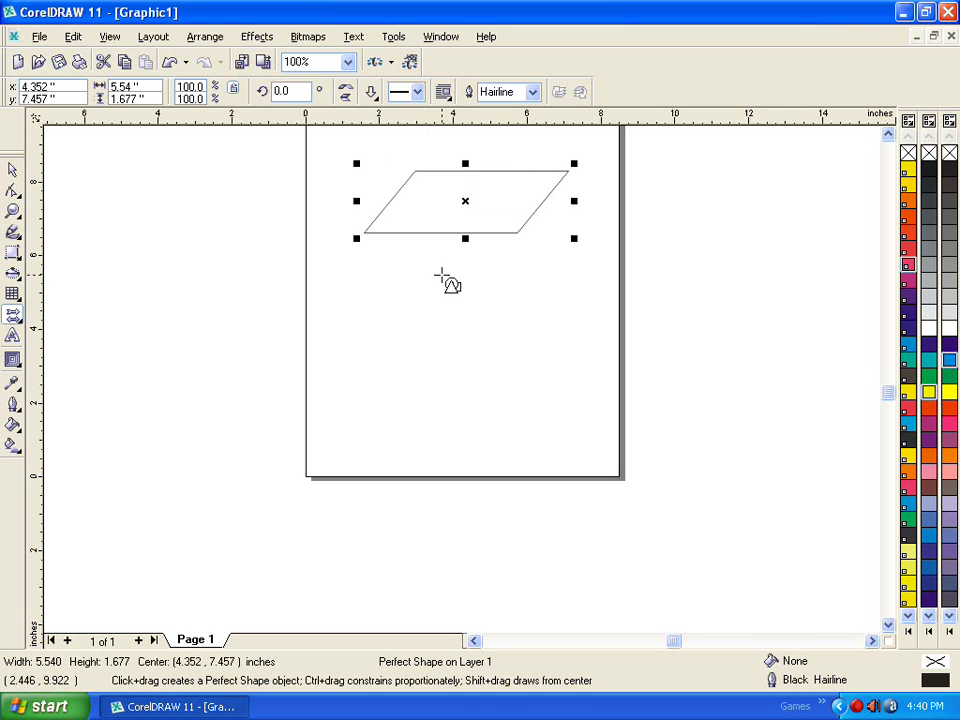
left_click_drag(466, 268, 486, 312)
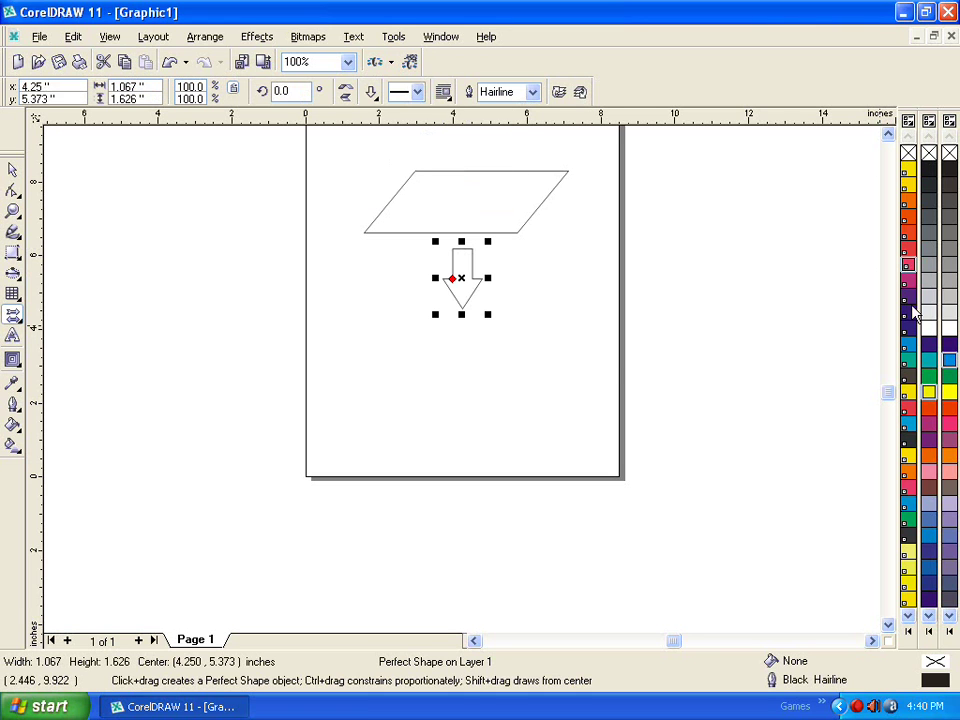
left_click(928, 234)
right_click(928, 234)
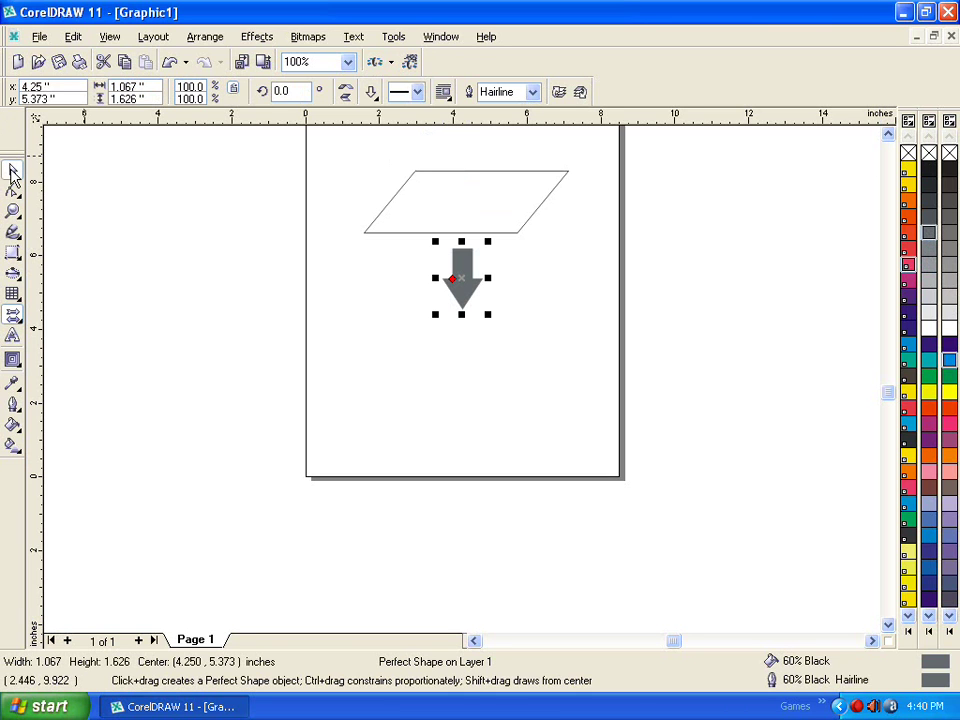
left_click(13, 170)
left_click(388, 319)
Draw a flowchart card shape with a cut corner, about 6.51 by 2.72 inches, under the down arrow, and deselect it.
left_click(19, 318)
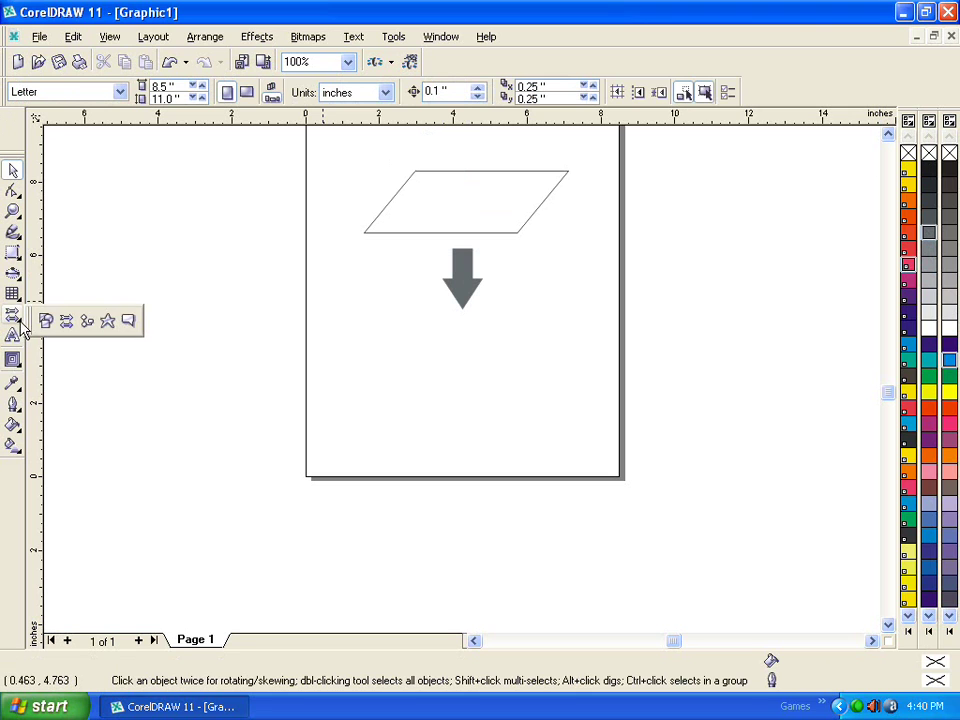
left_click(88, 321)
left_click(378, 100)
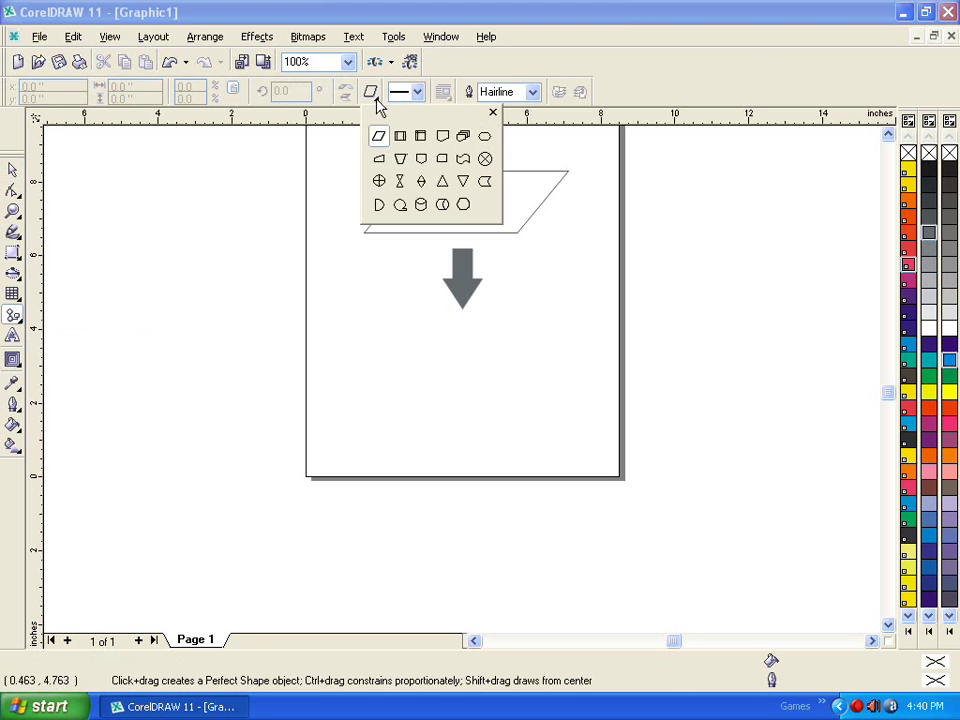
left_click(443, 160)
left_click_drag(398, 308, 638, 408)
key("Escape")
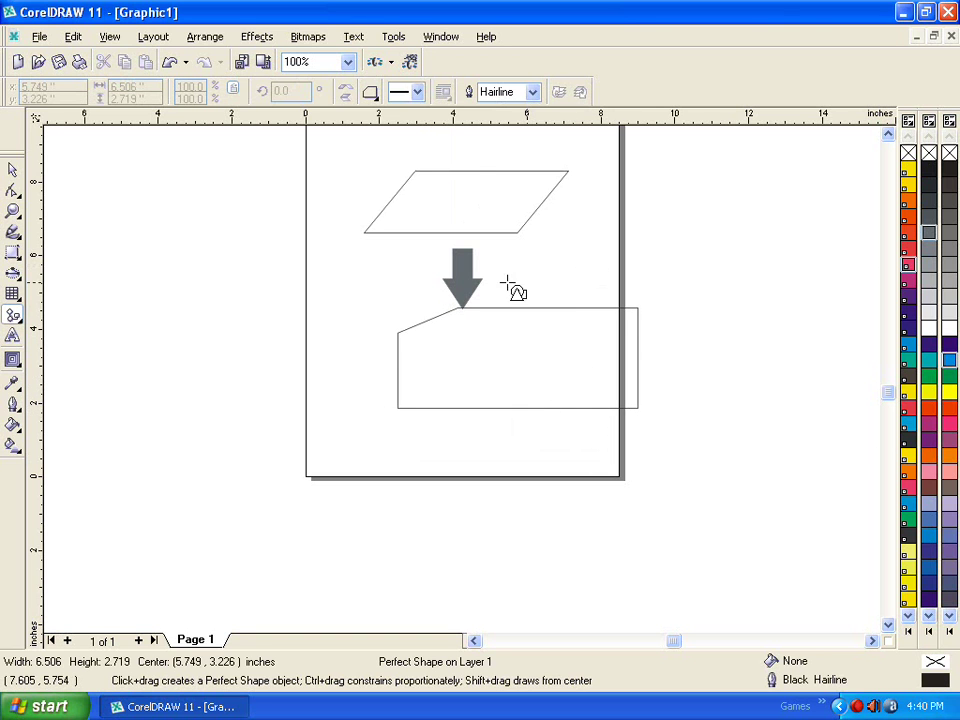
Delete the parallelogram, the down arrow and the card shape from the page.
left_click(12, 170)
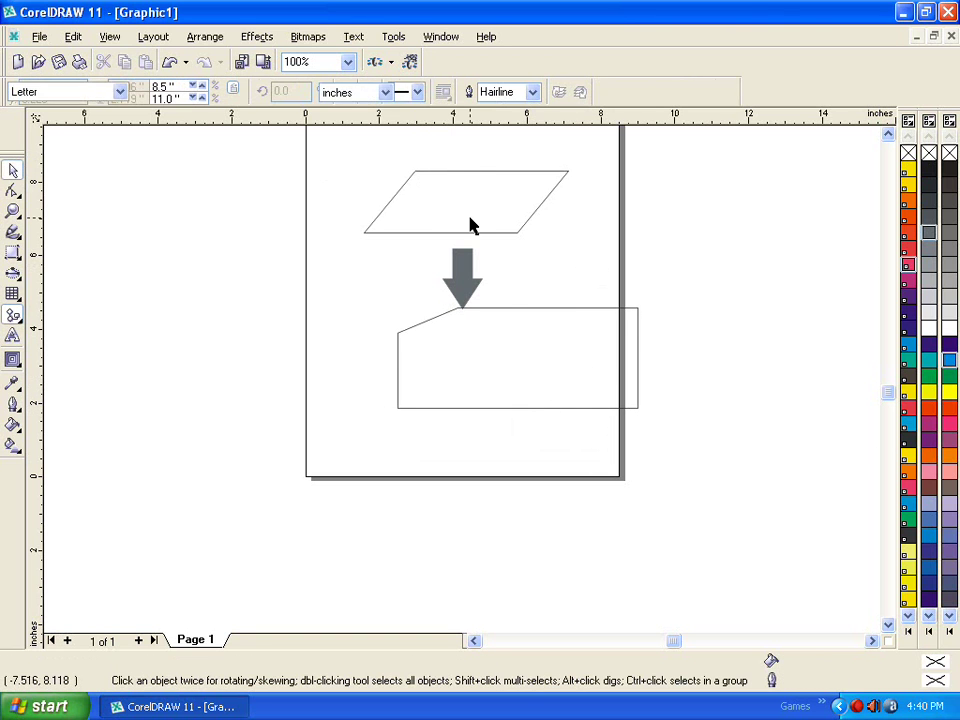
left_click(468, 232)
left_click(469, 287)
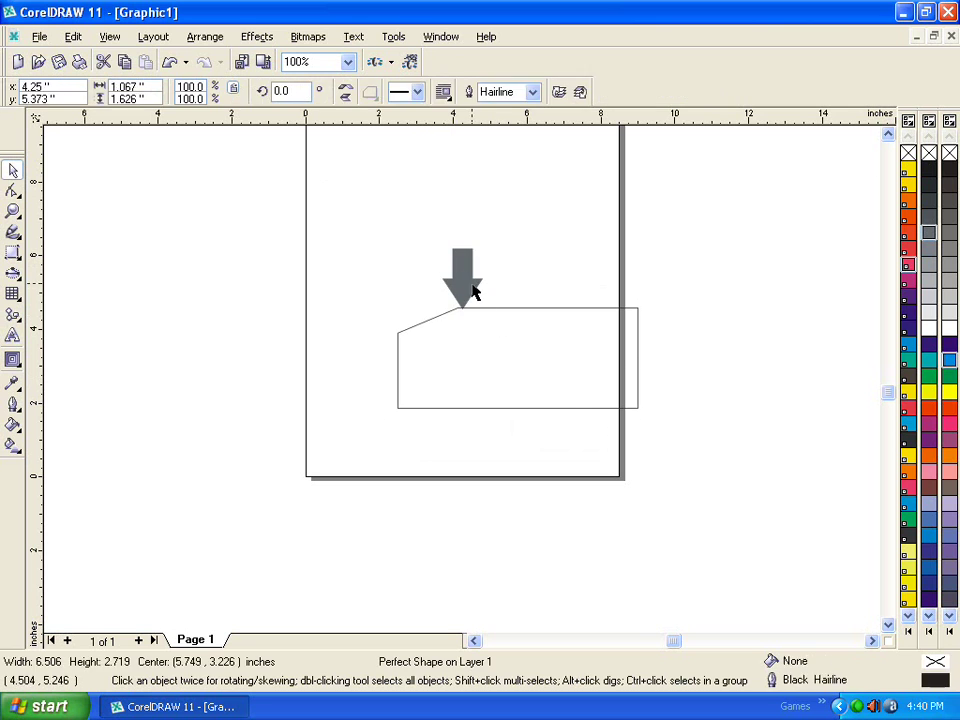
key("Delete")
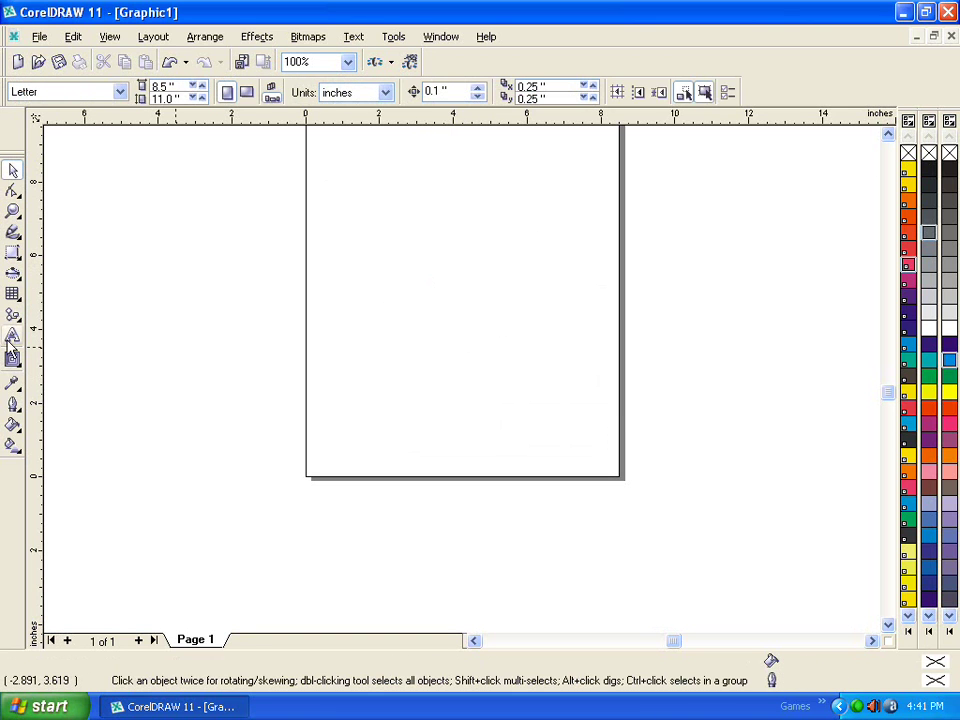
Draw a four-pointed star about 5.01 by 3.71 inches in the middle of the page.
left_click(13, 315)
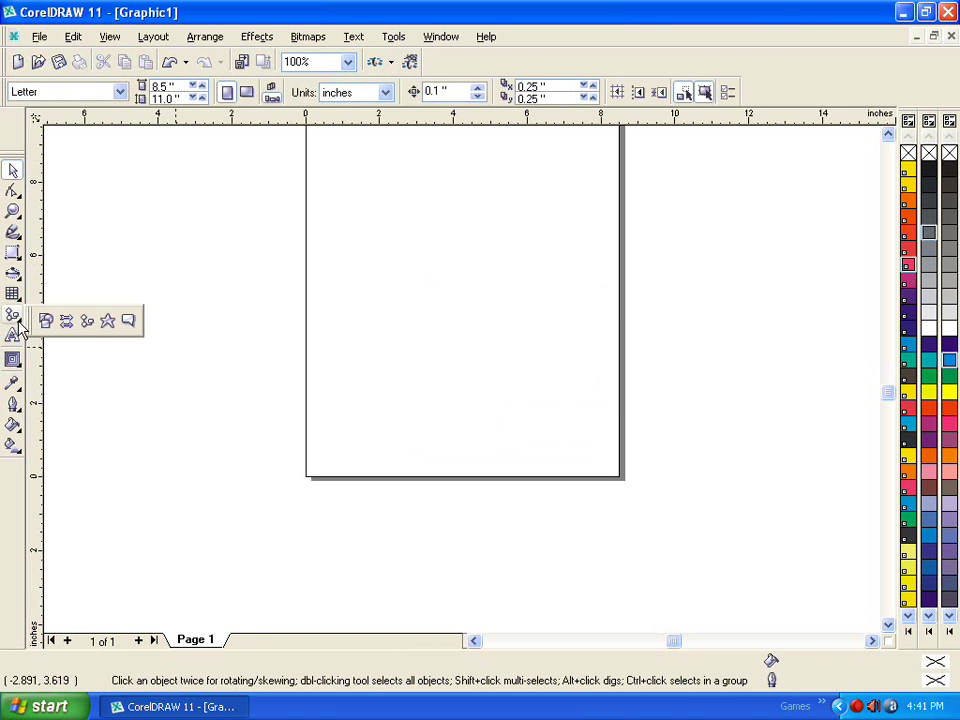
left_click(108, 322)
left_click_drag(341, 211, 528, 372)
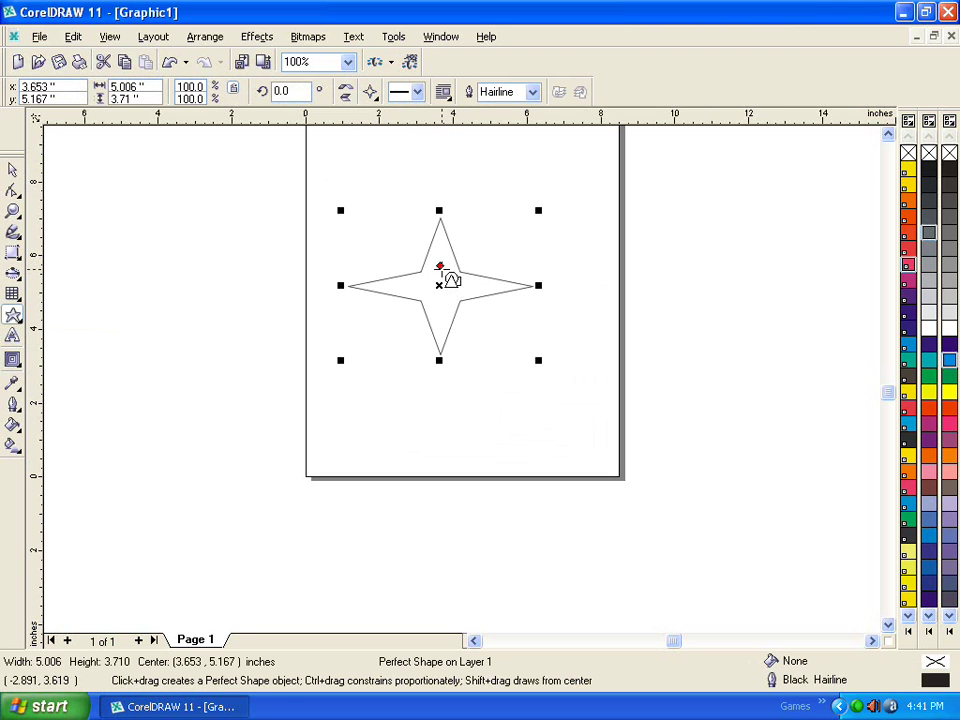
Push the star's inner corners outward until it resembles a diamond, and delete the shape.
left_click_drag(441, 271, 450, 229)
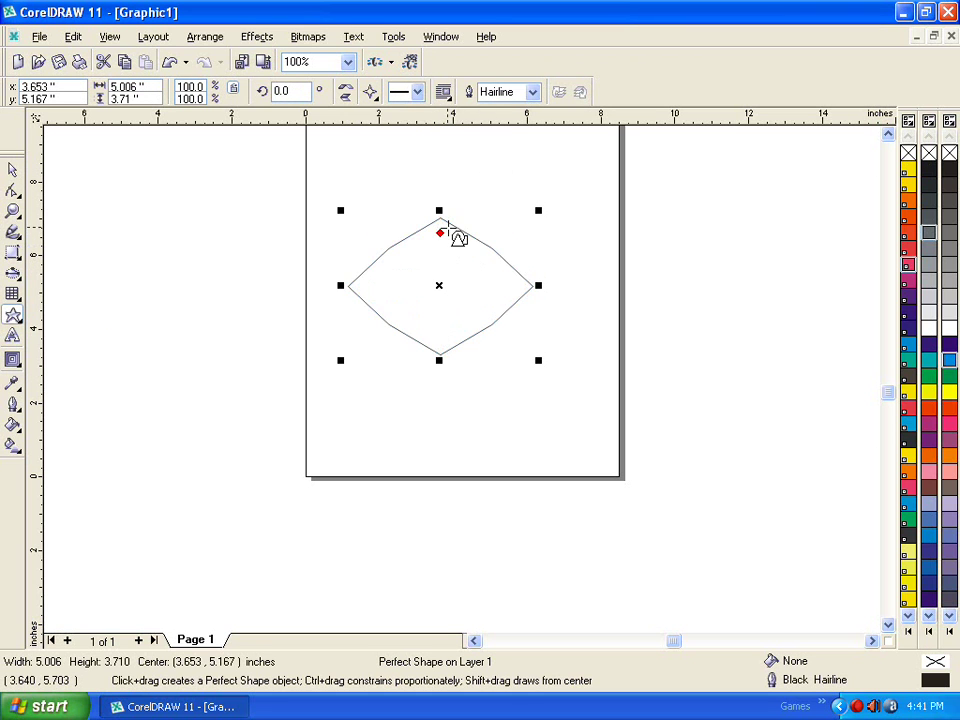
key("Delete")
Draw an irregular explosion star shape about 6.43 by 2.92 inches across the upper part of the page.
left_click(371, 92)
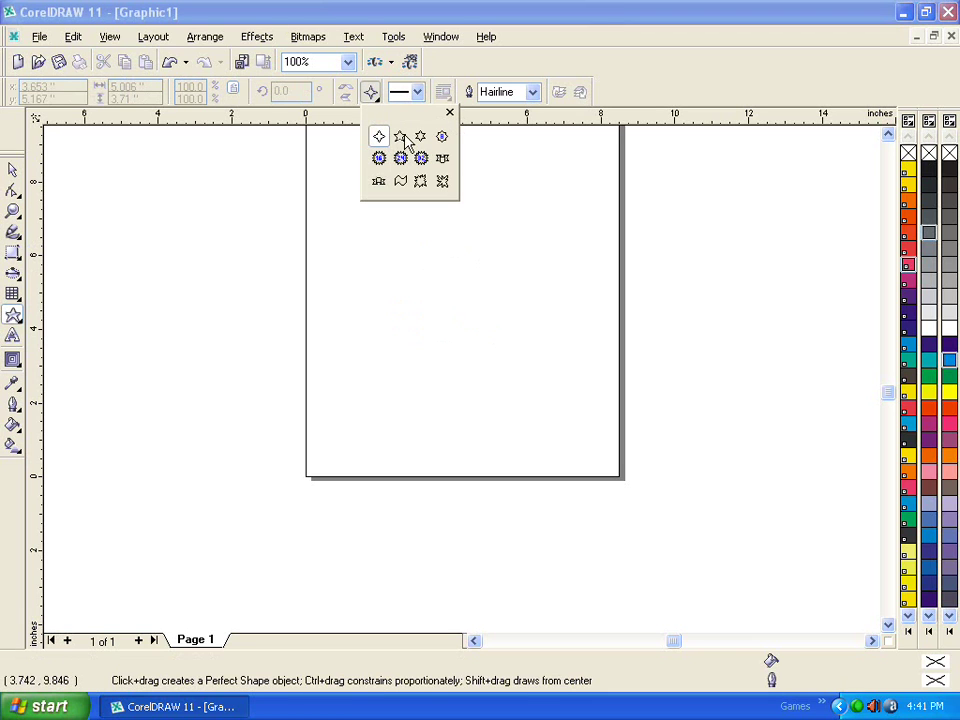
left_click(401, 184)
left_click_drag(349, 185, 591, 294)
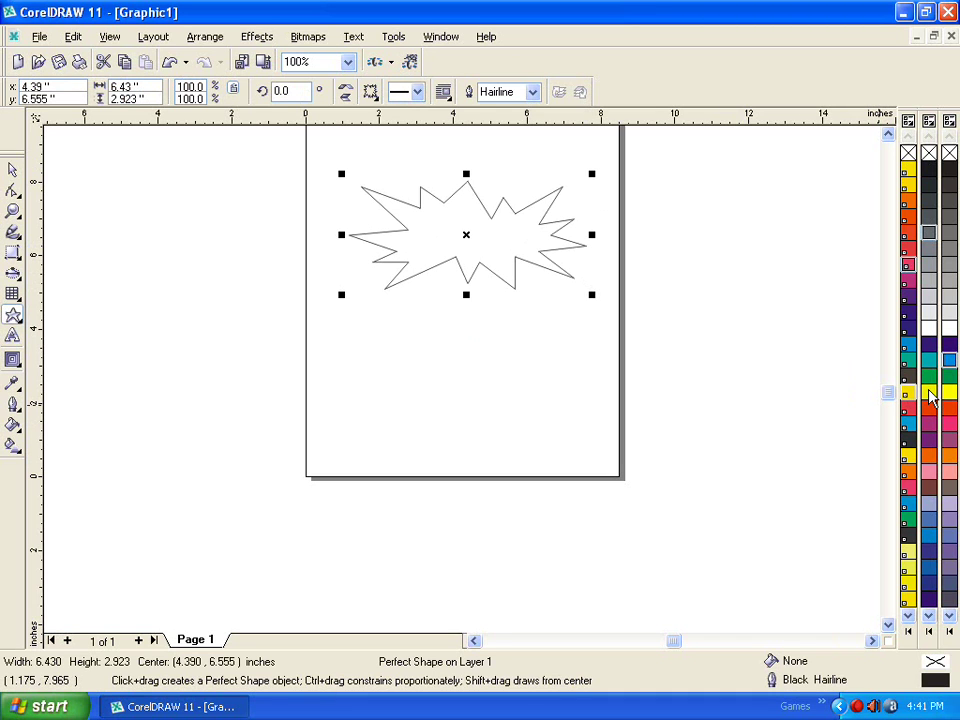
Fill the explosion star with yellow and give it an orange outline.
key("Escape")
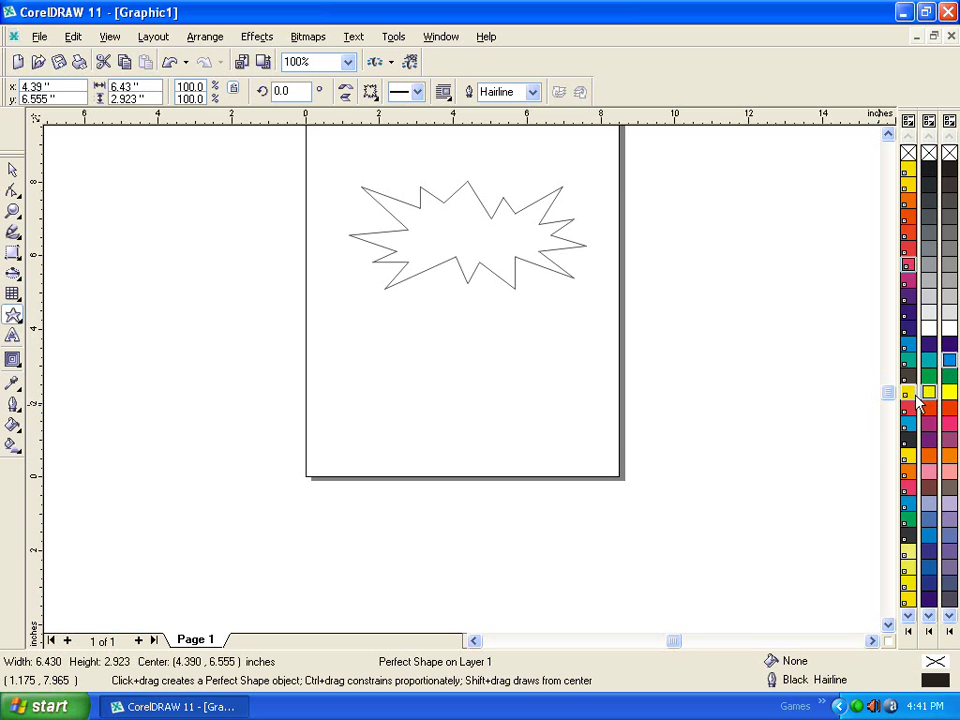
key("Tab")
left_click(913, 400)
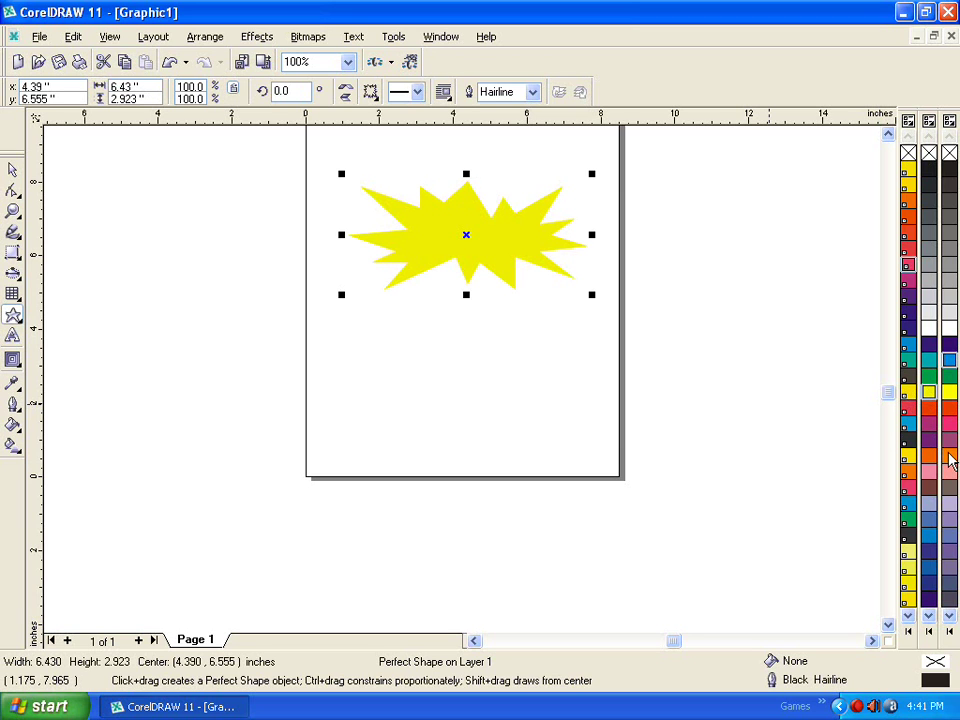
right_click(949, 455)
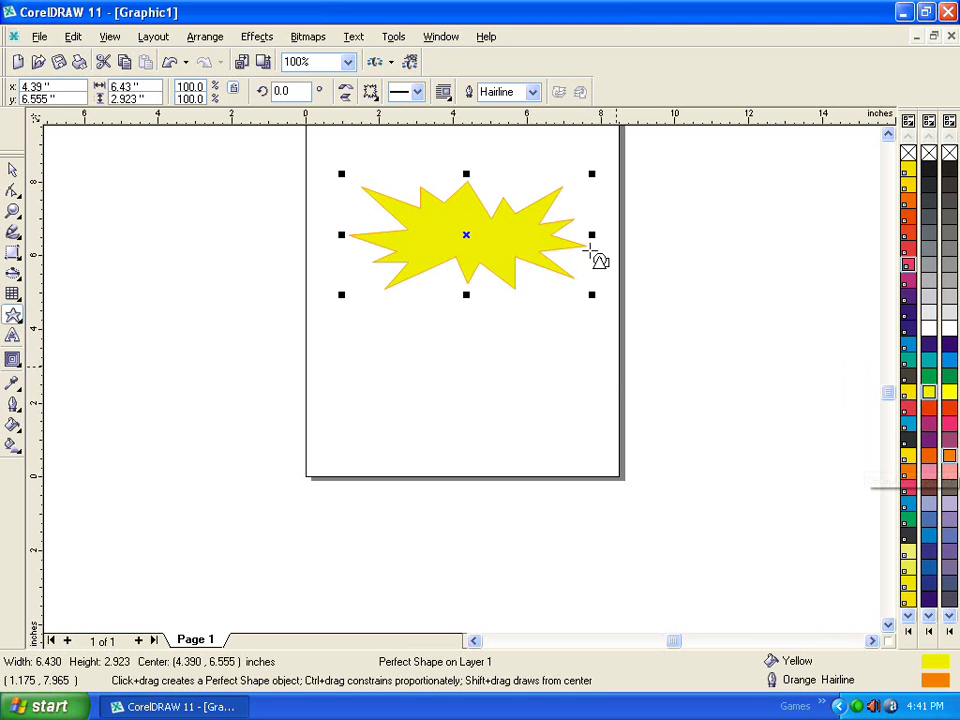
Move the explosion star slightly down the page and delete it.
left_click(12, 170)
left_click_drag(467, 232, 478, 284)
key("Delete")
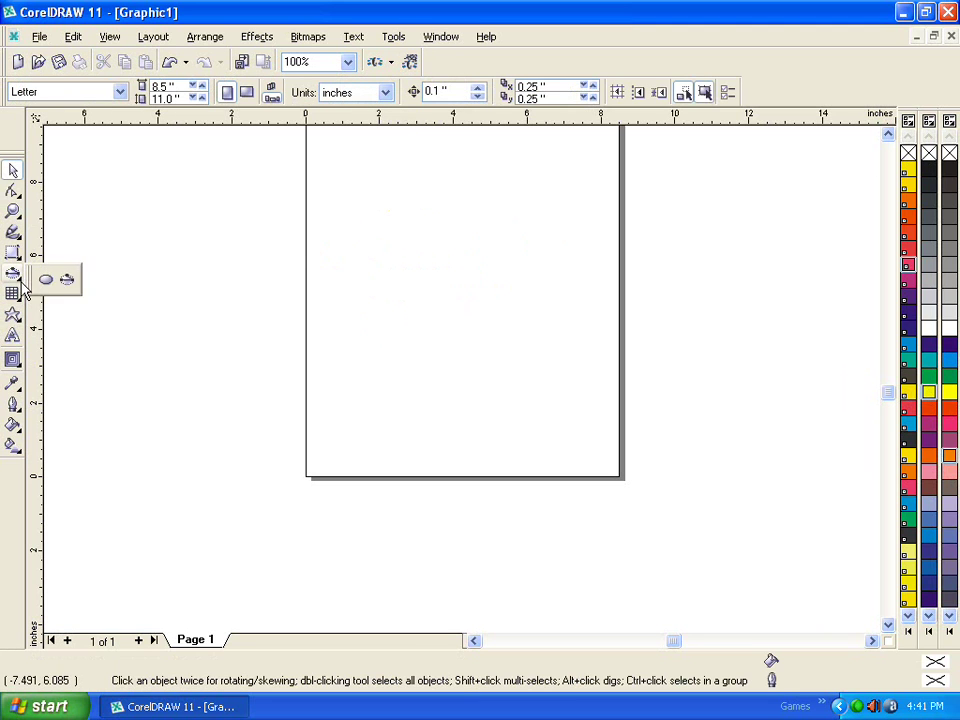
Draw a wavy banner shape about 8.92 by 2.36 inches across the page's upper part and fill it with orange.
left_click(14, 318)
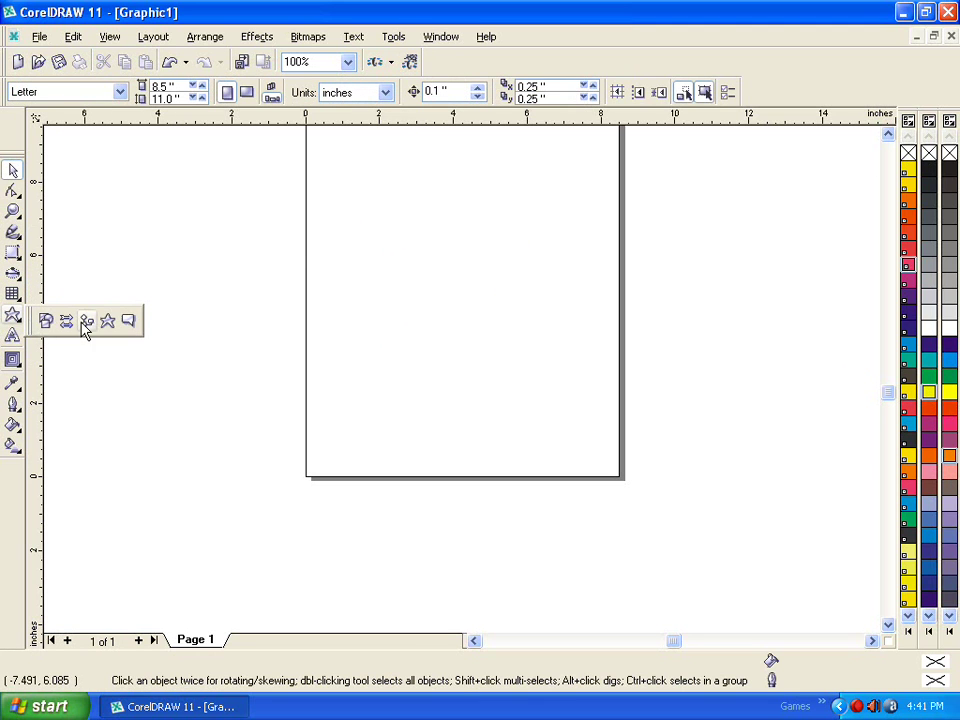
left_click(108, 322)
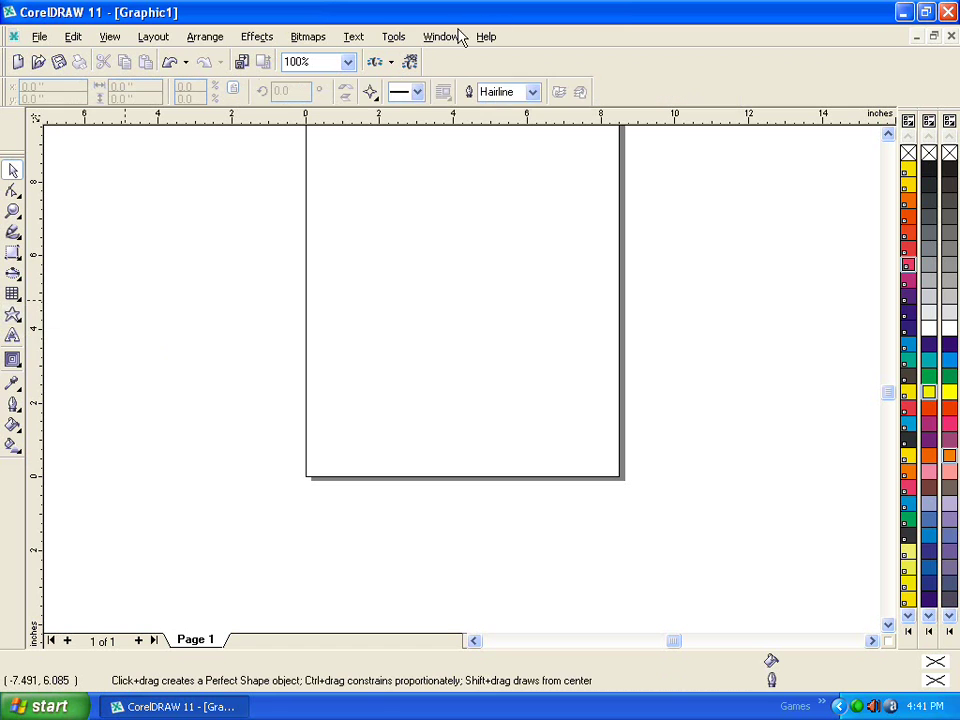
left_click(376, 102)
left_click(400, 181)
mouse_move(350, 198)
left_mouse_down()
mouse_move(550, 306)
mouse_move(683, 279)
mouse_move(685, 290)
left_mouse_up()
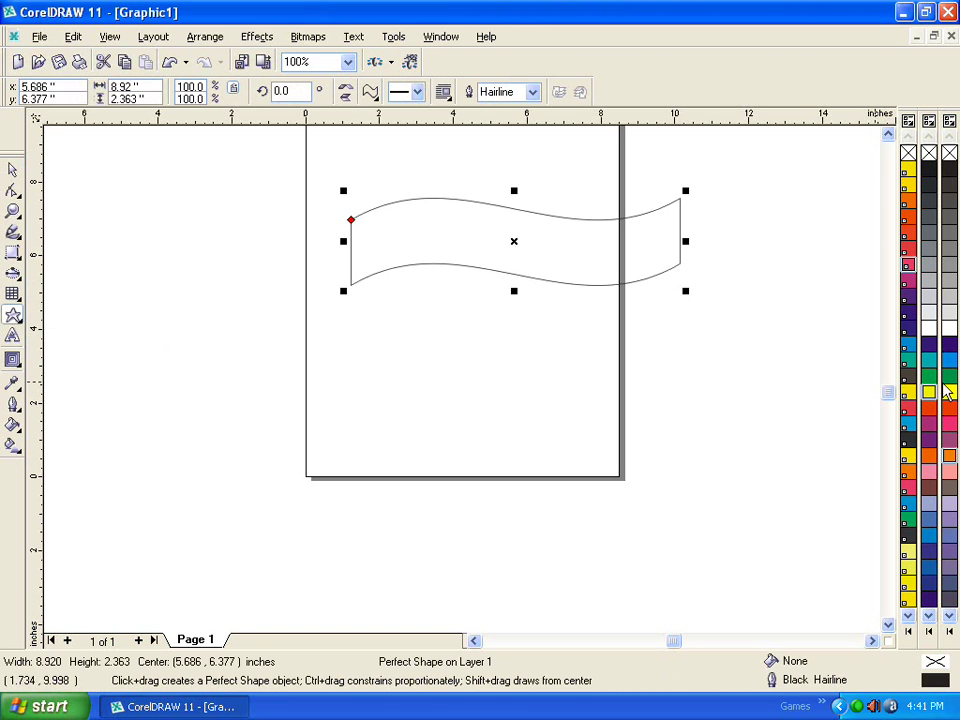
left_click(949, 457)
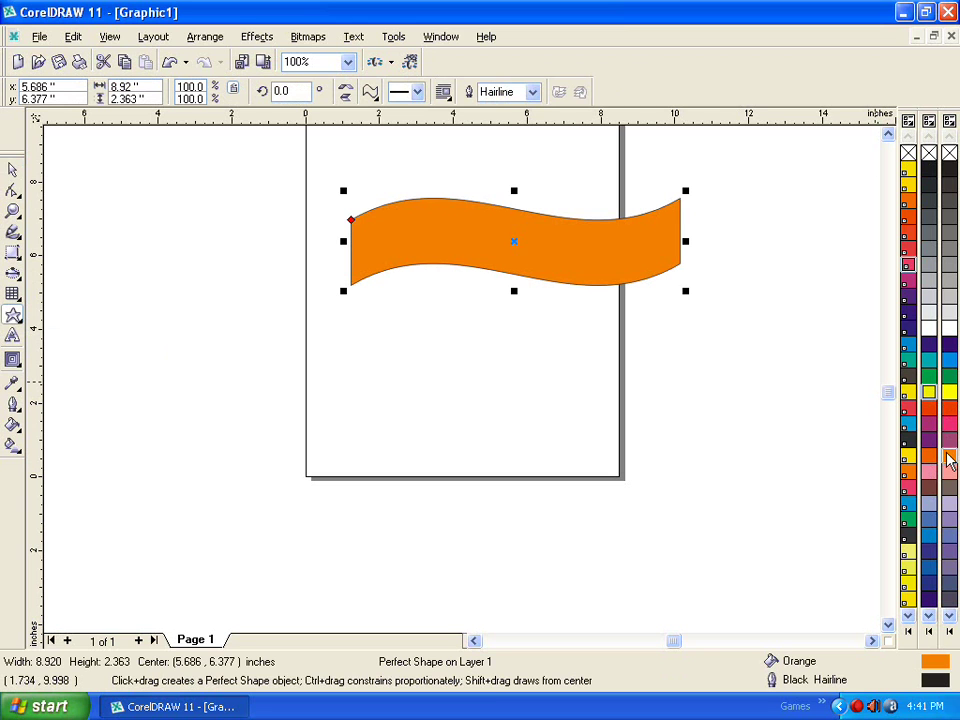
Duplicate the orange banner and stack two copies below the original so three waves run down the page.
key("space")
key("ctrl+d")
key("ctrl+d")
key("ctrl+d")
left_click_drag(532, 231, 514, 379)
left_click_drag(500, 250, 491, 304)
Try to switch the middle banner to a 24-point star, and delete all three banners from the page.
left_click(373, 94)
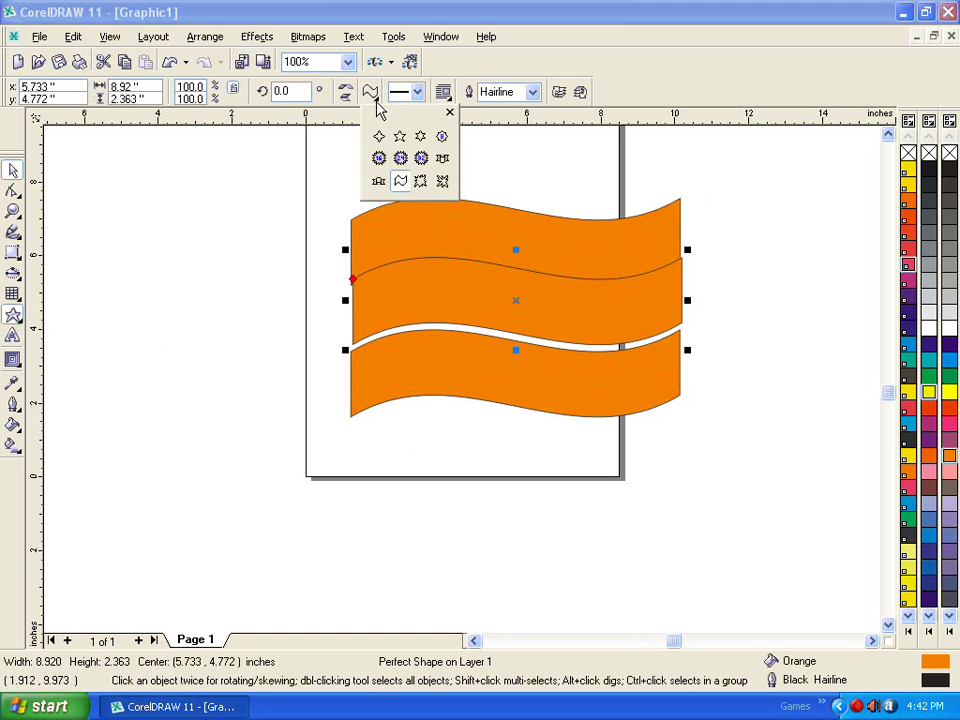
left_click(400, 158)
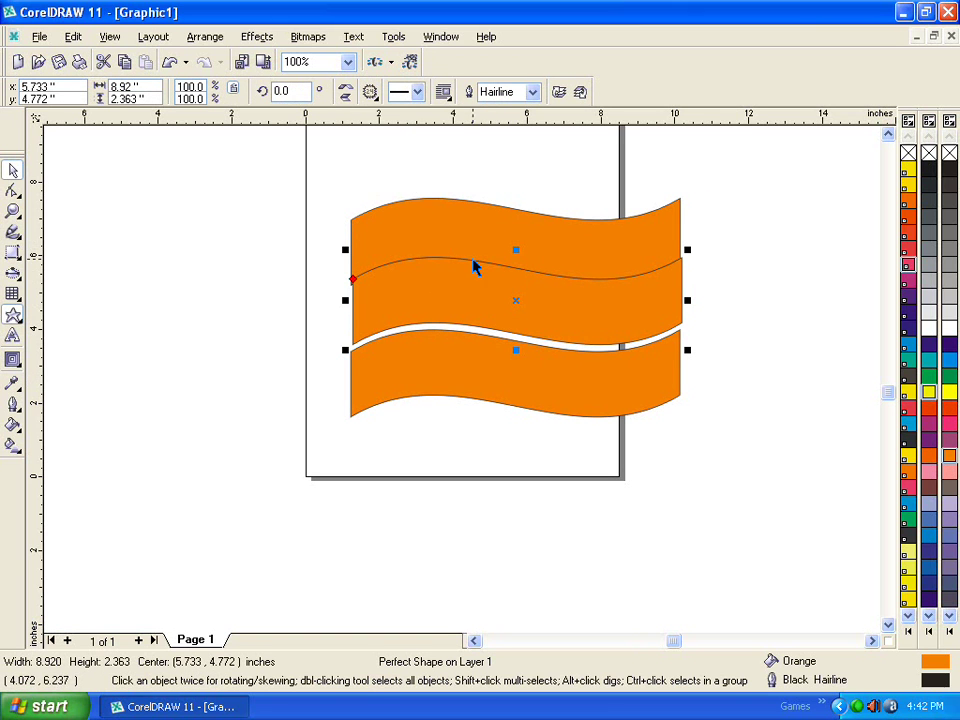
left_click_drag(318, 152, 707, 461)
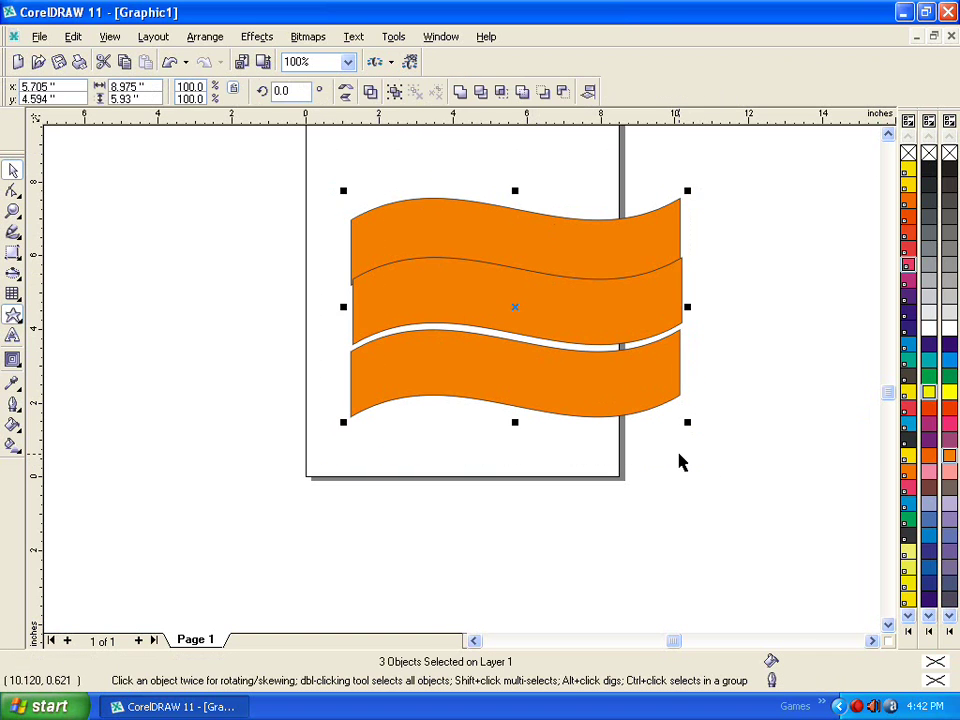
key("Delete")
left_click(13, 316)
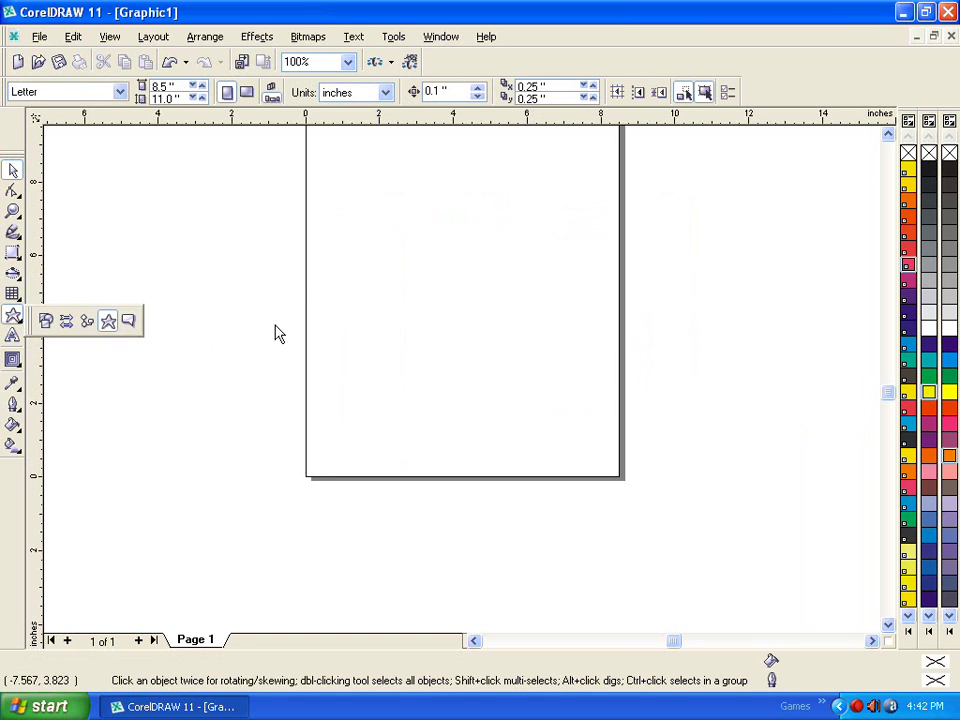
left_click(12, 138)
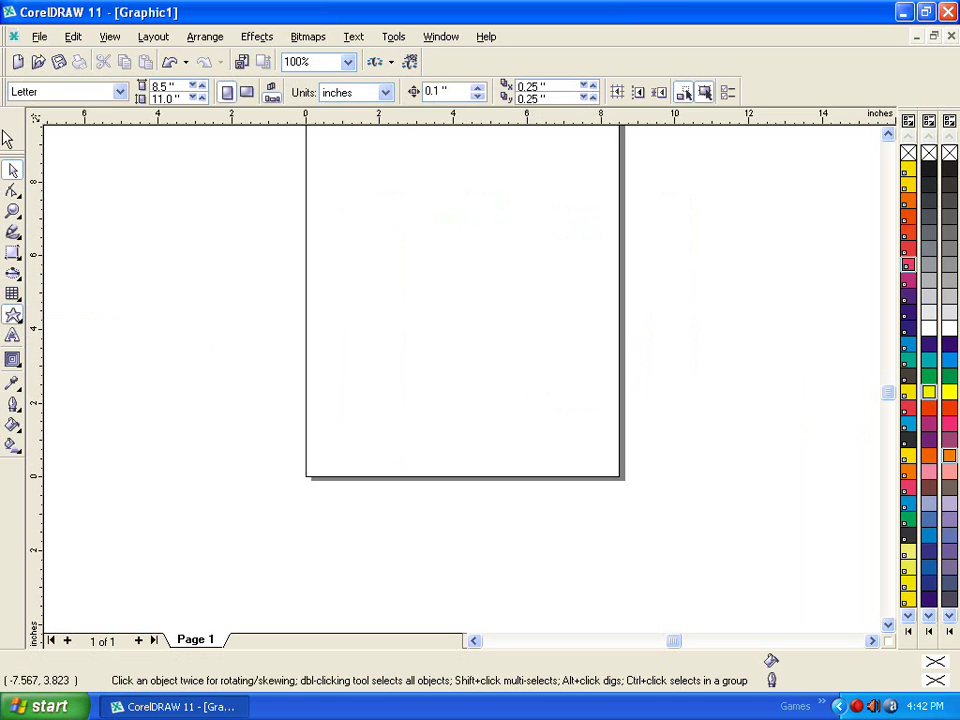
Start importing an image, preview pictures in the 3D folder and switch to the jothika folder.
left_click(39, 37)
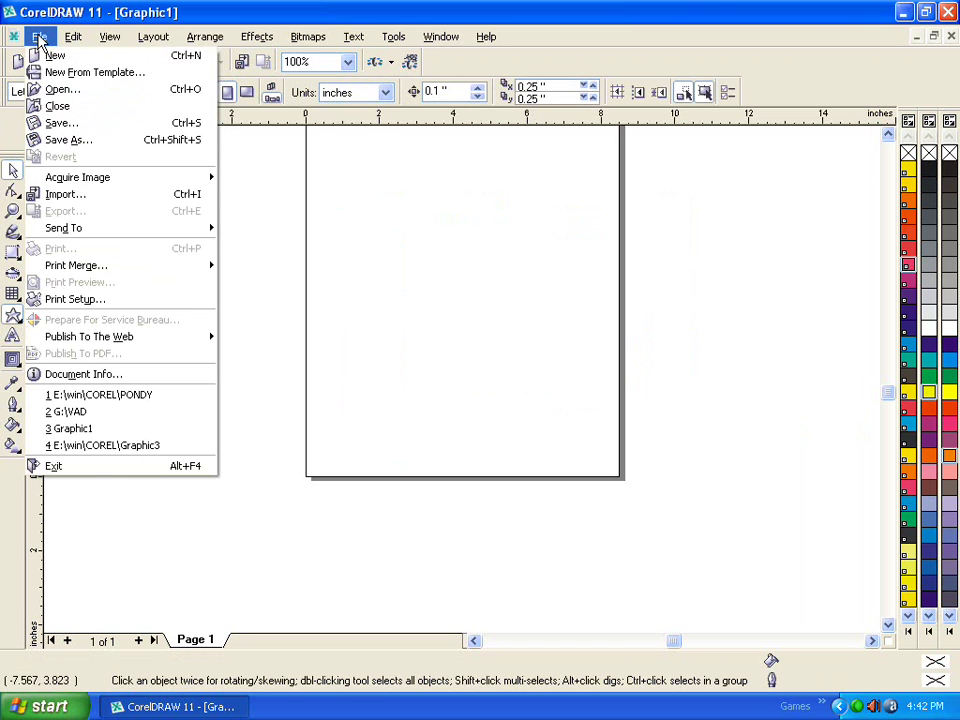
left_click(136, 194)
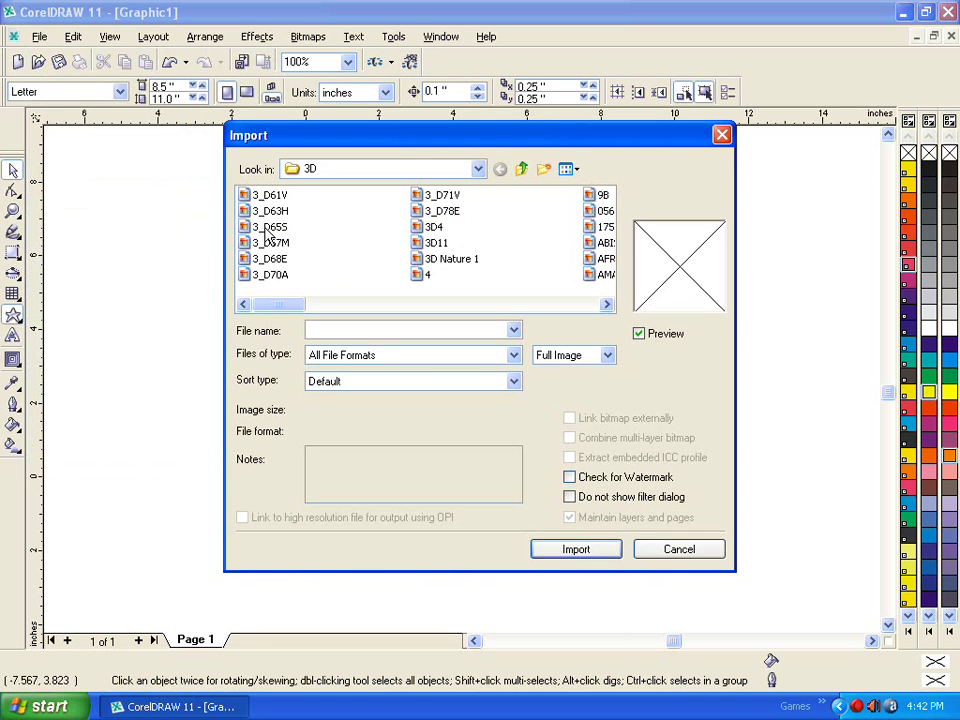
left_click(272, 211)
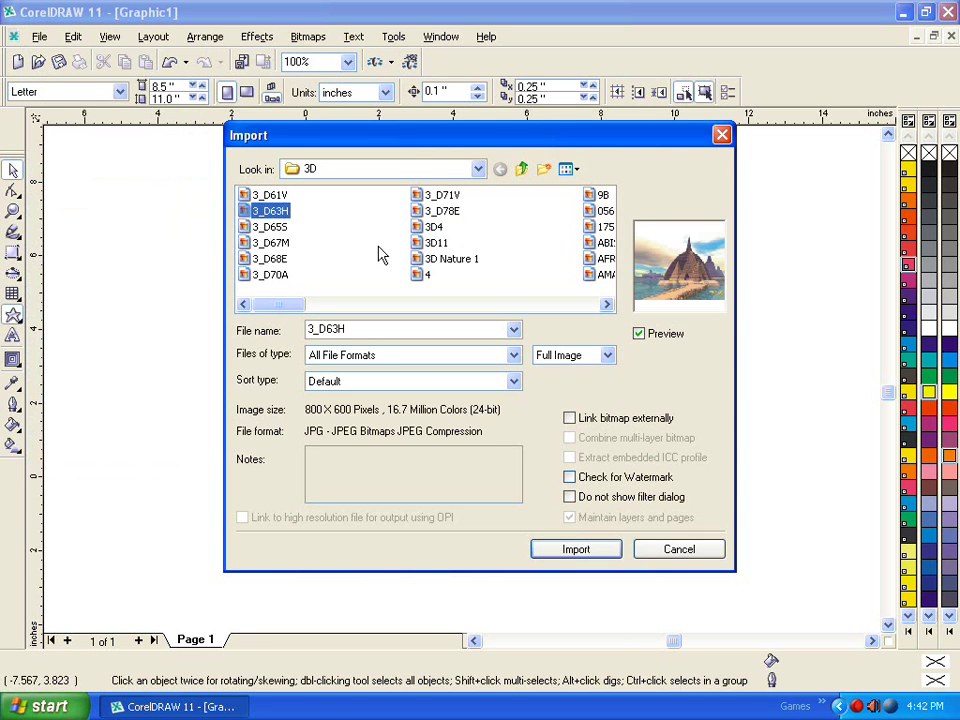
left_click(433, 228)
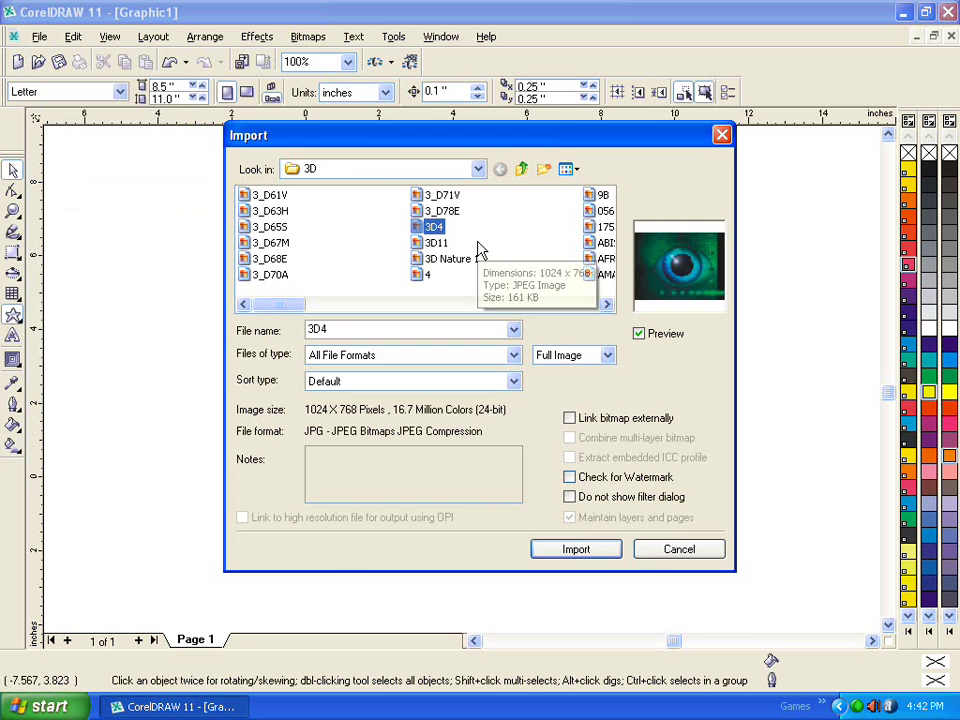
key("BackSpace")
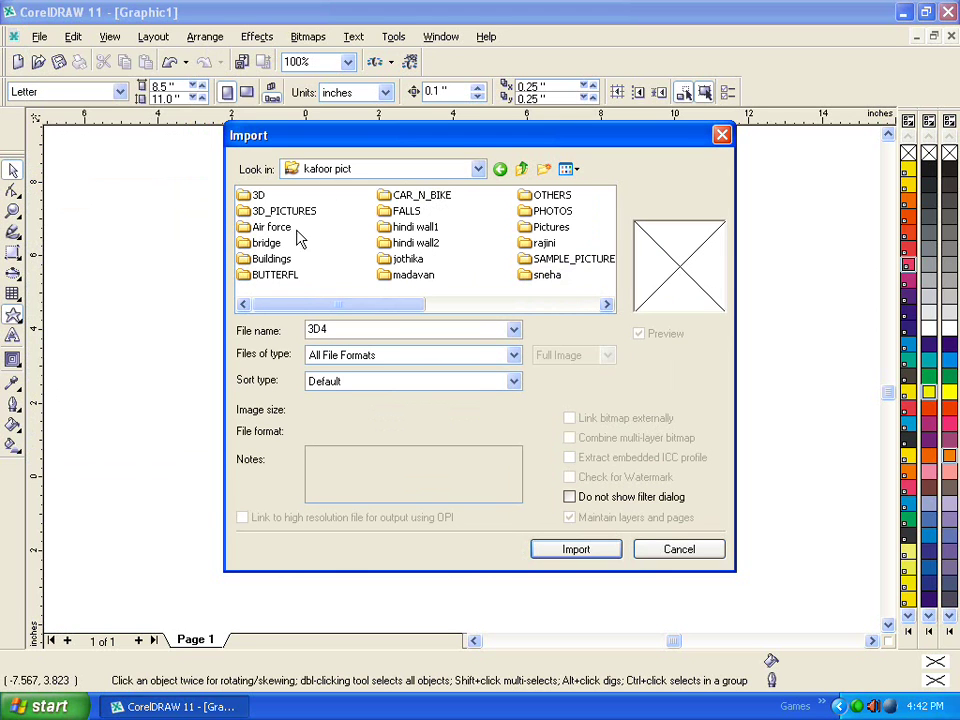
left_click(266, 244)
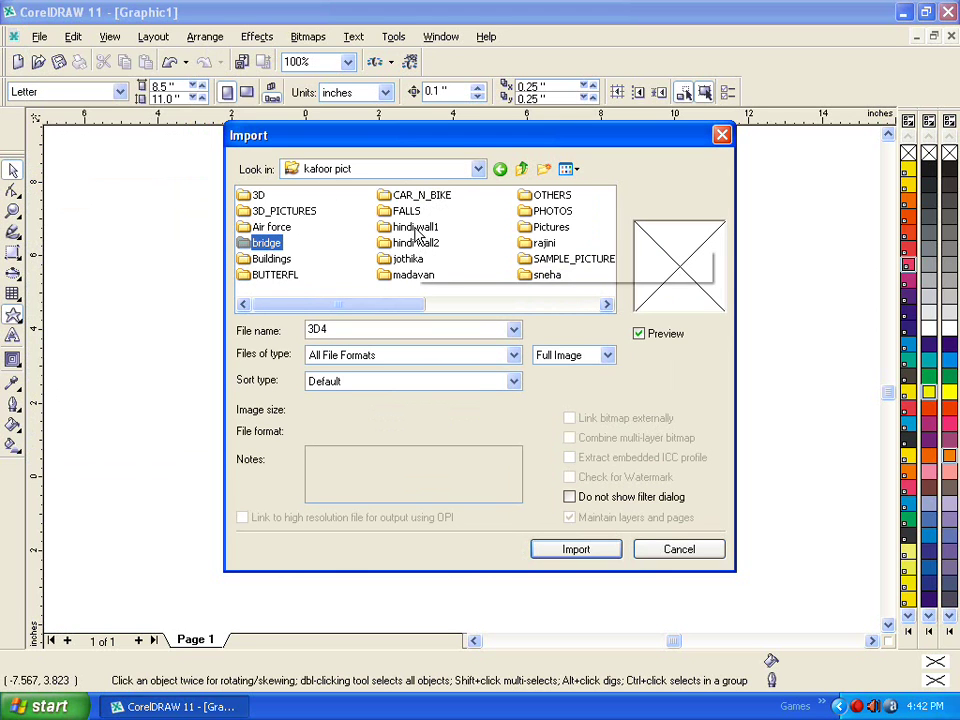
double_click(410, 260)
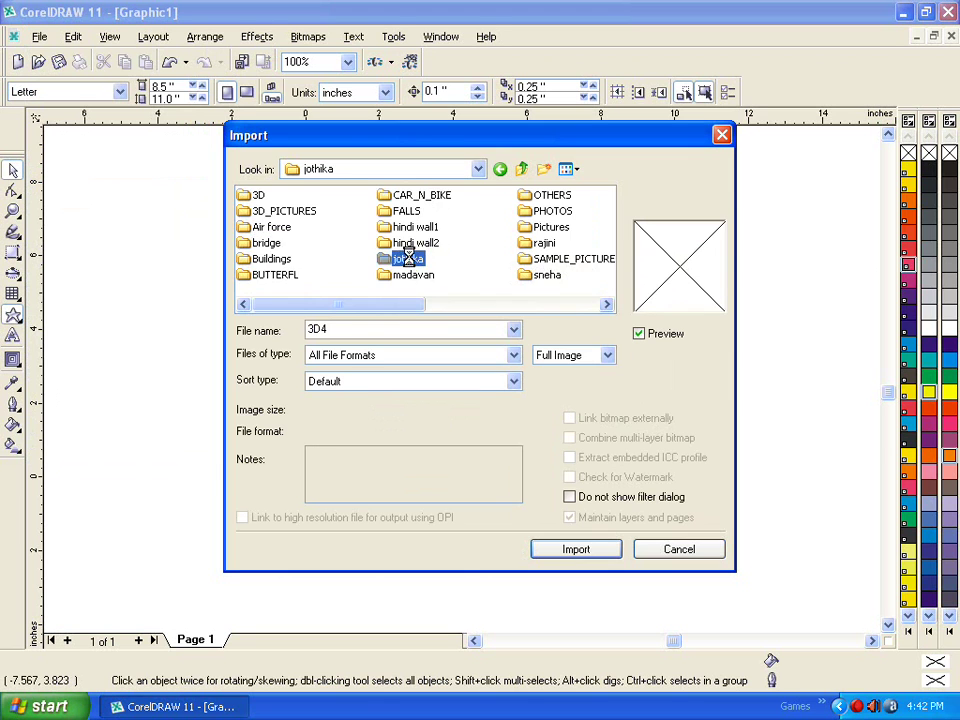
Preview several pictures in the folder, import the JPEG file Jo 05 and place it large on the page.
left_click(447, 198)
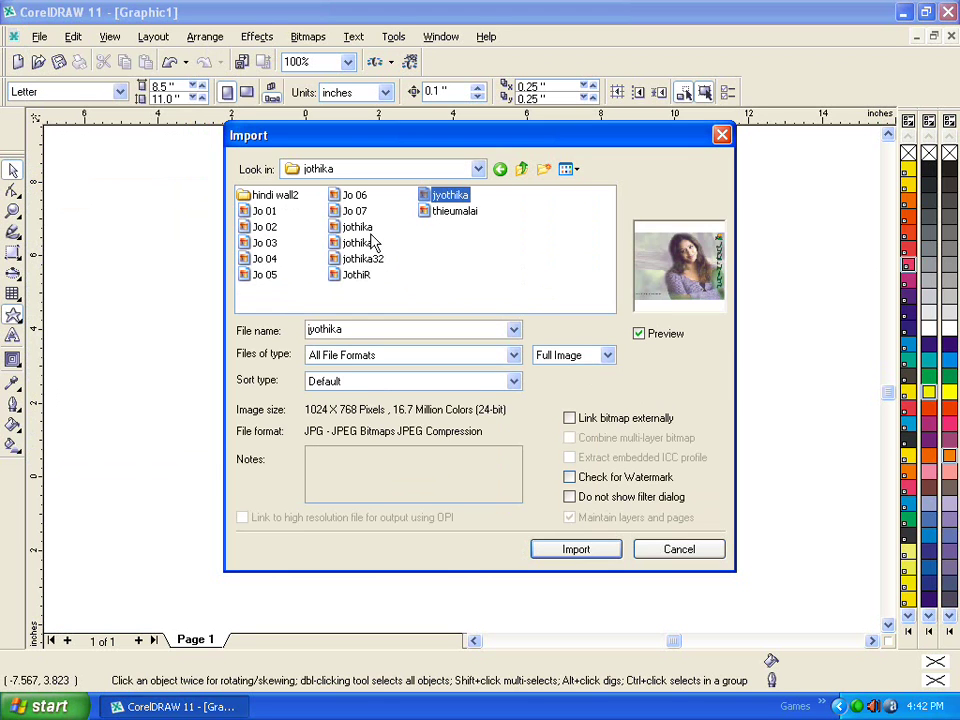
left_click(358, 227)
left_click(262, 227)
left_click(262, 258)
left_click(262, 275)
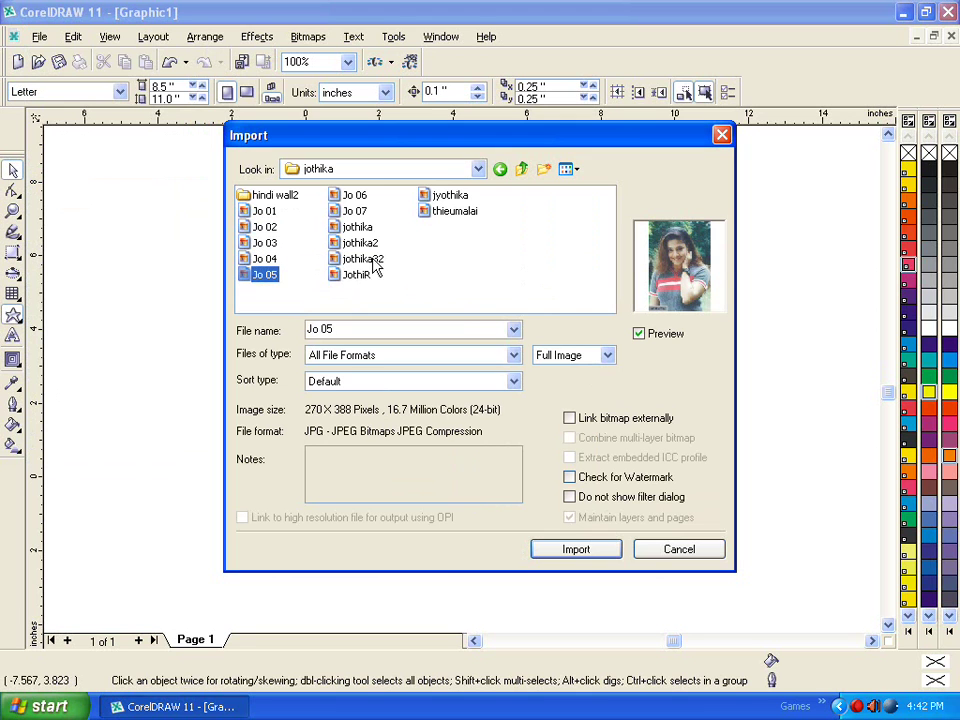
left_click(574, 549)
left_click_drag(336, 171, 589, 489)
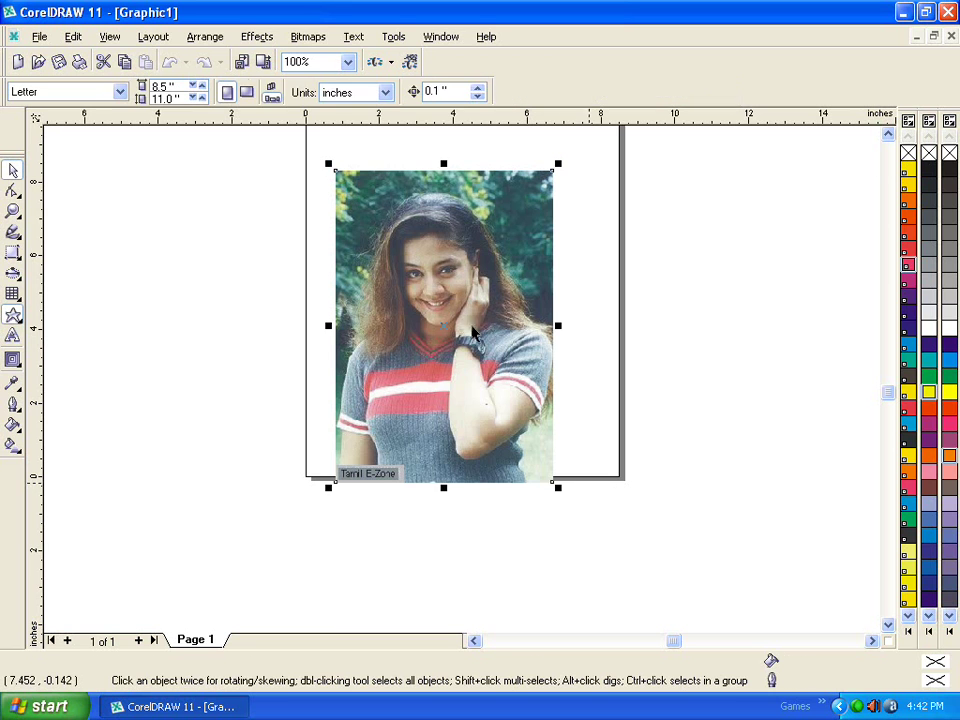
Move the imported photo against the page's left edge, clear of the bottom edge, and deselect it.
left_click(888, 133)
left_click_drag(369, 400, 372, 335)
left_click(201, 193)
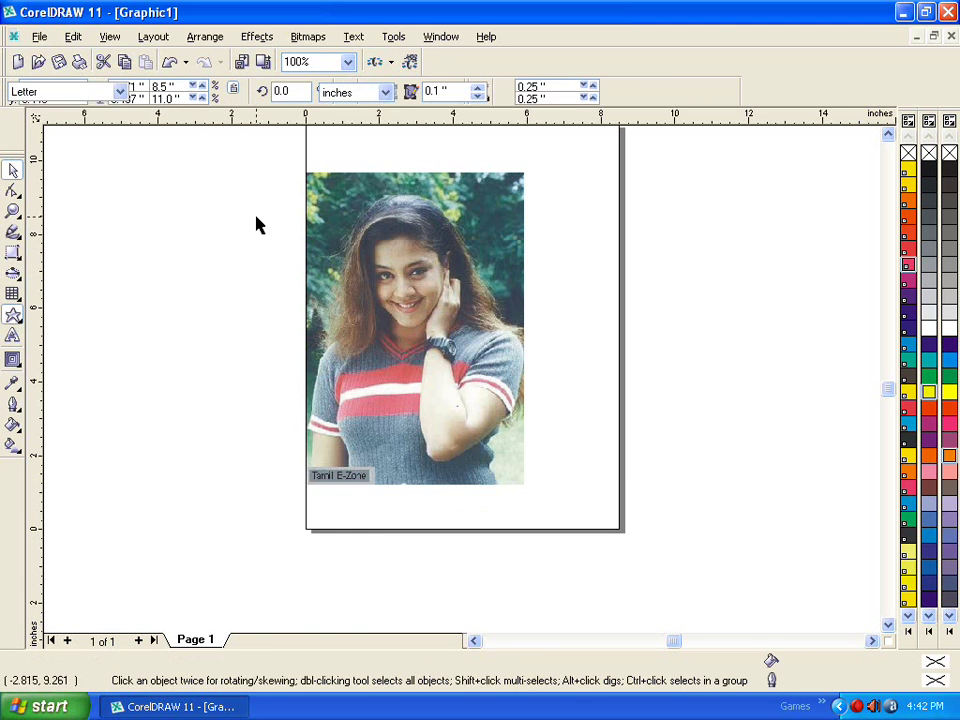
Draw a cloud thought callout about 7.70 by 3.49 inches from the head in the photo toward the page's upper right corner.
left_click(12, 315)
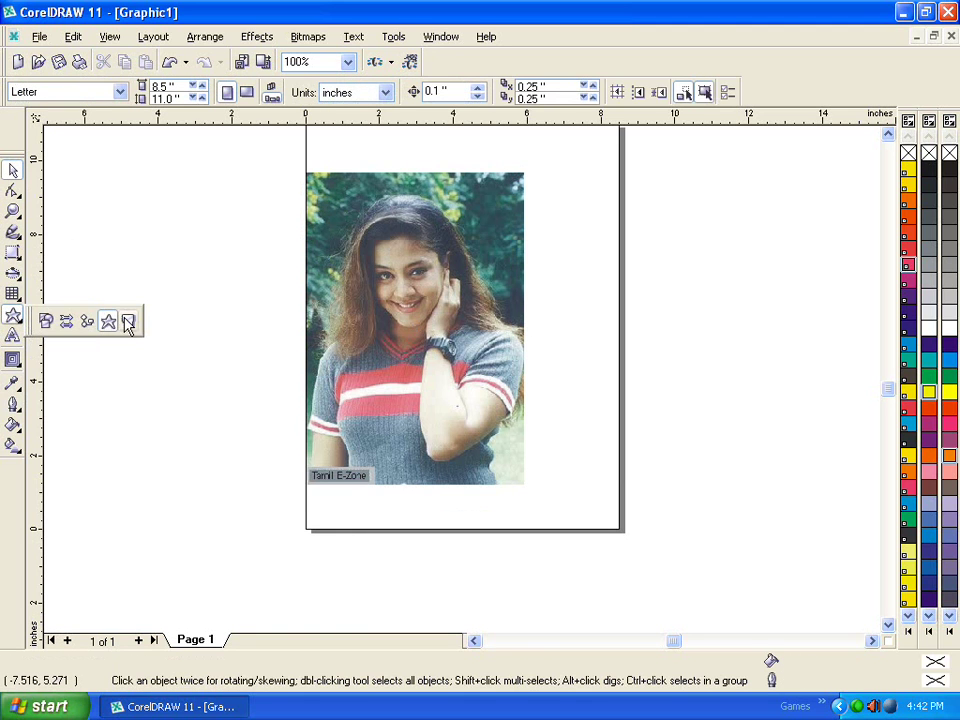
left_click(128, 322)
left_click(375, 97)
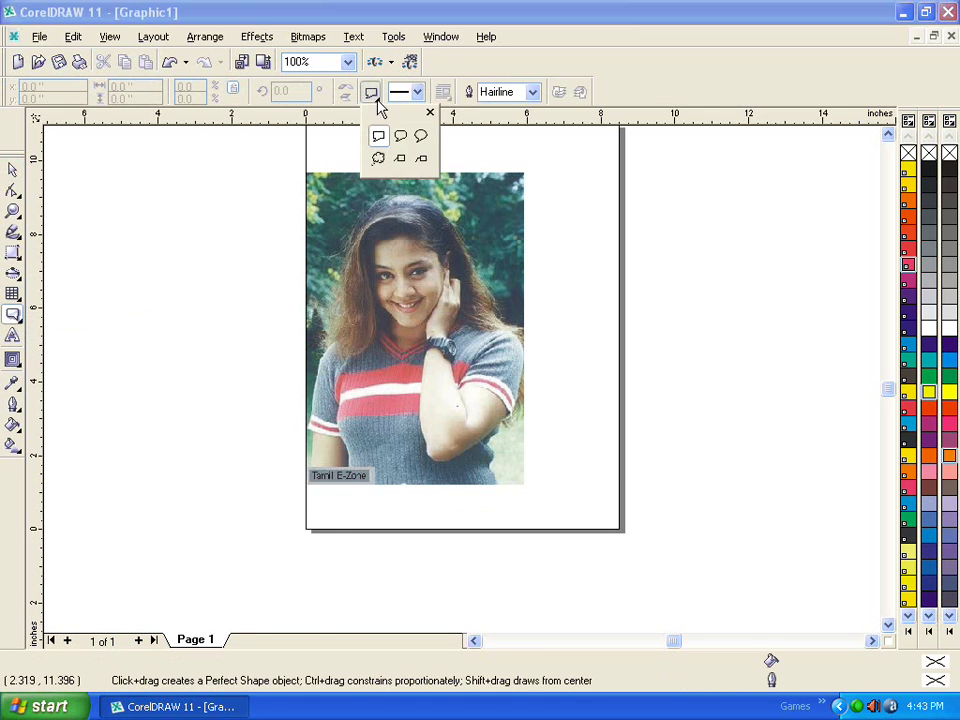
left_click(379, 158)
left_click_drag(449, 225, 731, 190)
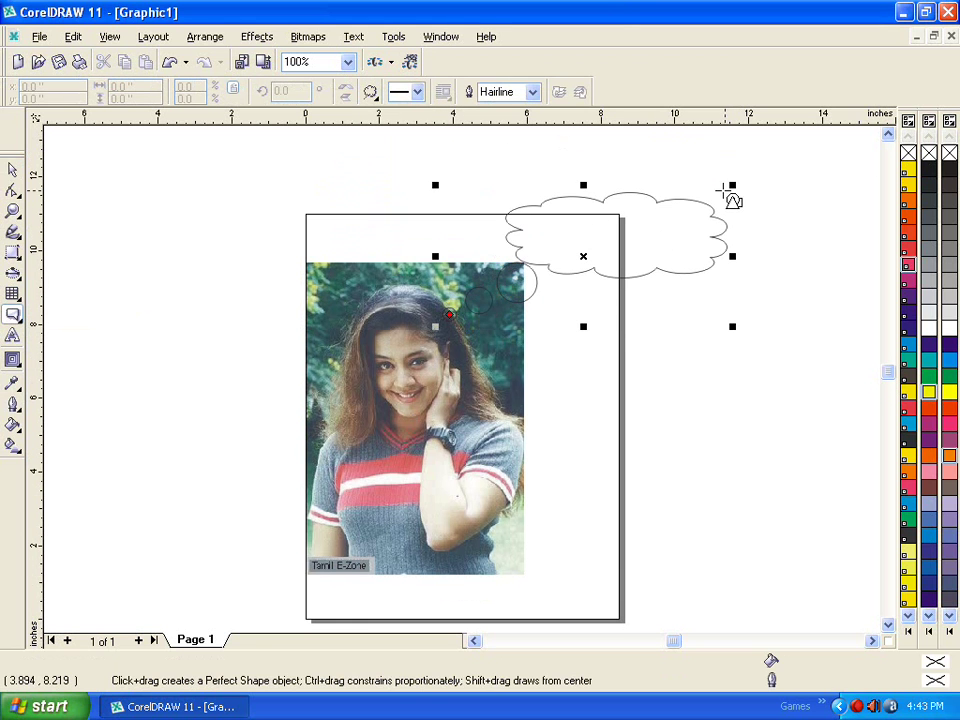
Fill the cloud callout with 20% Black, give it a cyan outline and deselect it.
left_click(12, 170)
left_click(645, 257)
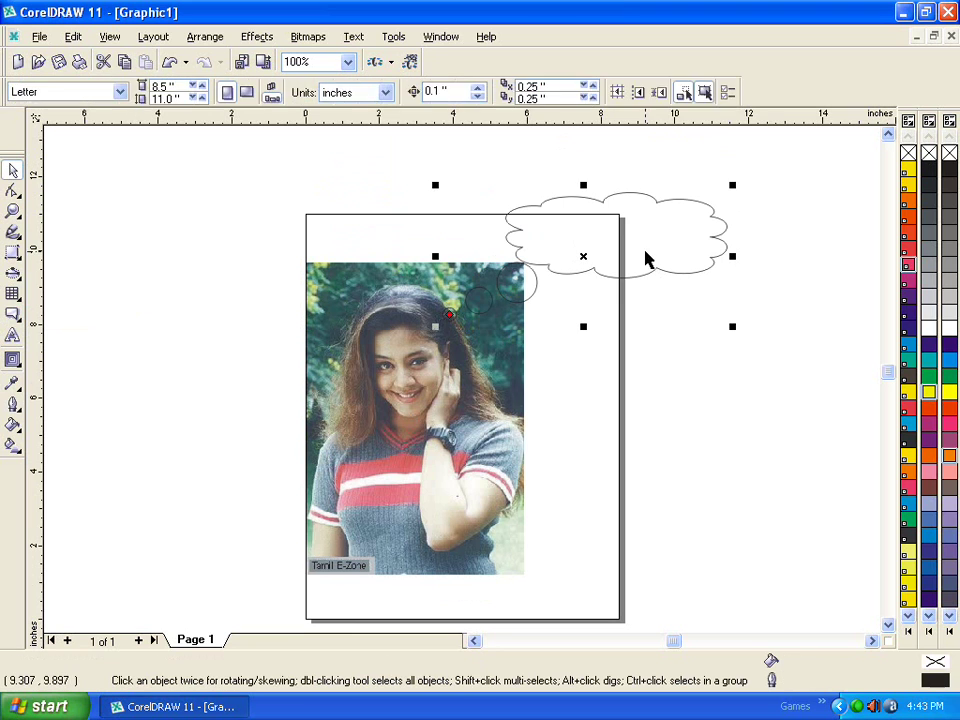
left_click(927, 302)
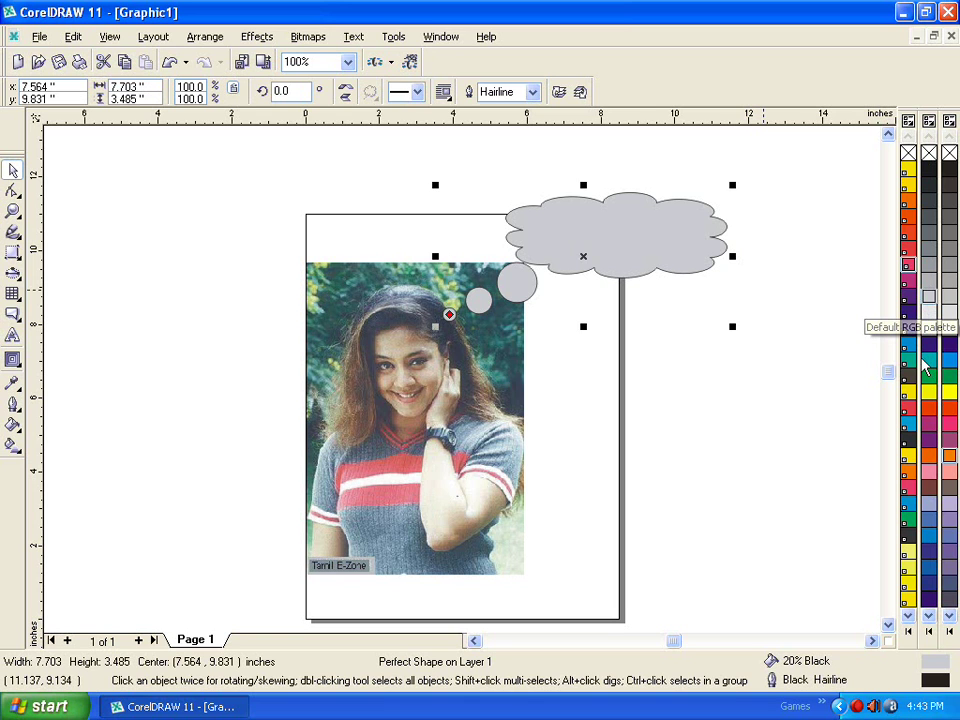
left_click(315, 208)
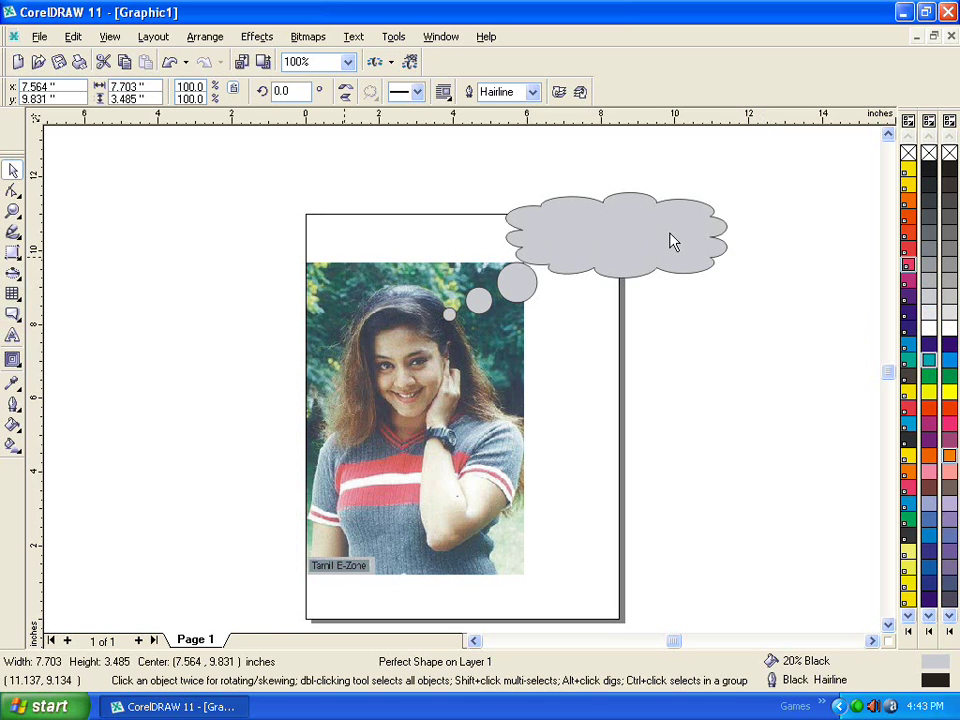
Draw a round speech callout about 9.07 by 7.26 inches below the cloud, with its tail pointing at the mouth in the photo.
key("F8")
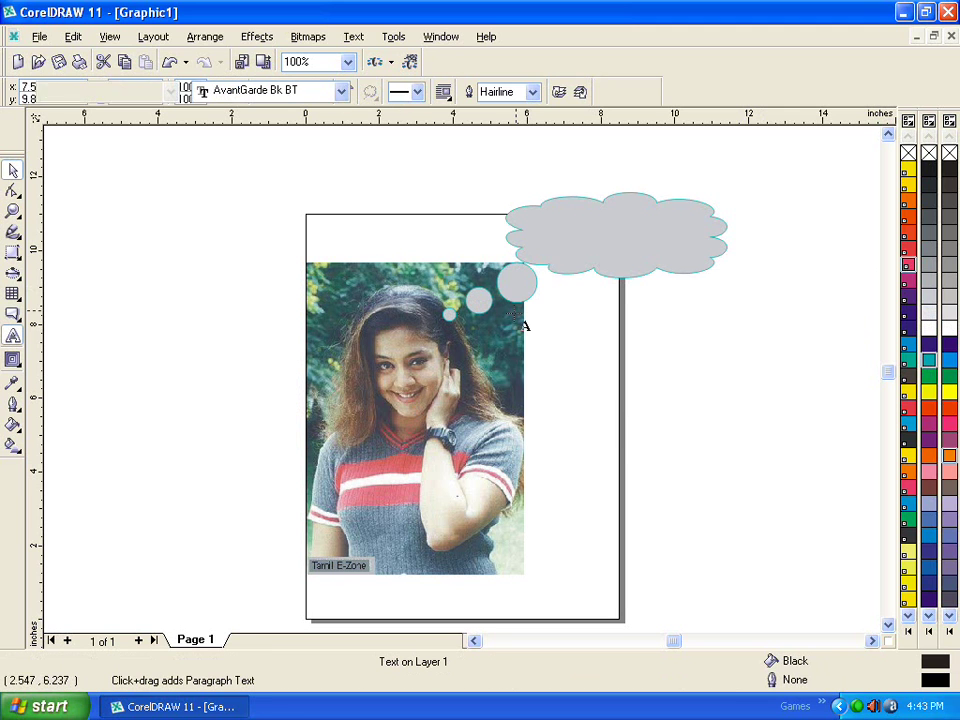
left_click(15, 316)
left_click(20, 321)
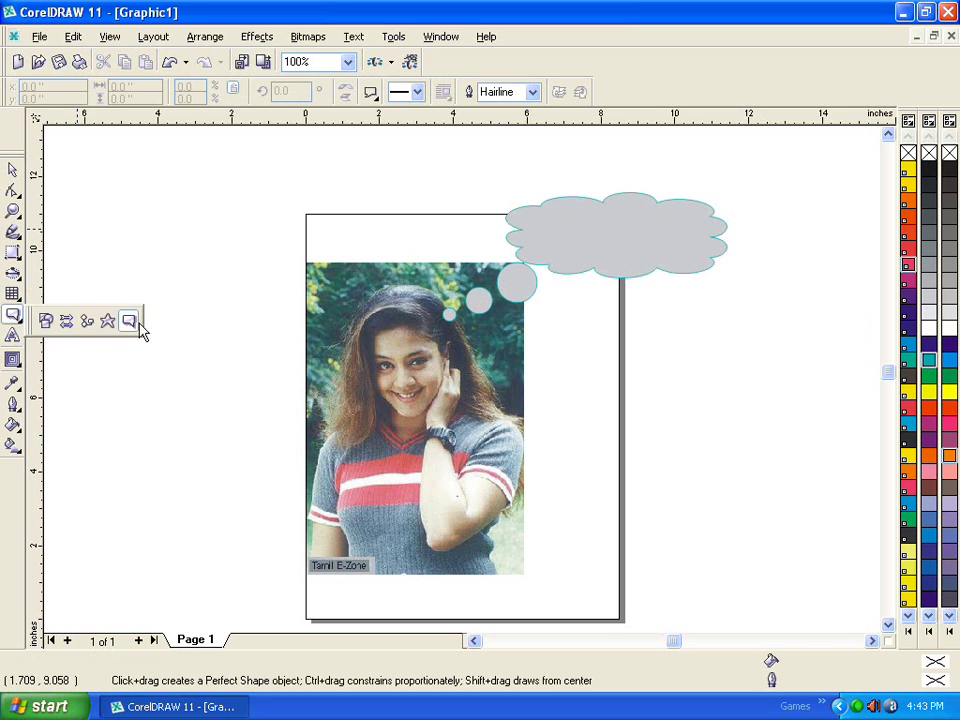
left_click(132, 320)
left_click(374, 96)
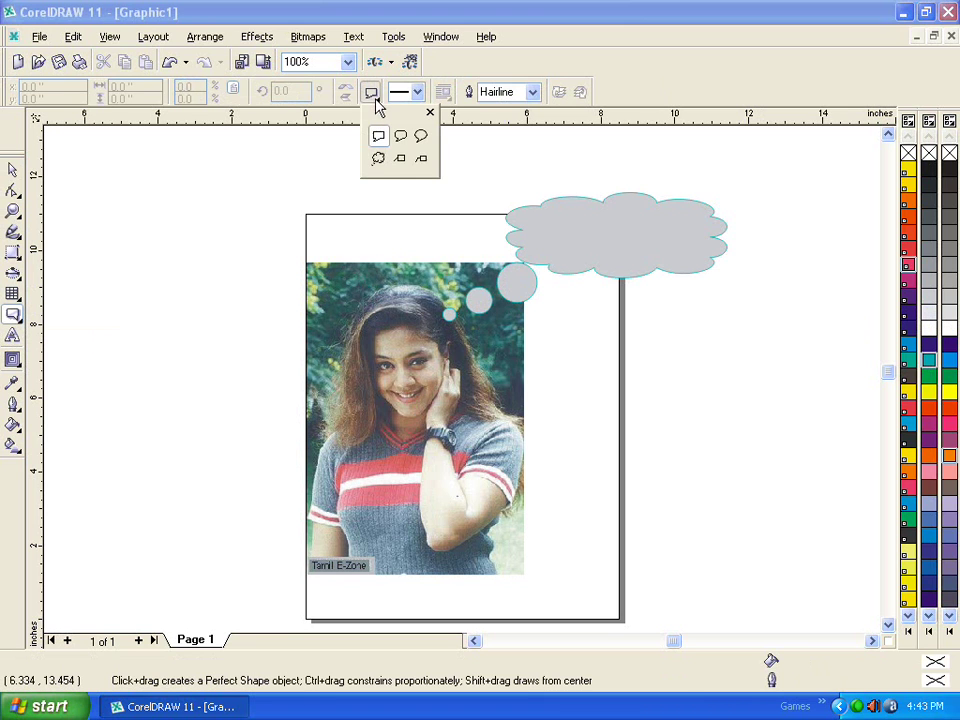
left_click(378, 160)
left_click(370, 92)
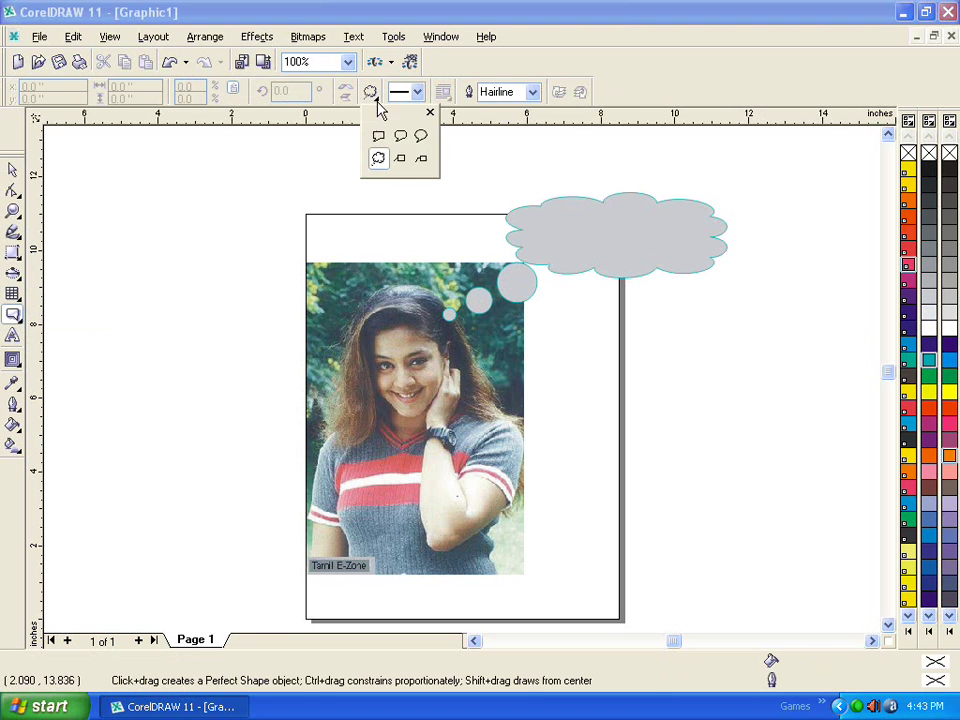
left_click(420, 135)
left_click_drag(462, 323, 756, 455)
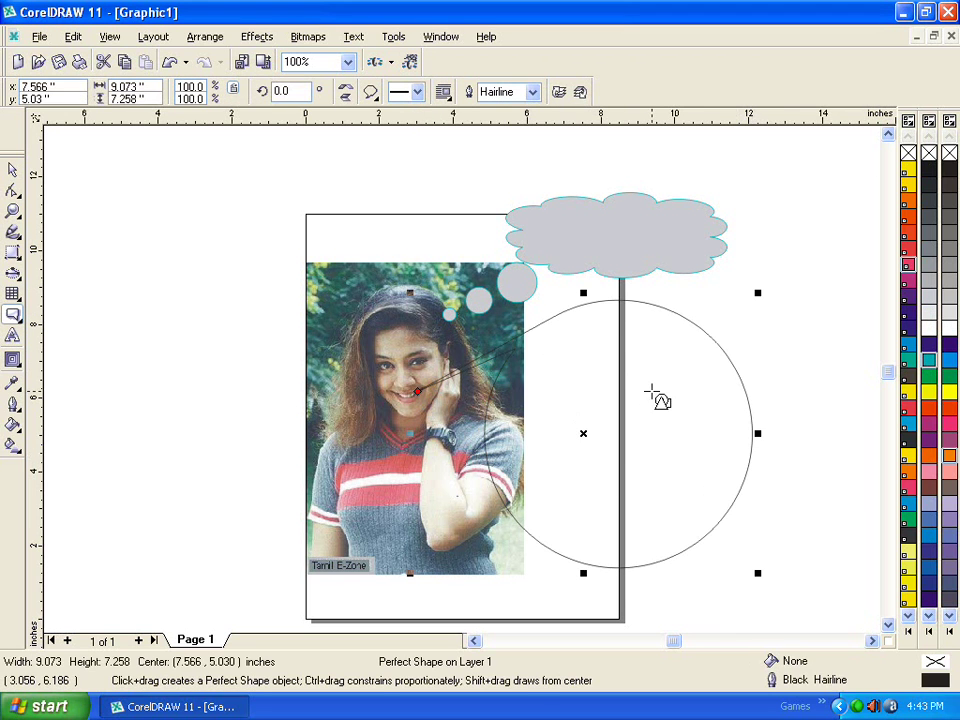
Squash the round speech callout to about 3.85 inches tall and undo back to before it was drawn.
left_click_drag(583, 573, 605, 450)
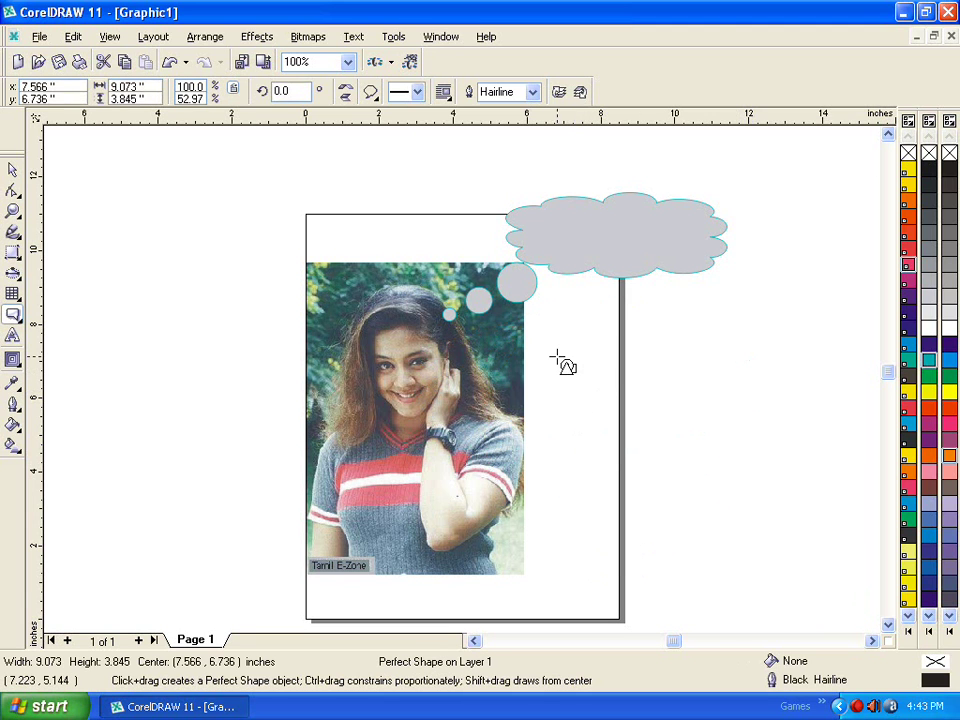
left_click(549, 352)
key("ctrl+z")
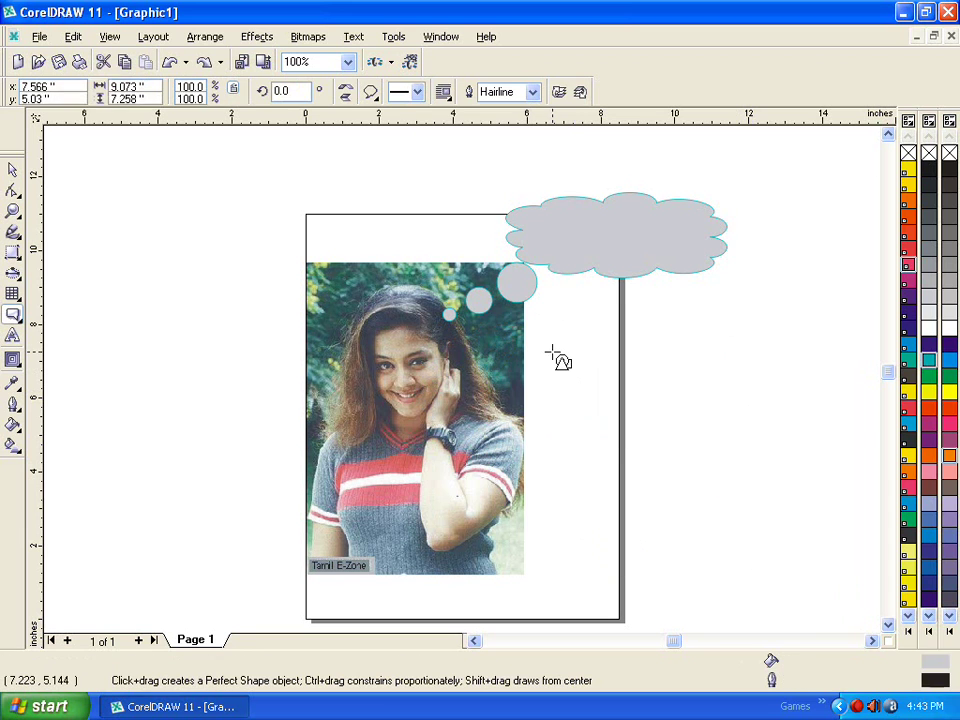
key("ctrl+z")
Clear the page by deleting the imported photo and the cloud callout.
left_click(12, 170)
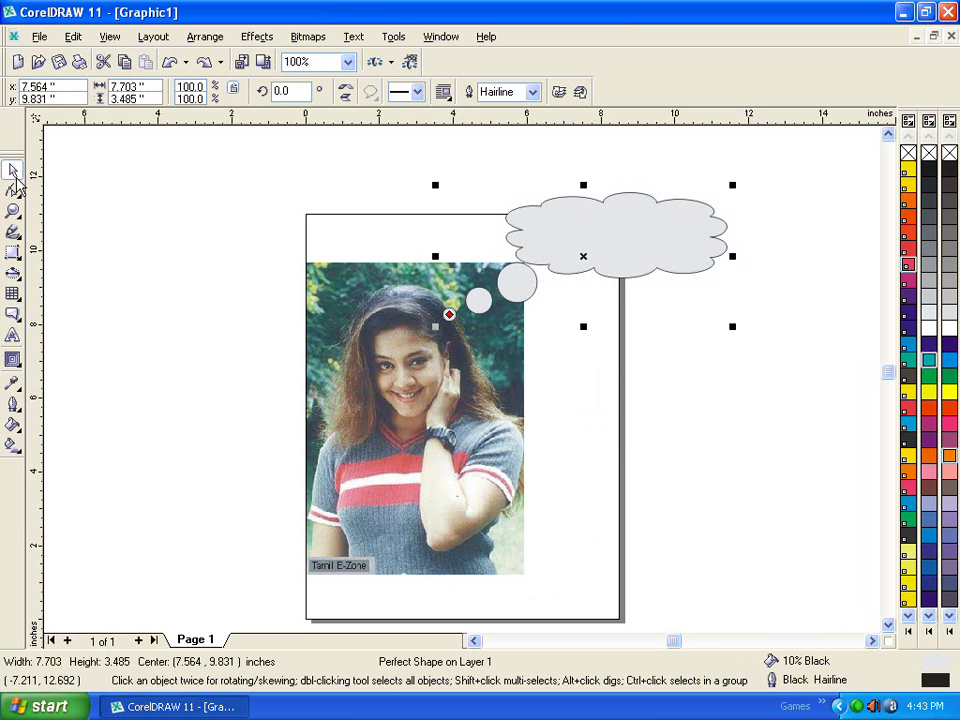
left_click(350, 402)
key("Delete")
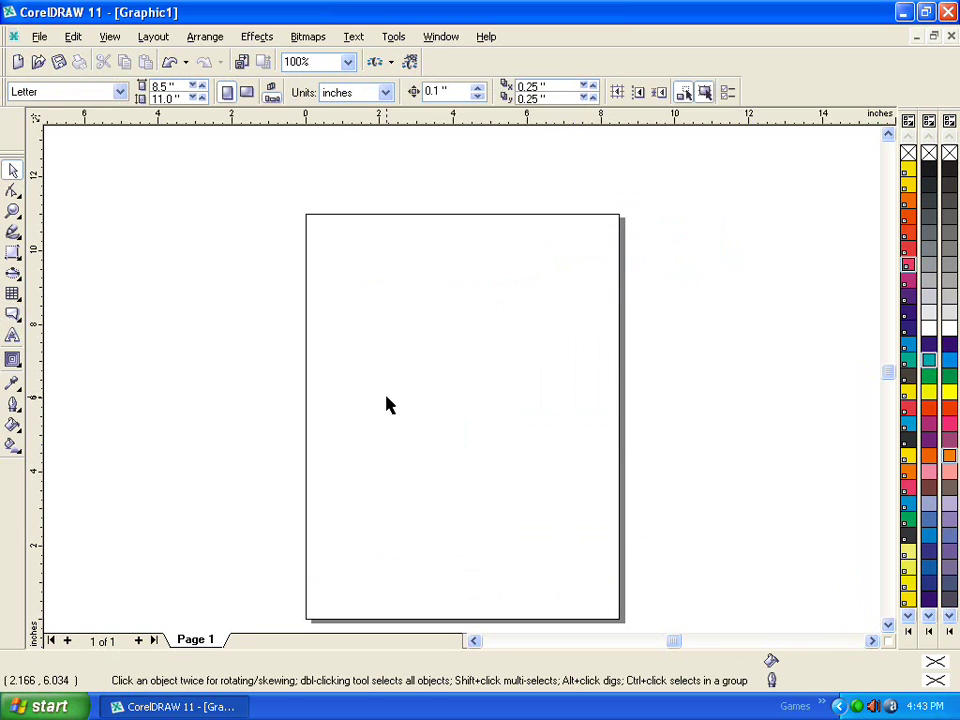
left_click(20, 325)
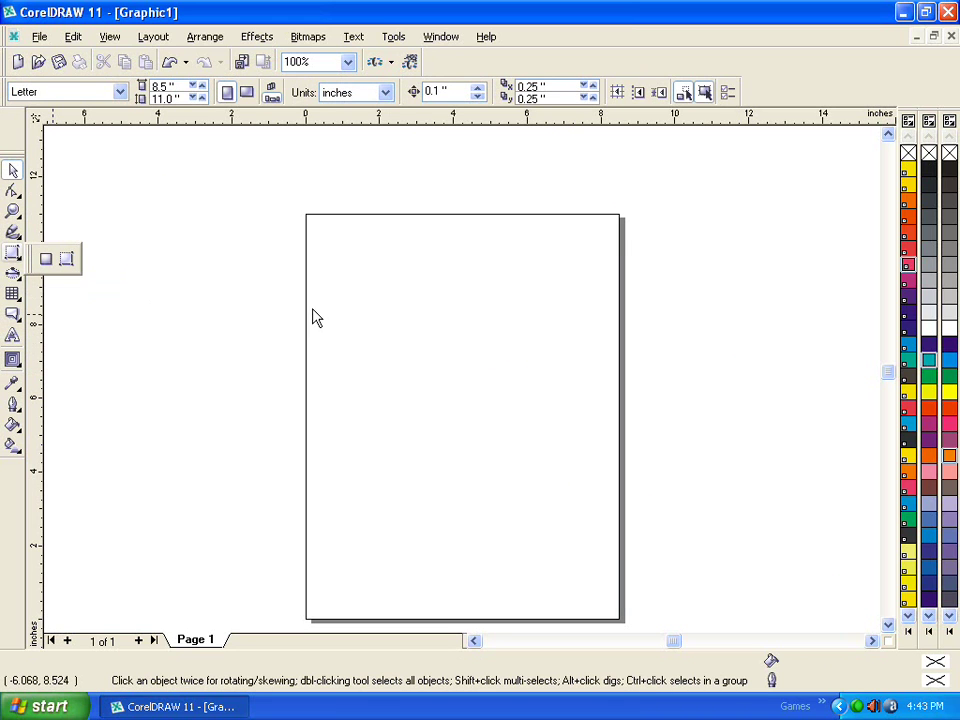
mouse_move(28, 370)
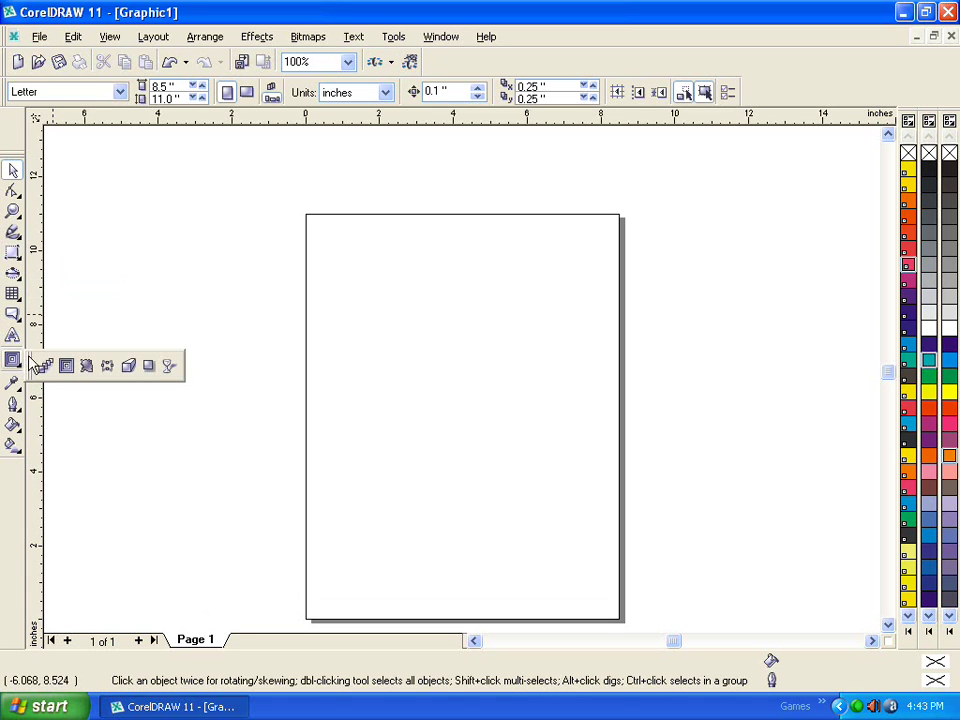
mouse_move(12, 300)
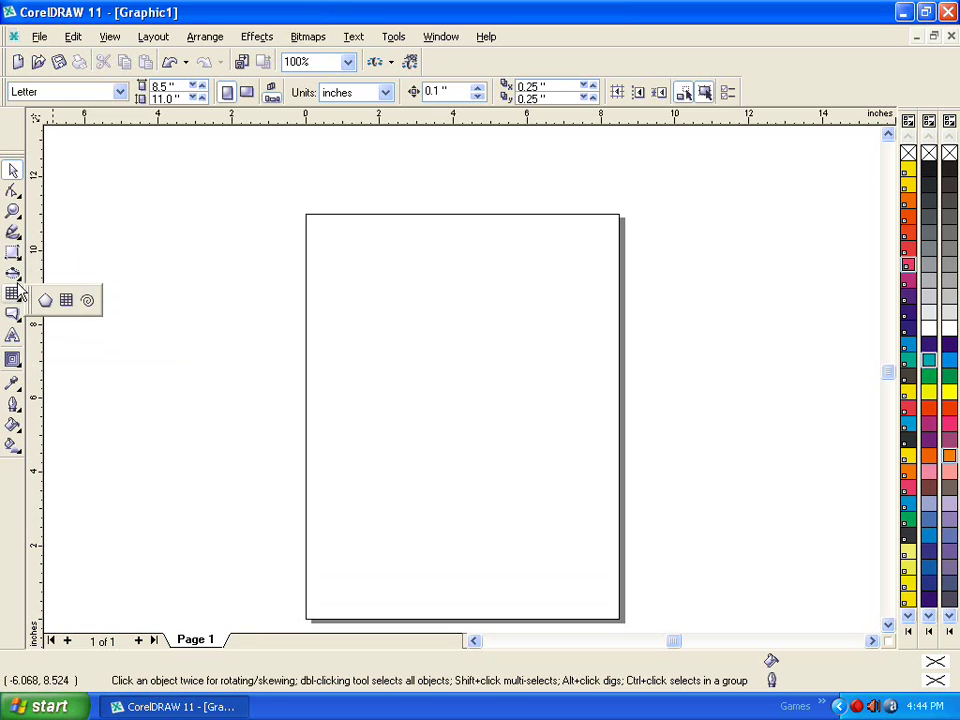
Draw a rectangle about 4.37 by 3.02 inches over the page's upper left corner, with cyan fill and green outline.
mouse_move(12, 254)
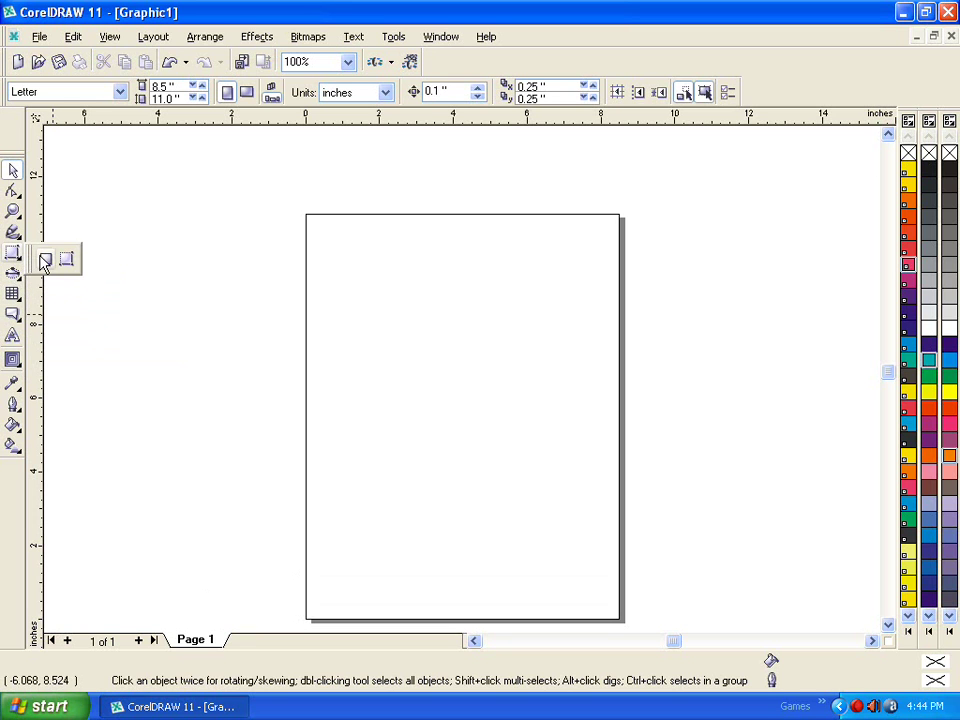
left_click(44, 261)
left_click_drag(207, 209, 369, 321)
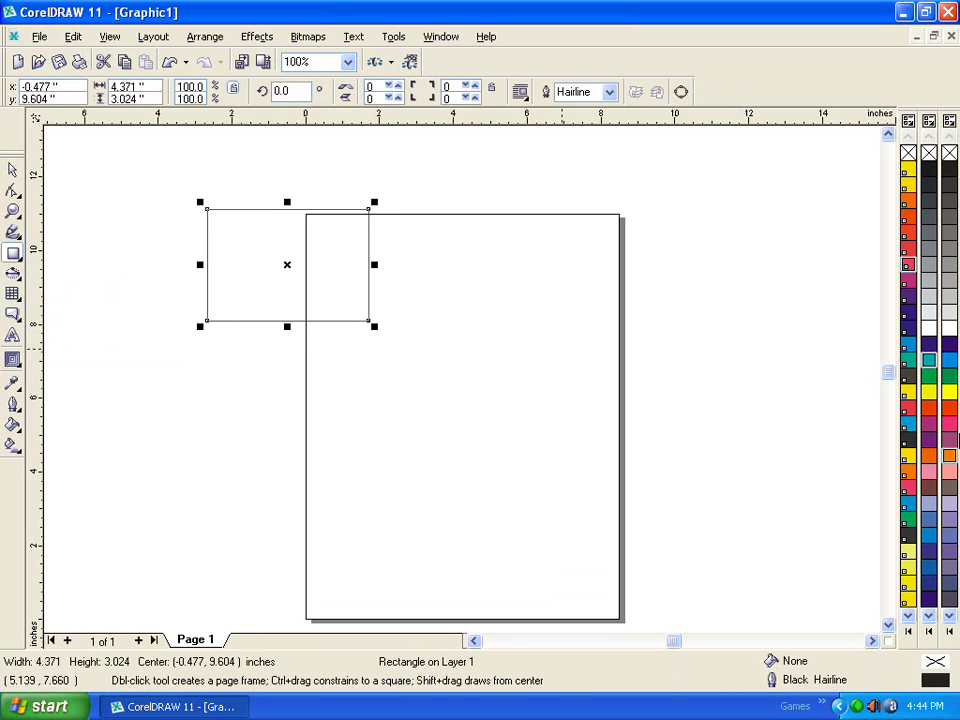
left_click(948, 363)
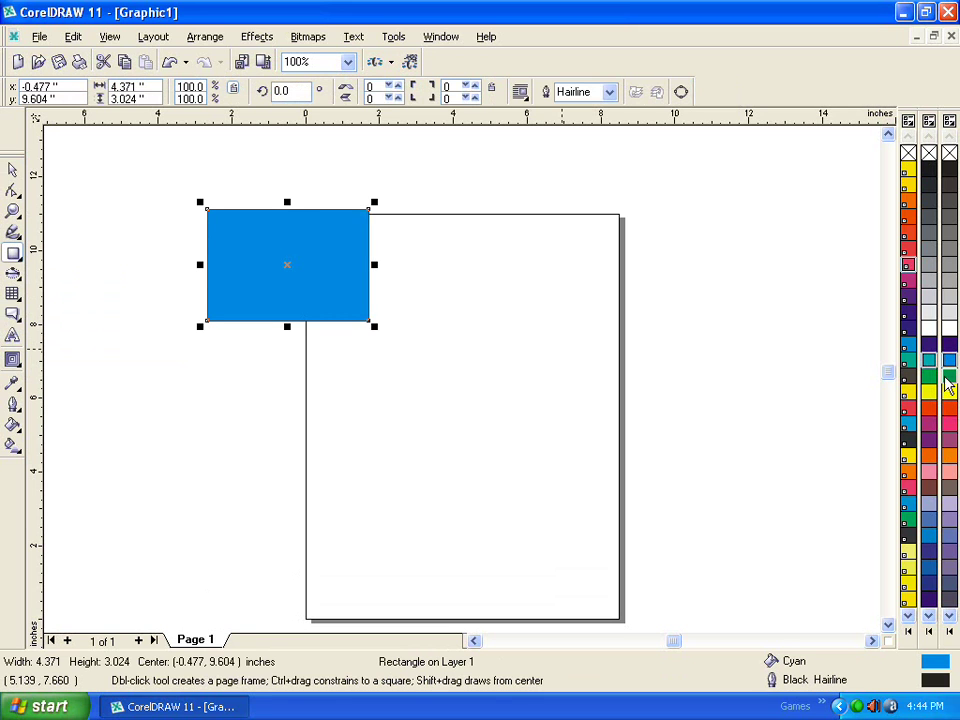
right_click(948, 376)
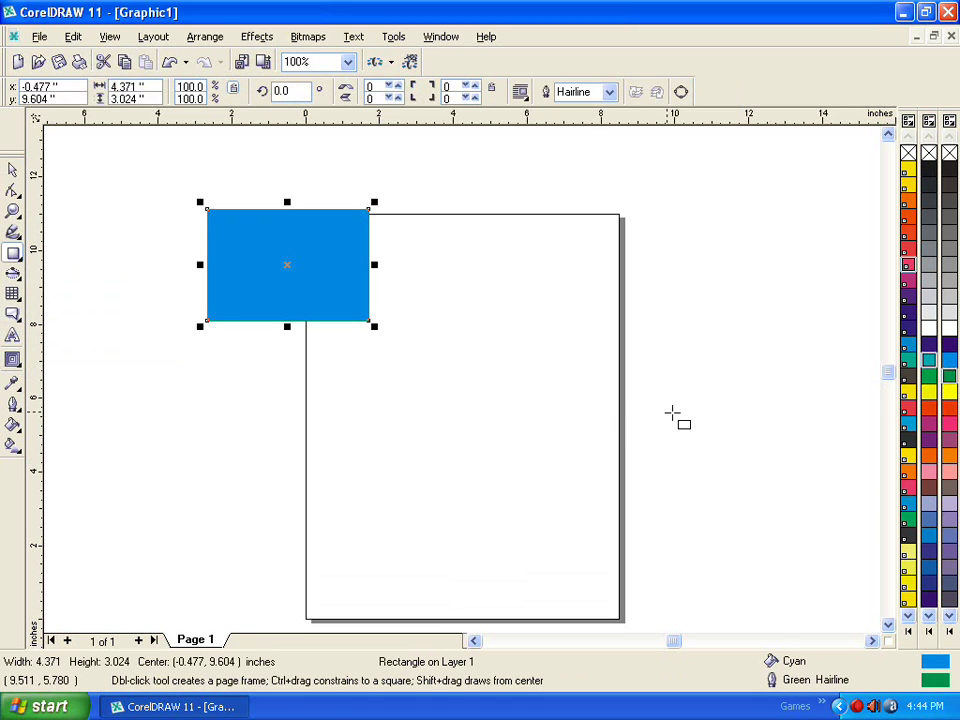
Draw an orange-filled rectangle about 3.71 by 2.92 inches just beyond the page's lower right edge and deselect it.
left_click_drag(615, 399, 757, 509)
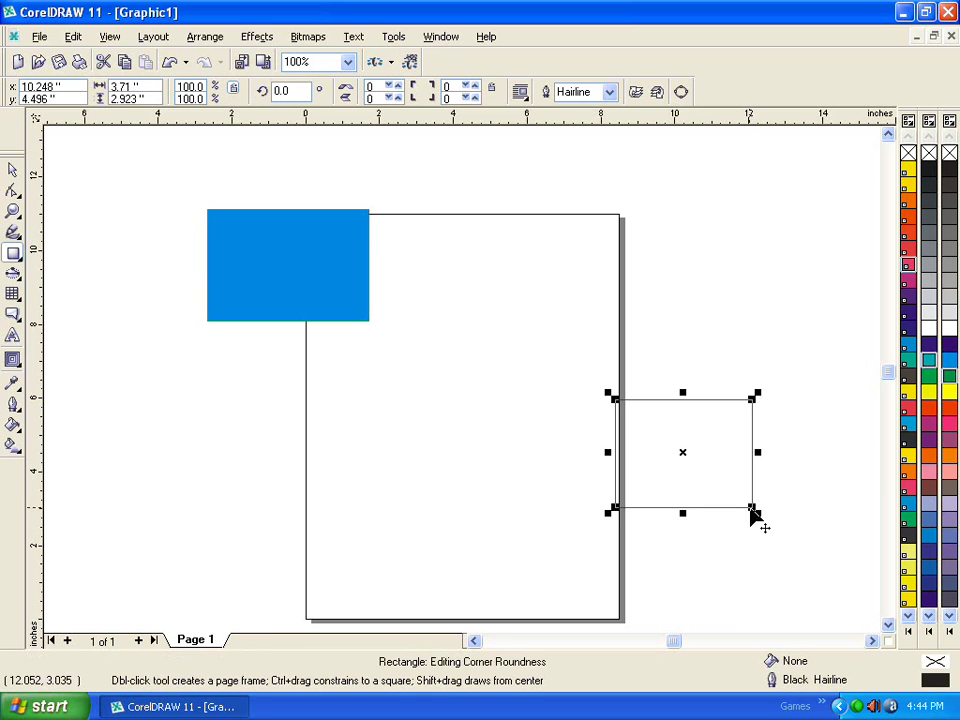
left_click(929, 458)
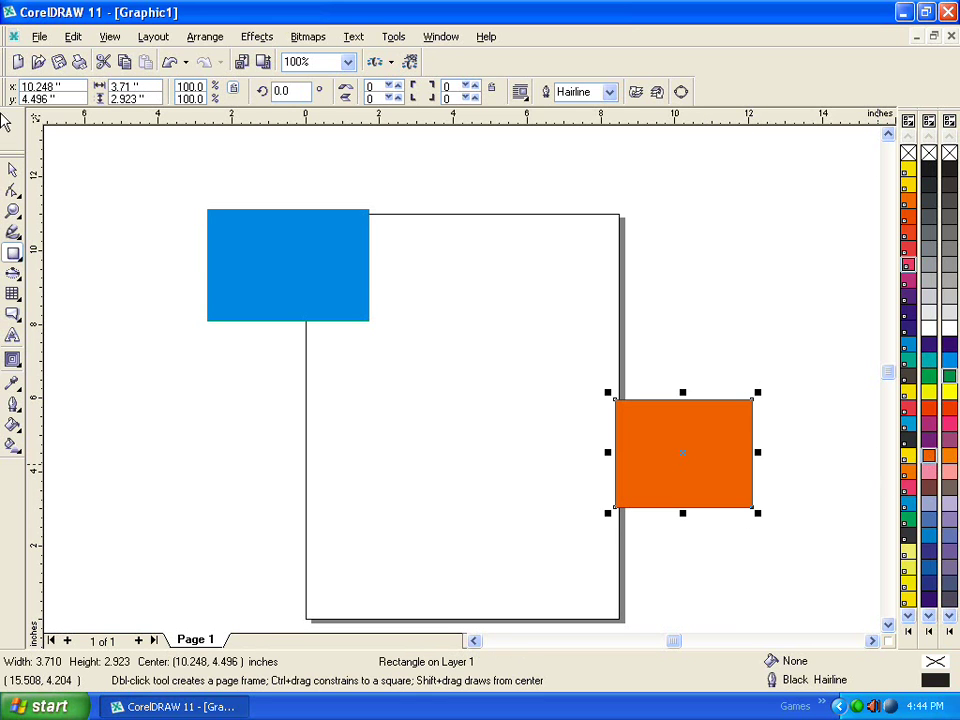
left_click(13, 172)
left_click(490, 275)
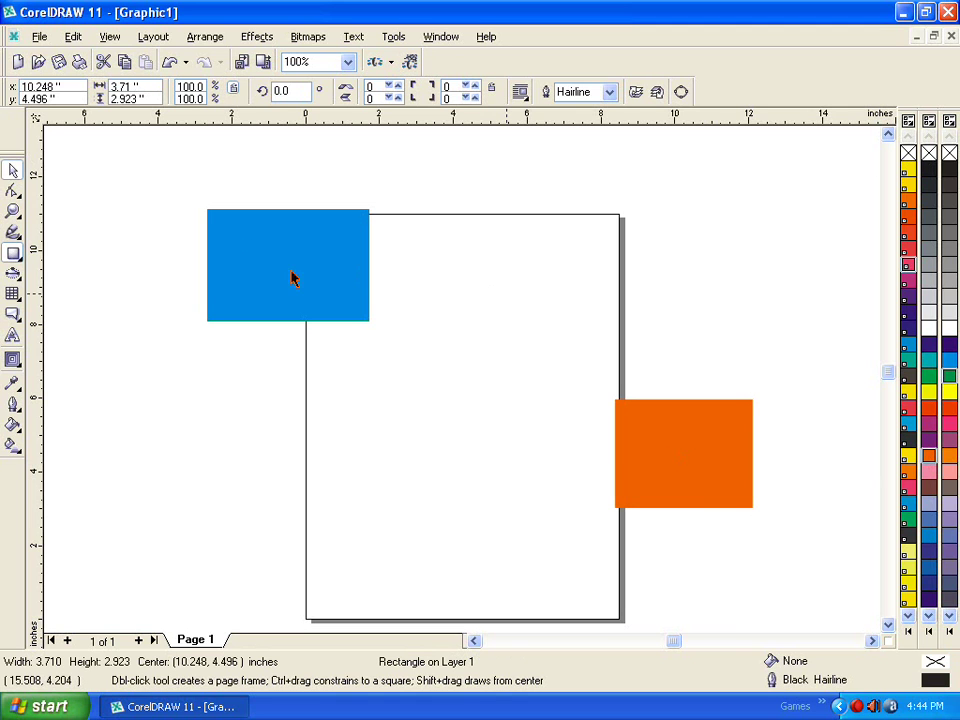
Blend the cyan rectangle into the orange rectangle with the Interactive Blend Tool.
key("space")
left_click(240, 290)
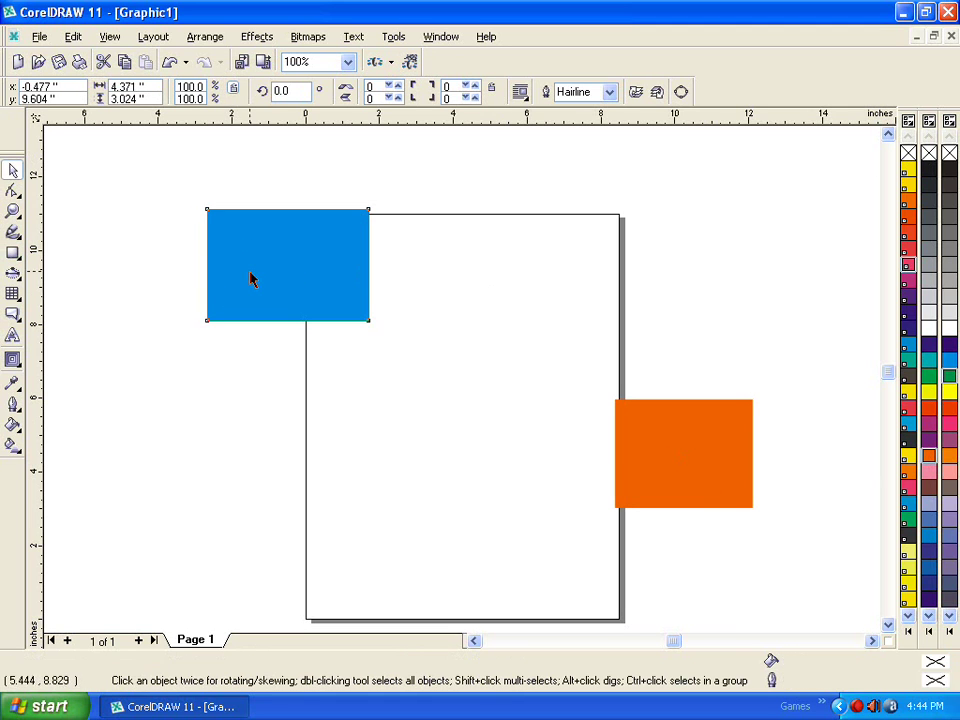
left_click(18, 367)
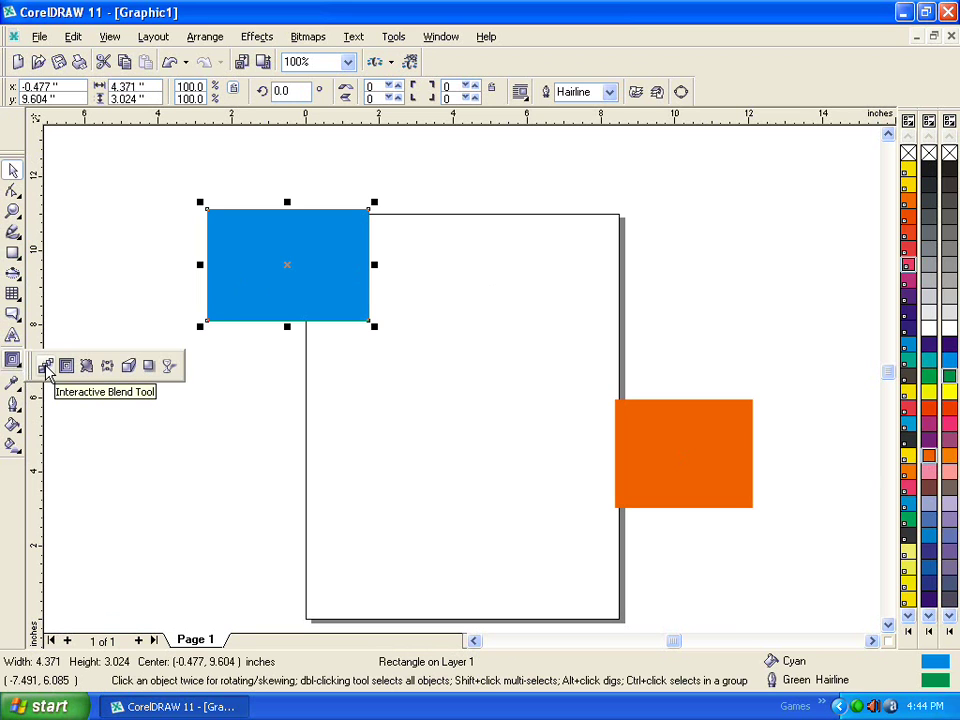
left_click(47, 370)
left_click_drag(264, 268, 641, 476)
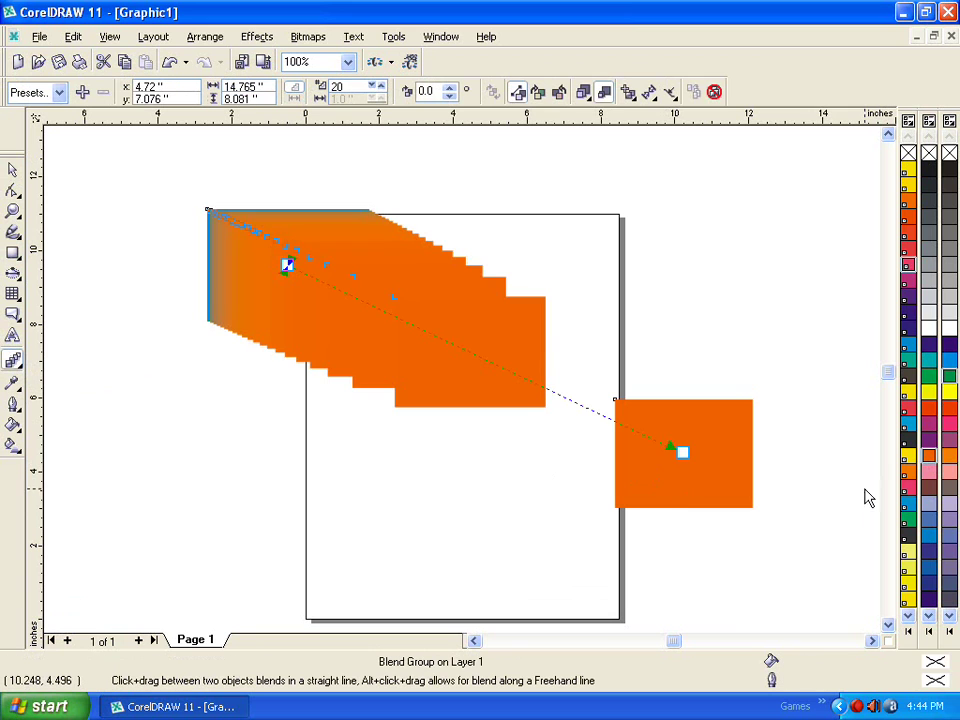
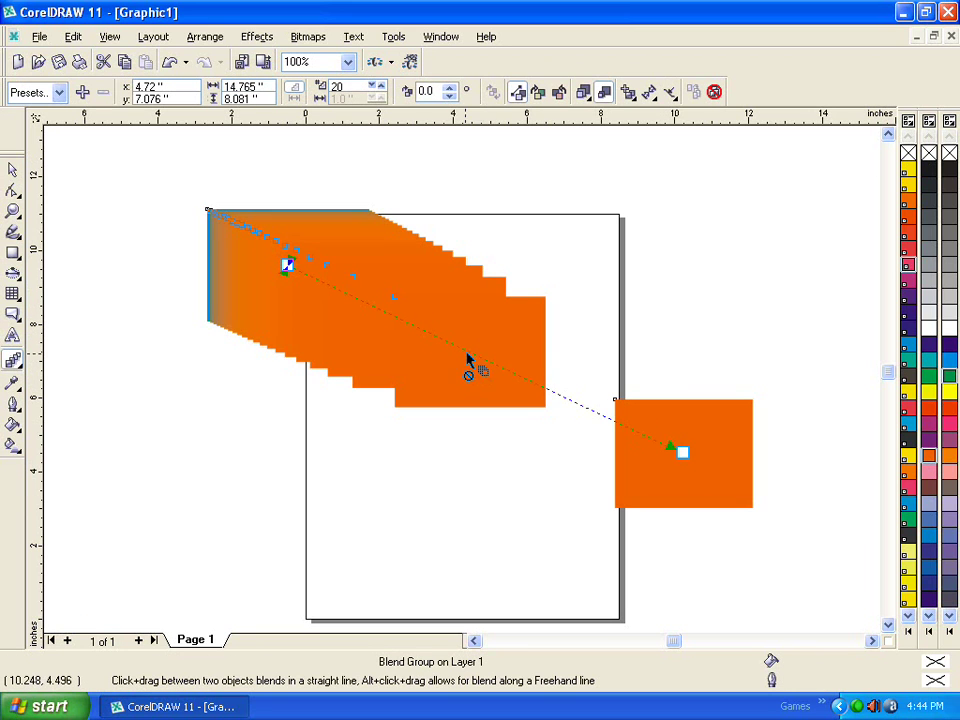
Apply the CCWise 20 step accel preset to the blend and set it to 21 steps.
left_click(59, 92)
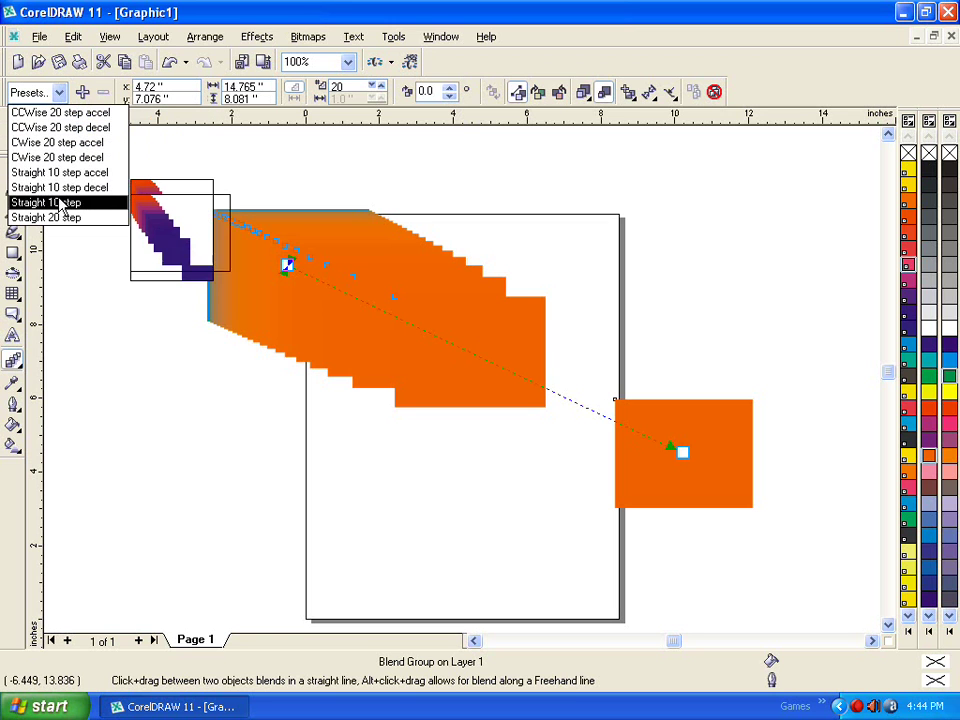
left_click(64, 116)
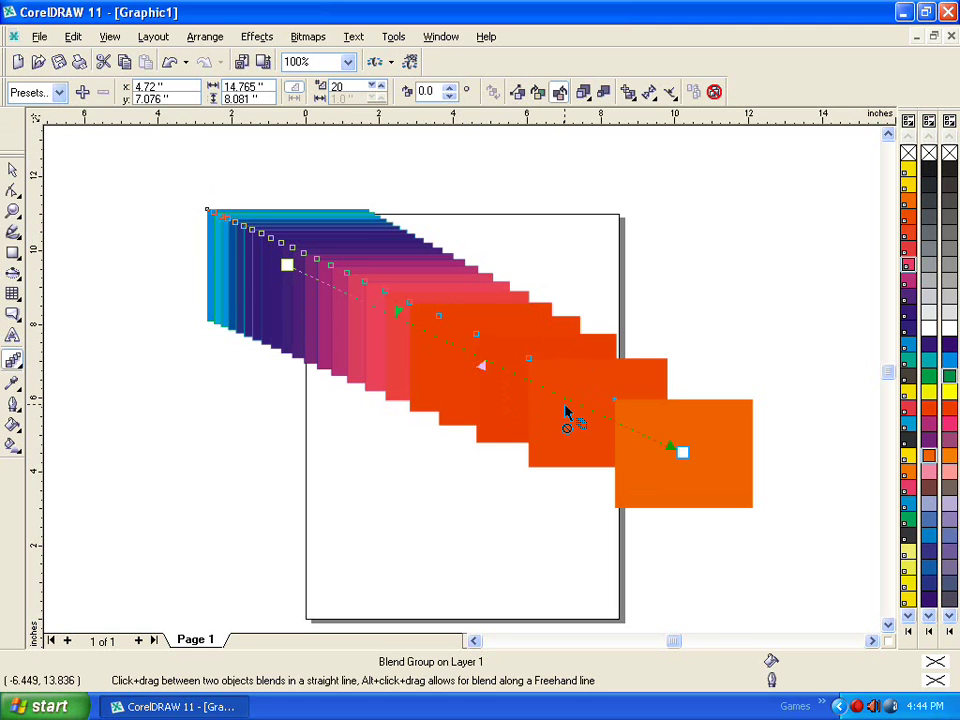
left_click(381, 86)
left_click(381, 86)
left_click_drag(381, 86, 379, 94)
Try the direct and clockwise color progressions on the blend and keep the clockwise one.
left_click(539, 93)
left_click(517, 92)
left_click(538, 92)
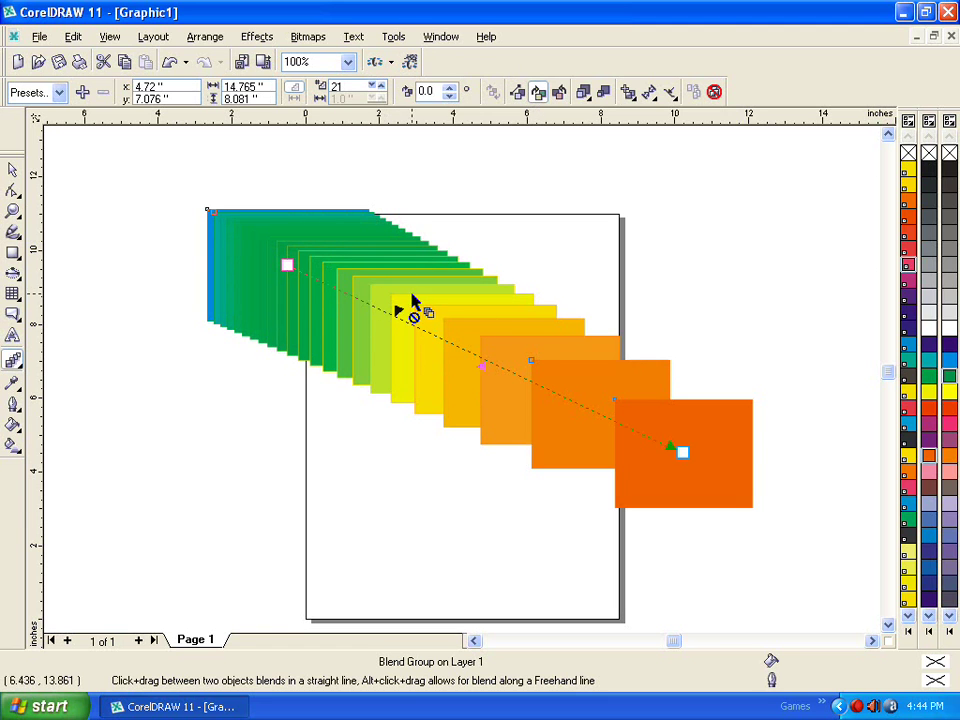
Give the blend a cyan outline and yellow fill, and apply the clockwise color progression.
left_click(950, 364)
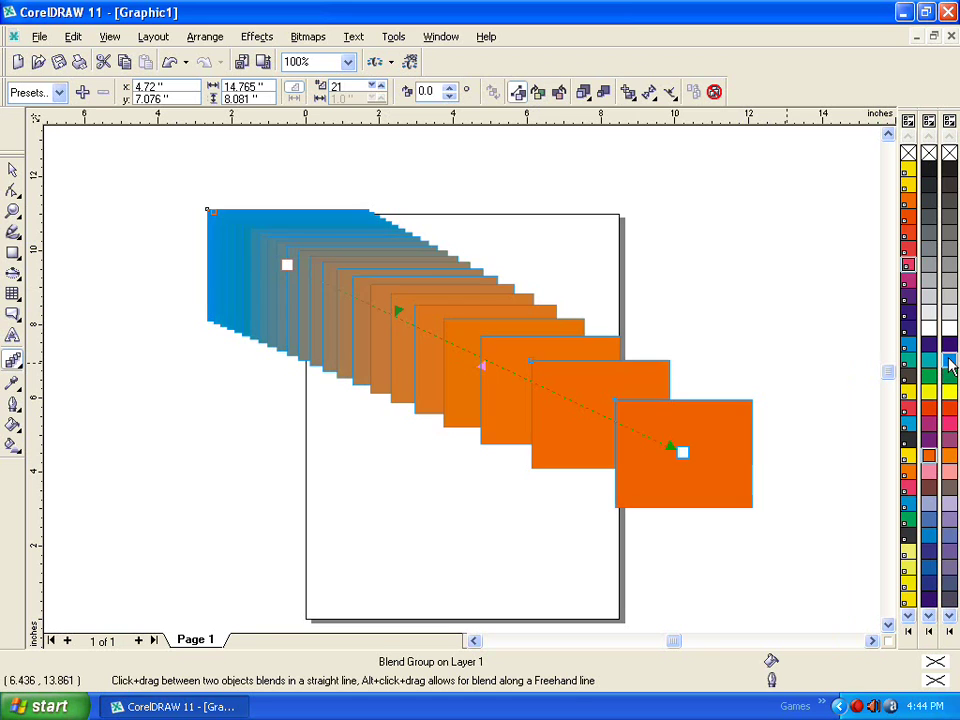
left_click(949, 391)
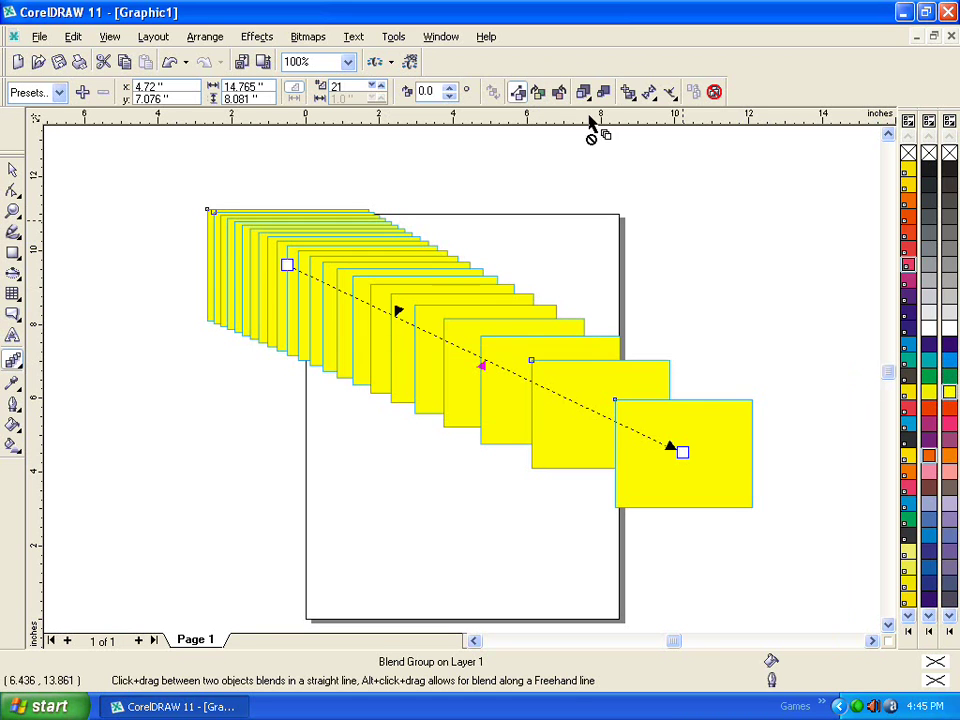
left_click(538, 92)
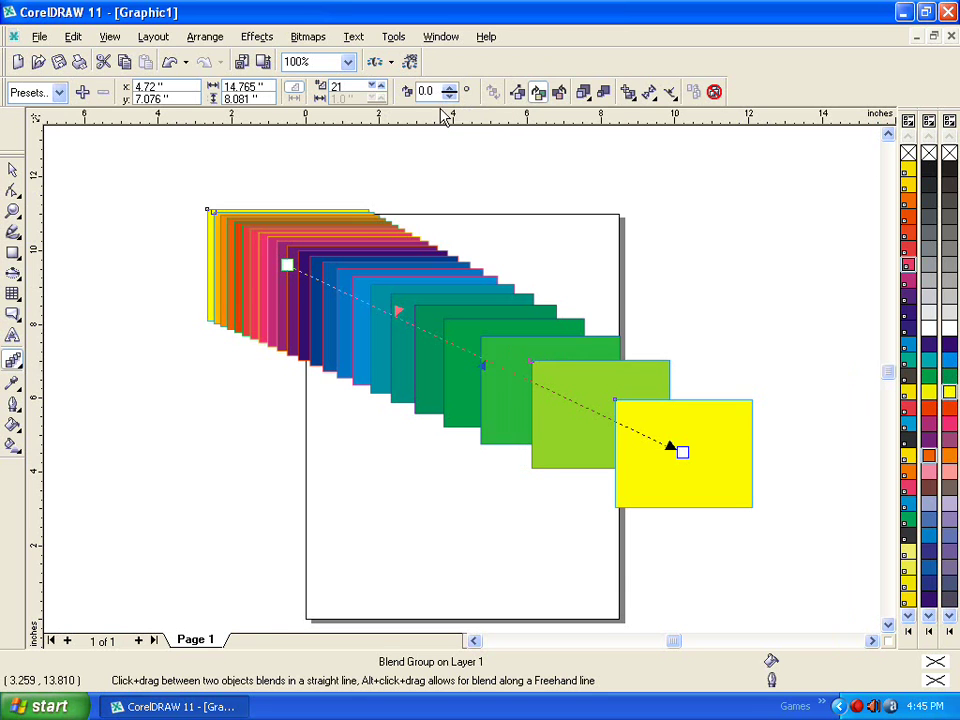
Set the blend direction to 145 degrees and move the whole blend about 1.7 inches left, keeping clockwise colors.
left_click_drag(450, 88, 450, 90)
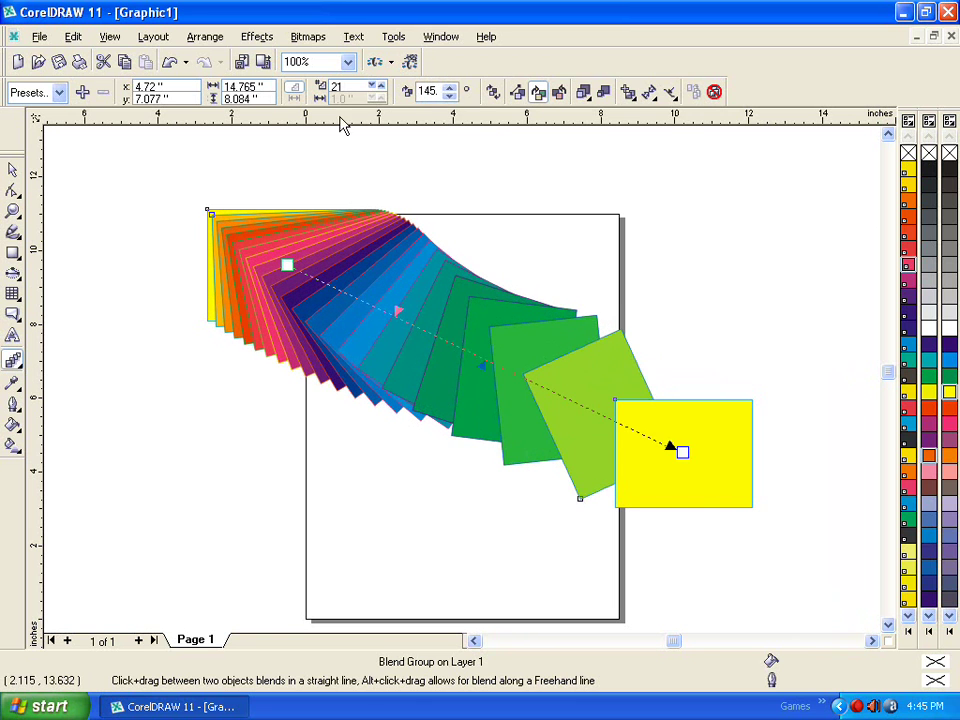
left_click(13, 170)
left_click_drag(477, 354, 416, 348)
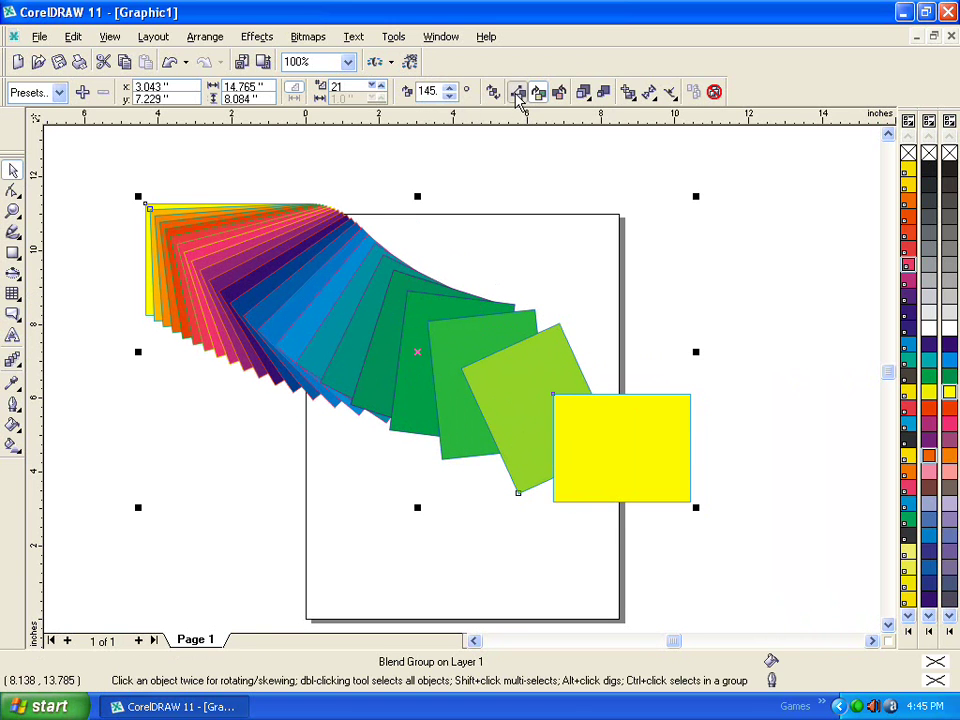
left_click(517, 92)
left_click(538, 92)
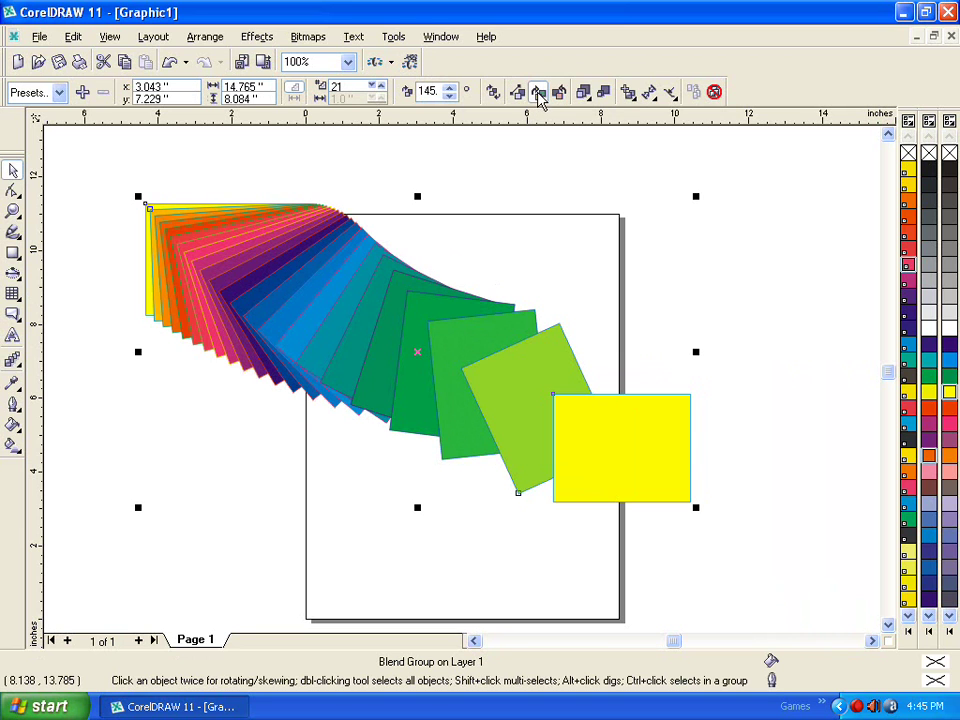
Split the blend at a blue intermediate rectangle and move that rectangle above the page's top edge.
left_click(634, 100)
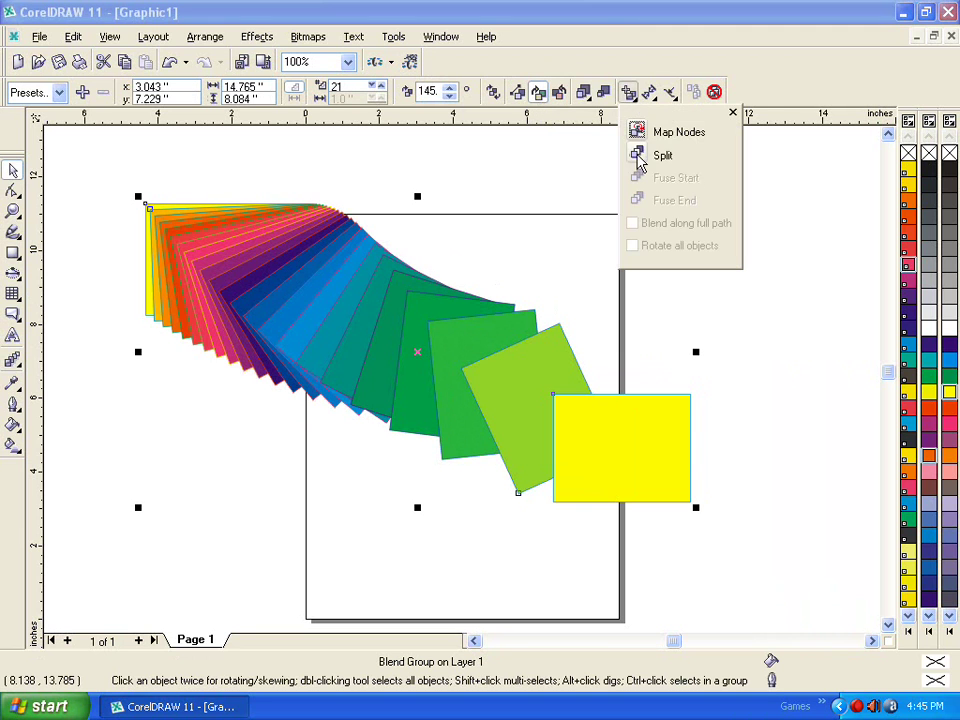
left_click(640, 157)
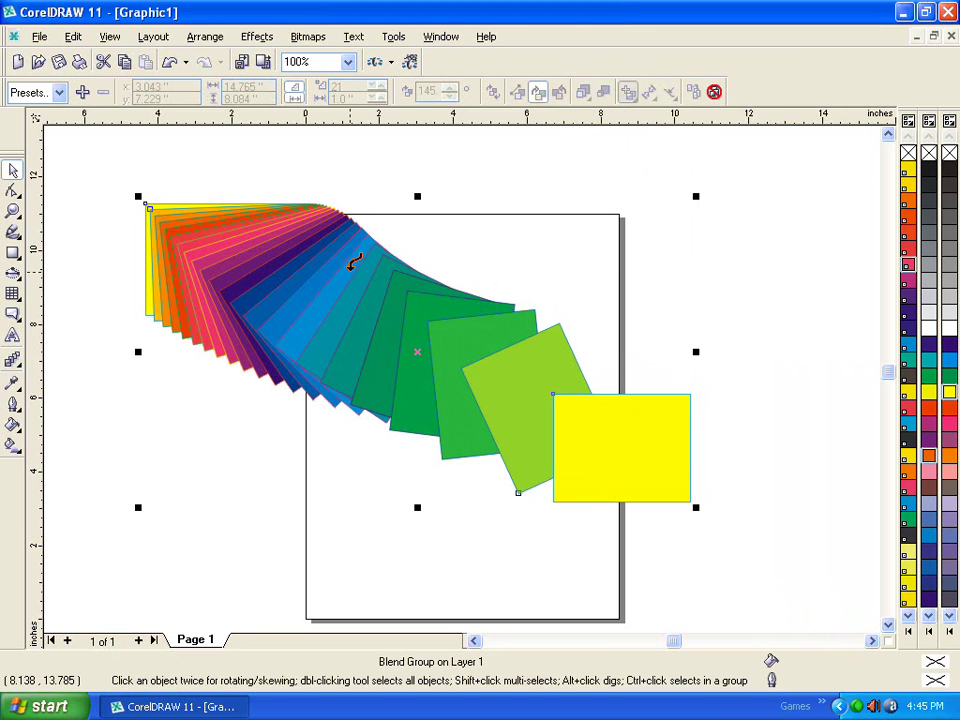
left_click(357, 320)
left_click_drag(361, 321, 514, 177)
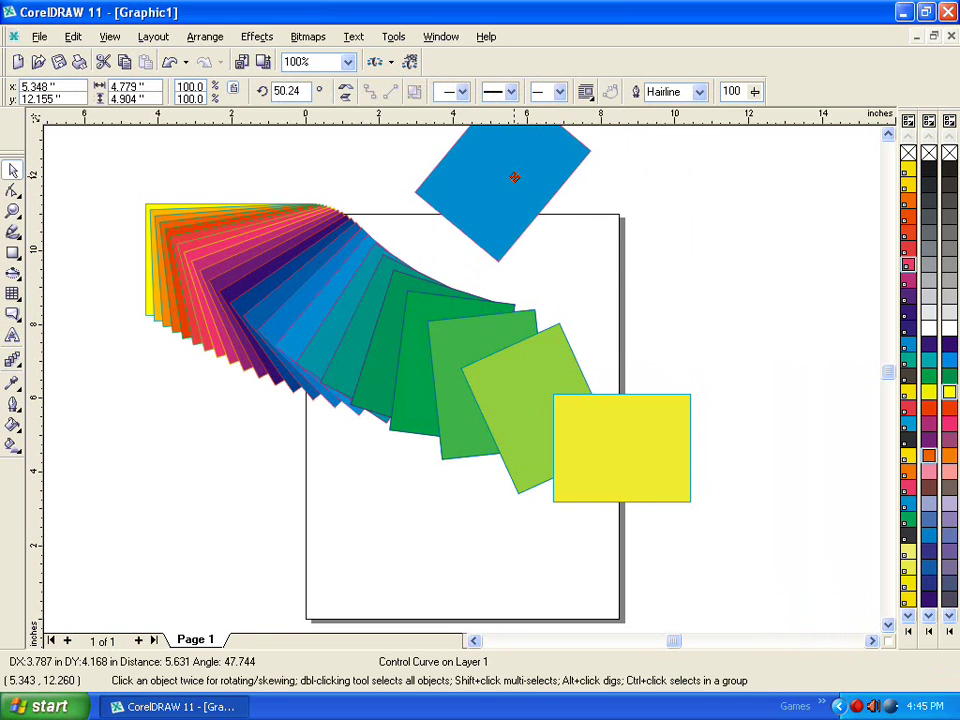
left_click(703, 208)
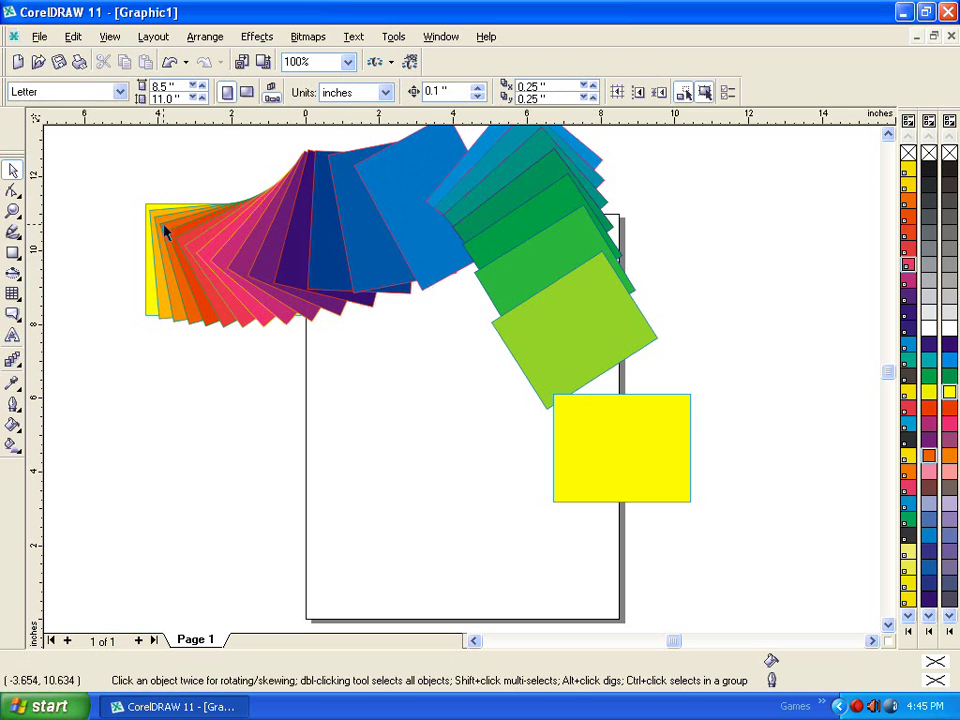
Move the blend's yellow end rectangle up and right, beyond the page's right edge, and deselect it.
left_click_drag(614, 441, 701, 418)
left_click_drag(656, 481, 690, 306)
key("Escape")
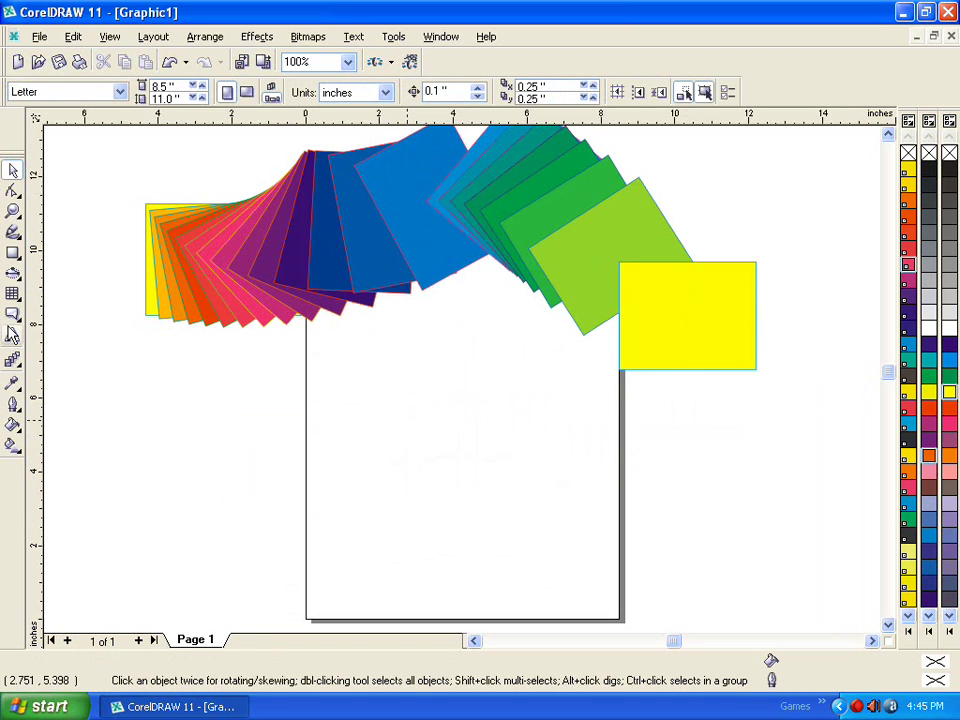
Draw an ellipse about 3.00 by 2.82 inches beside the page's left edge and fill it red.
left_click(20, 258)
mouse_move(13, 273)
left_click(47, 276)
left_click_drag(194, 398, 310, 502)
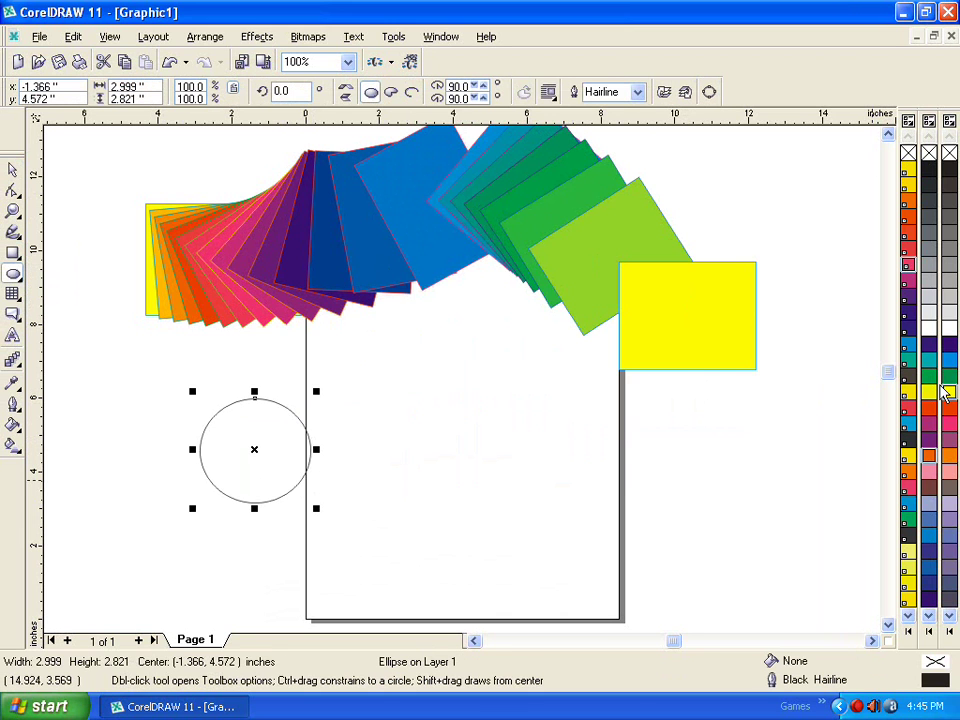
left_click(950, 364)
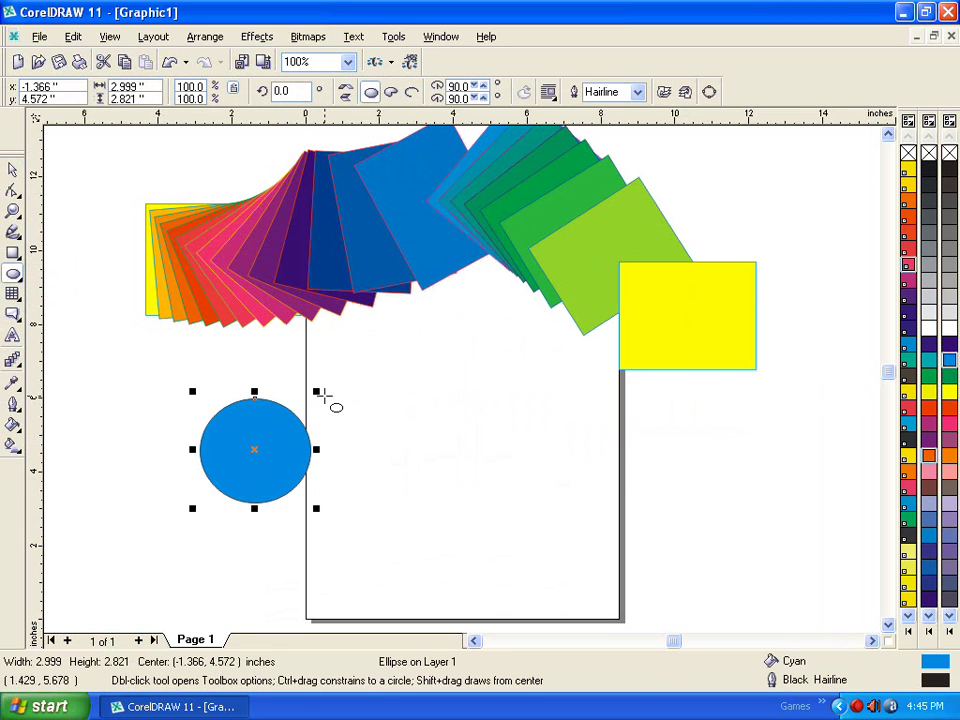
left_click(929, 411)
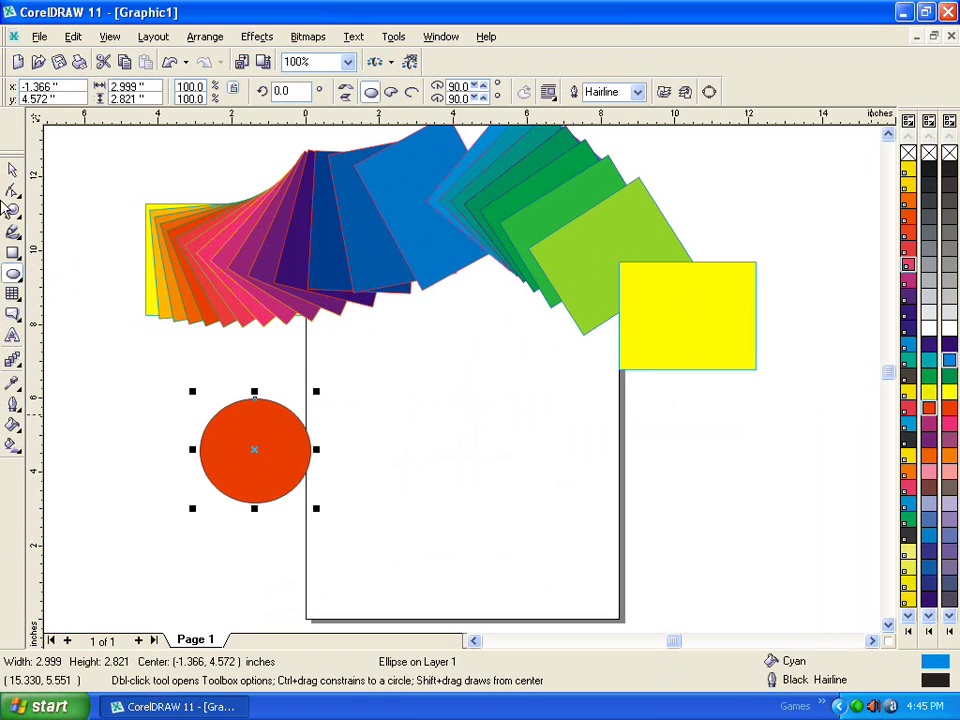
Blend the red ellipse with the yellow end rectangle in 20 steps and move the whole compound about 1.9 inches left and down.
left_click(12, 358)
left_click_drag(254, 451, 646, 350)
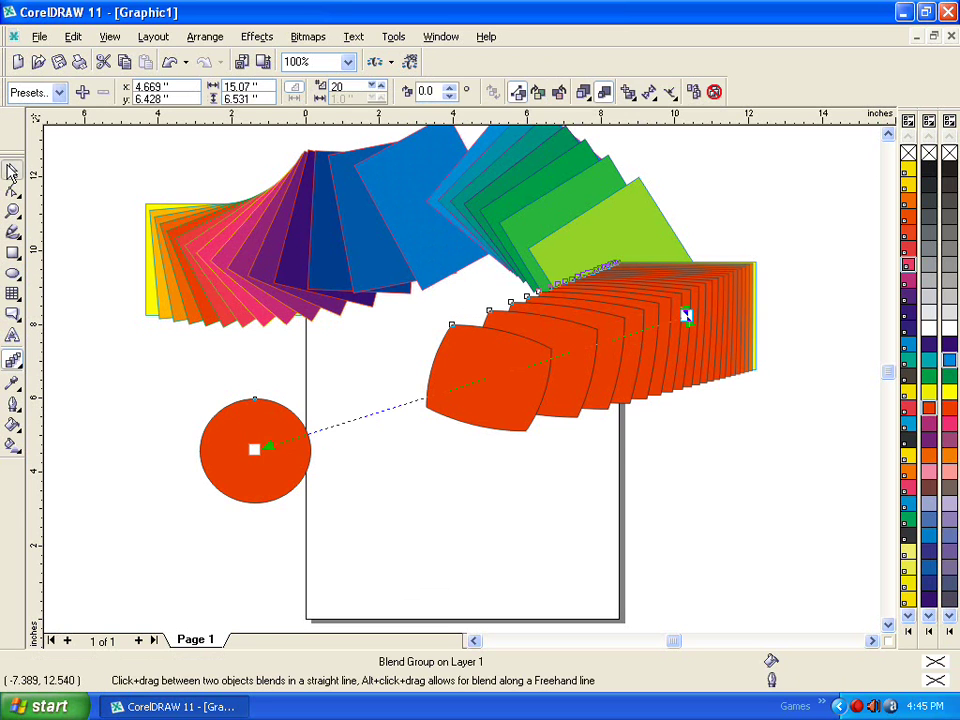
left_click(12, 170)
left_click_drag(375, 236, 305, 305)
Move the compound blend about 2.03 inches left and 3.15 inches up, and undo that move.
left_click_drag(473, 386, 553, 379)
key("Escape")
left_click_drag(440, 287, 440, 297)
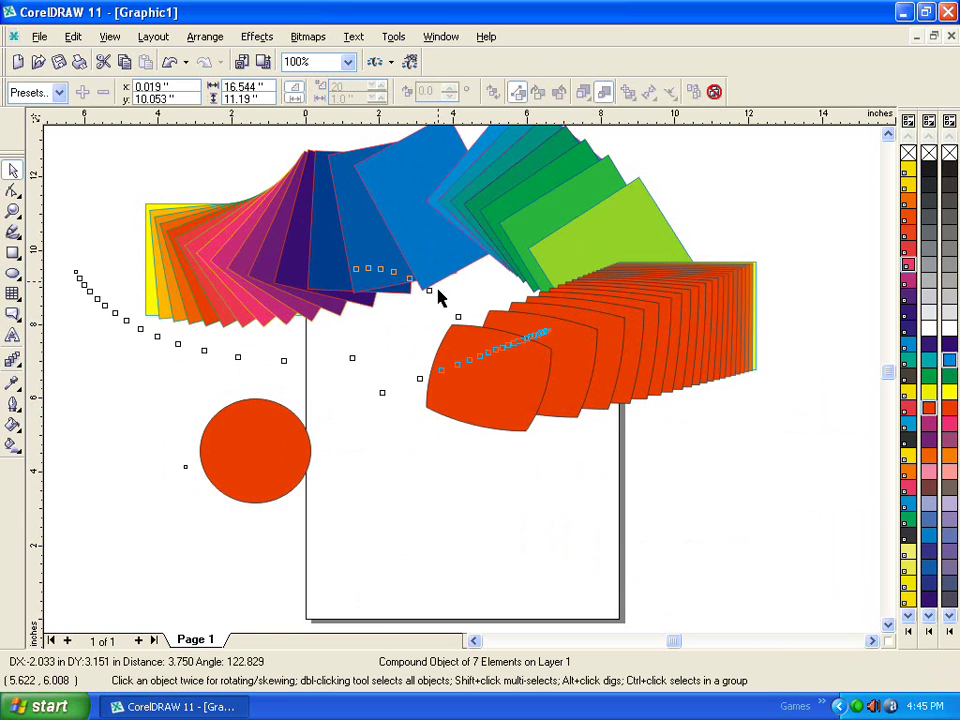
left_click_drag(465, 456, 338, 347)
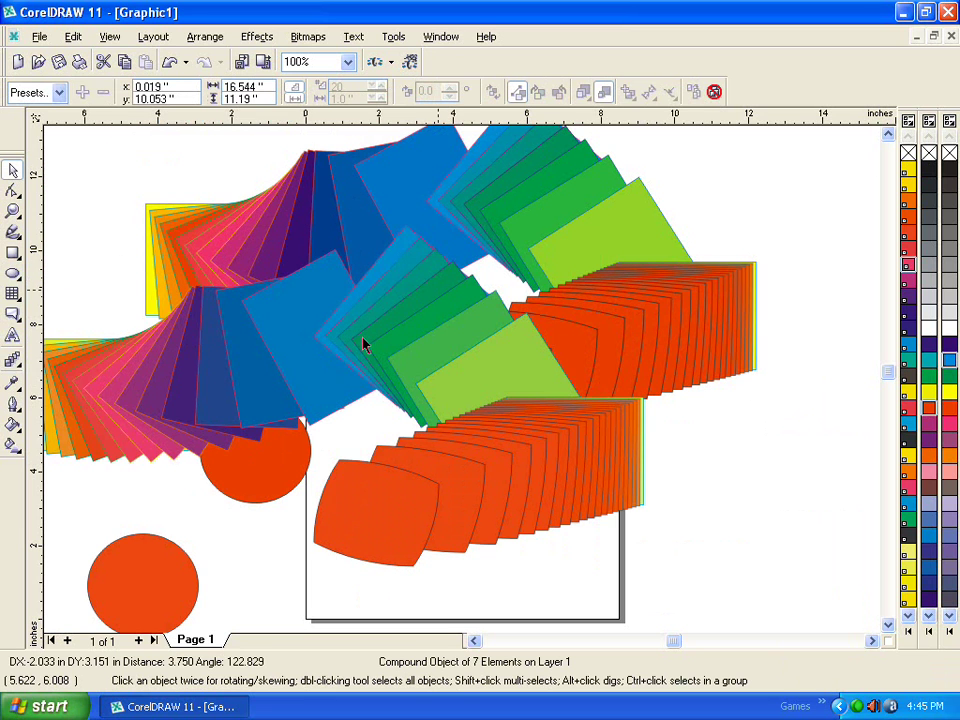
key("Escape")
key("Escape")
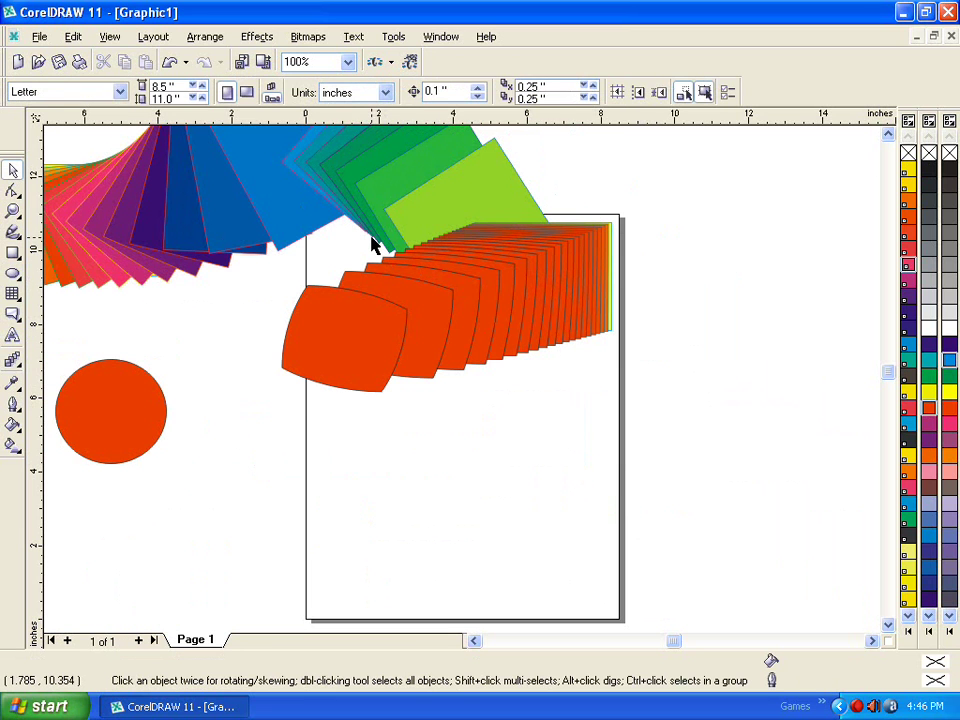
key("ctrl+z")
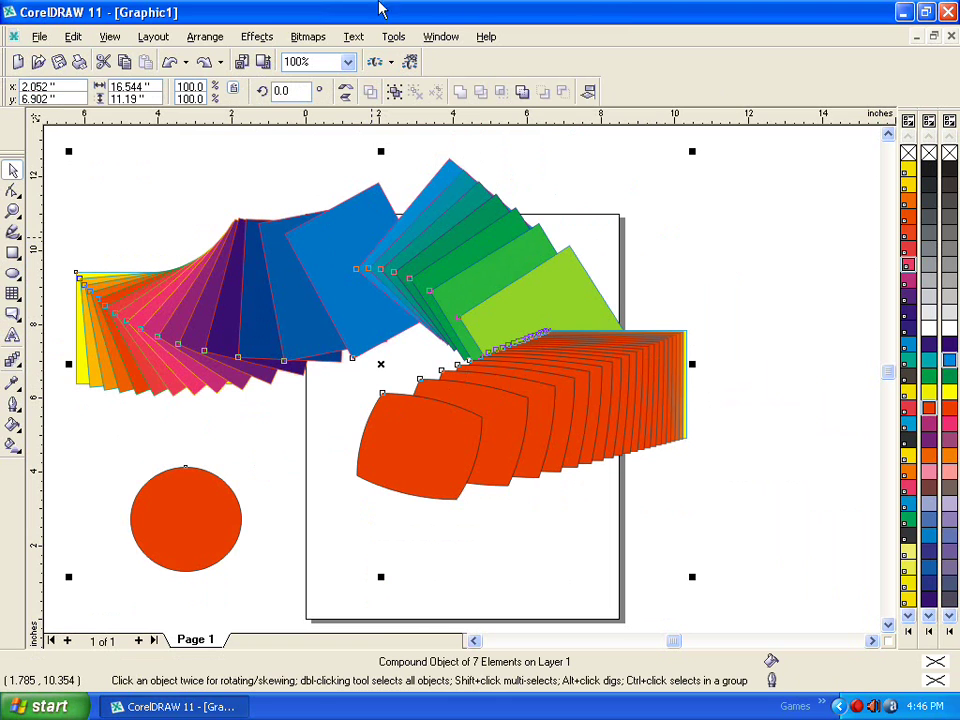
Inspect the Interactive Blend Tool's start and end object options and nudge the compound blend slightly down and left.
left_click(14, 335)
left_click(13, 314)
left_click(15, 364)
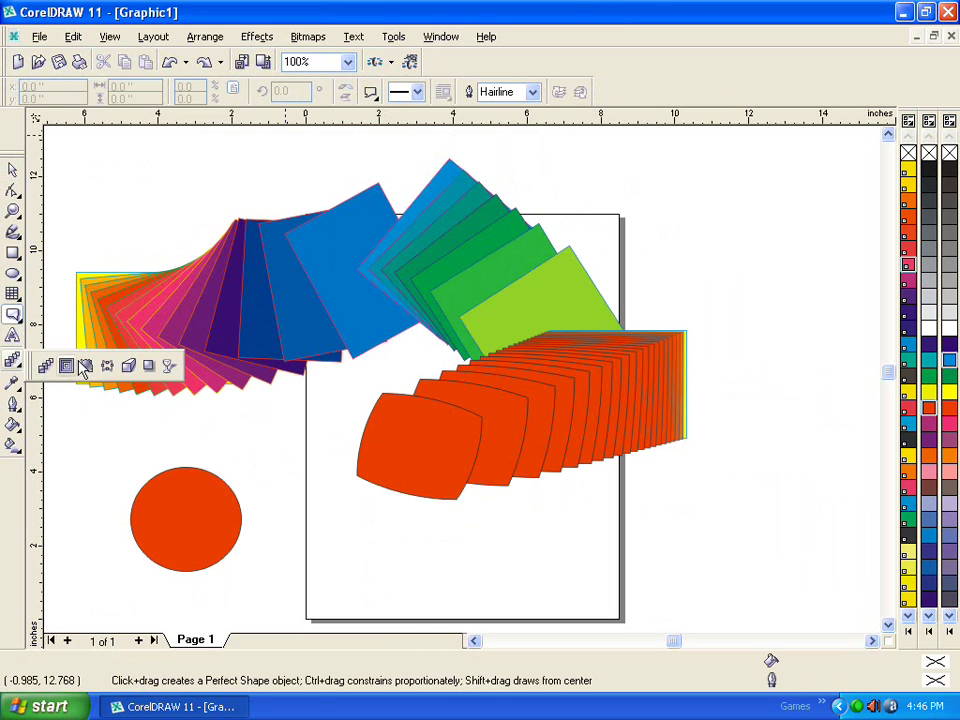
left_click(45, 366)
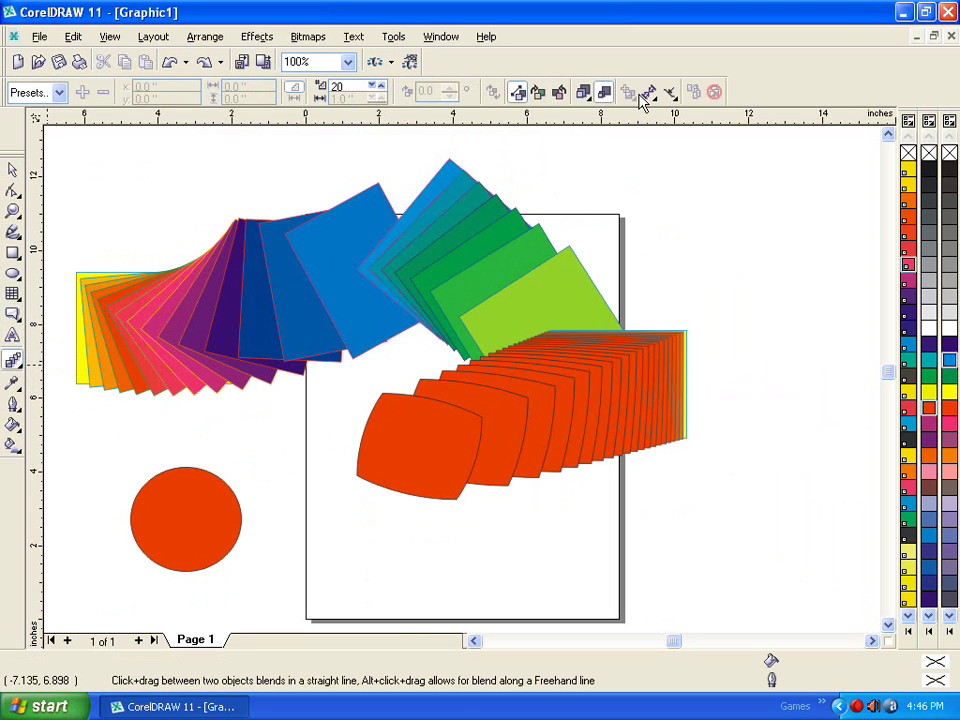
left_click(650, 95)
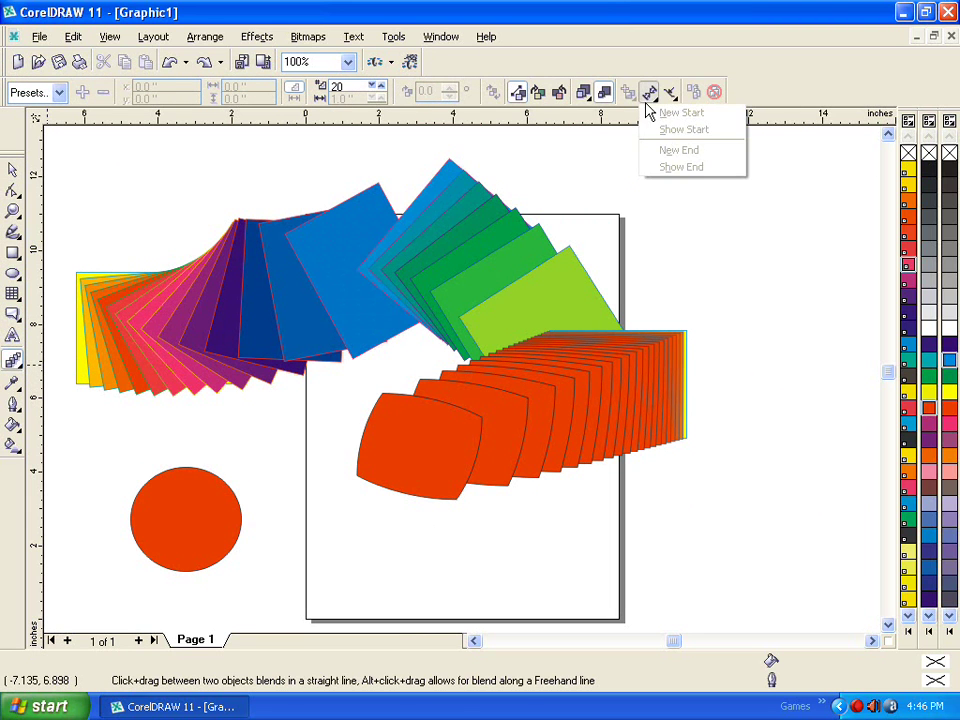
left_click(491, 287)
left_click(476, 296)
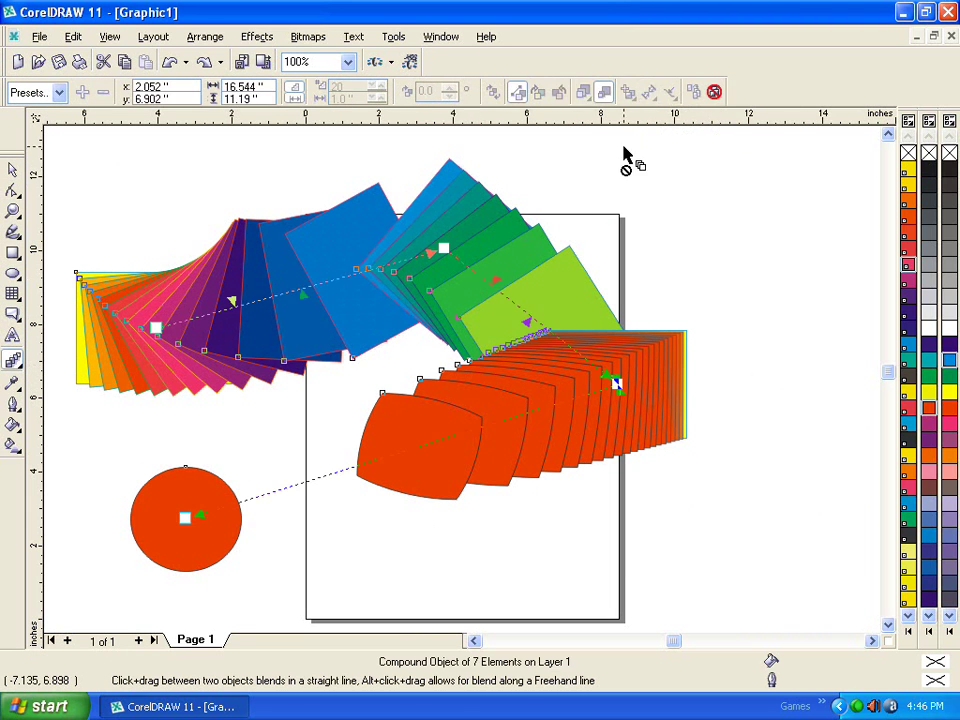
left_click(14, 171)
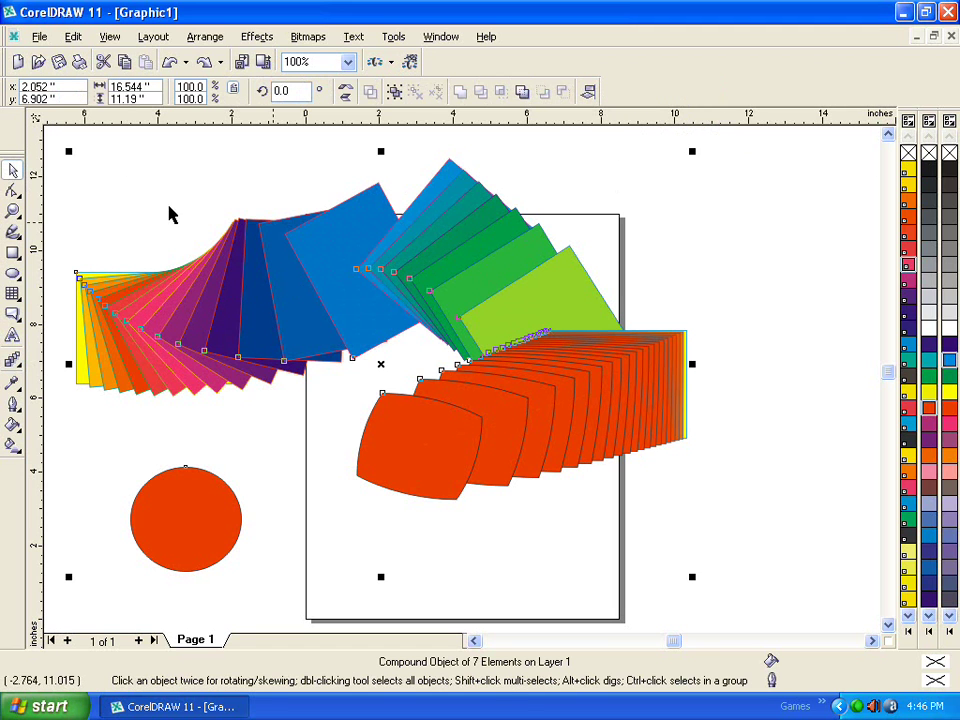
left_click_drag(505, 190, 503, 193)
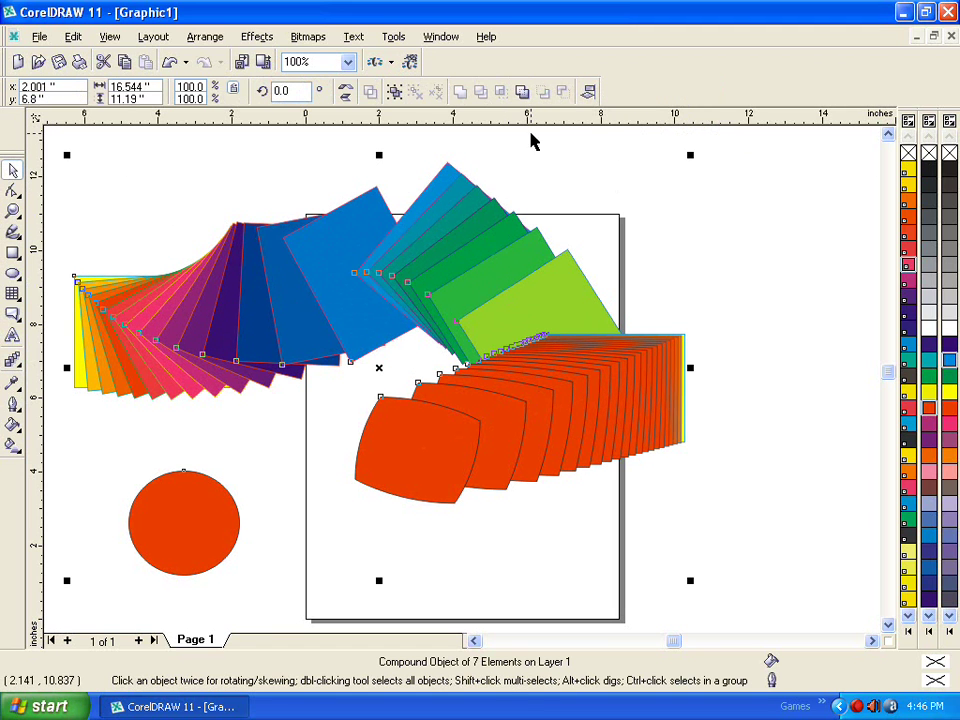
left_click(13, 360)
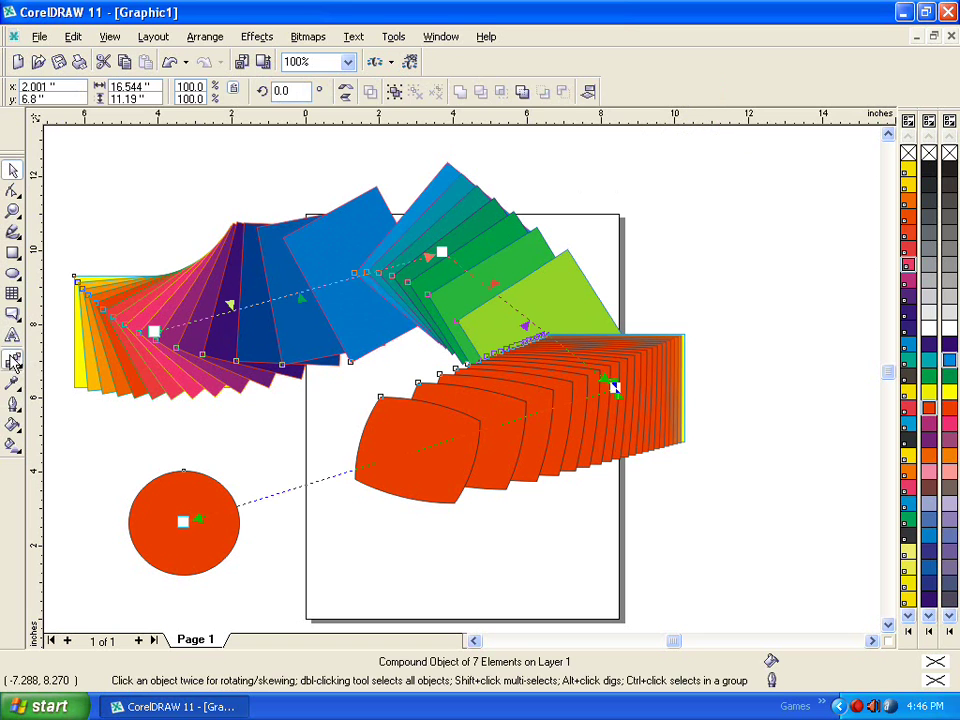
Undo the edits back through the red ellipse and its blend, to the yellow end rectangle's earlier position.
key("ctrl+z")
key("ctrl+z")
key("z")
key("ctrl+z")
key("ctrl+z")
key("ctrl+z")
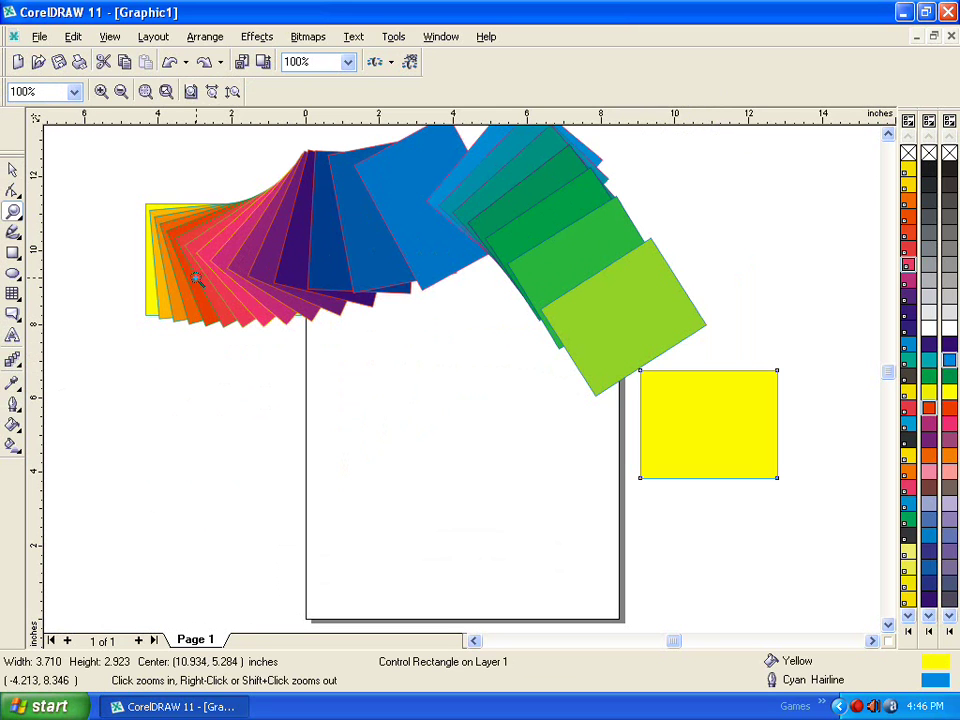
Move the whole rectangle blend about 1.5 inches left and 2.6 inches down, and deselect it.
left_click(10, 172)
left_click(274, 279)
left_click_drag(251, 316, 197, 412)
left_click(660, 185)
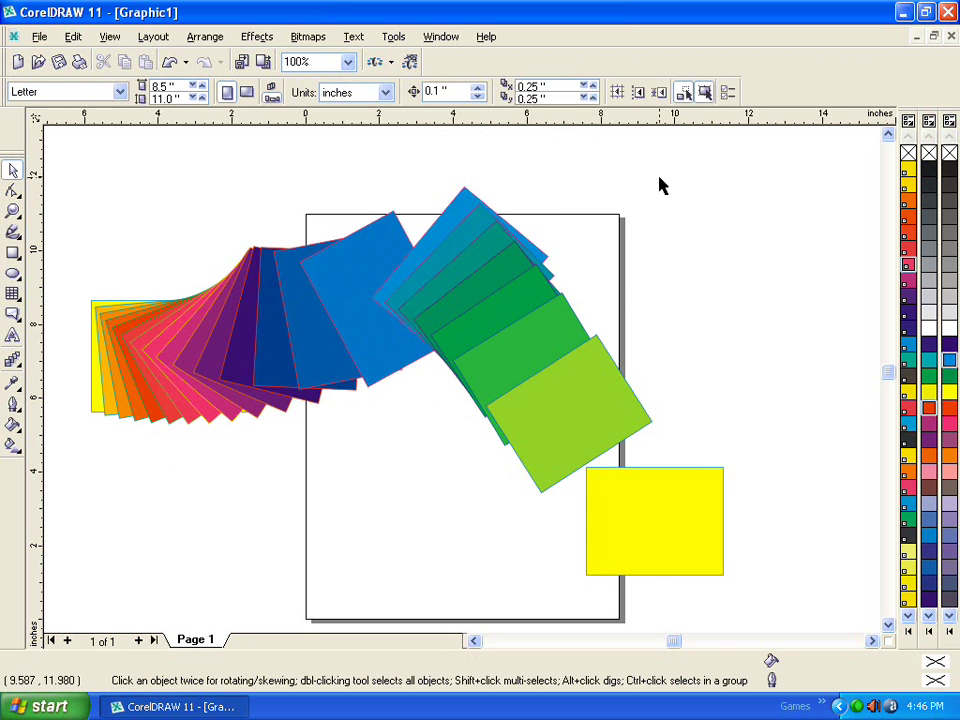
Move the blend's yellow end rectangle up beyond the page's right edge and shift that segment's acceleration toward its blue end.
left_click(528, 276)
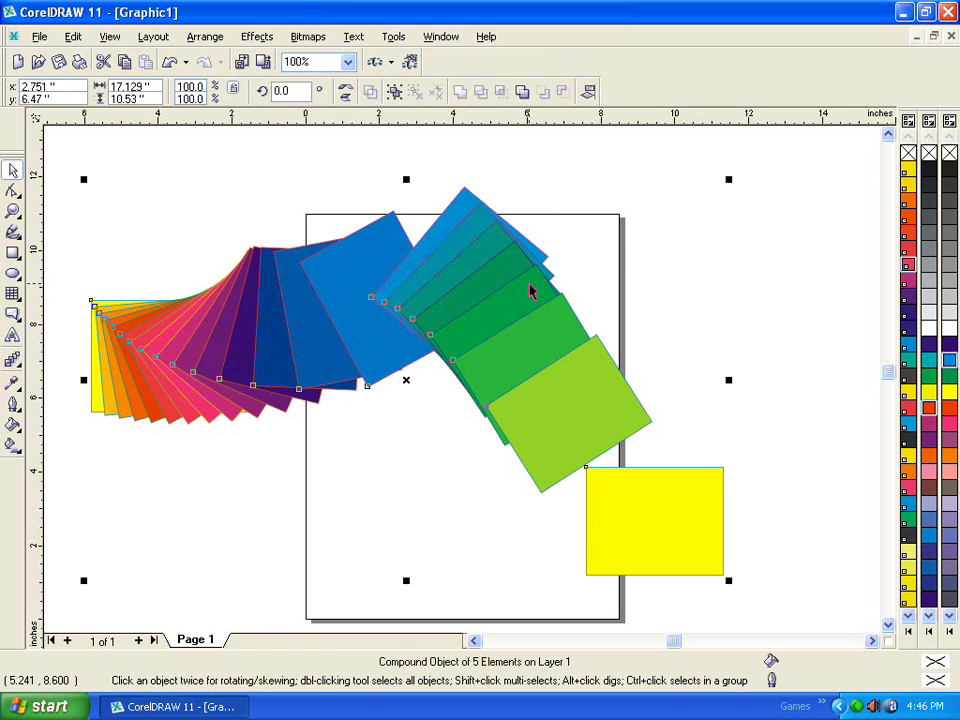
left_click(13, 359)
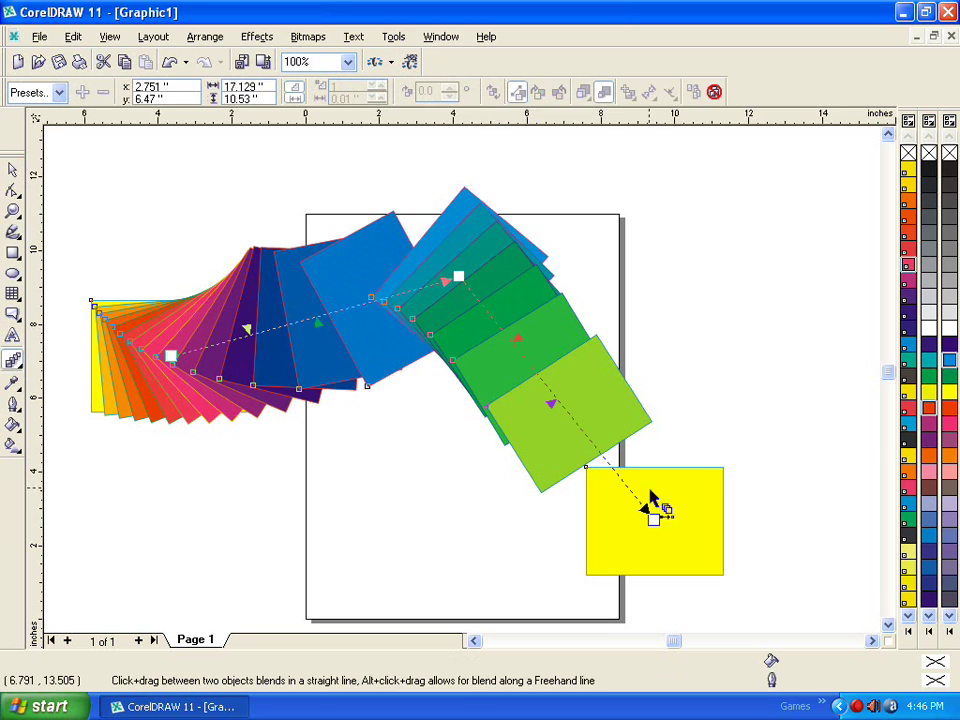
left_click_drag(653, 519, 758, 279)
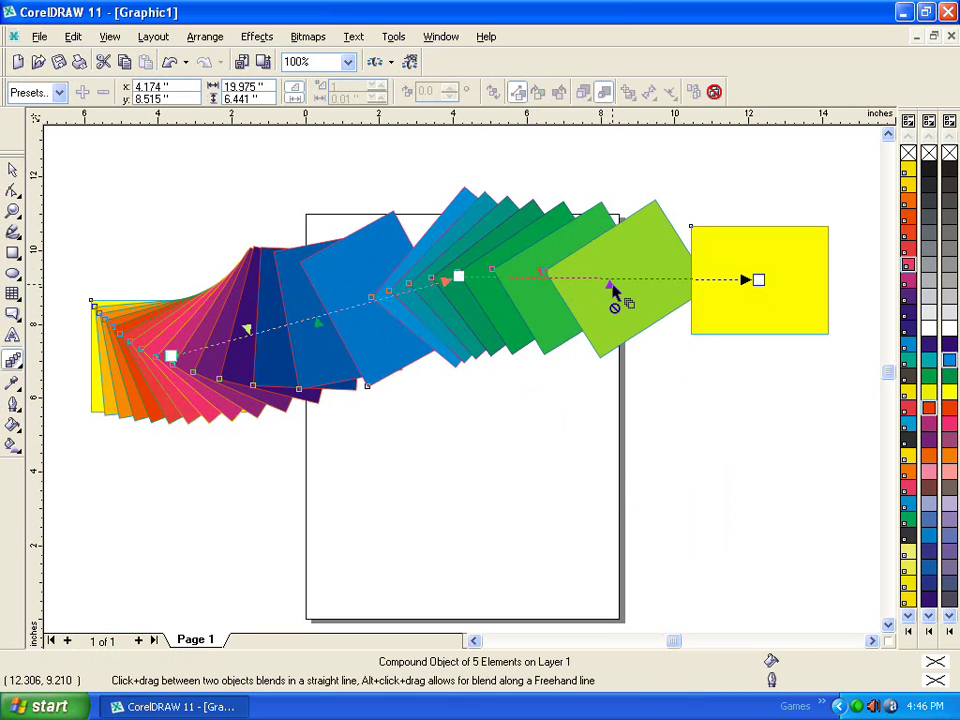
left_click_drag(657, 285, 587, 273)
Shift the blue split rectangle slightly up and right, and delete the whole blend.
left_click_drag(458, 275, 475, 231)
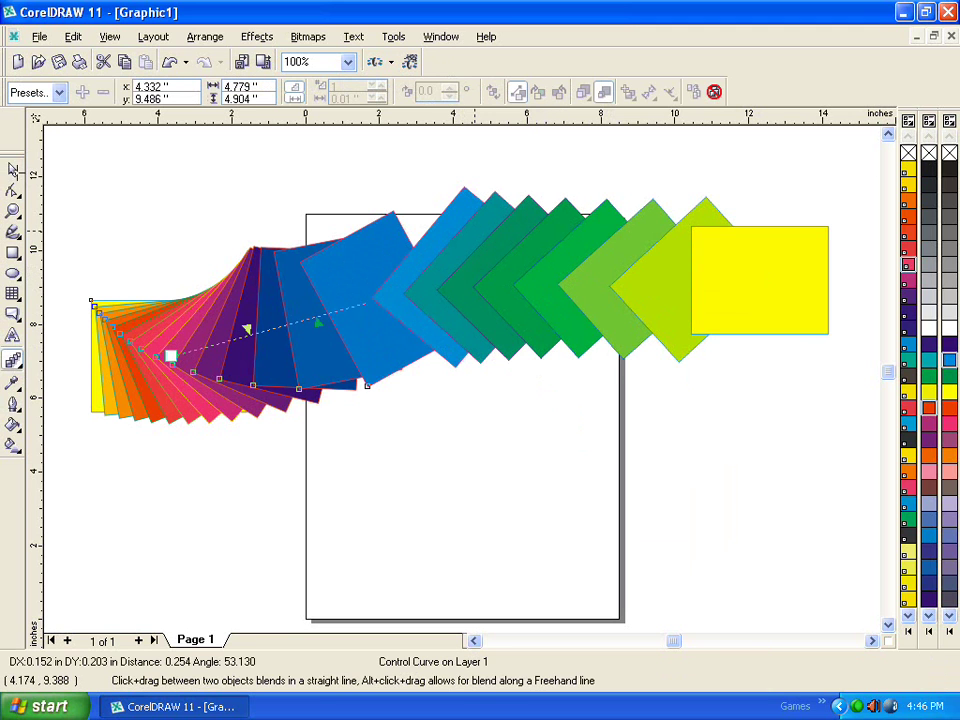
key("space")
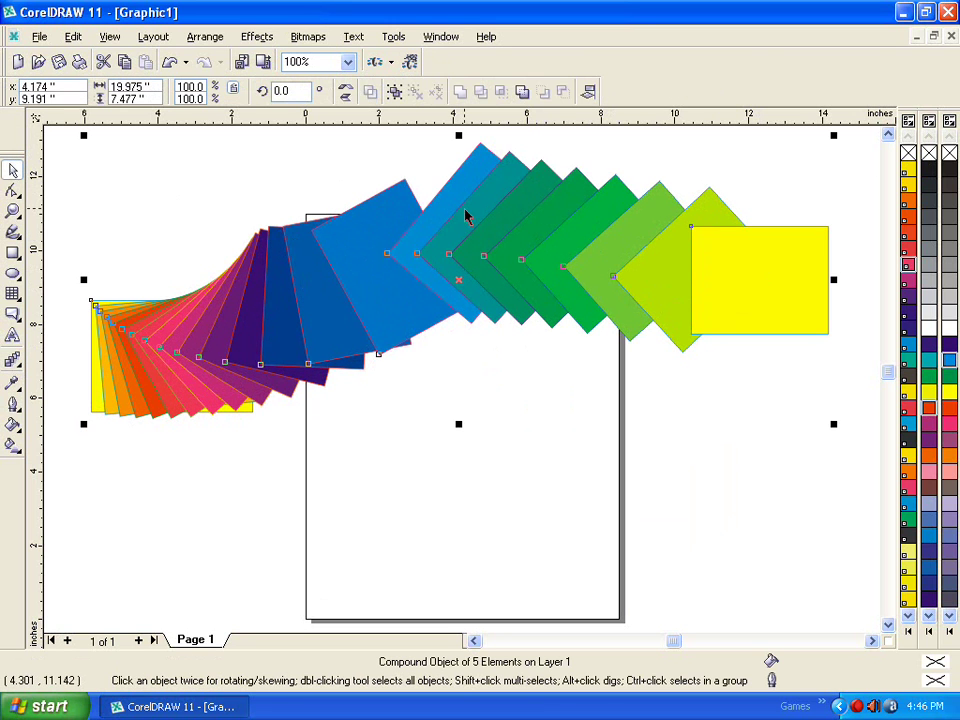
key("Delete")
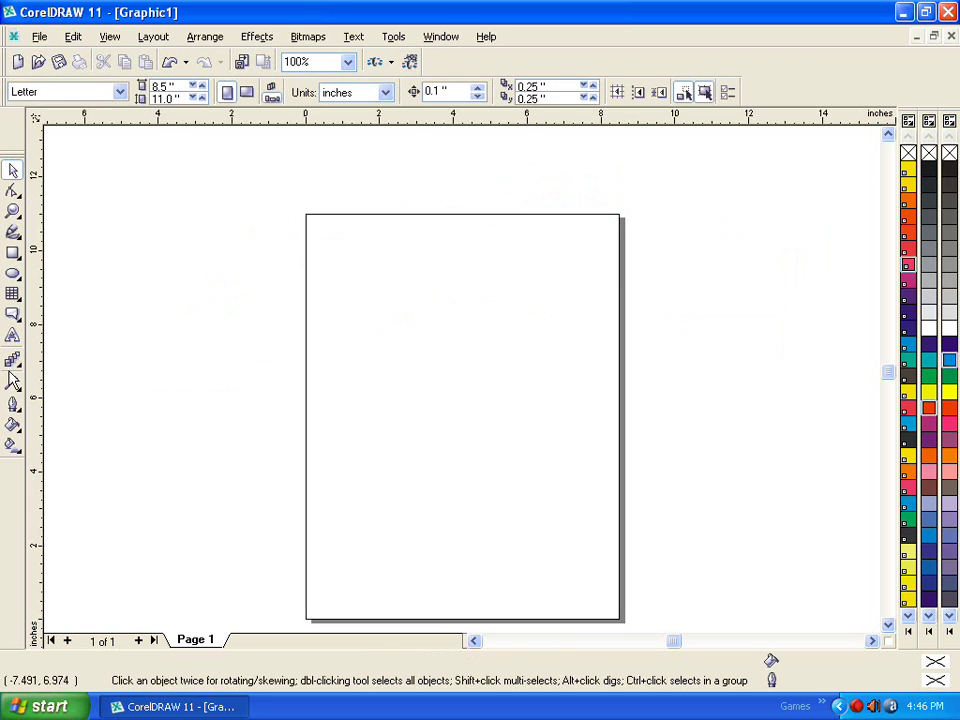
Draw a rectangle about 8.51 by 5.29 inches across the page's upper half and fill it blue.
left_click(13, 253)
left_click_drag(310, 251, 624, 447)
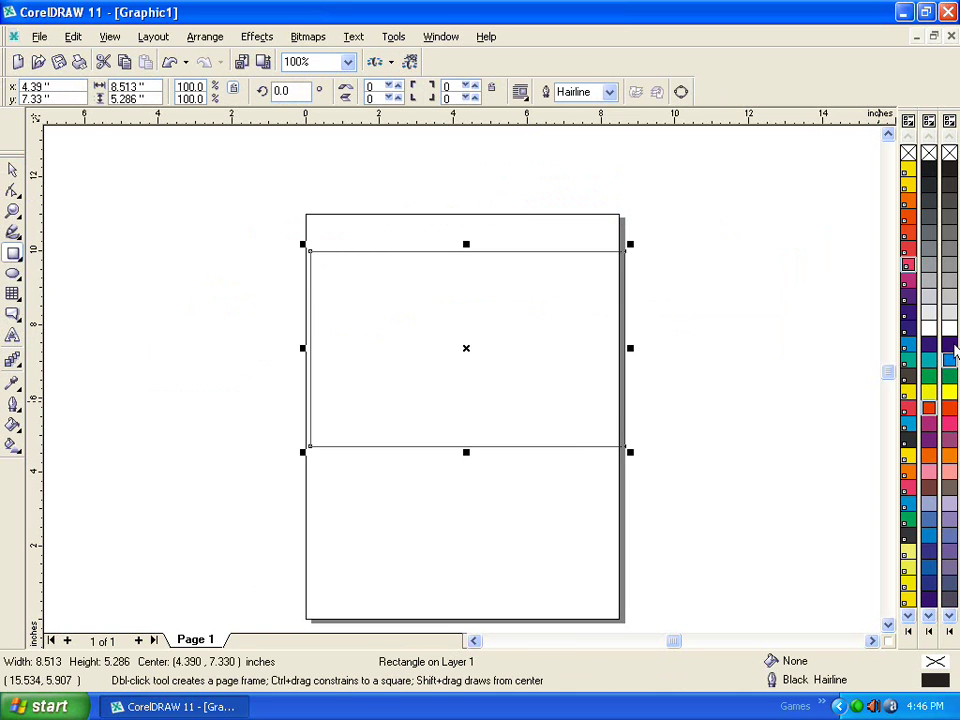
left_click(950, 345)
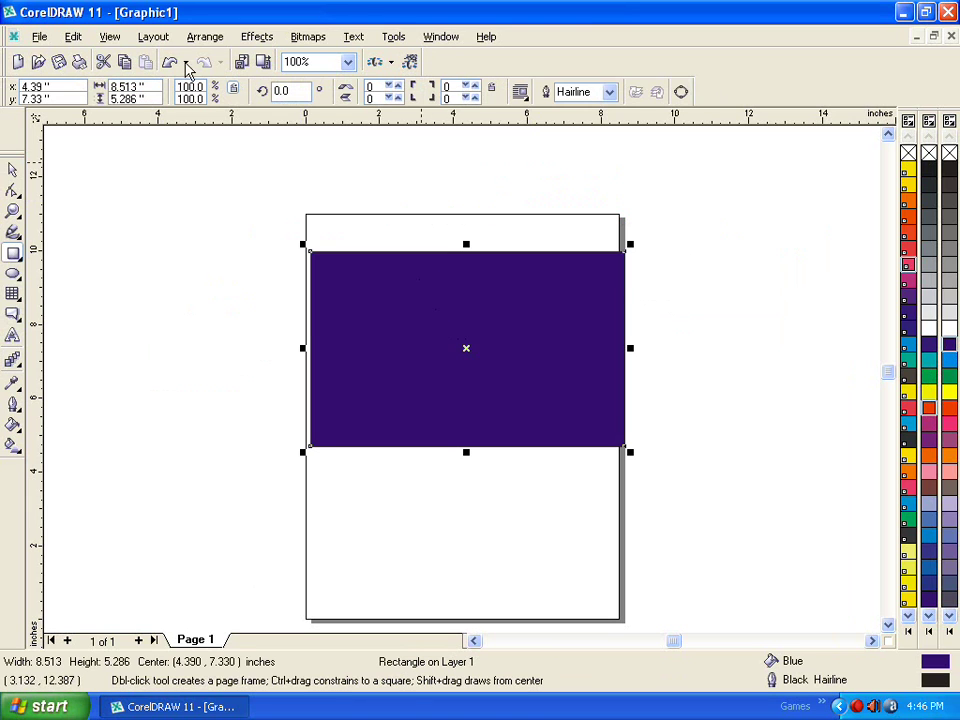
Apply an inside contour to the blue rectangle with 17 steps and a 0.1-inch offset.
left_click(19, 368)
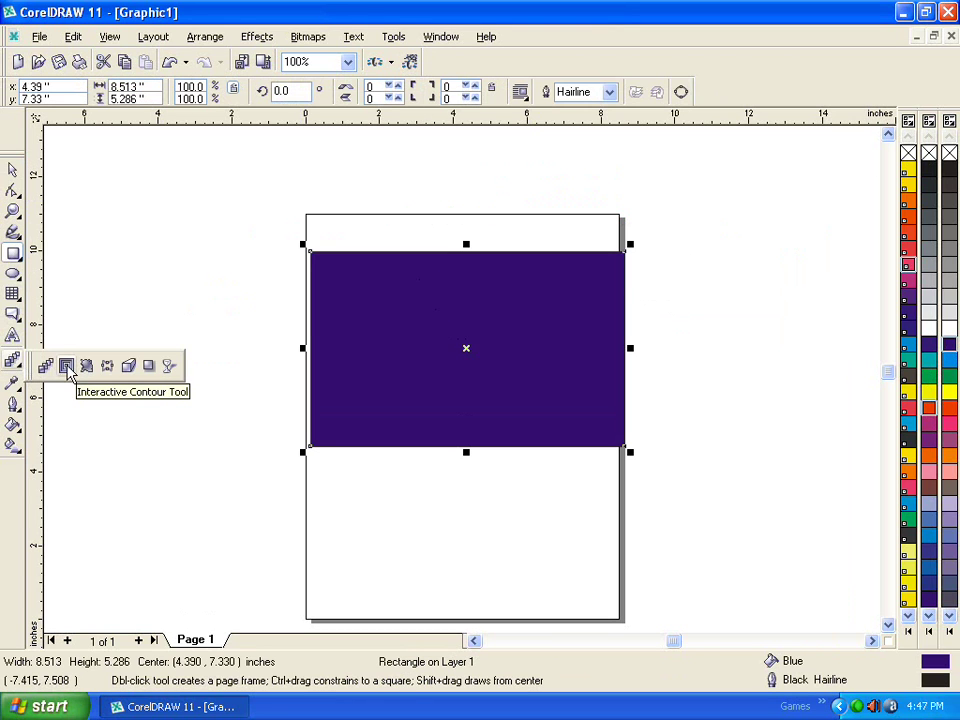
left_click(67, 367)
left_click_drag(431, 279, 420, 323)
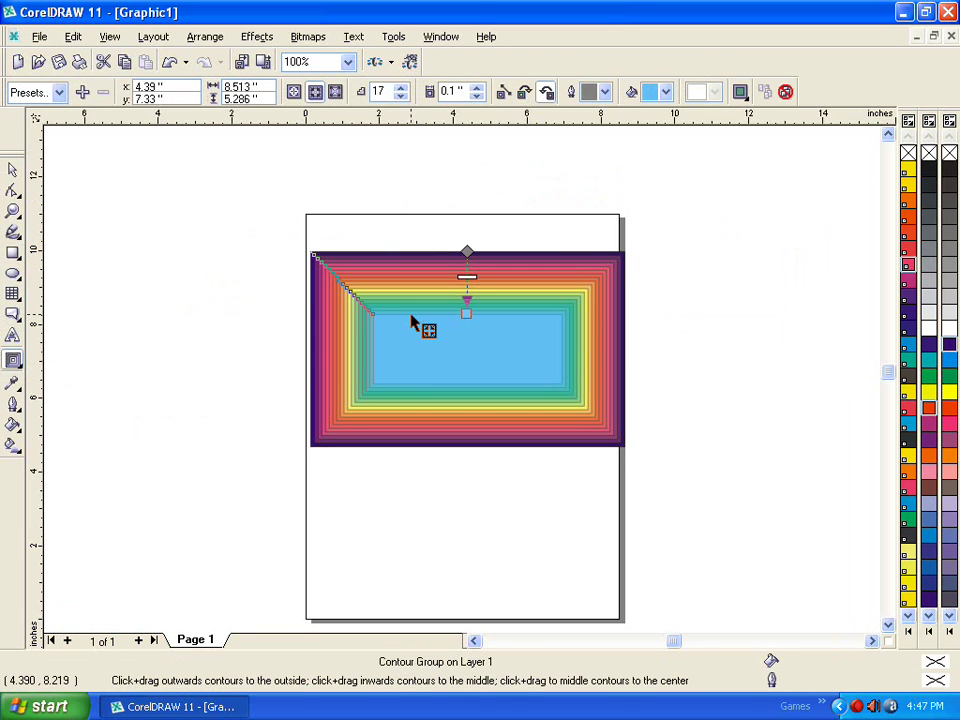
Switch the contour direction to center, to inside and finally to outside.
left_click(294, 92)
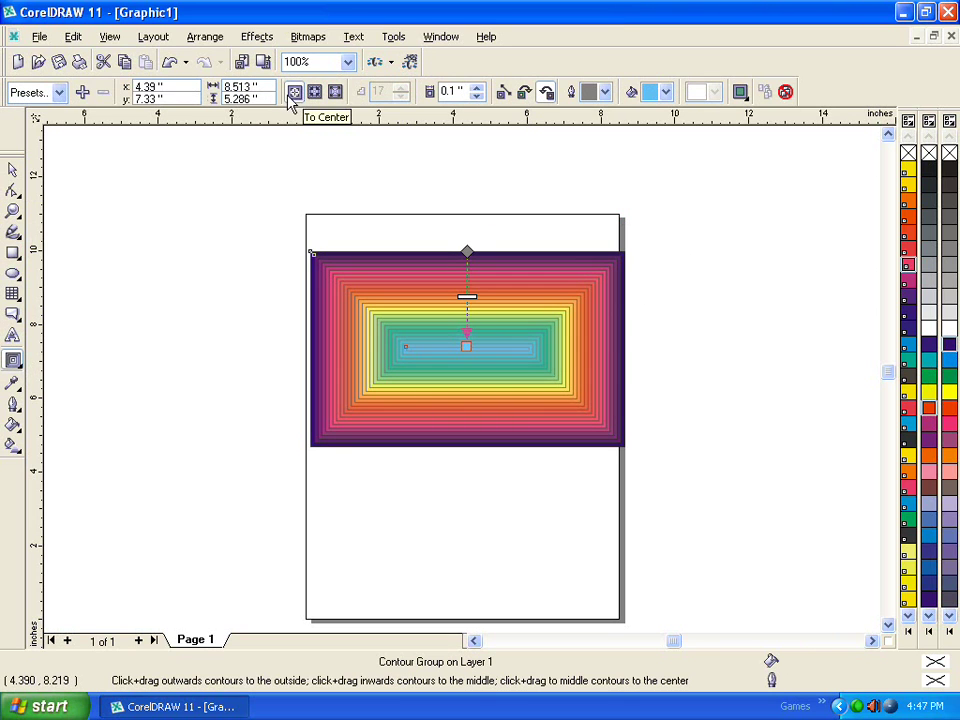
left_click(315, 92)
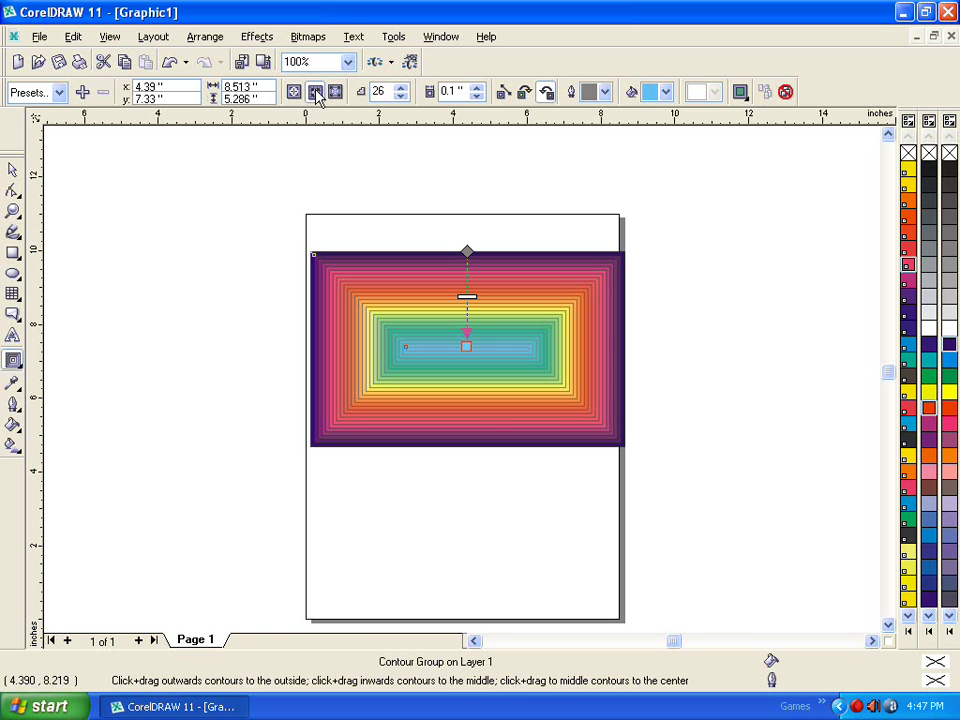
left_click(336, 92)
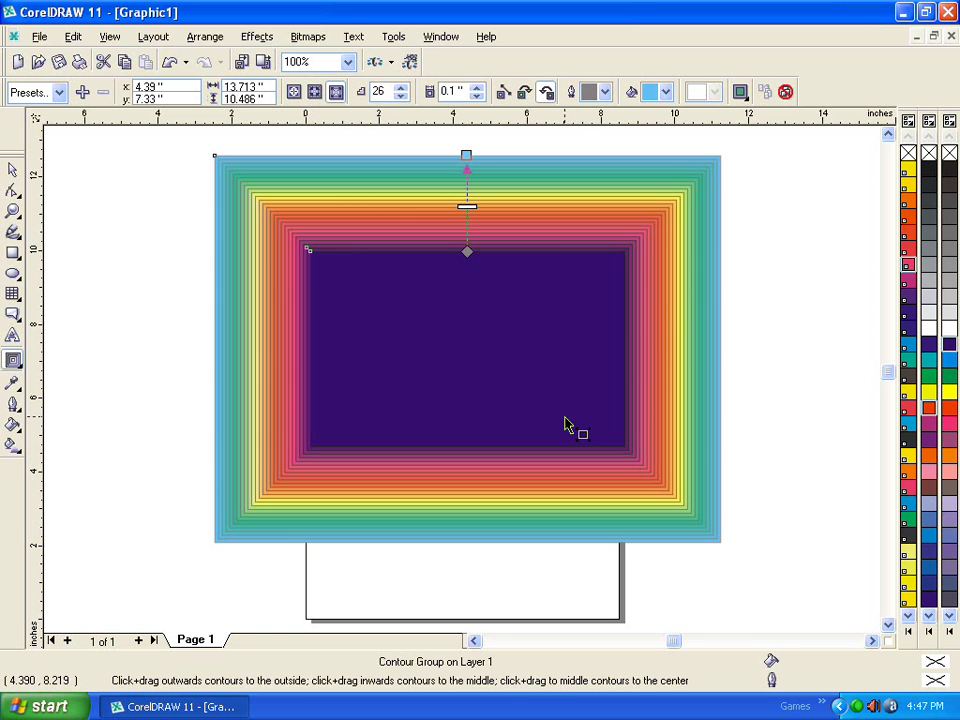
Set the contour's outline color to red and its fill color to white and finally cyan.
left_click(604, 92)
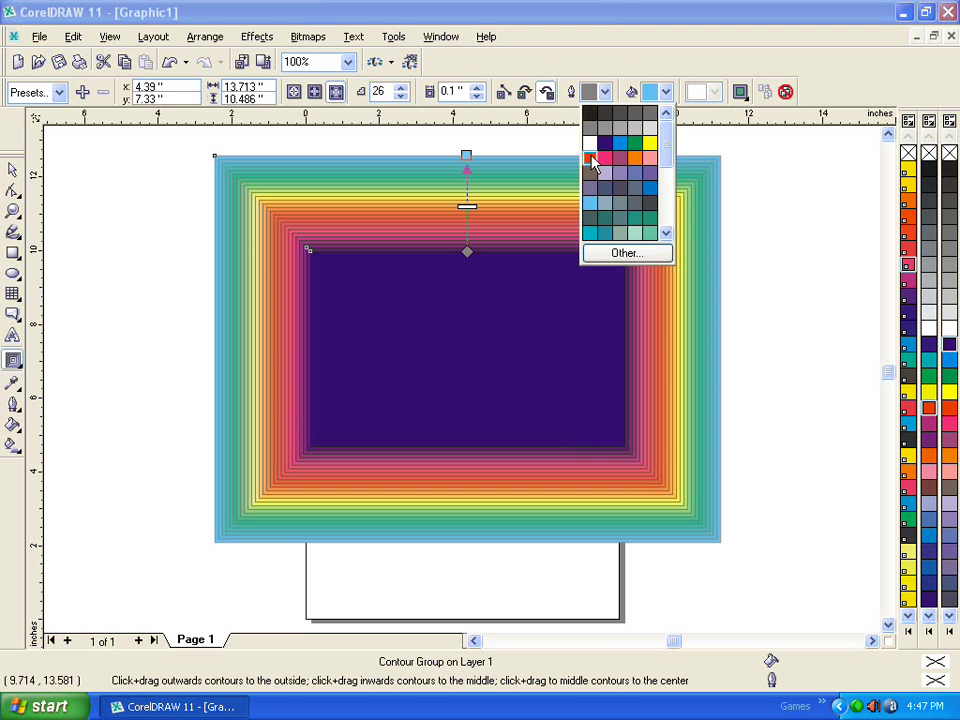
left_click(591, 160)
left_click(666, 92)
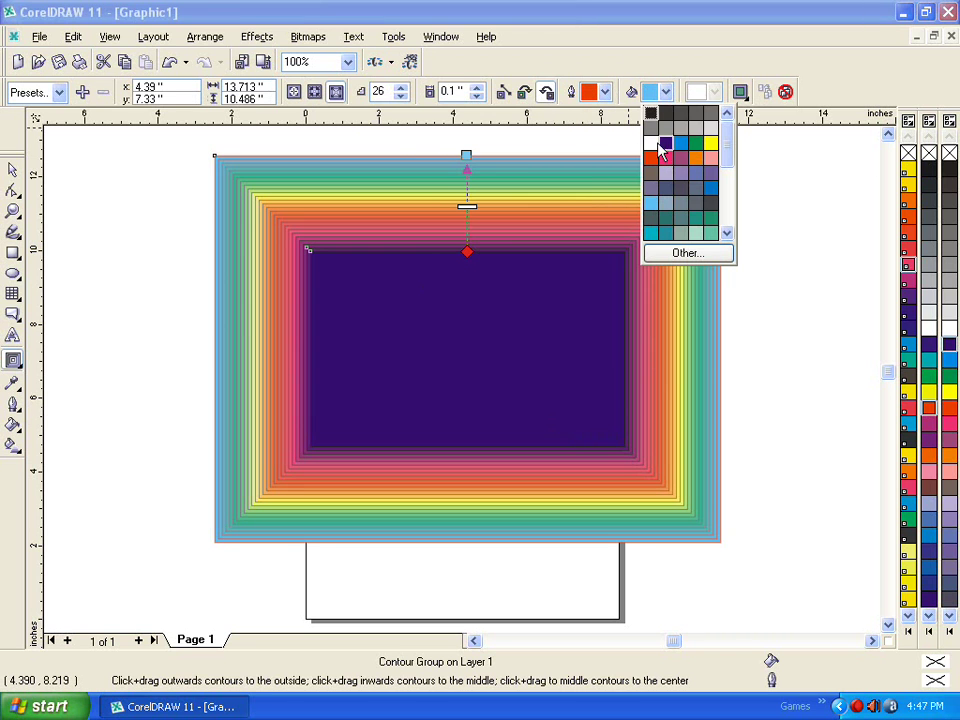
left_click(655, 143)
left_click(667, 94)
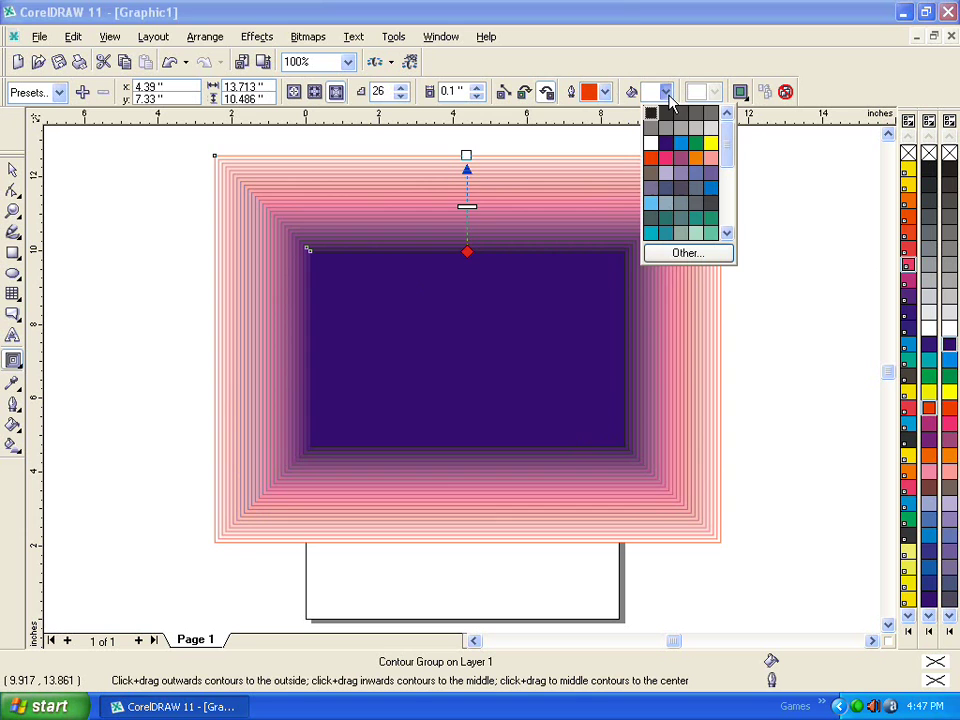
left_click(681, 143)
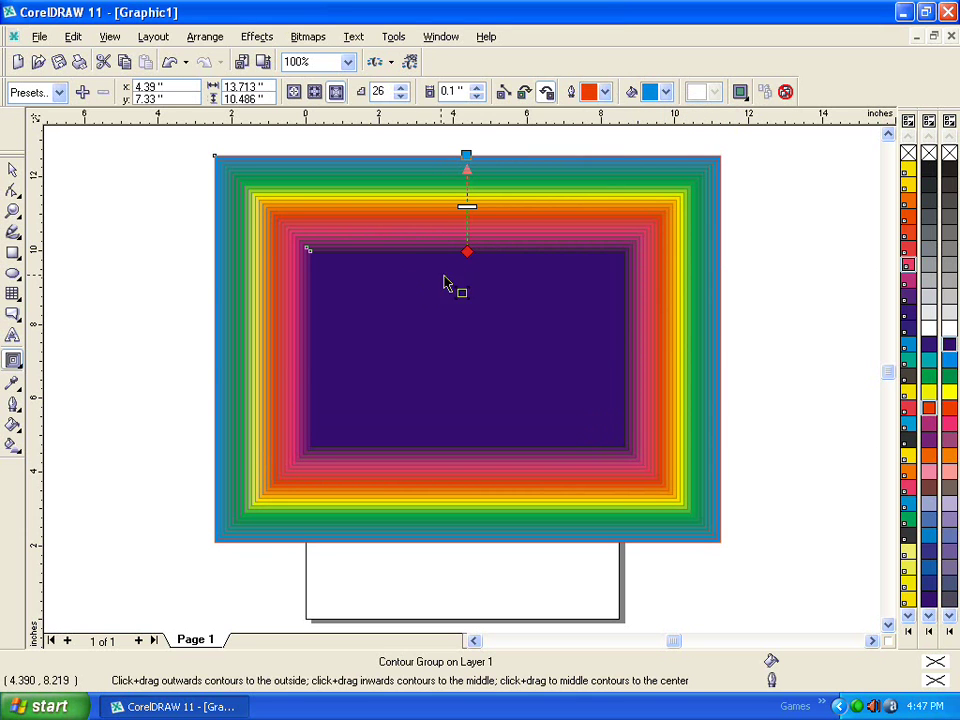
Reduce the contour group's height from its upper edge to about 9.87 inches.
left_click(14, 170)
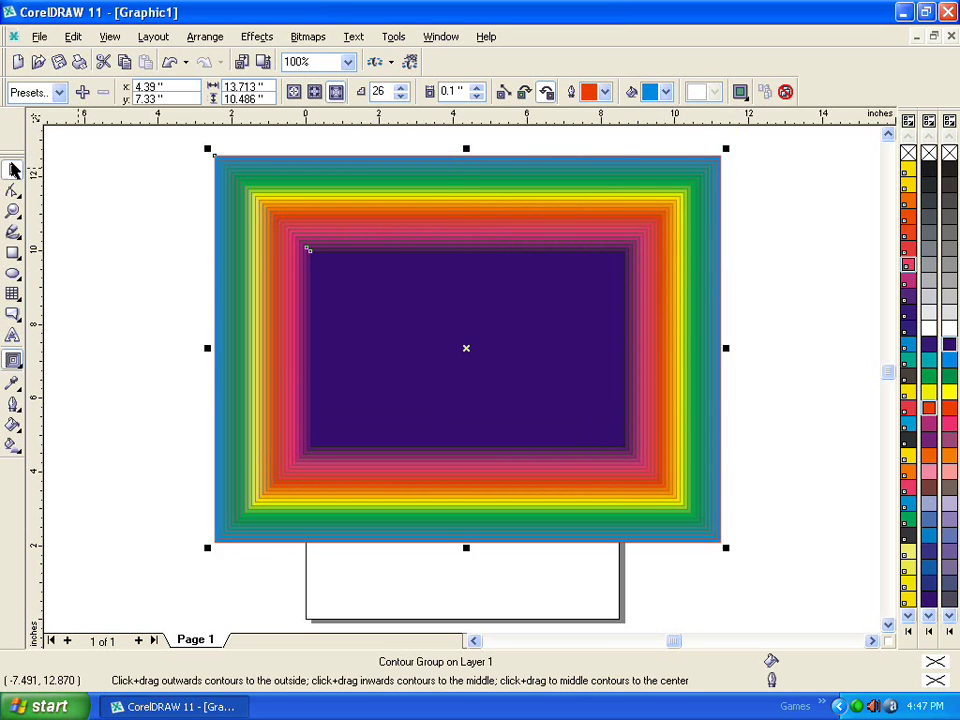
key("Escape")
left_click(474, 157)
left_click_drag(469, 147, 469, 182)
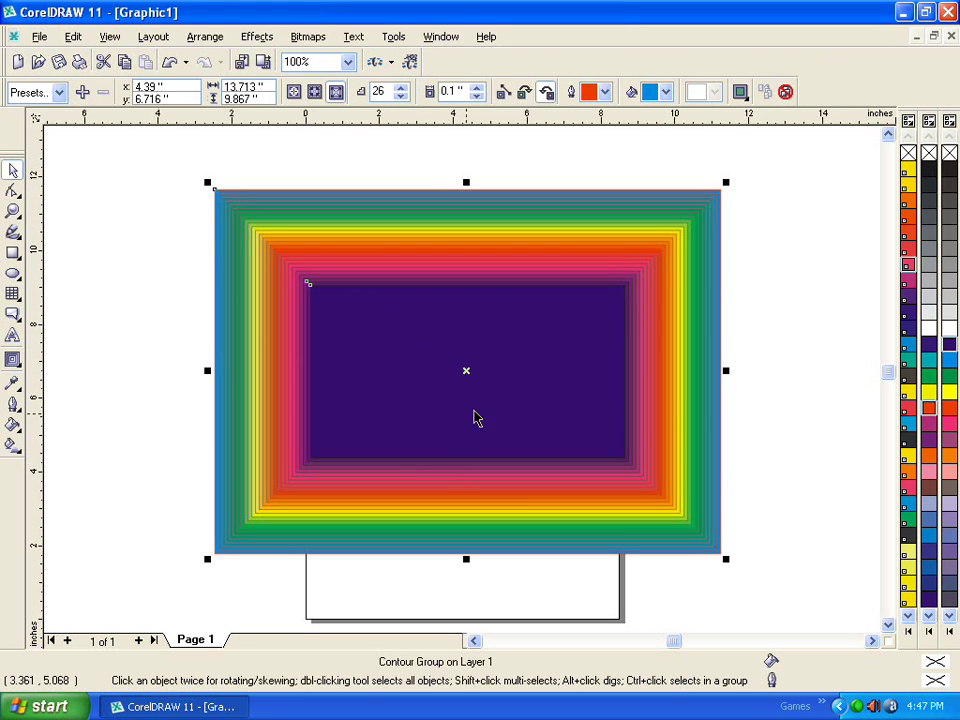
Move the contour group about 0.41 inches right and 3.15 inches up, and deselect it.
left_click(251, 285)
left_click_drag(437, 368, 450, 244)
left_click_drag(449, 244, 449, 244)
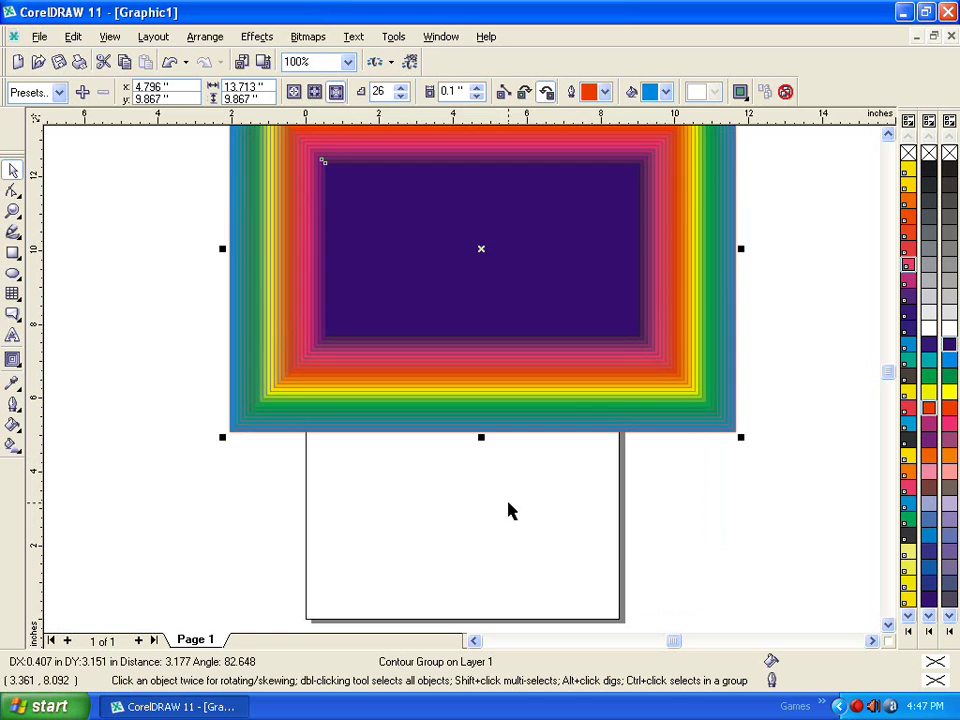
left_click(590, 515)
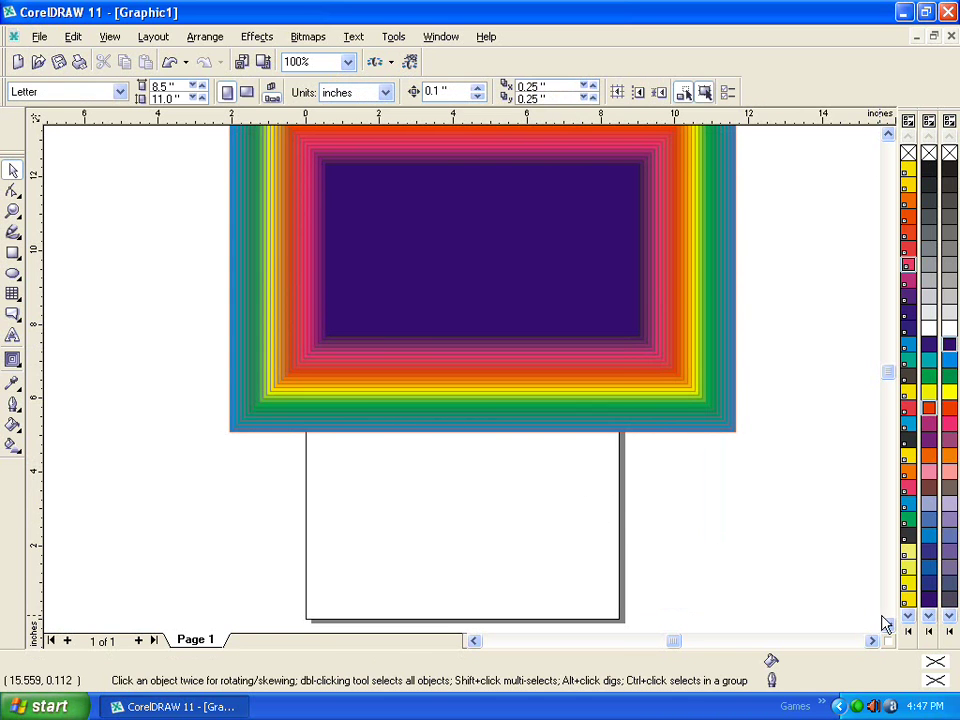
Add the artistic text "CHIP" just beside the page's edge, below the rainbow contour rectangle.
left_click(888, 624)
left_click(888, 624)
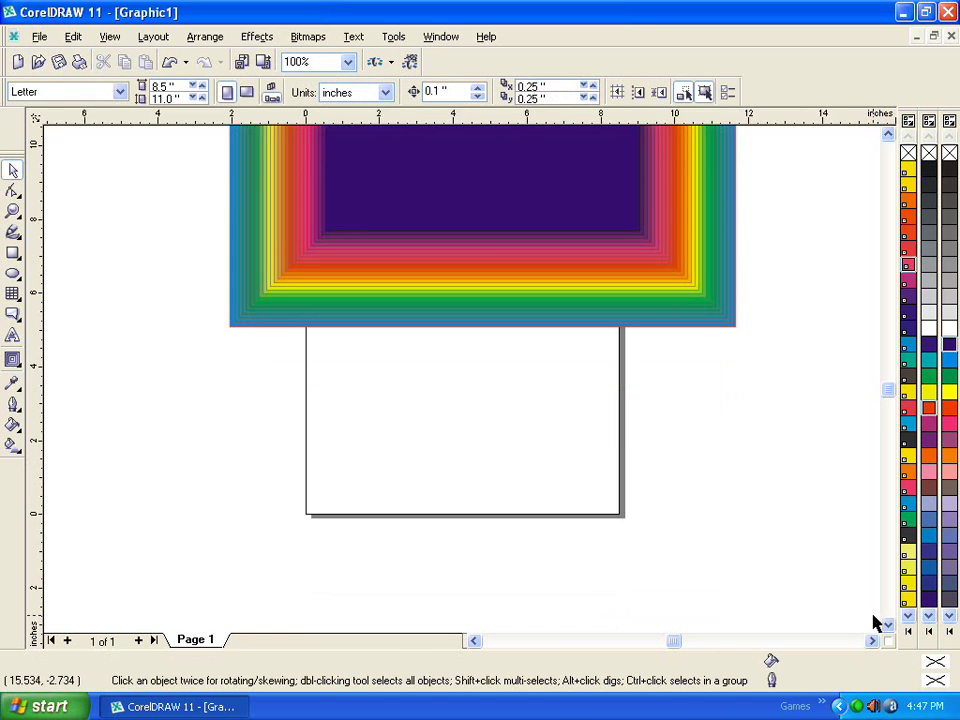
left_click(13, 337)
left_click(264, 421)
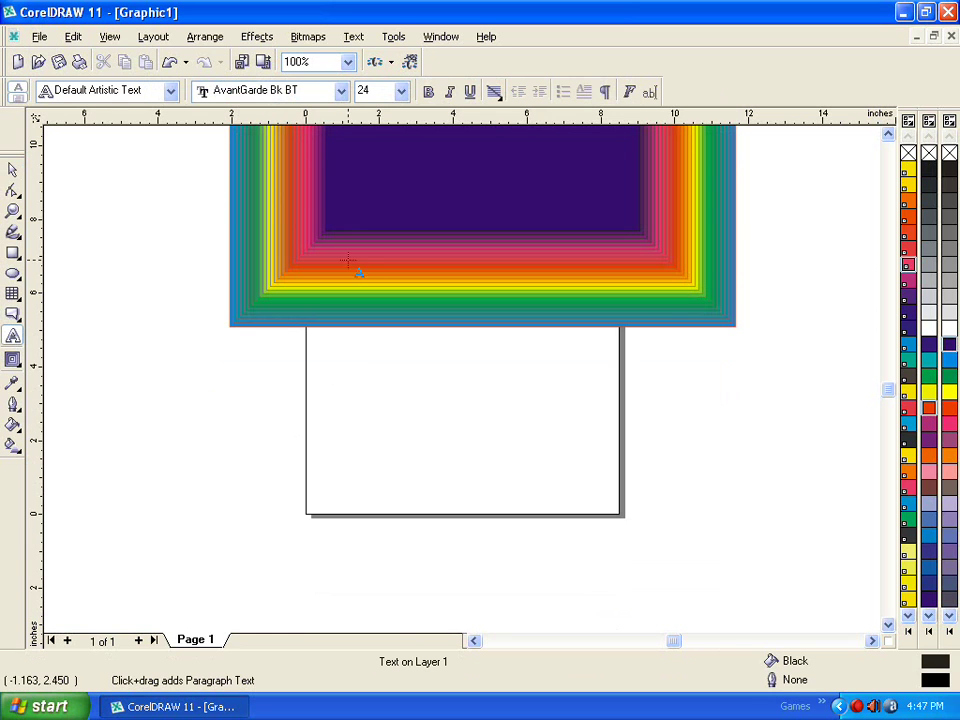
type("a")
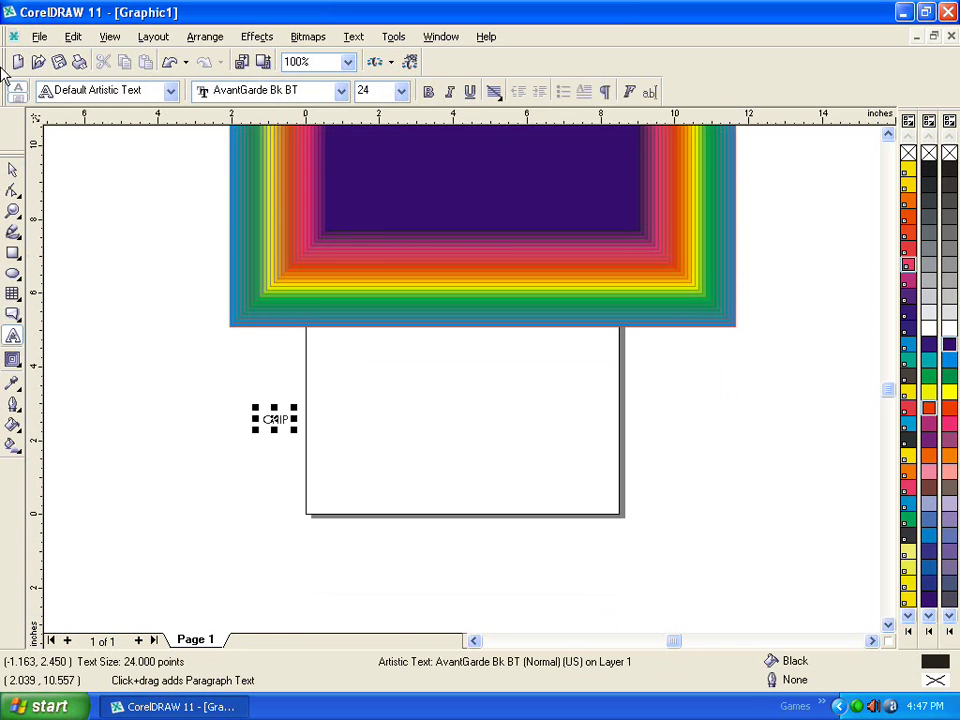
key("ctrl+space")
Make the CHIP text bold and enlarge it to about 8.71 inches wide and 3.72 inches high.
left_click_drag(295, 430, 487, 513)
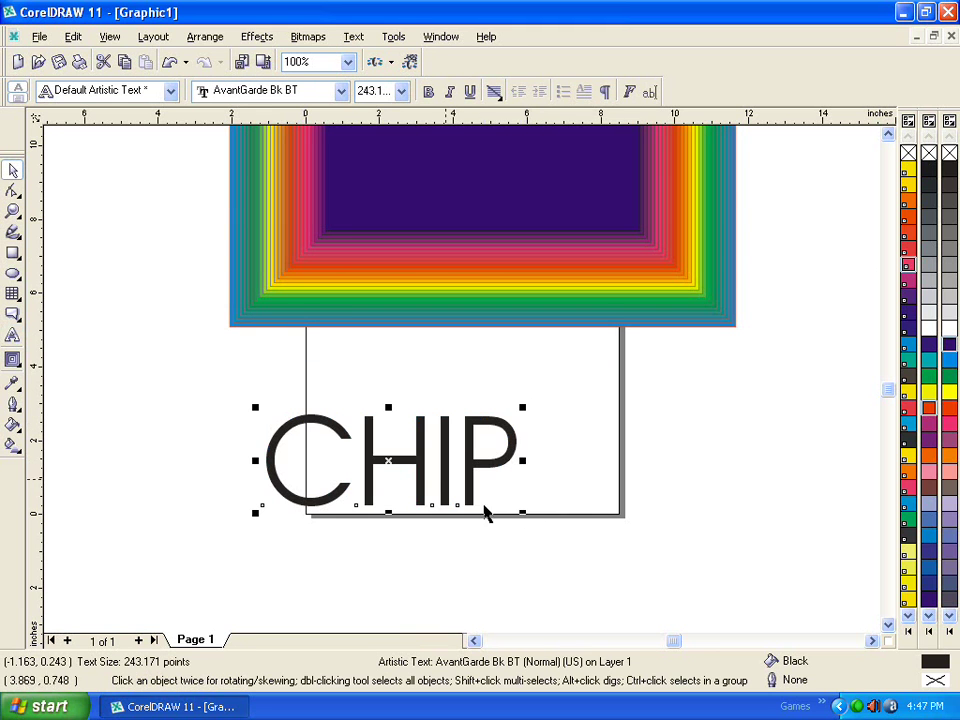
left_click(428, 91)
left_click_drag(404, 458, 457, 458)
left_click_drag(448, 513, 450, 548)
left_click_drag(311, 478, 252, 478)
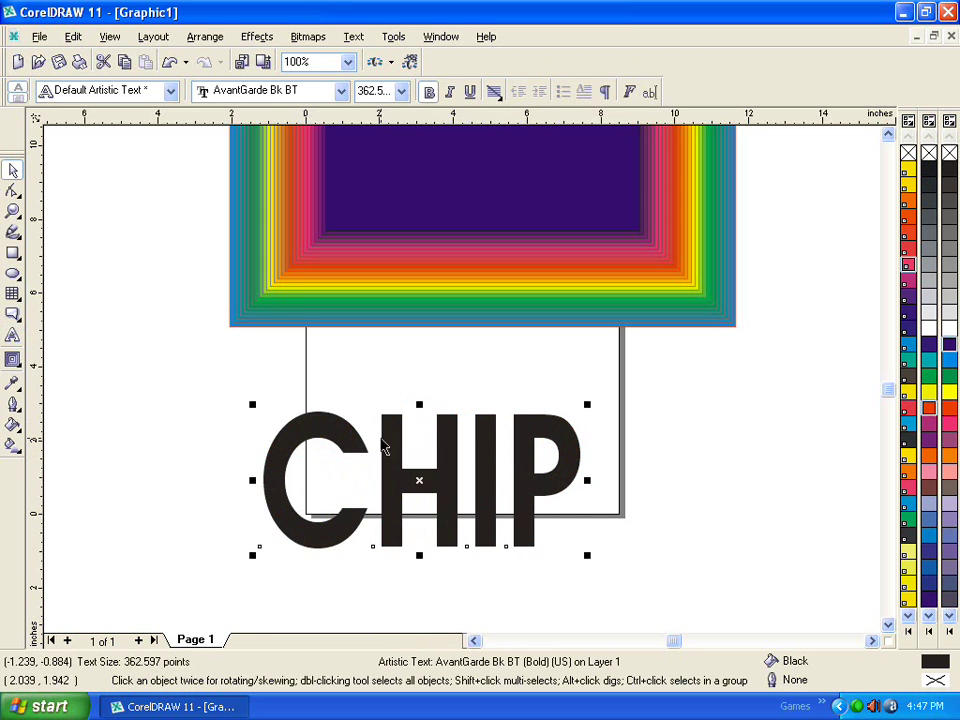
Apply an outside contour of 5 steps to the CHIP text, with white outline color and yellow fill color.
left_click(13, 360)
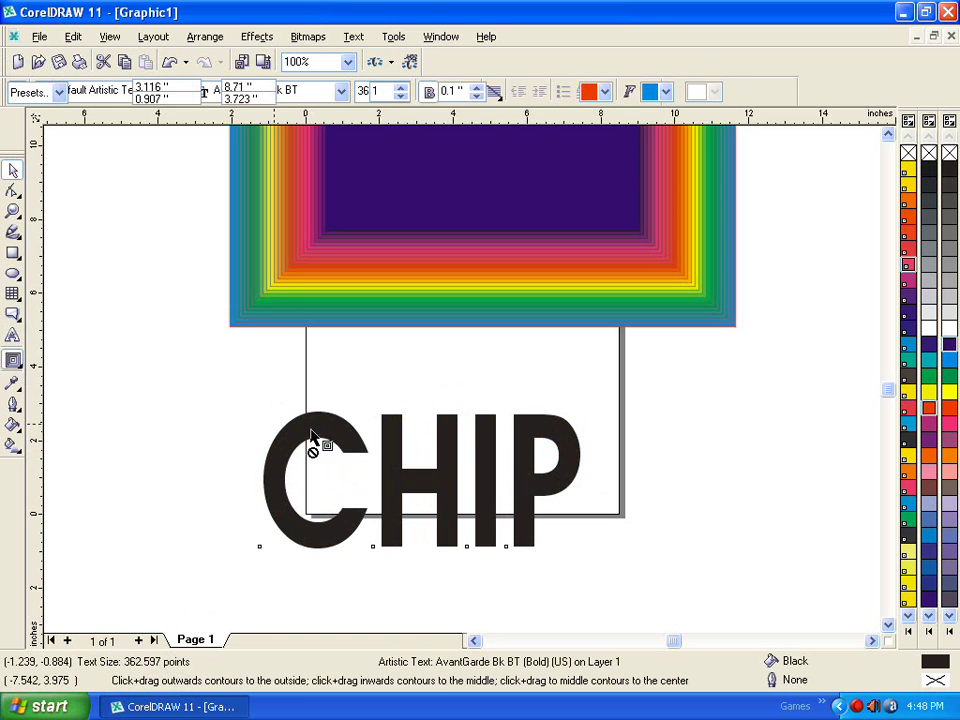
left_click_drag(310, 403, 287, 401)
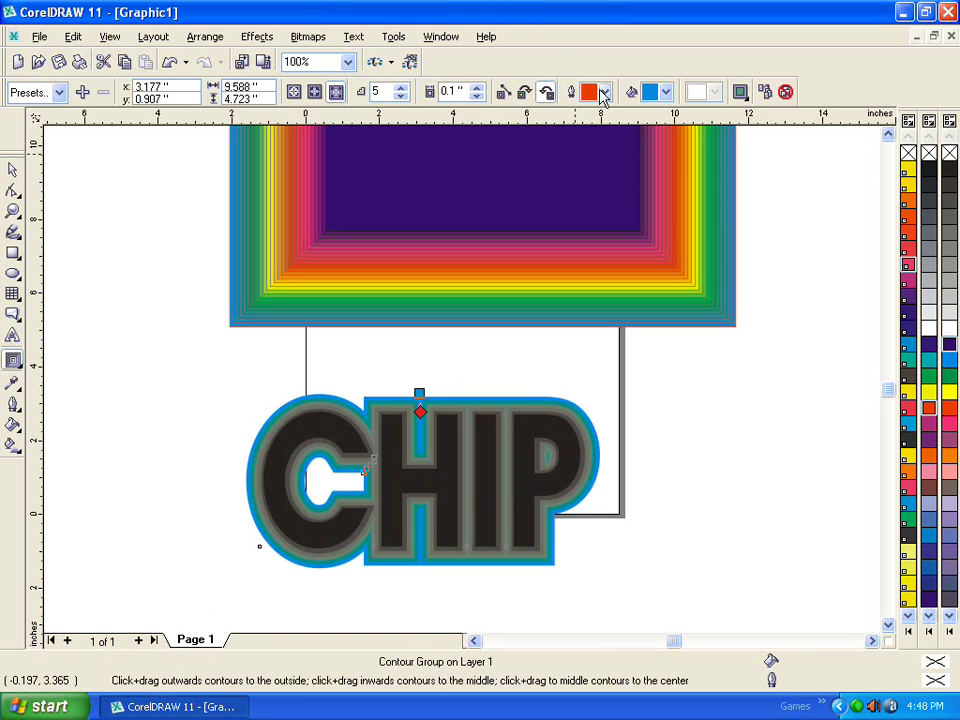
left_click(603, 95)
left_click(593, 143)
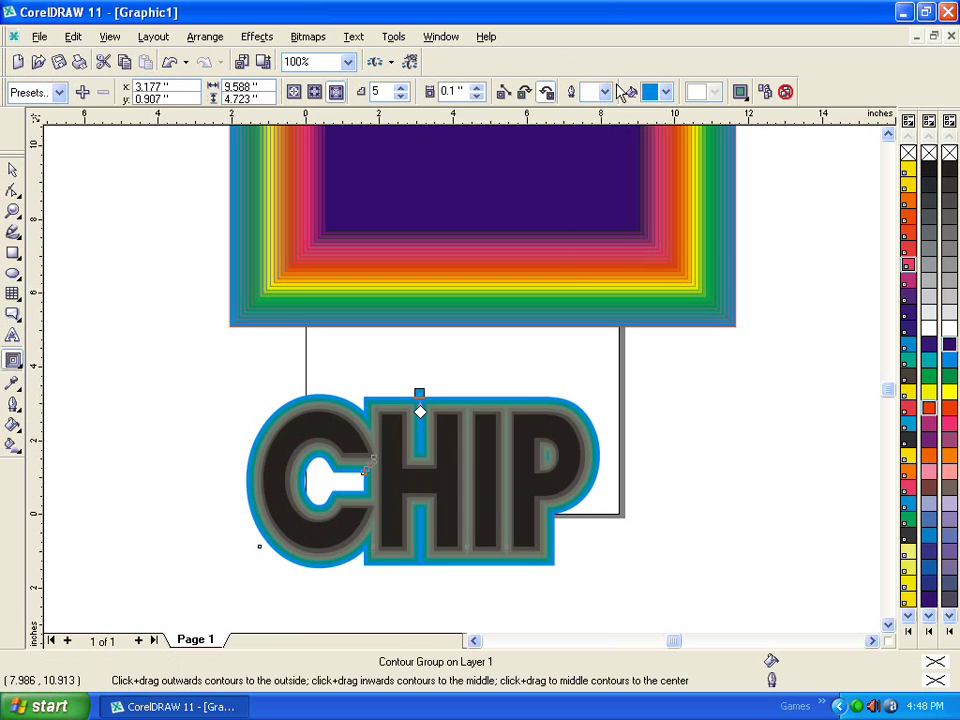
left_click(666, 92)
left_click(713, 148)
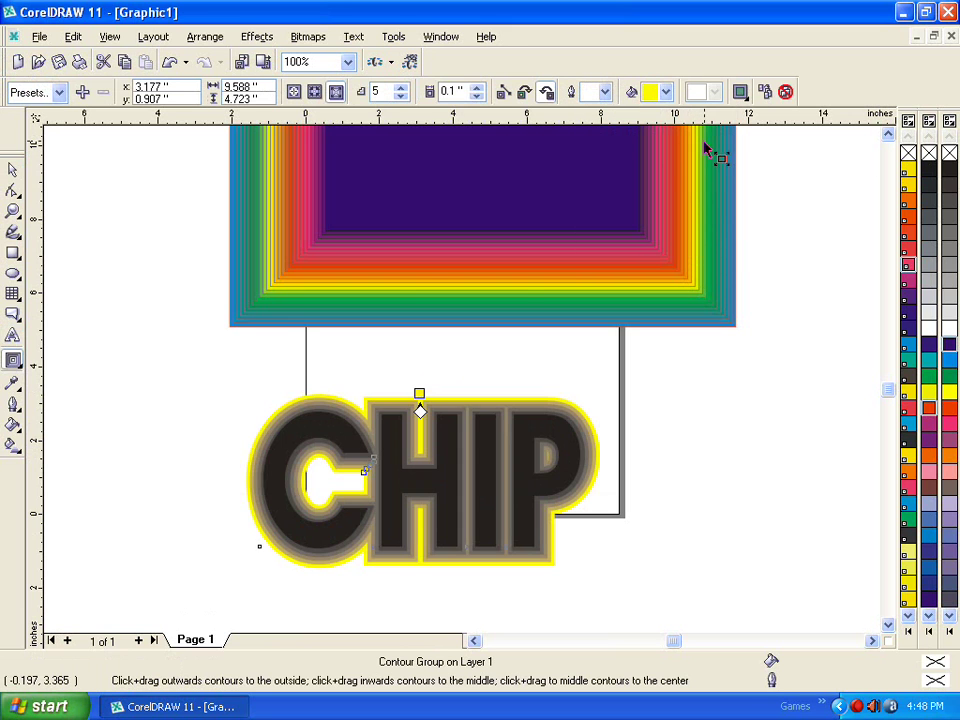
Move the CHIP contour group about 2.03 inches left and 1.02 inches up, and apply the Outside 1 contour preset.
left_click(12, 170)
left_click_drag(321, 437, 243, 393)
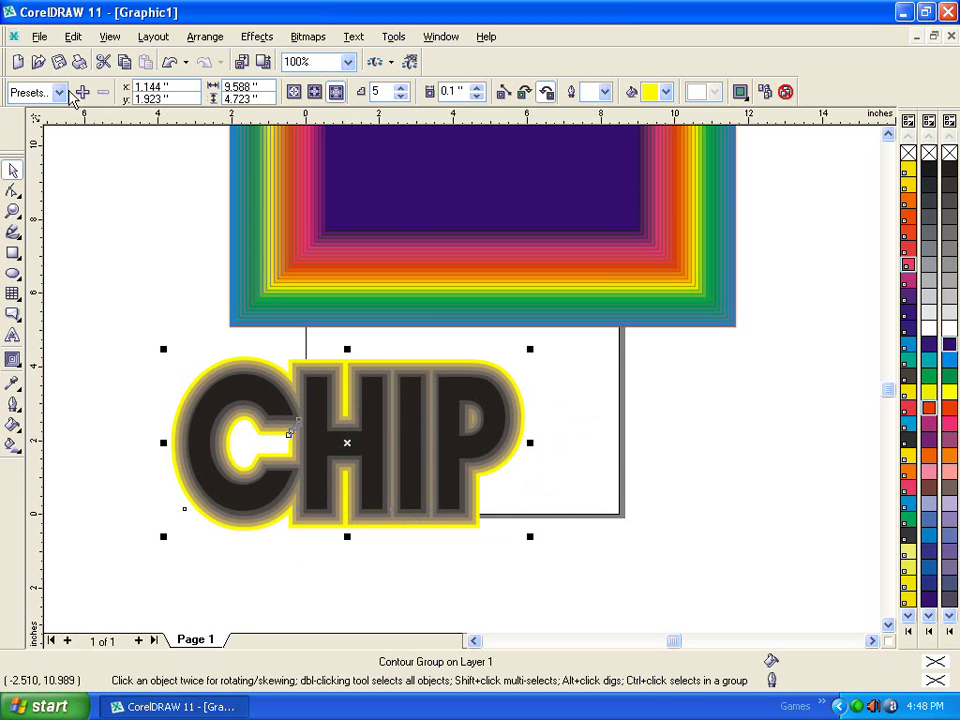
left_click(59, 92)
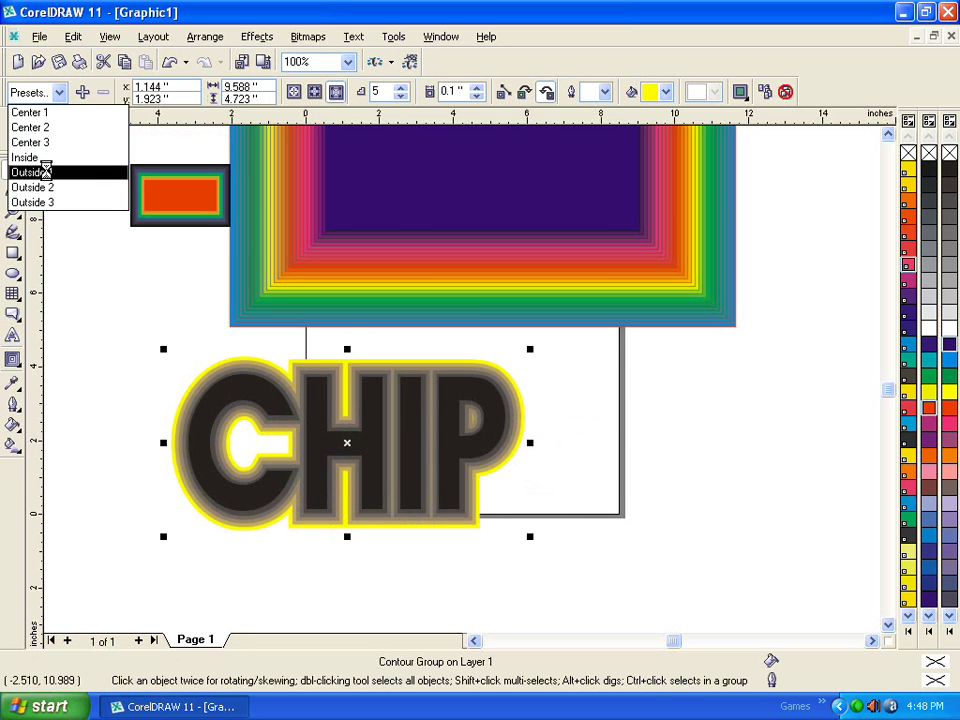
left_click(45, 172)
Set the CHIP contour's outline color to white and its fill color to red.
left_click(605, 92)
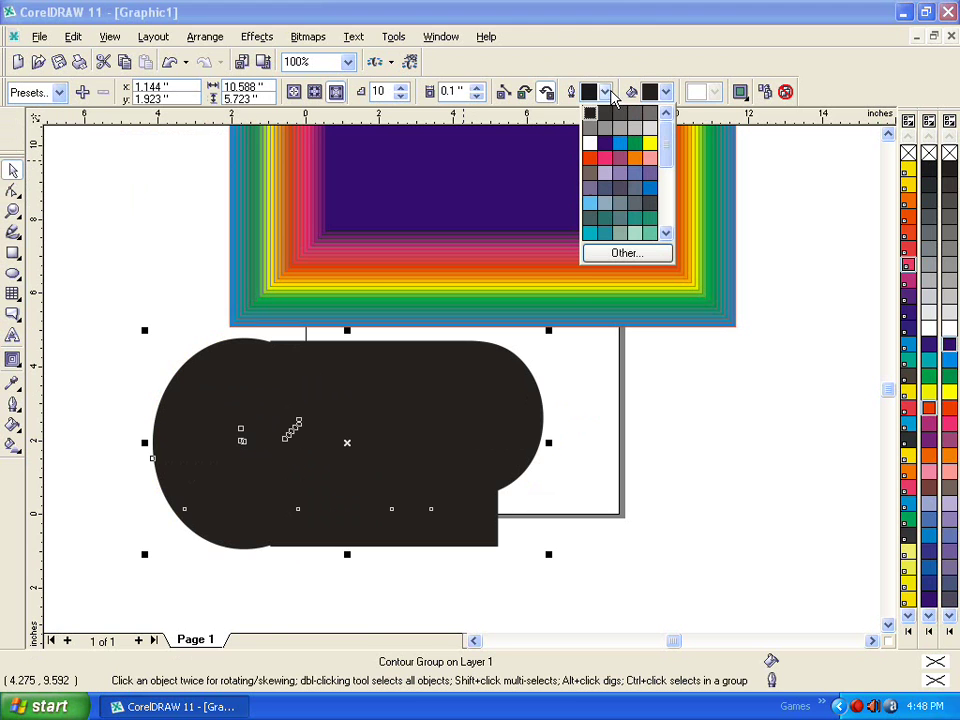
left_click(589, 144)
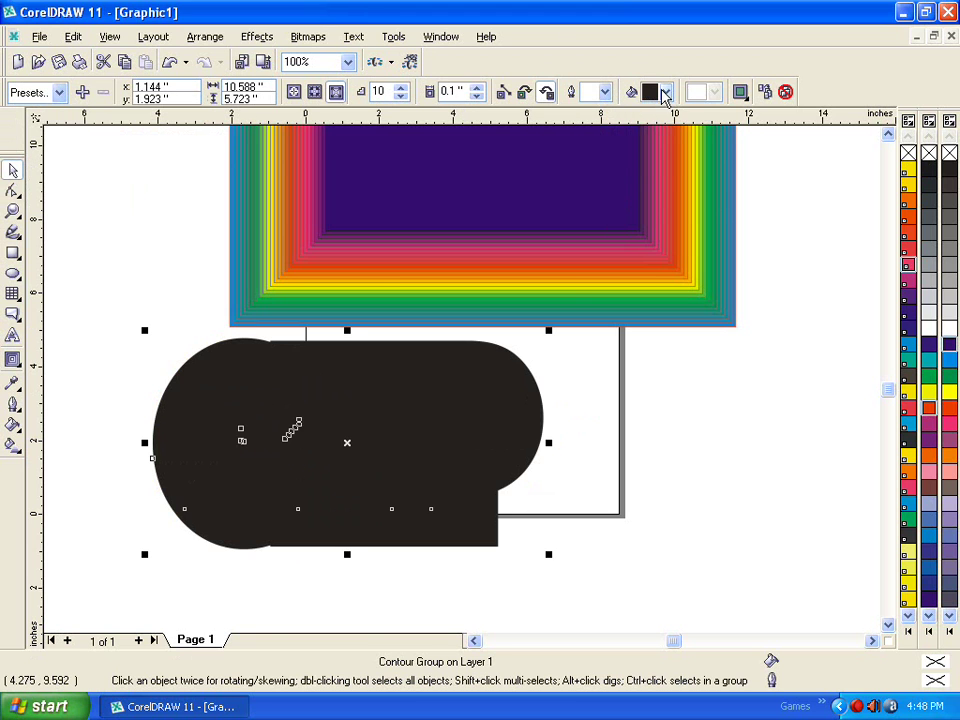
left_click(665, 92)
left_click(654, 156)
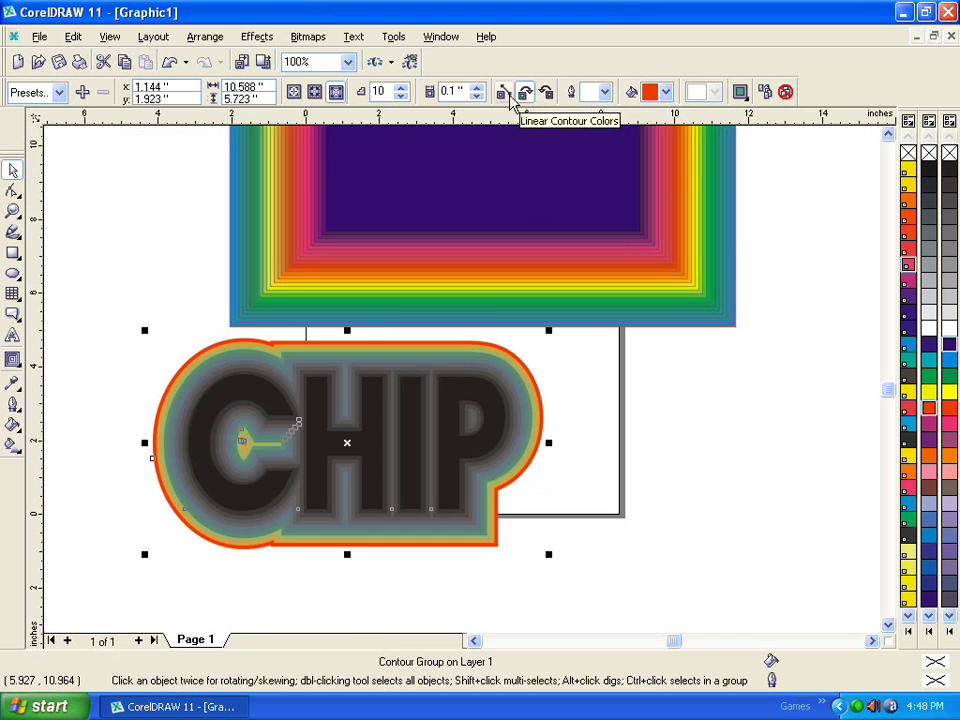
Switch the CHIP contour to linear contour colors and reduce its number of steps to 5.
left_click(500, 92)
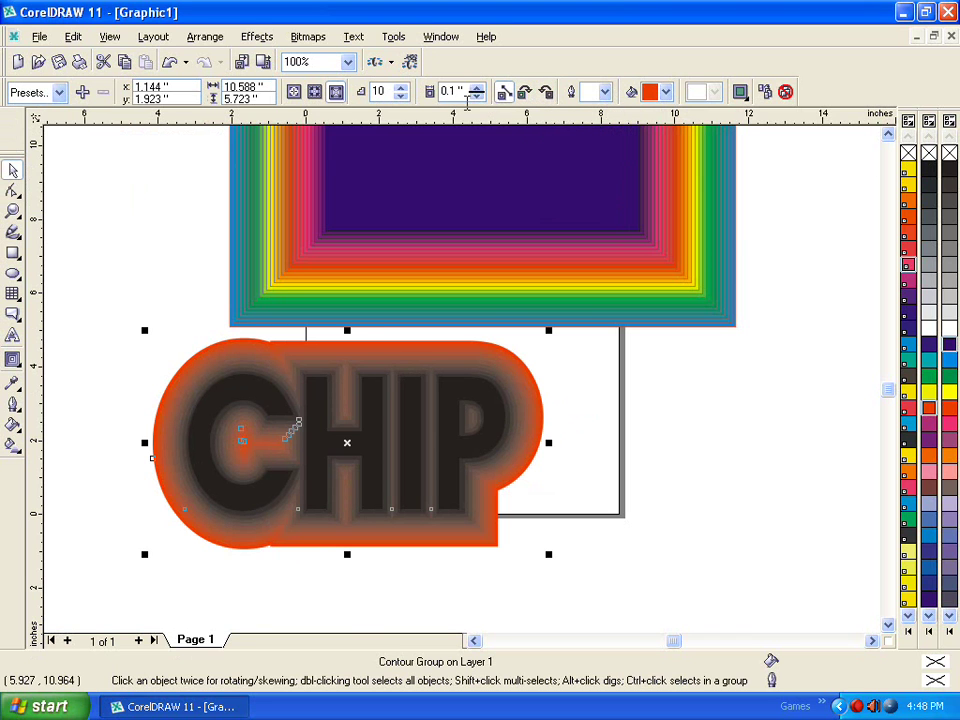
left_click(400, 96)
left_click(400, 96)
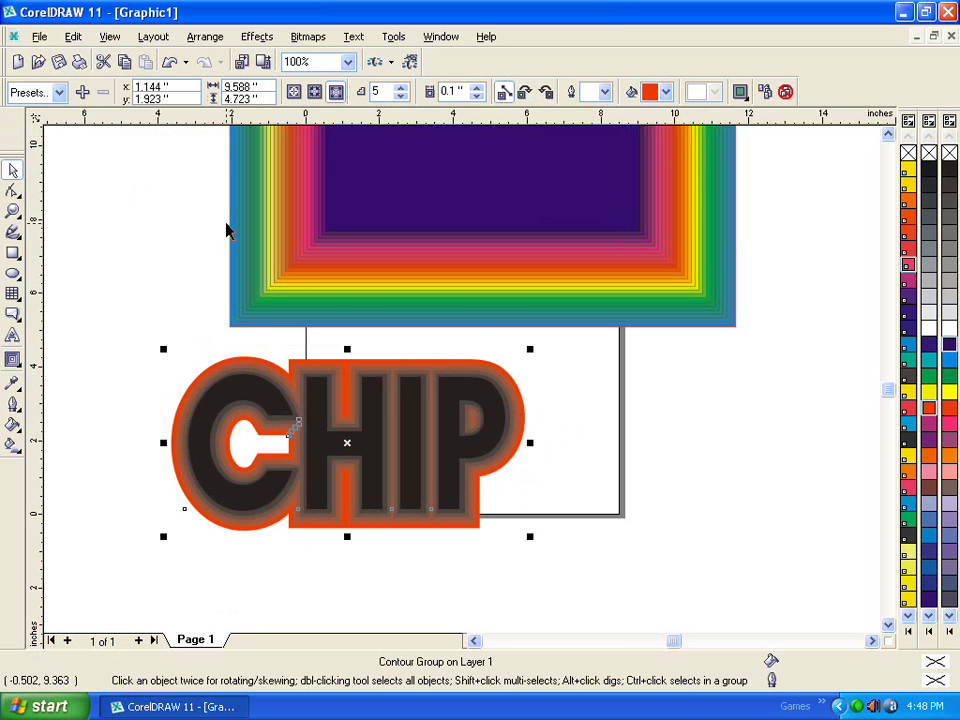
Move the CHIP contour group about 1.09 inches right and 0.08 inches up, keeping it selected.
left_click_drag(252, 398, 207, 357)
right_click(207, 357)
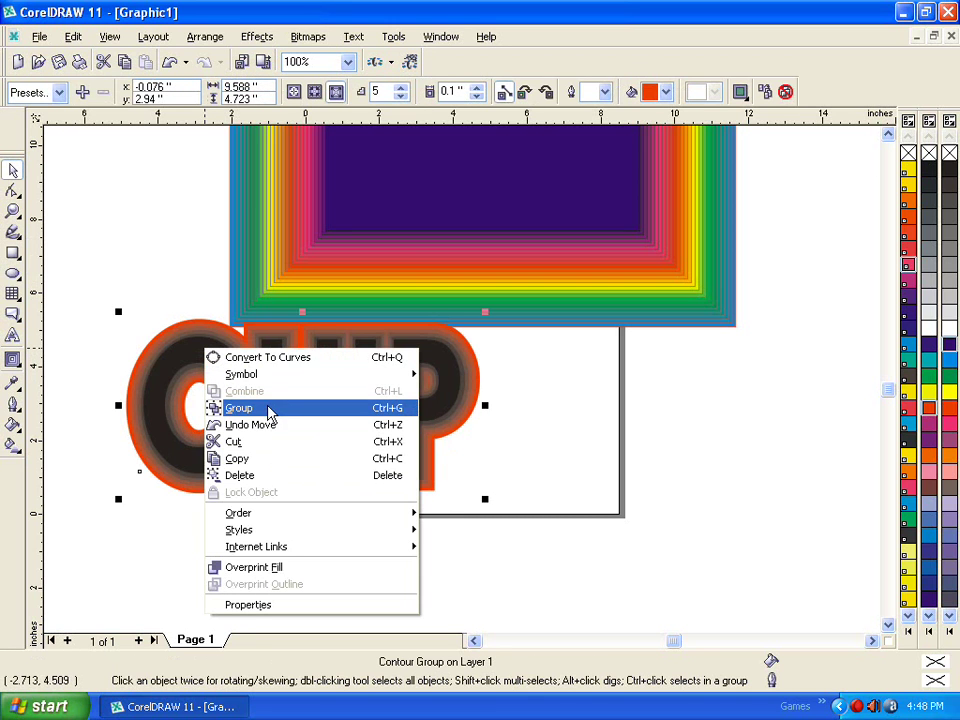
left_click(251, 424)
left_click(251, 358)
left_click_drag(263, 373, 243, 391)
right_click(276, 397)
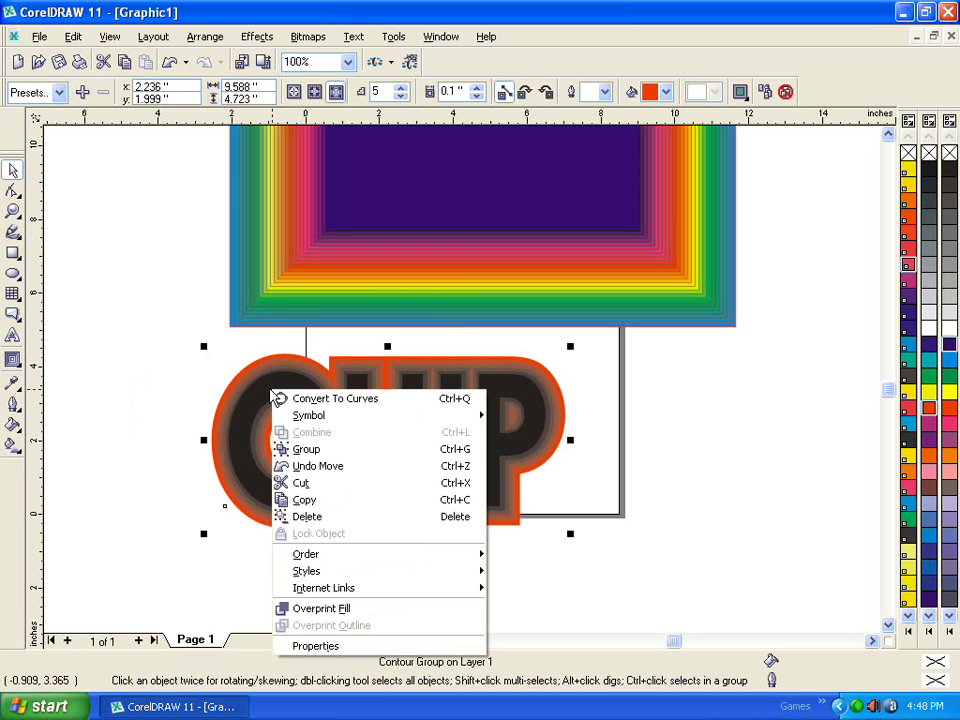
left_click(280, 398)
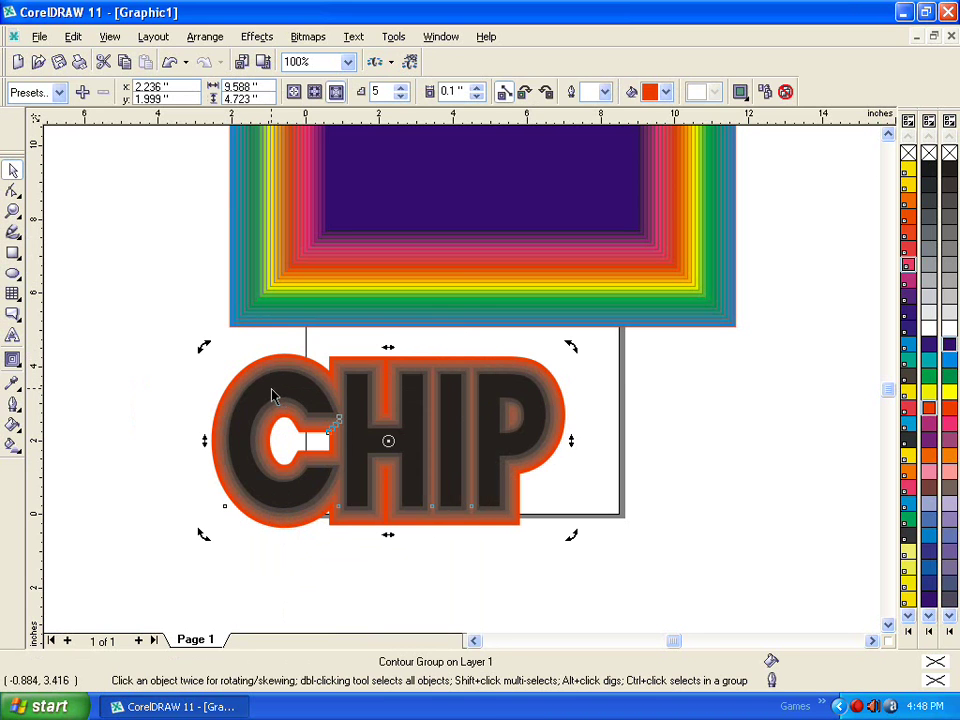
left_click(268, 391)
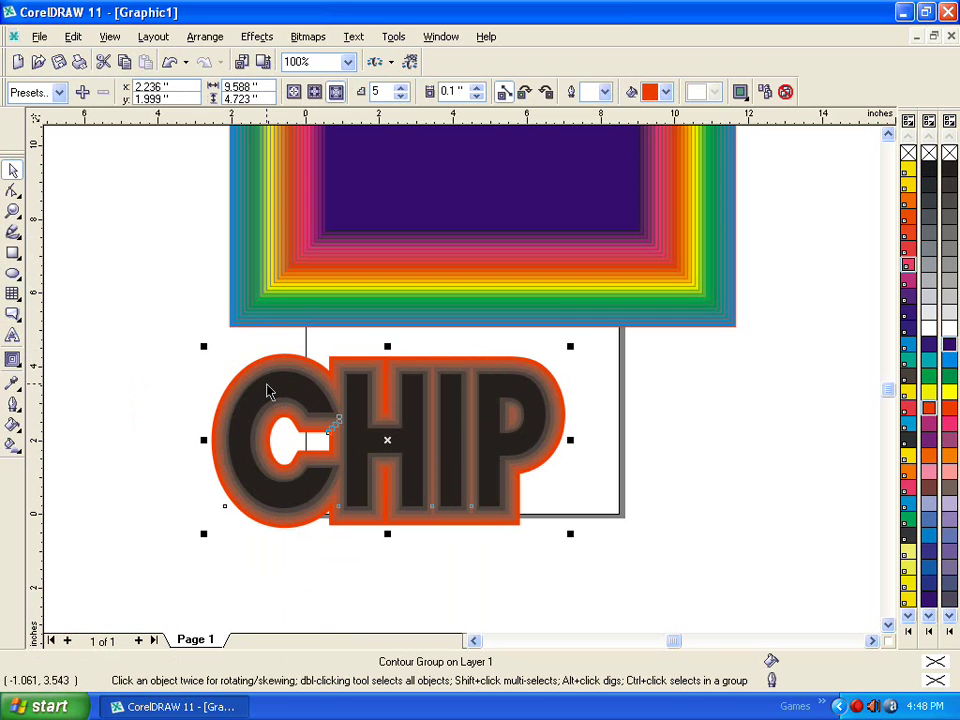
Select only the CHIP control text inside the contour group, convert it to curves and deselect it.
left_click(204, 304)
left_click(305, 392)
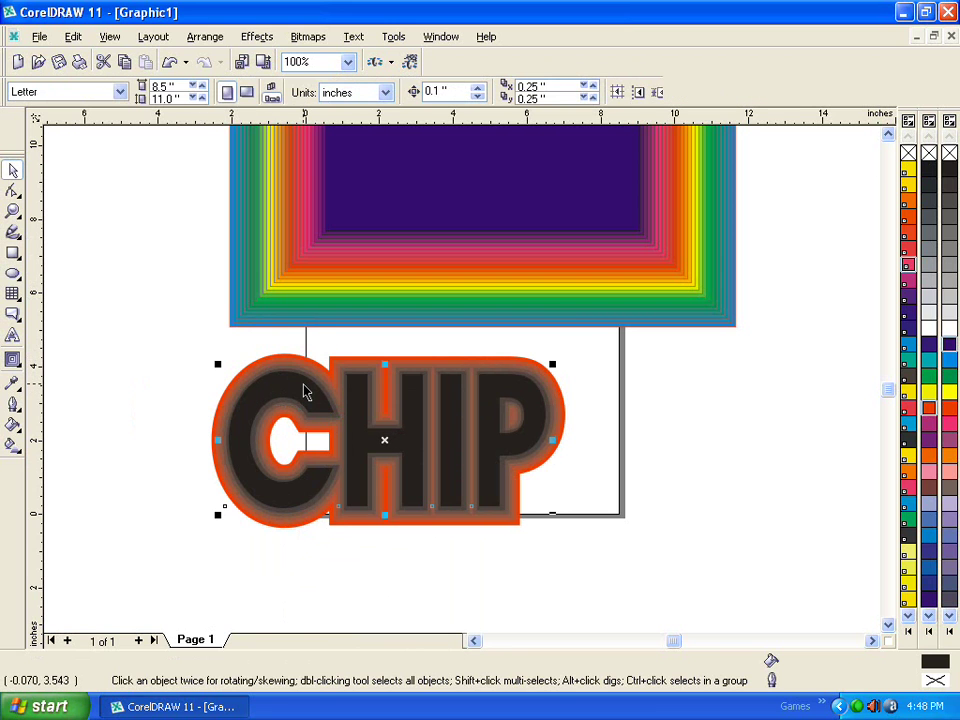
right_click(304, 385, "ctrl")
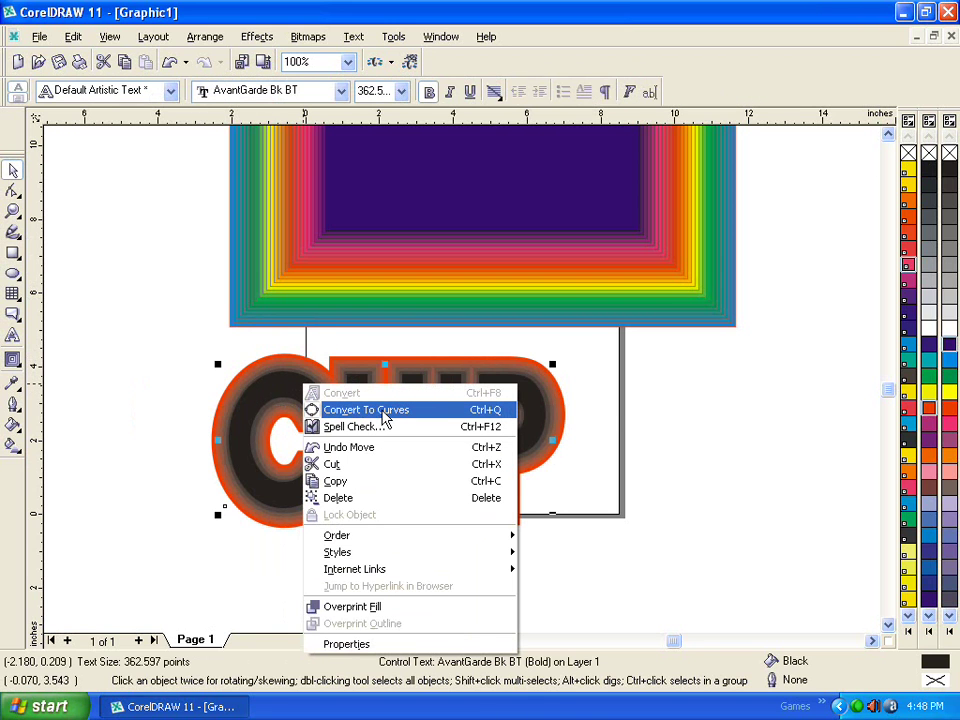
left_click(386, 418)
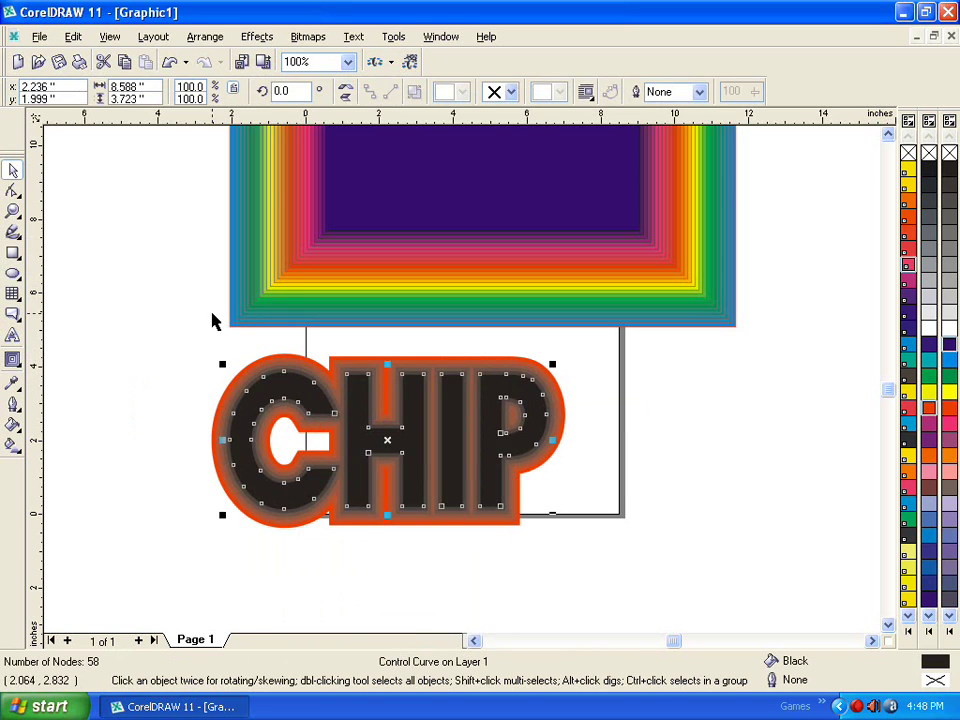
right_click(276, 388)
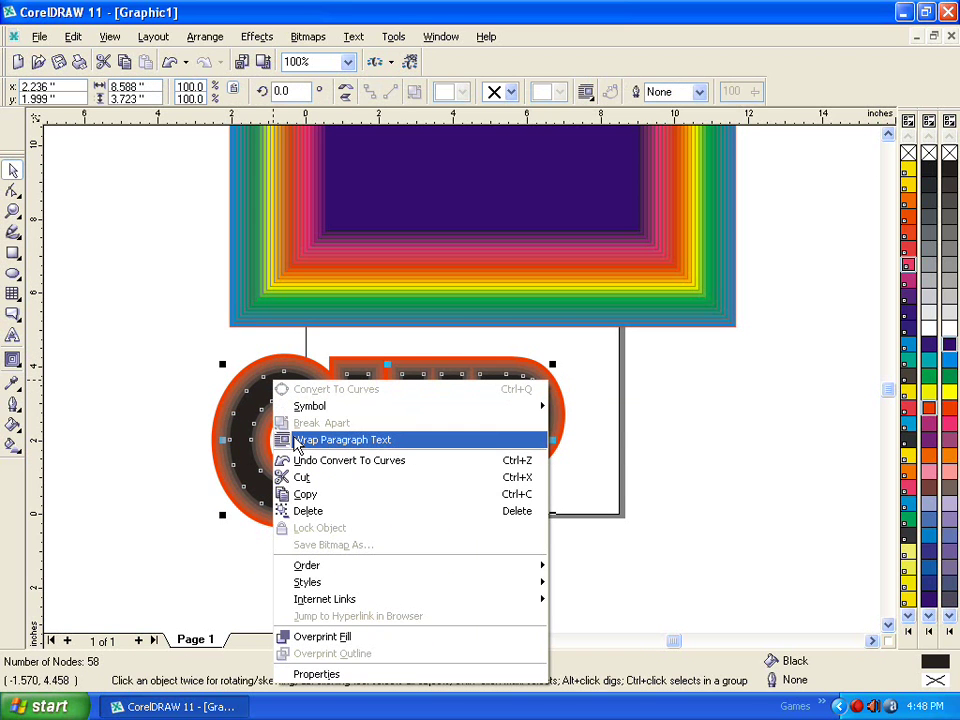
left_click(214, 360)
Move the CHIP contour group about 5.34 inches right and 0.23 inches up, and group its objects.
left_click_drag(290, 380, 476, 374)
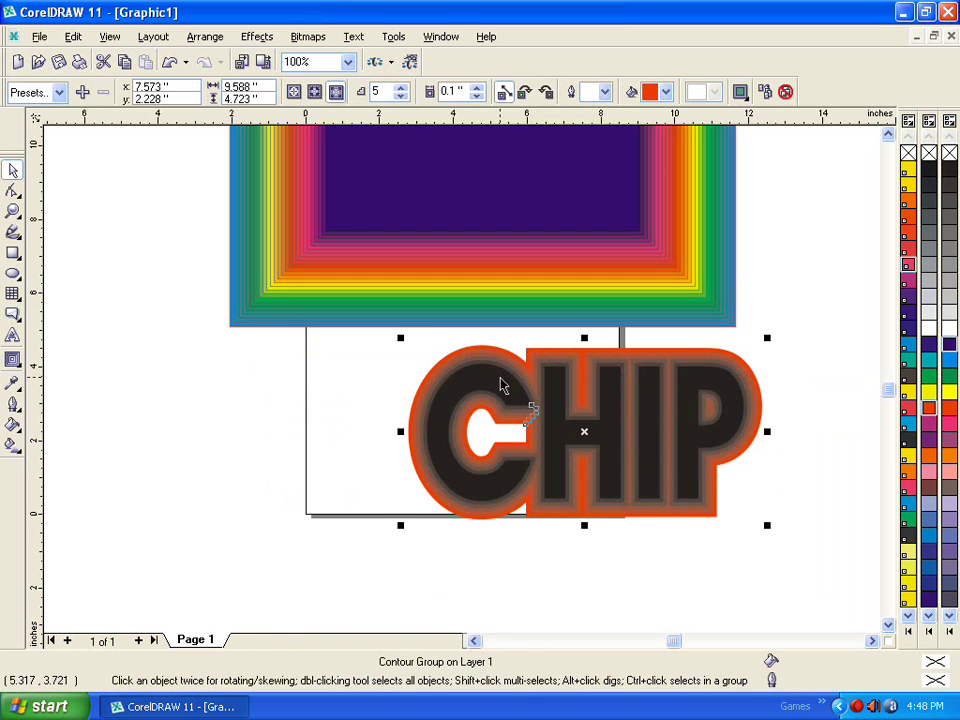
right_click(503, 380)
left_click(545, 453)
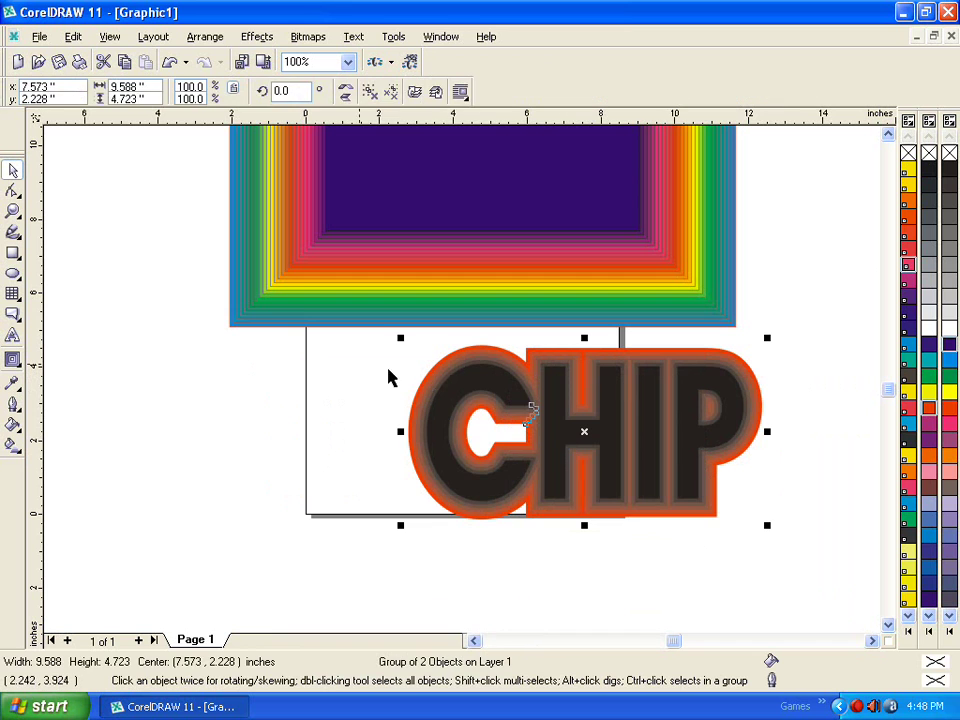
Ungroup all objects in the CHIP group and deselect them.
left_click(392, 375)
right_click(463, 393)
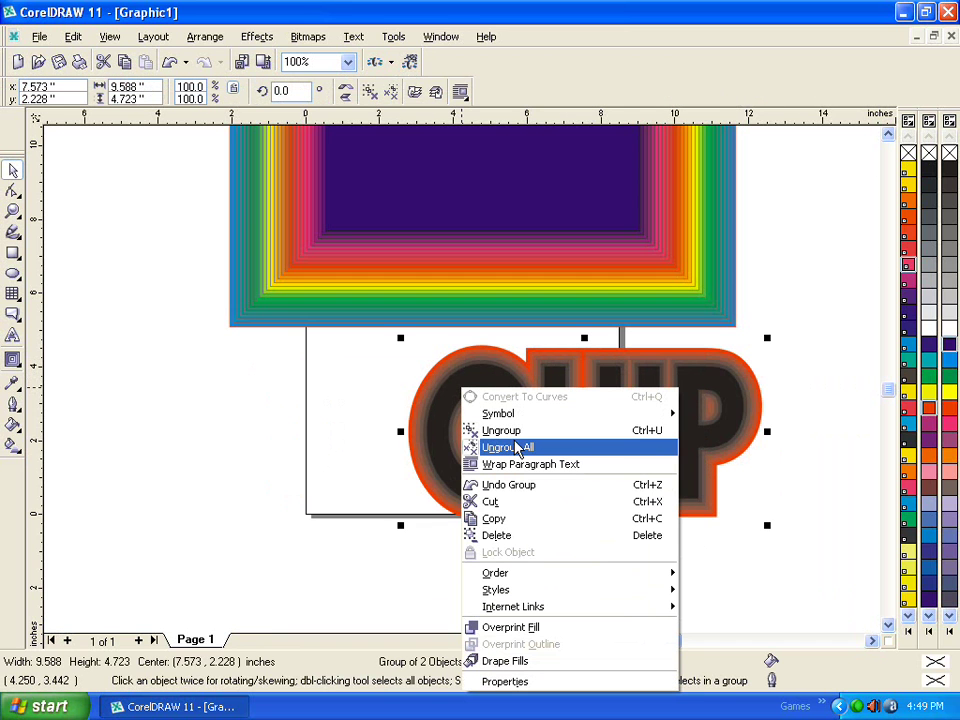
left_click(519, 453)
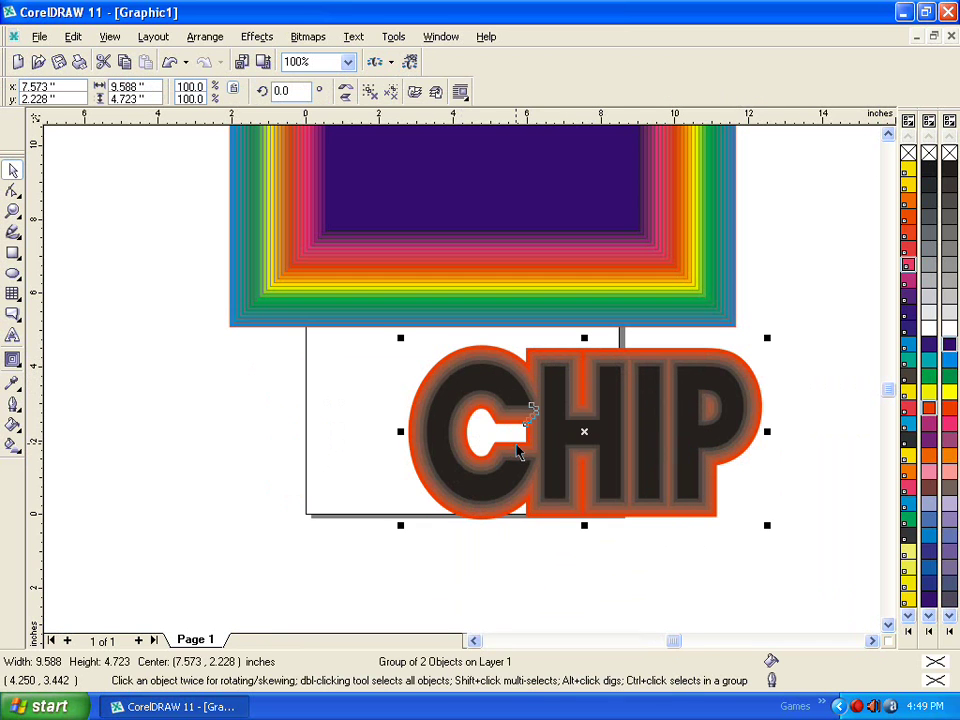
left_click(345, 364)
Move the CHIP contour group about 4.09 inches left and 0.86 inches down.
left_click_drag(476, 422, 306, 397)
right_click(300, 390)
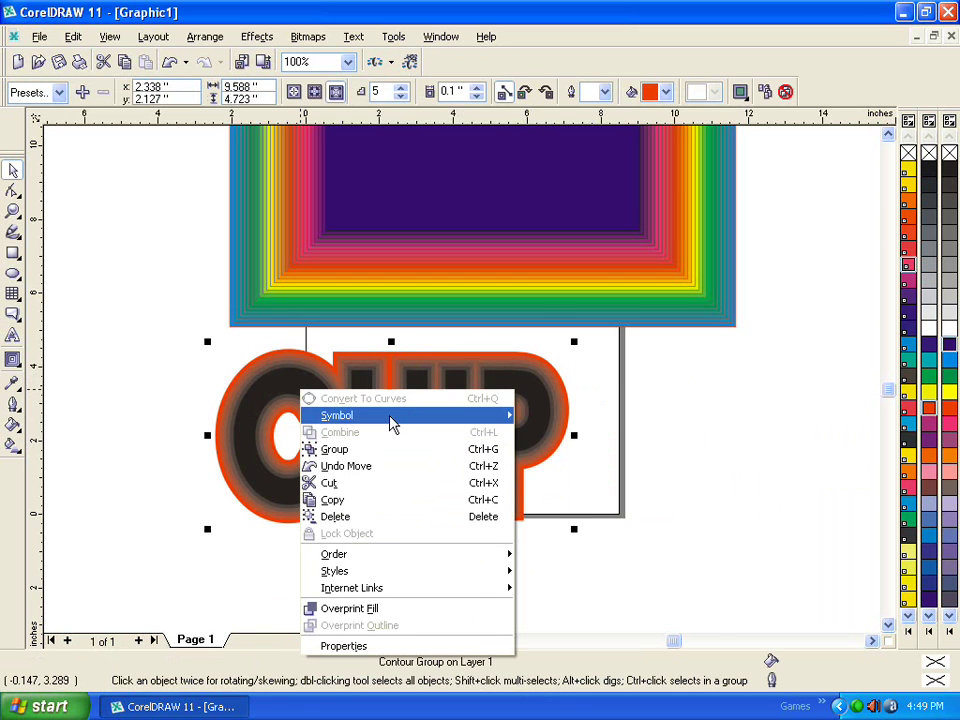
left_click(384, 466)
right_click(334, 414)
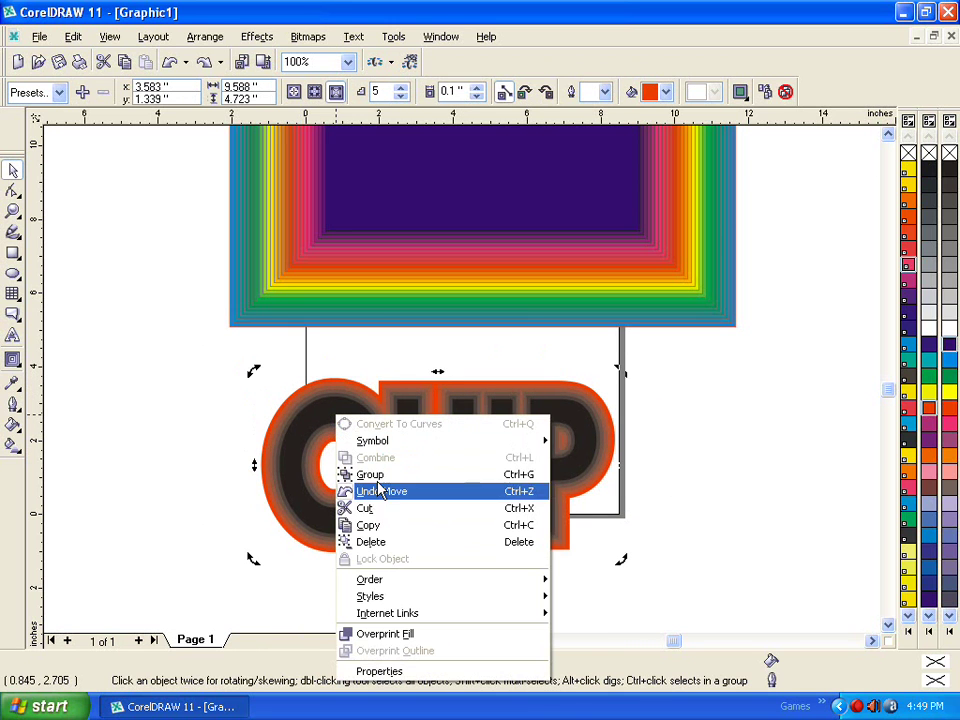
left_click(328, 414)
left_click(334, 412)
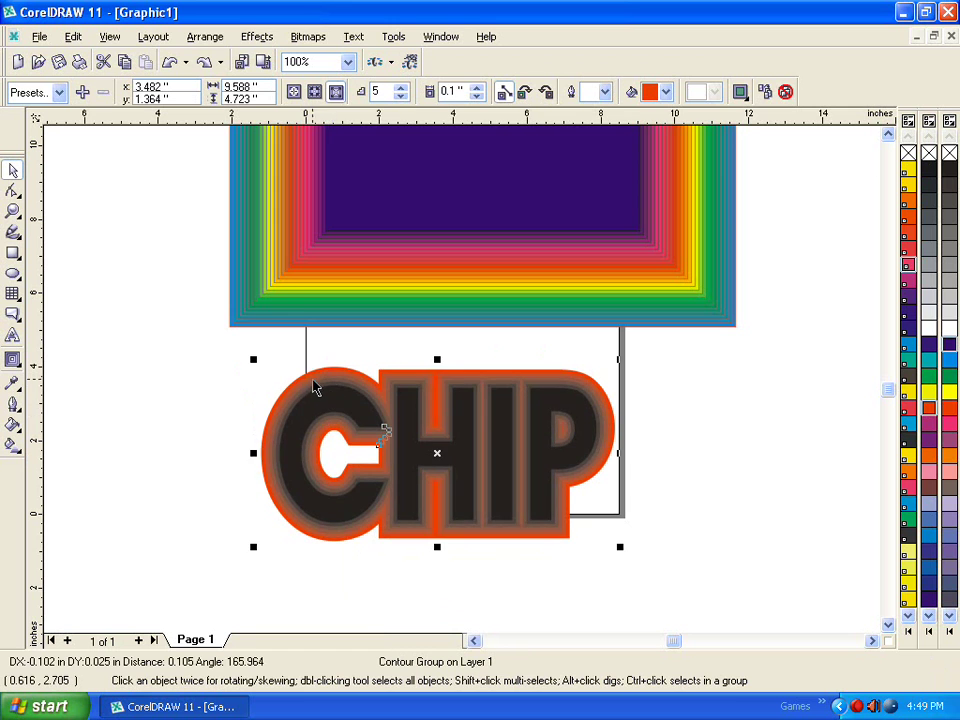
Move the CHIP contour group about 2.8 inches right and 0.66 inches up.
left_click_drag(345, 403, 315, 444)
right_click(315, 436)
left_click(325, 435)
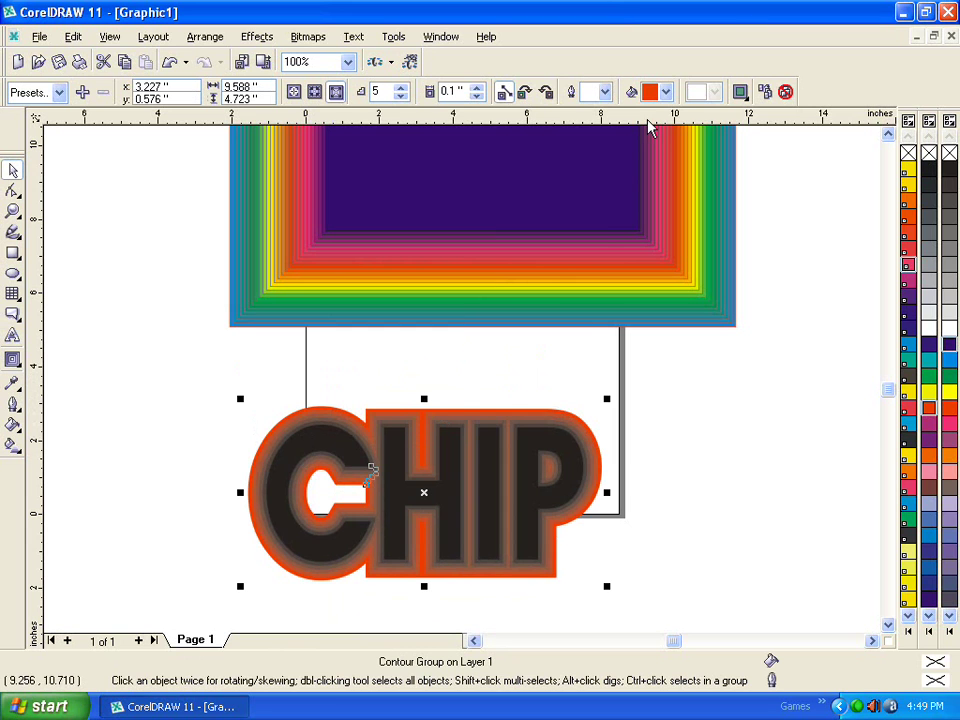
left_click_drag(343, 426, 445, 392)
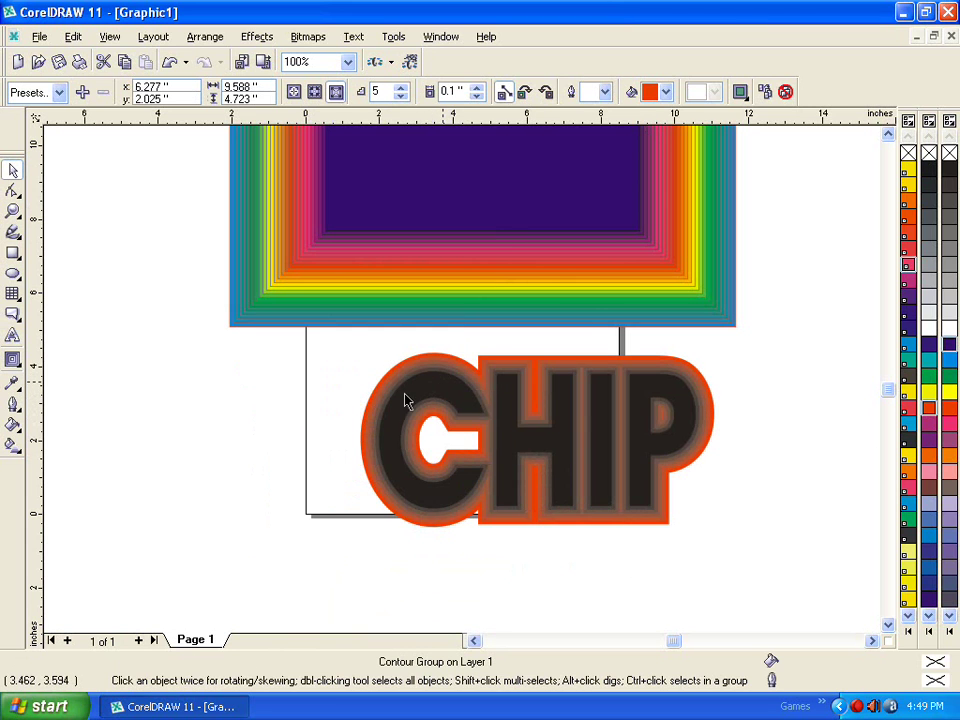
right_click(445, 400)
left_click(449, 402)
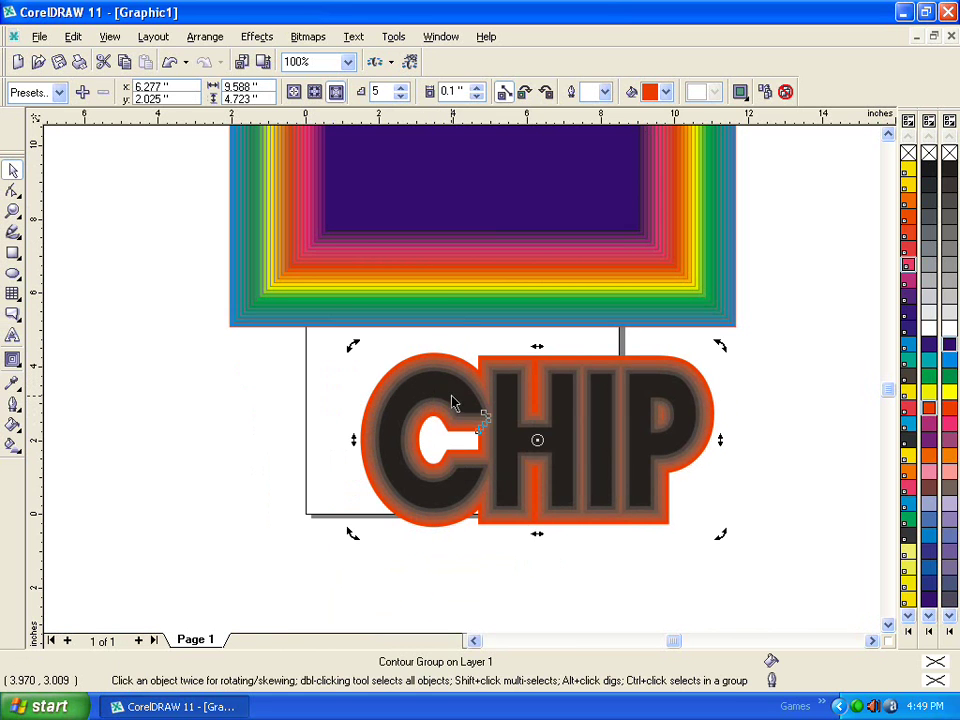
Group the CHIP lettering with its contour and move the group about 0.79 inches left.
right_click(445, 384)
left_click(478, 443)
left_click_drag(443, 392, 414, 388)
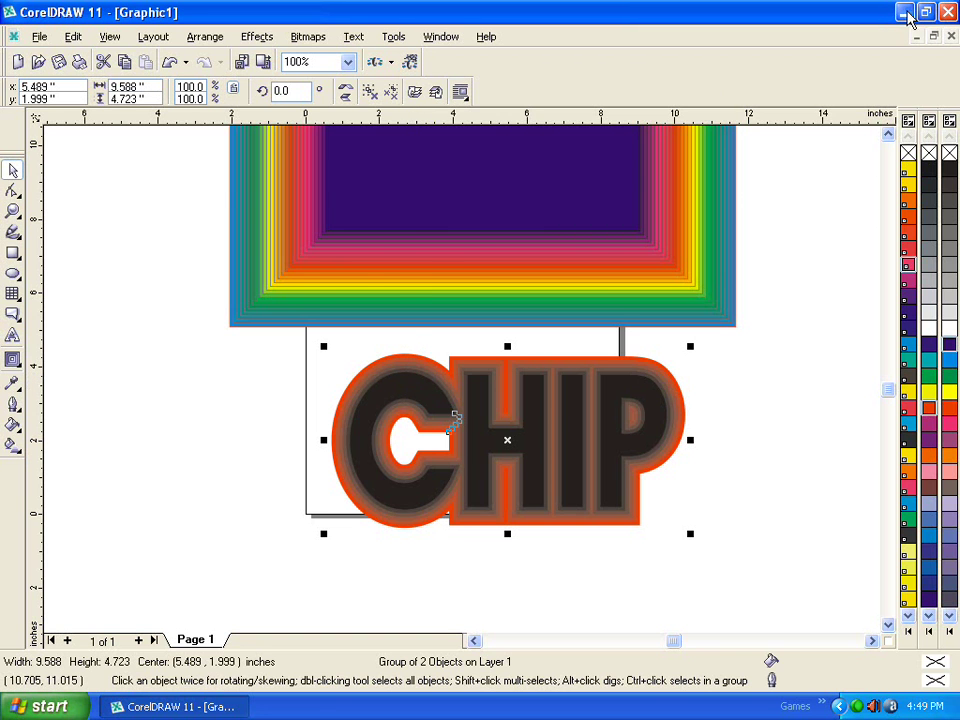
Minimize the drawing program's window to show the desktop.
left_click(903, 13)
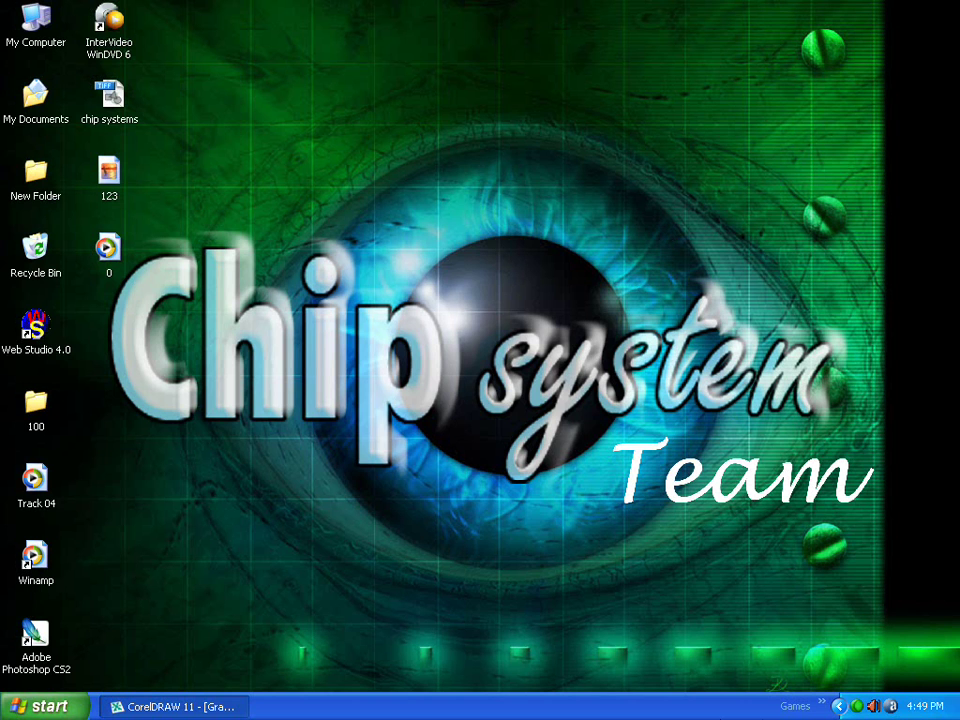